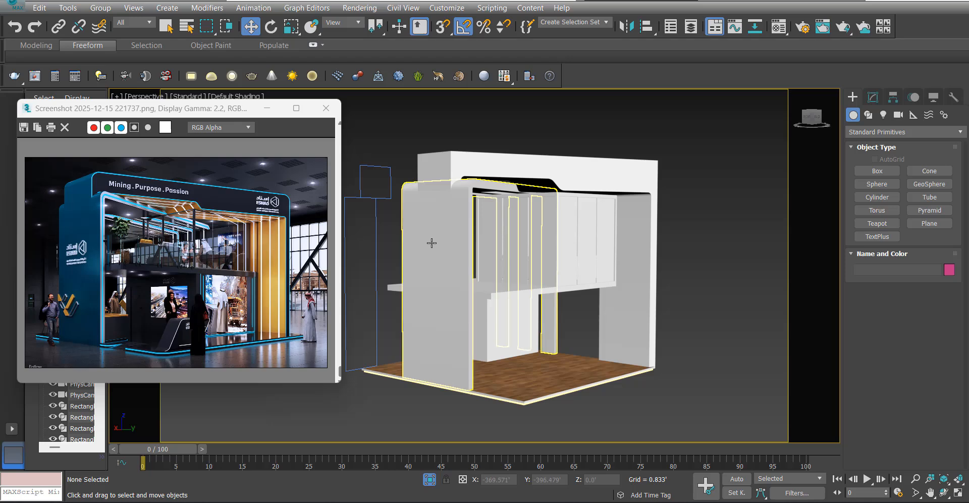
- Switch to the browser and enlarge the overhead rendering of the ESNAD stand on its Behance project page
{"action": "middle_click_drag", "start_coordinate": [440, 207], "coordinate": [447, 231]}
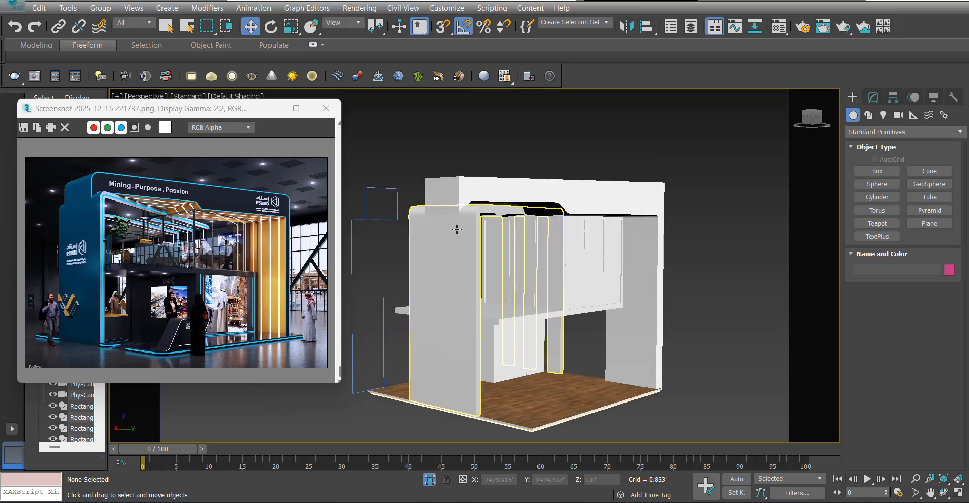
{"action": "middle_click_drag", "start_coordinate": [501, 348], "coordinate": [525, 356], "text": "alt"}
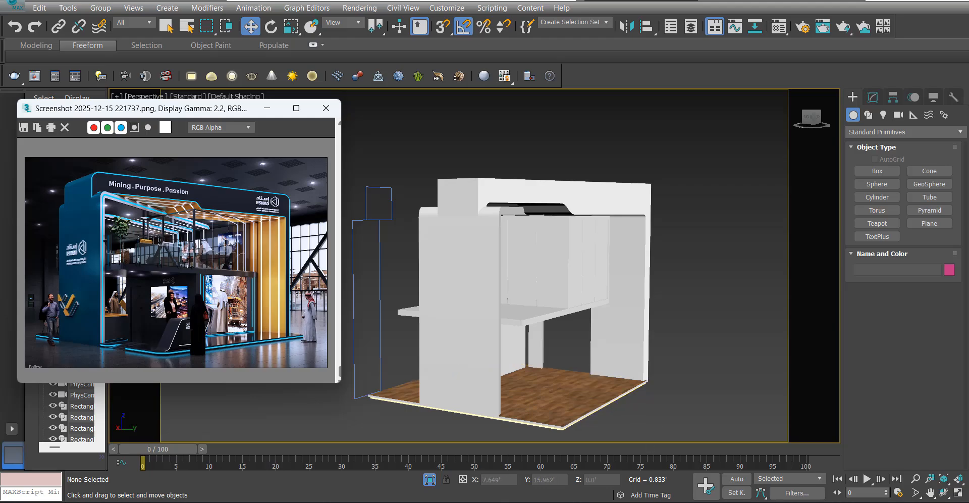
{"action": "key", "text": "alt+Tab"}
{"action": "scroll", "coordinate": [455, 179], "scroll_direction": "down", "scroll_amount": 6}
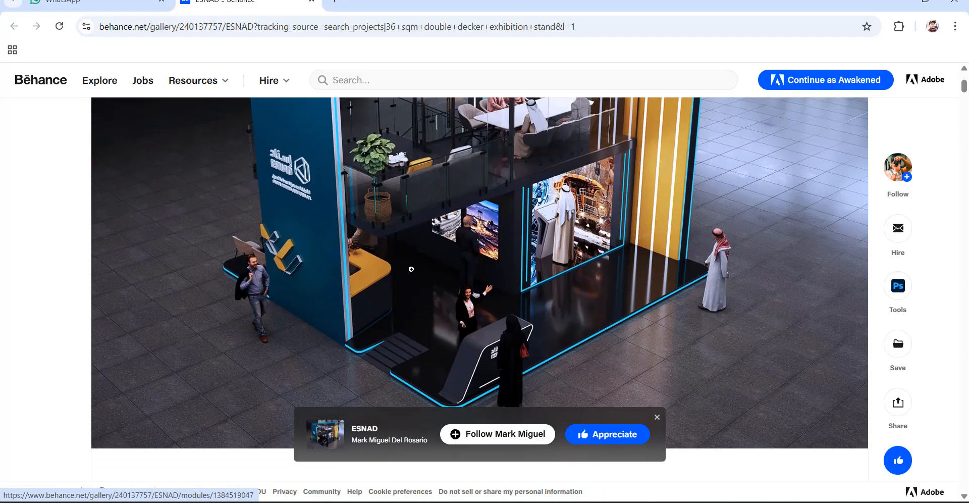
{"action": "left_click", "coordinate": [456, 180]}
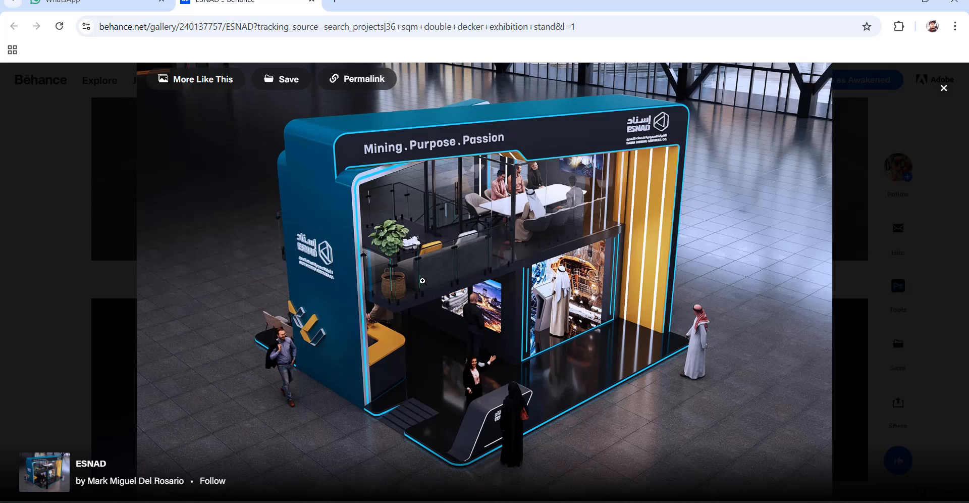
- Switch back to 3ds Max and examine the staircase and its junction with the upper floor from several angles
{"action": "key", "text": "alt+Tab"}
{"action": "middle_click_drag", "start_coordinate": [466, 289], "coordinate": [651, 323], "text": "alt"}
{"action": "scroll", "coordinate": [480, 331], "scroll_direction": "up", "scroll_amount": 5}
{"action": "middle_click_drag", "start_coordinate": [480, 331], "coordinate": [382, 277]}
{"action": "scroll", "coordinate": [448, 293], "scroll_direction": "down", "scroll_amount": 3}
{"action": "scroll", "coordinate": [496, 261], "scroll_direction": "down", "scroll_amount": 3}
{"action": "middle_click_drag", "start_coordinate": [498, 281], "coordinate": [497, 318]}
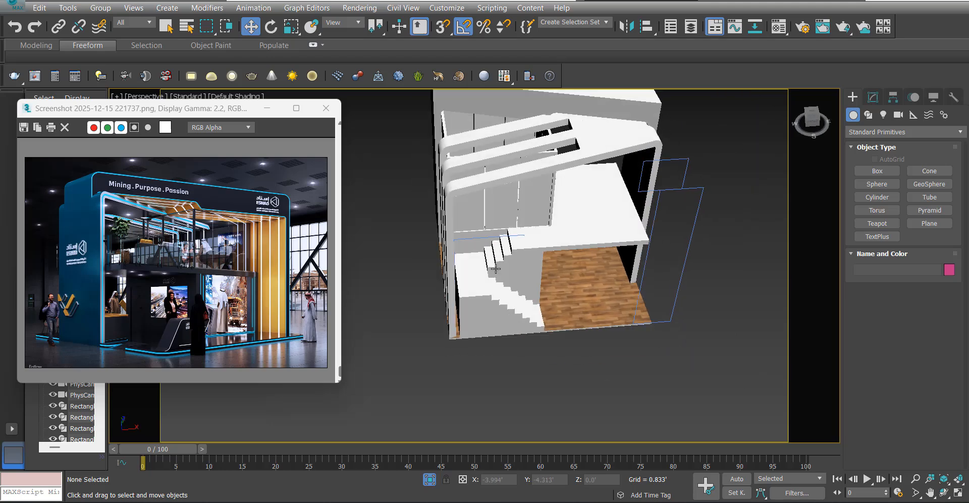
{"action": "scroll", "coordinate": [505, 241], "scroll_direction": "up", "scroll_amount": 5}
{"action": "left_click", "coordinate": [584, 242]}
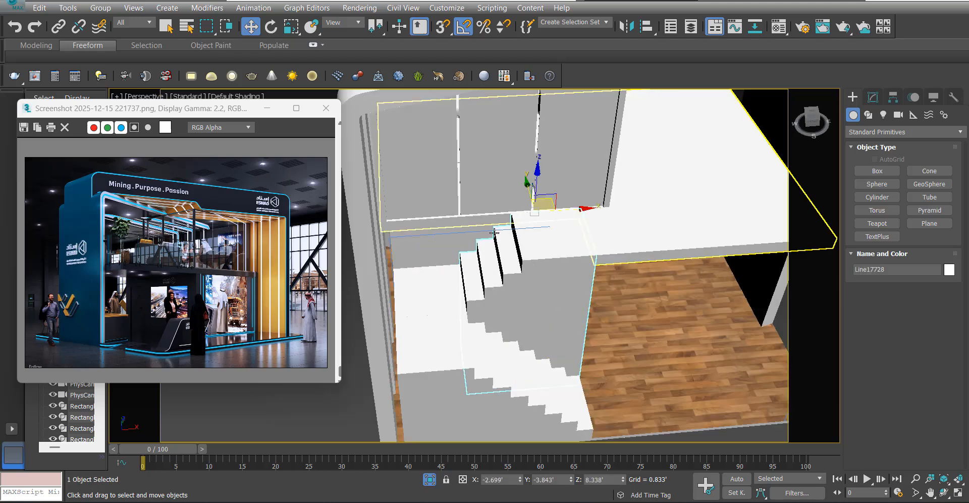
{"action": "scroll", "coordinate": [595, 242], "scroll_direction": "down", "scroll_amount": 4}
{"action": "scroll", "coordinate": [464, 242], "scroll_direction": "up", "scroll_amount": 2}
{"action": "middle_click_drag", "start_coordinate": [464, 241], "coordinate": [459, 230], "text": "alt"}
{"action": "scroll", "coordinate": [508, 264], "scroll_direction": "up", "scroll_amount": 3}
{"action": "middle_click_drag", "start_coordinate": [509, 264], "coordinate": [402, 275]}
{"action": "scroll", "coordinate": [519, 253], "scroll_direction": "down", "scroll_amount": 3}
{"action": "scroll", "coordinate": [519, 253], "scroll_direction": "down", "scroll_amount": 4}
{"action": "middle_click_drag", "start_coordinate": [498, 278], "coordinate": [548, 308], "text": "alt"}
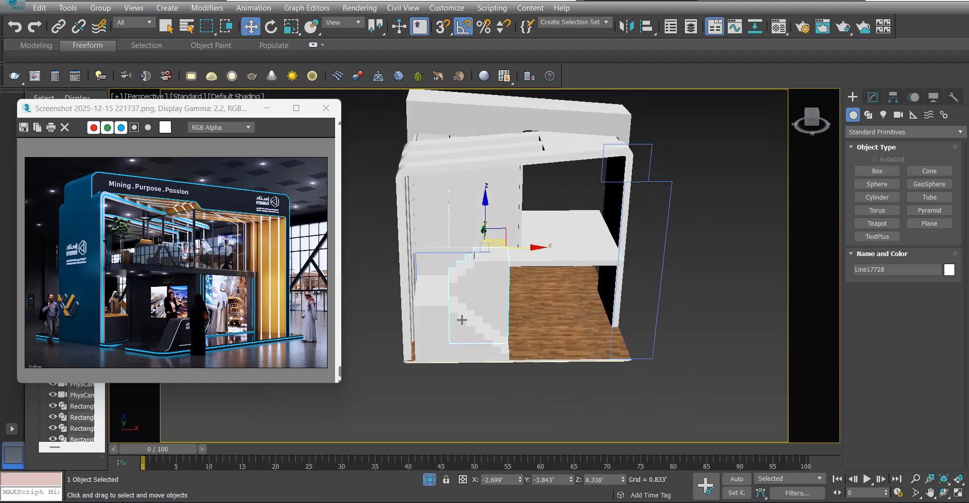
- Select both stair flights and the landing together with the remaining staircase parts, using a wireframe front view
{"action": "scroll", "coordinate": [461, 320], "scroll_direction": "up", "scroll_amount": 4}
{"action": "left_click", "coordinate": [441, 297]}
{"action": "left_click", "coordinate": [429, 243], "text": "ctrl"}
{"action": "left_click", "coordinate": [513, 230], "text": "ctrl"}
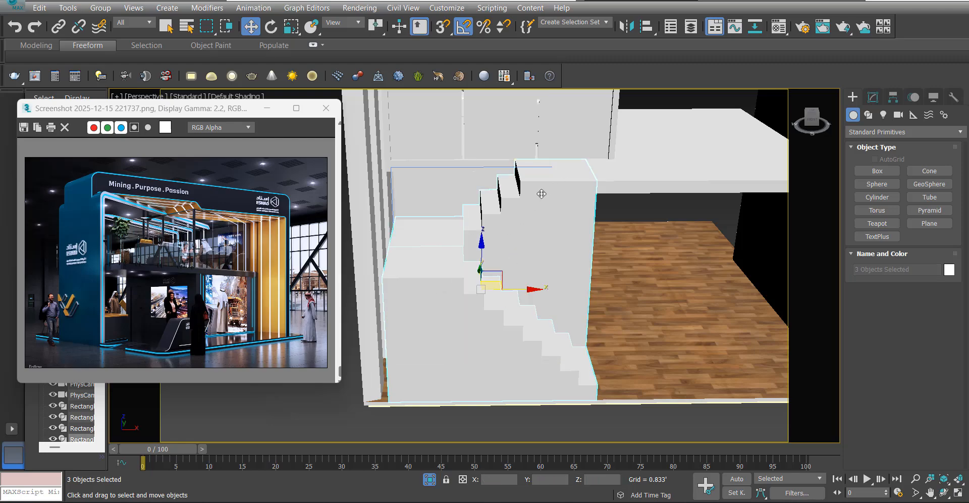
{"action": "middle_click_drag", "start_coordinate": [530, 221], "coordinate": [514, 260], "text": "alt"}
{"action": "scroll", "coordinate": [484, 290], "scroll_direction": "down", "scroll_amount": 3}
{"action": "middle_click_drag", "start_coordinate": [422, 240], "coordinate": [457, 252], "text": "alt"}
{"action": "key", "text": "f"}
{"action": "scroll", "coordinate": [501, 261], "scroll_direction": "up", "scroll_amount": 6}
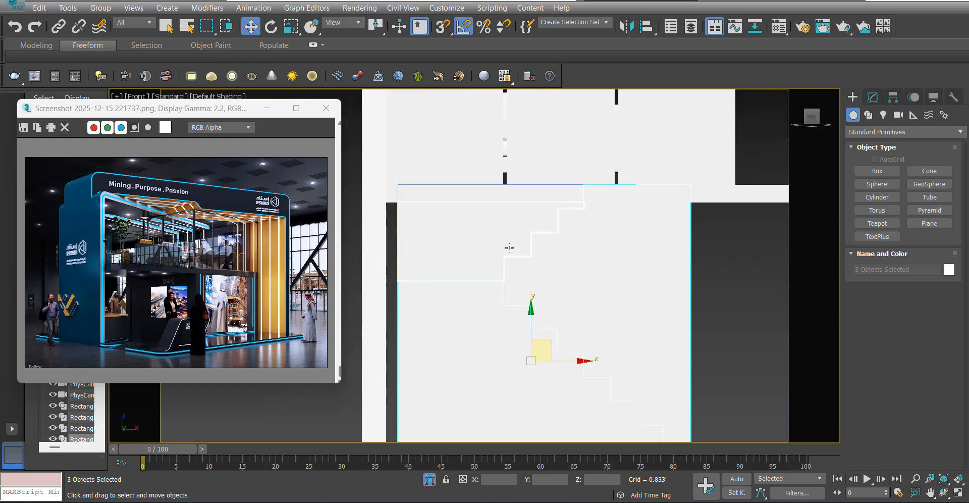
{"action": "scroll", "coordinate": [510, 249], "scroll_direction": "down", "scroll_amount": 5}
{"action": "scroll", "coordinate": [471, 236], "scroll_direction": "up", "scroll_amount": 6}
{"action": "key", "text": "F3"}
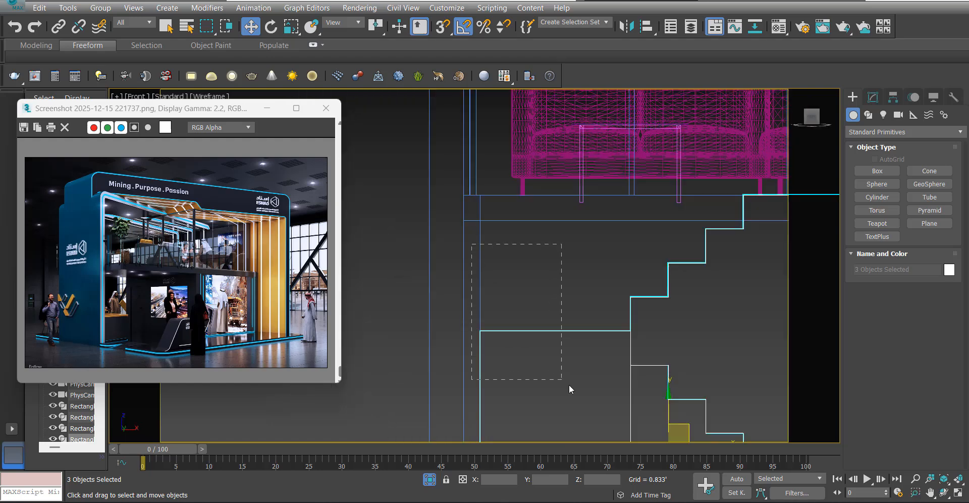
{"action": "scroll", "coordinate": [569, 389], "scroll_direction": "down", "scroll_amount": 4}
{"action": "scroll", "coordinate": [580, 293], "scroll_direction": "down", "scroll_amount": 3}
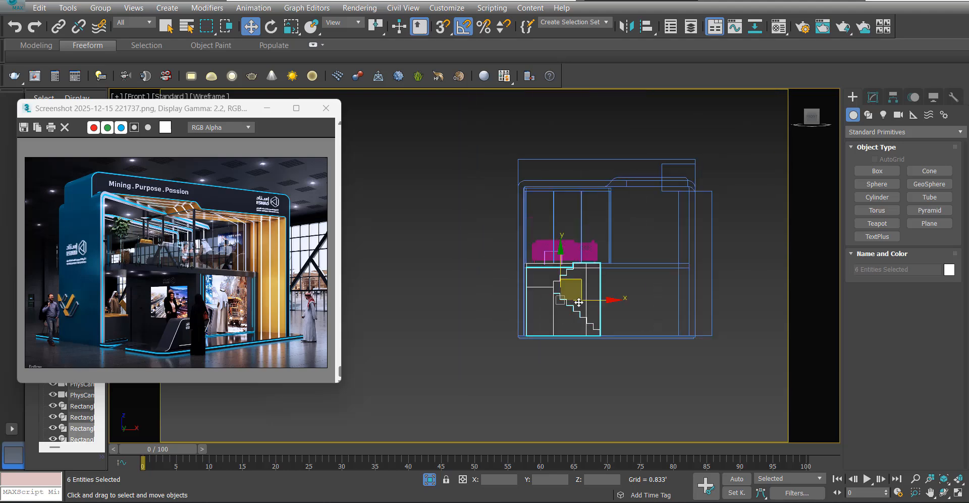
- Return to the perspective view, turn on 3D snapping and enable vertex snaps
{"action": "middle_click_drag", "start_coordinate": [579, 302], "coordinate": [534, 313], "text": "alt"}
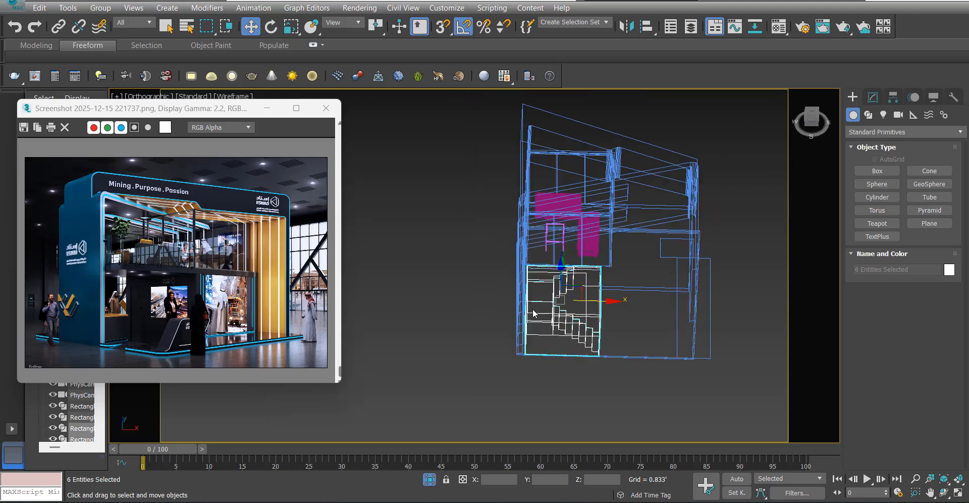
{"action": "key", "text": "p"}
{"action": "key", "text": "f"}
{"action": "scroll", "coordinate": [573, 272], "scroll_direction": "down", "scroll_amount": 2}
{"action": "middle_click_drag", "start_coordinate": [573, 272], "coordinate": [577, 253]}
{"action": "key", "text": "p"}
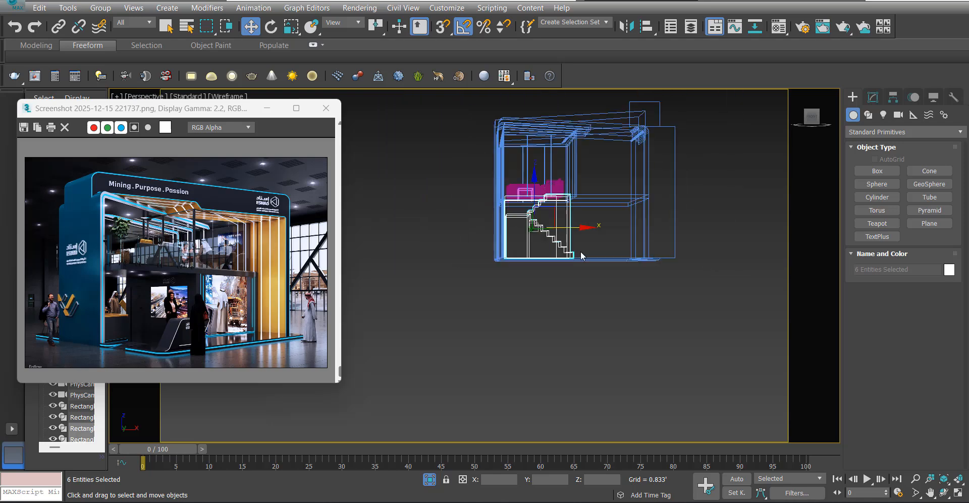
{"action": "scroll", "coordinate": [503, 270], "scroll_direction": "up", "scroll_amount": 6}
{"action": "key", "text": "s"}
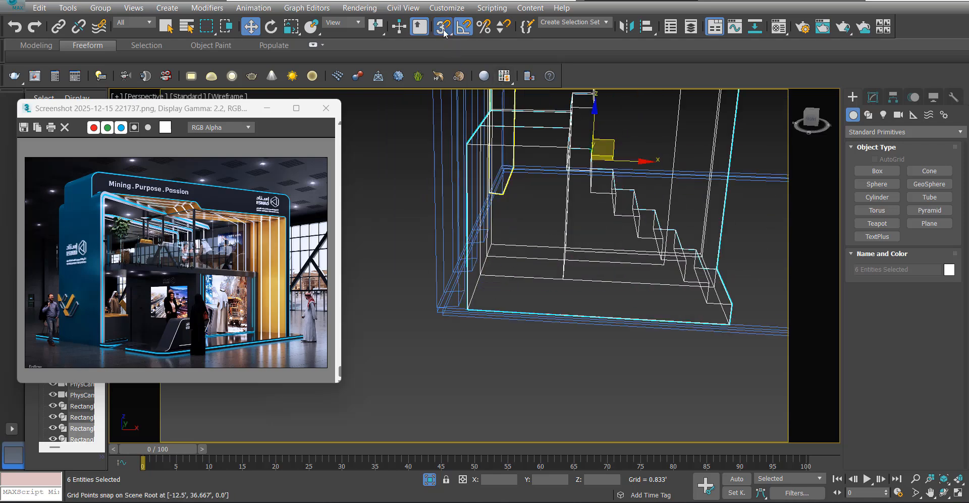
{"action": "right_click", "coordinate": [444, 29]}
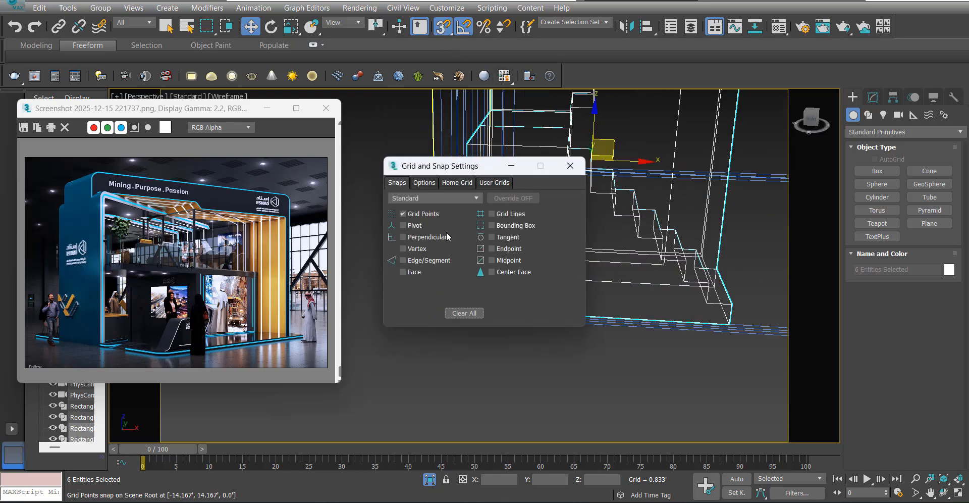
{"action": "left_click", "coordinate": [416, 249]}
{"action": "left_click", "coordinate": [424, 182]}
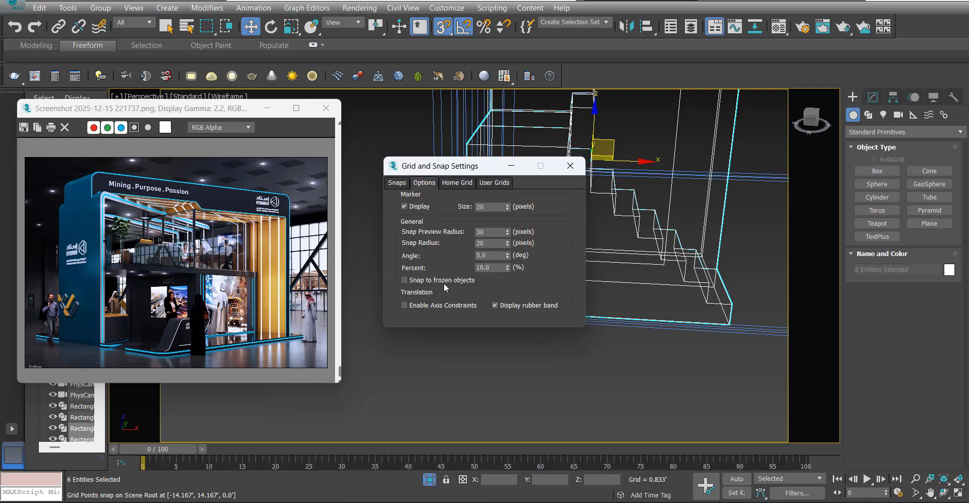
{"action": "left_click", "coordinate": [571, 166]}
- Move the selected staircase parts along the X axis, snapping them to the stand's outer corner, and turn snapping off
{"action": "key", "text": "F3"}
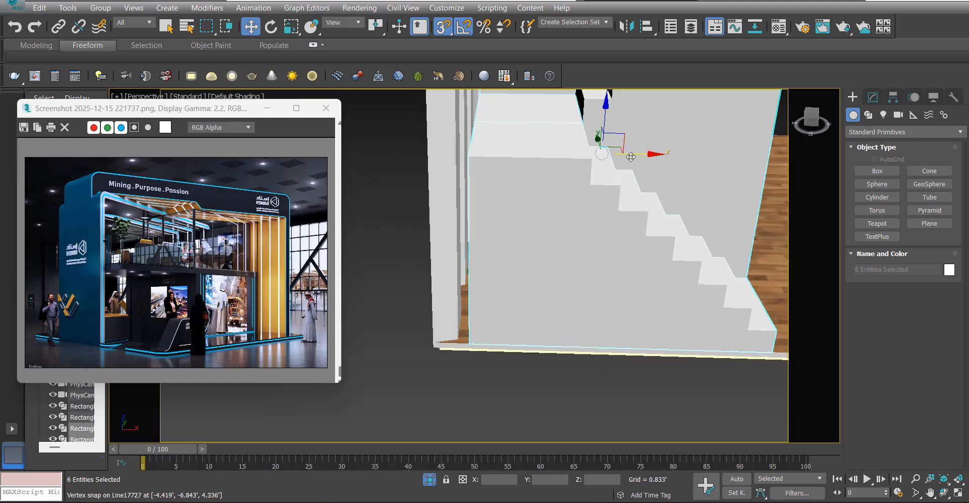
{"action": "left_click_drag", "start_coordinate": [631, 154], "coordinate": [455, 340]}
{"action": "scroll", "coordinate": [453, 341], "scroll_direction": "down", "scroll_amount": 4}
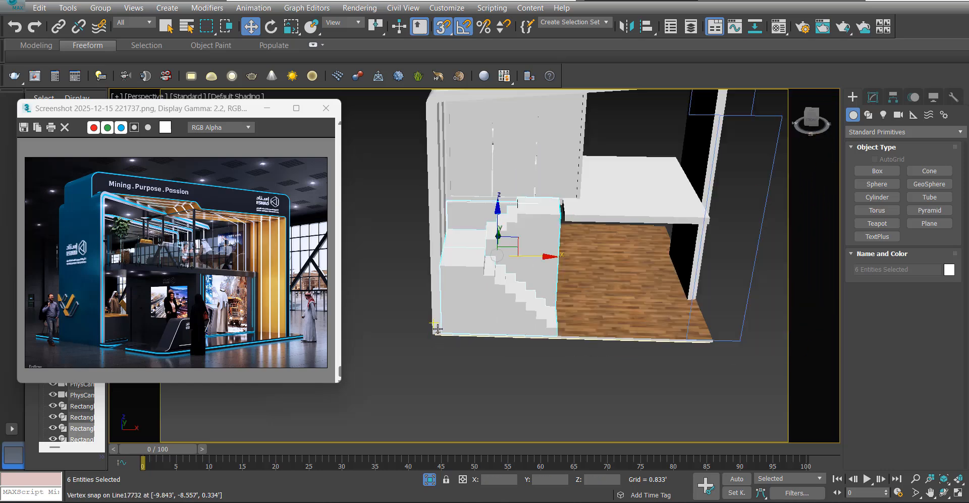
{"action": "middle_click_drag", "start_coordinate": [437, 330], "coordinate": [487, 373], "text": "alt"}
{"action": "left_click", "coordinate": [487, 373]}
{"action": "key", "text": "s"}
- Edit the upper floor slab's outline vertices beside the top stair, snapping them to the staircase edge to close the gap
{"action": "mouse_move", "coordinate": [489, 270]}
{"action": "middle_mouse_down", "text": "alt"}
{"action": "mouse_move", "coordinate": [484, 295]}
{"action": "mouse_move", "coordinate": [435, 298]}
{"action": "mouse_move", "coordinate": [531, 292]}
{"action": "mouse_move", "coordinate": [471, 275]}
{"action": "middle_mouse_up", "text": "alt"}
{"action": "scroll", "coordinate": [582, 226], "scroll_direction": "up", "scroll_amount": 4}
{"action": "left_click", "coordinate": [553, 234]}
{"action": "scroll", "coordinate": [554, 235], "scroll_direction": "down", "scroll_amount": 3}
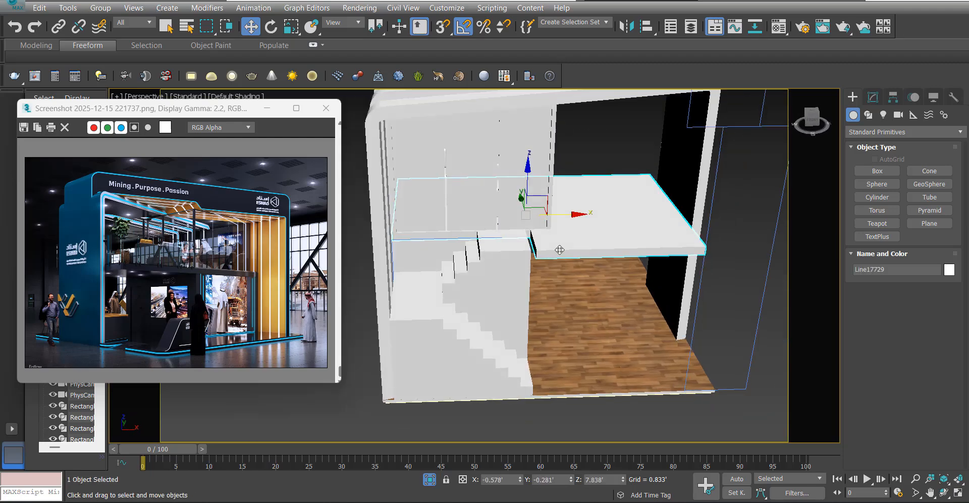
{"action": "middle_click_drag", "start_coordinate": [559, 248], "coordinate": [578, 283], "text": "alt"}
{"action": "key", "text": "1"}
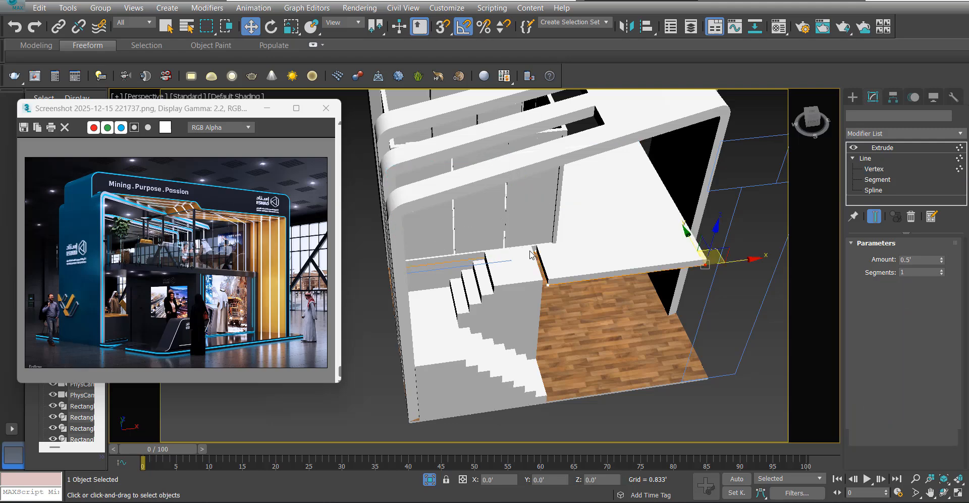
{"action": "scroll", "coordinate": [534, 251], "scroll_direction": "up", "scroll_amount": 5}
{"action": "key", "text": "F3"}
{"action": "key", "text": "s"}
{"action": "left_click_drag", "start_coordinate": [558, 261], "coordinate": [557, 319]}
{"action": "key", "text": "F3"}
{"action": "left_click", "coordinate": [898, 147]}
{"action": "scroll", "coordinate": [616, 243], "scroll_direction": "down", "scroll_amount": 10}
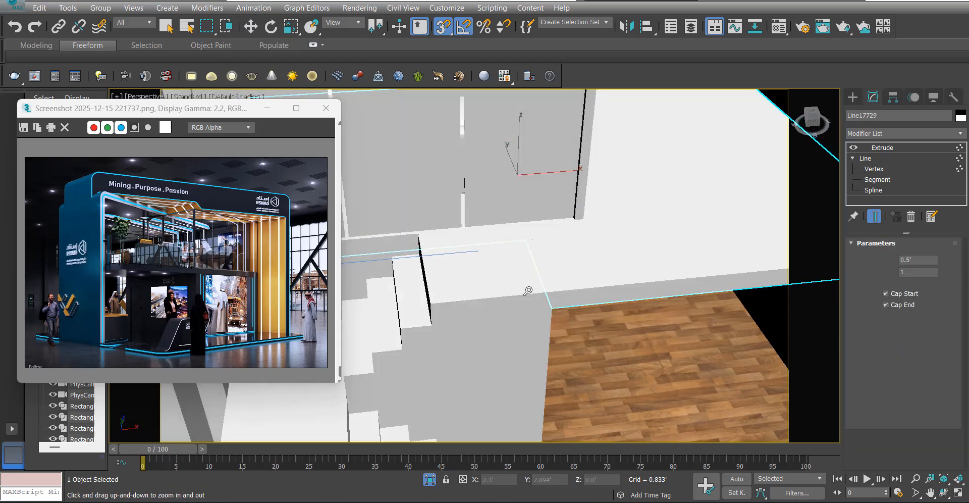
{"action": "key", "text": "s"}
{"action": "left_click", "coordinate": [598, 376]}
- Select the lower stair flight with its landing block and show it in a wireframe front view
{"action": "middle_click_drag", "start_coordinate": [477, 273], "coordinate": [486, 298], "text": "alt"}
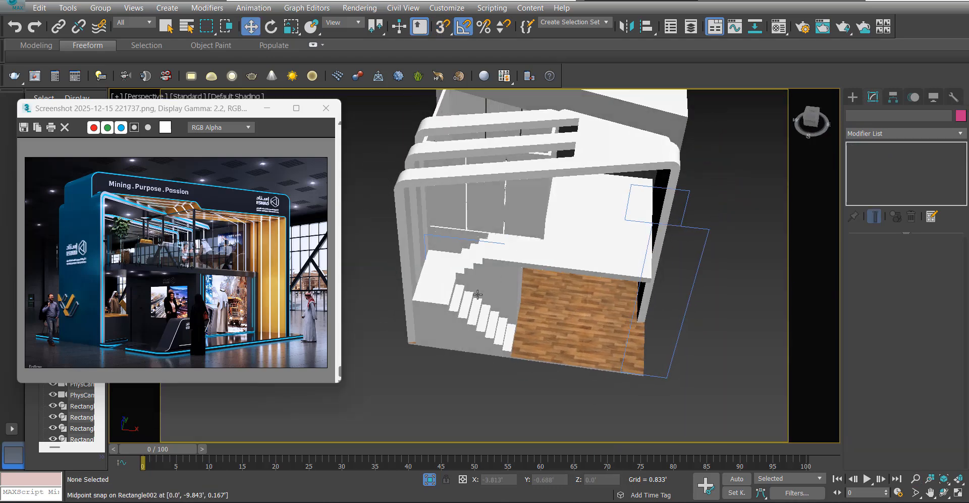
{"action": "scroll", "coordinate": [460, 305], "scroll_direction": "up", "scroll_amount": 5}
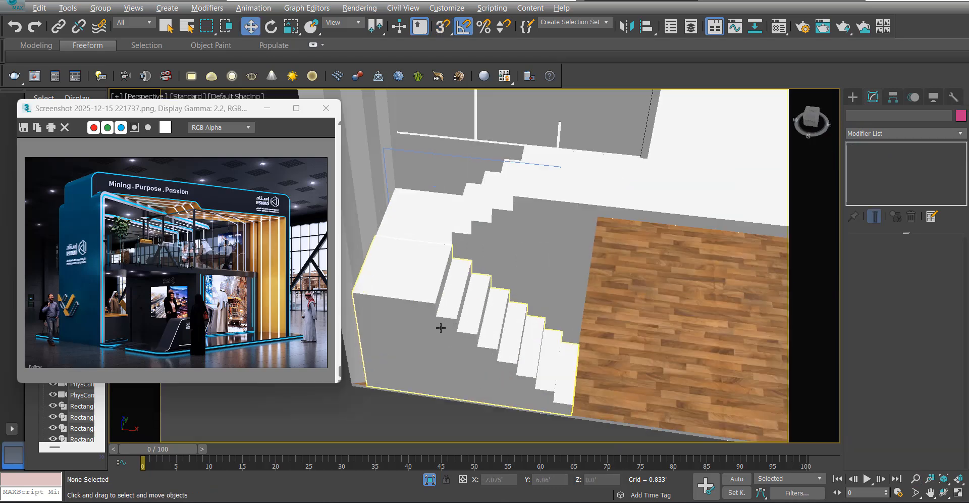
{"action": "middle_click_drag", "start_coordinate": [443, 325], "coordinate": [469, 280], "text": "alt"}
{"action": "scroll", "coordinate": [451, 269], "scroll_direction": "down", "scroll_amount": 3}
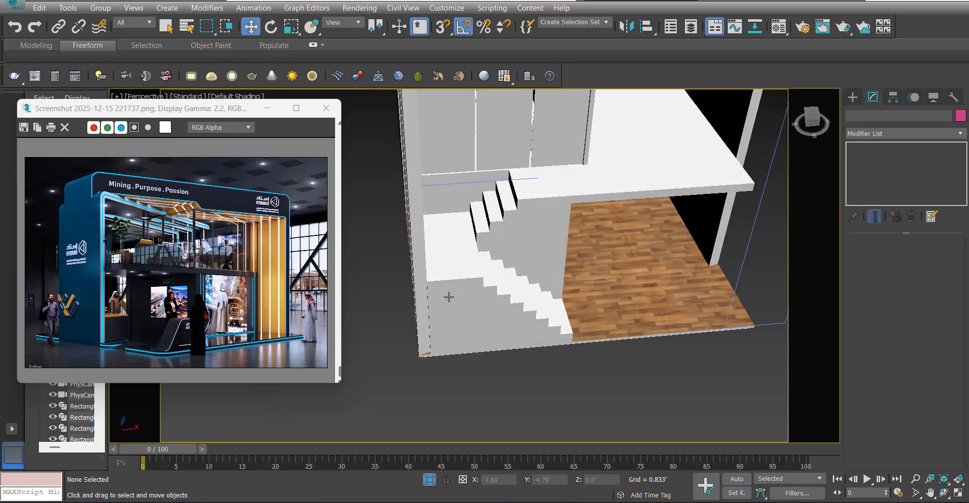
{"action": "left_click", "coordinate": [447, 298]}
{"action": "key", "text": "f"}
{"action": "key", "text": "F3"}
{"action": "scroll", "coordinate": [517, 276], "scroll_direction": "up", "scroll_amount": 2}
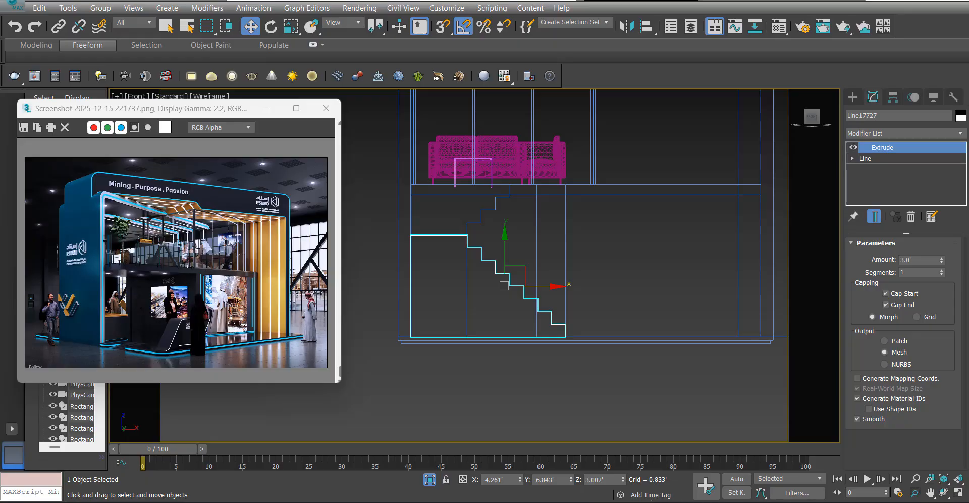
- Switch to the browser, find the rendering showing the stand's staircase side and enlarge the stairs and glass railings
{"action": "key", "text": "alt+Tab"}
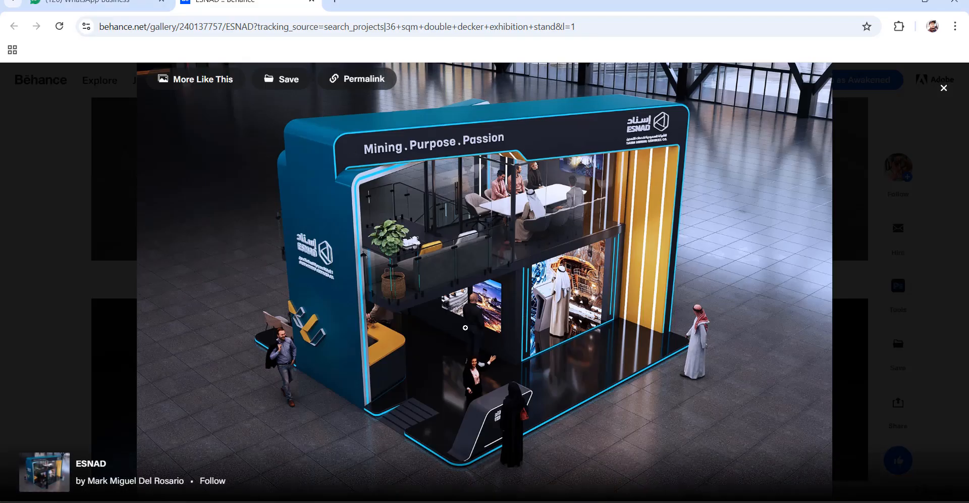
{"action": "key", "text": "Right"}
{"action": "key", "text": "Right"}
{"action": "key", "text": "Right"}
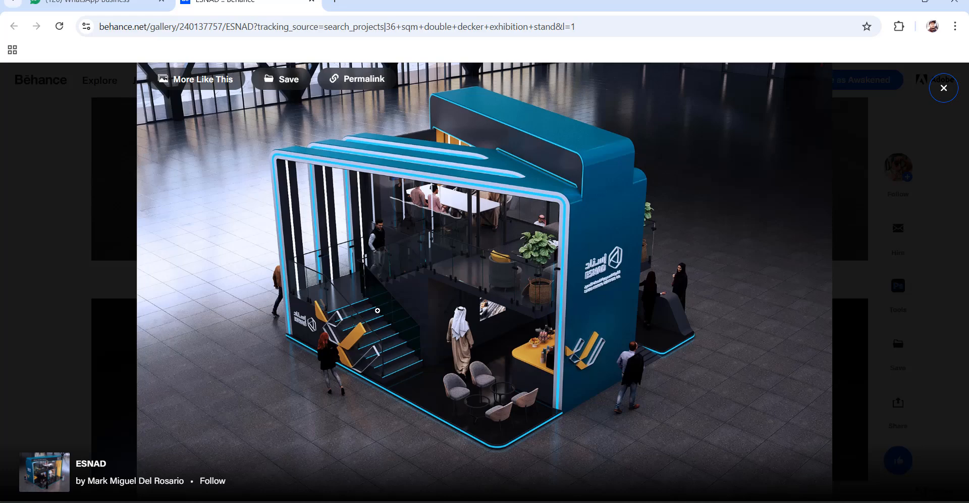
{"action": "left_click", "coordinate": [336, 330]}
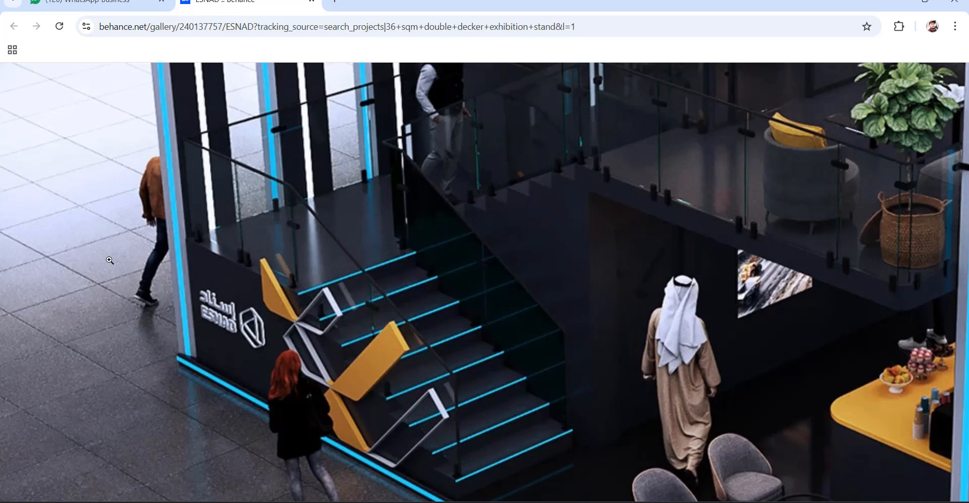
- Back in 3ds Max, draw a rectangle about 3.5' long and 1.37' wide over the upper stair flight in front view
{"action": "key", "text": "alt+Tab"}
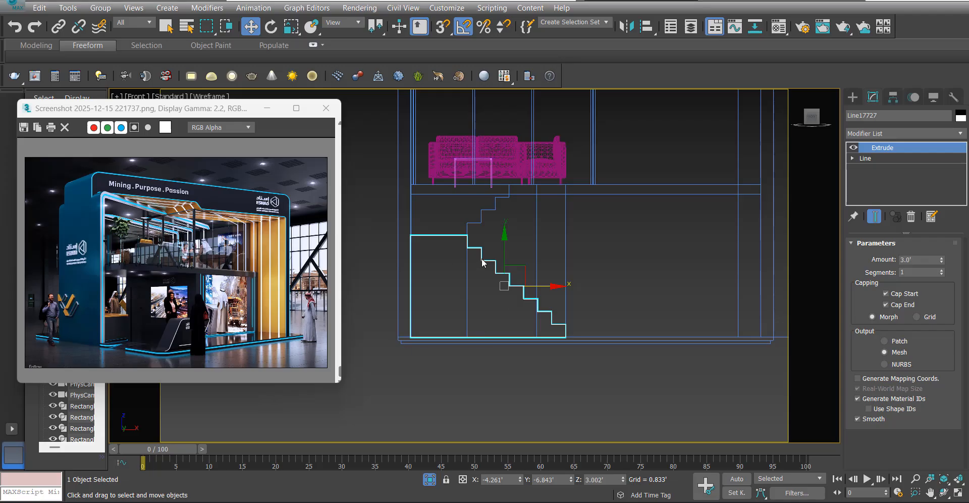
{"action": "scroll", "coordinate": [514, 275], "scroll_direction": "up", "scroll_amount": 2}
{"action": "left_click", "coordinate": [557, 288]}
{"action": "right_click", "coordinate": [557, 289], "text": "ctrl"}
{"action": "left_click", "coordinate": [573, 239]}
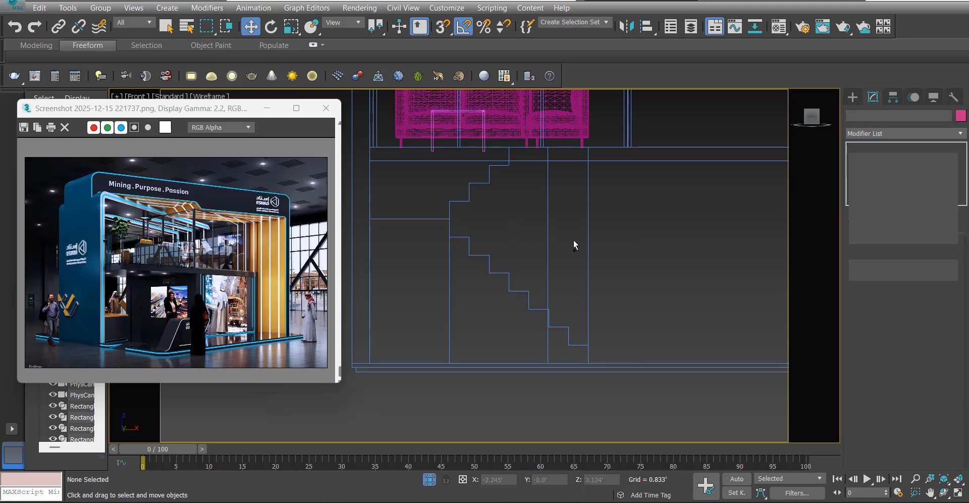
{"action": "scroll", "coordinate": [469, 214], "scroll_direction": "up", "scroll_amount": 2}
{"action": "scroll", "coordinate": [472, 214], "scroll_direction": "down", "scroll_amount": 2}
{"action": "middle_click_drag", "start_coordinate": [507, 214], "coordinate": [466, 252]}
{"action": "right_click", "coordinate": [467, 252], "text": "ctrl"}
{"action": "left_click", "coordinate": [503, 178]}
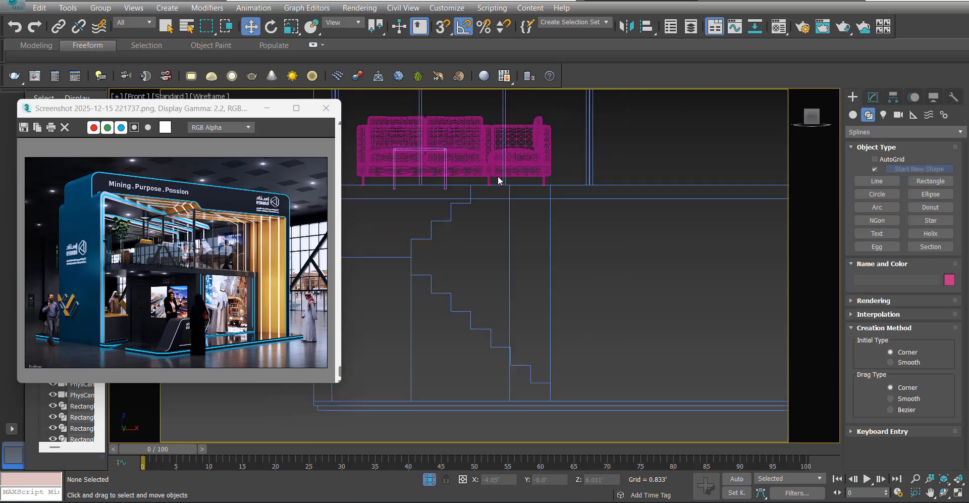
{"action": "left_click_drag", "start_coordinate": [419, 271], "coordinate": [437, 247]}
{"action": "left_click_drag", "start_coordinate": [459, 150], "coordinate": [456, 177]}
{"action": "key", "text": "w"}
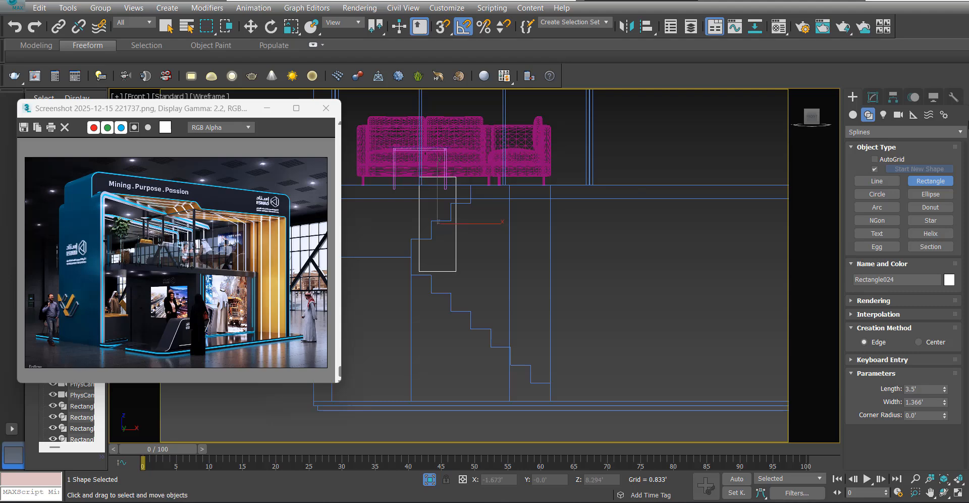
- Set the rectangle's length to 3' and nudge it slightly downward
{"action": "left_click", "coordinate": [873, 97]}
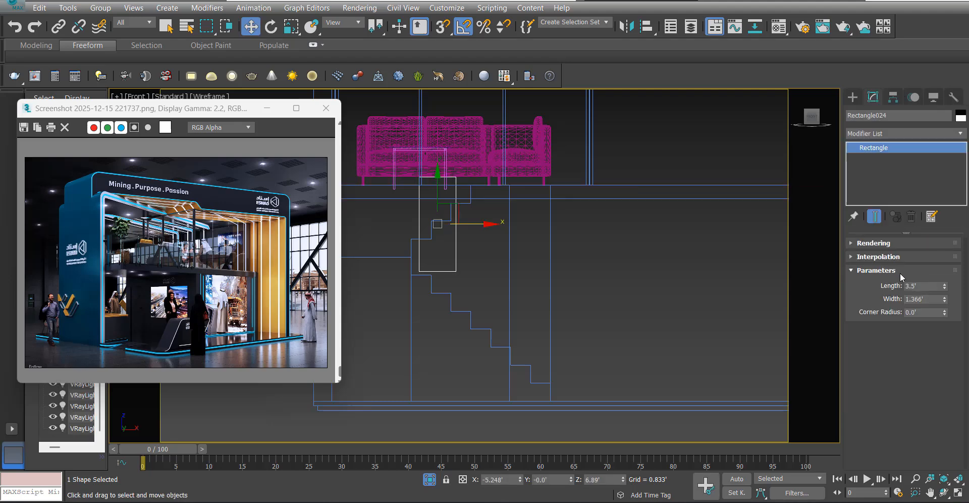
{"action": "double_click", "coordinate": [919, 286]}
{"action": "type", "text": "2.5"}
{"action": "key", "text": "Return"}
{"action": "scroll", "coordinate": [481, 241], "scroll_direction": "up", "scroll_amount": 2}
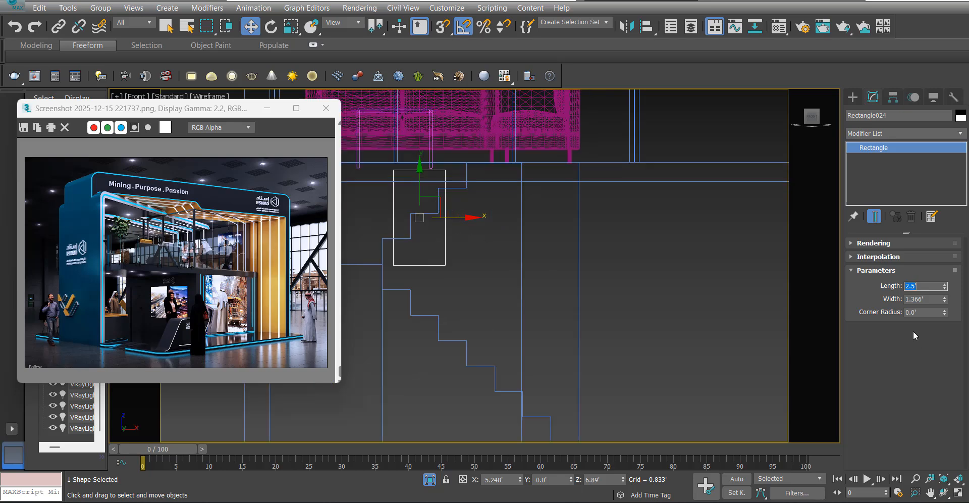
{"action": "type", "text": "3"}
{"action": "key", "text": "Return"}
{"action": "middle_click_drag", "start_coordinate": [642, 240], "coordinate": [731, 243]}
{"action": "left_click_drag", "start_coordinate": [527, 200], "coordinate": [527, 203]}
- Recheck the staircase rendering in the browser, return to 3ds Max, and apply Edit Spline to the rectangle, converting all four vertices to Corner
{"action": "key", "text": "alt+Tab"}
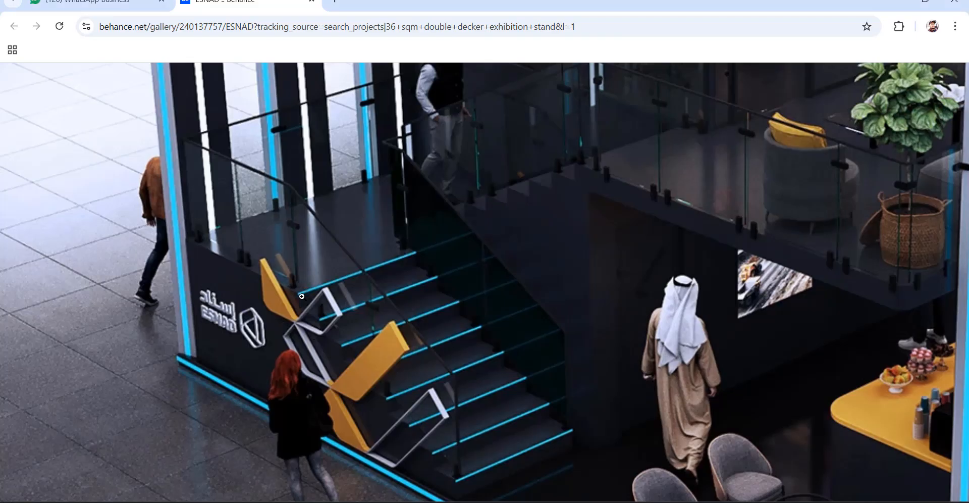
{"action": "key", "text": "alt+Tab"}
{"action": "scroll", "coordinate": [565, 247], "scroll_direction": "down", "scroll_amount": 5}
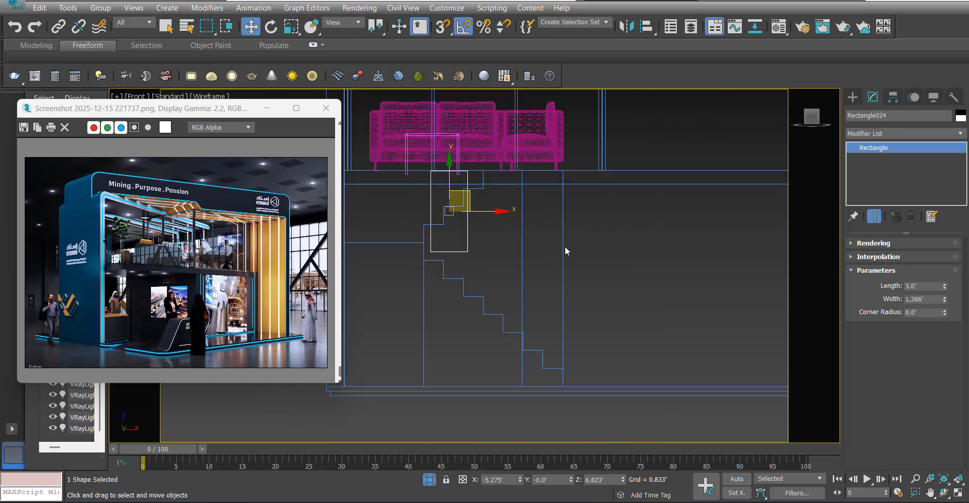
{"action": "left_click", "coordinate": [903, 133]}
{"action": "scroll", "coordinate": [893, 192], "scroll_direction": "down", "scroll_amount": 5}
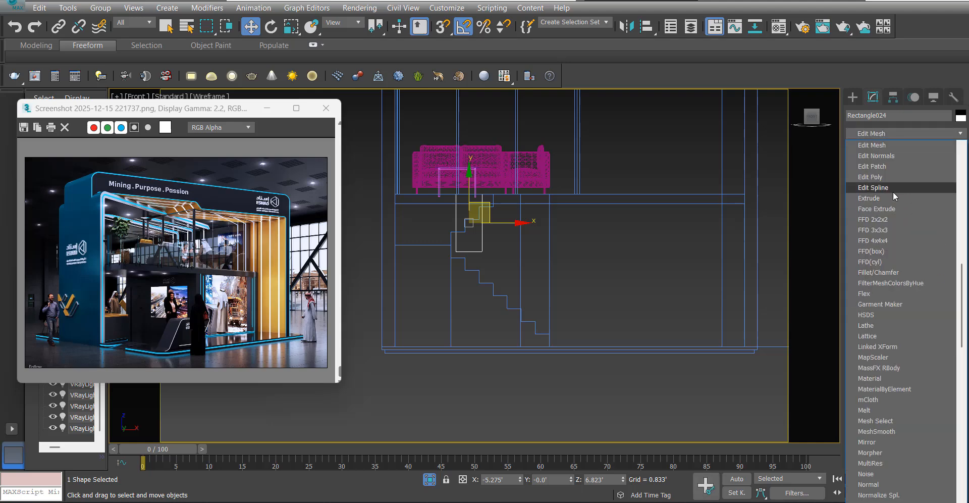
{"action": "left_click", "coordinate": [893, 192]}
{"action": "key", "text": "1"}
{"action": "key", "text": "ctrl+a"}
{"action": "right_click", "coordinate": [573, 209]}
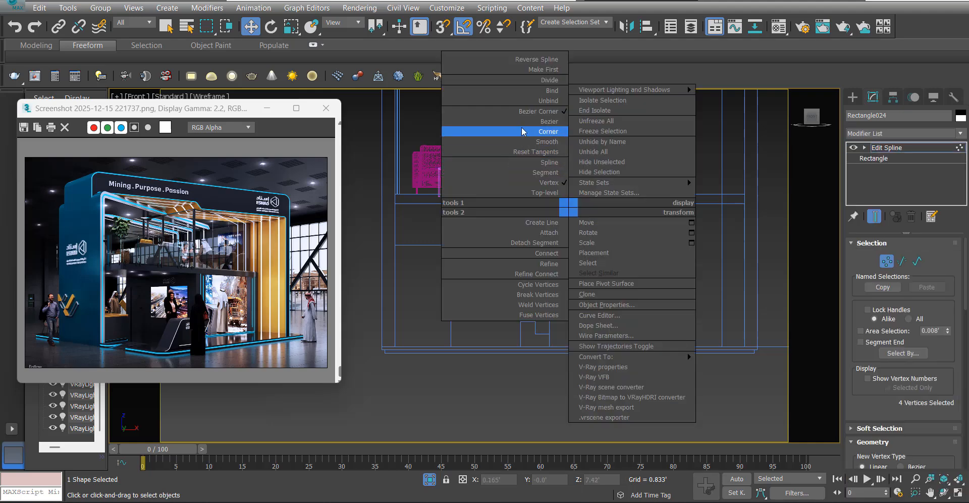
{"action": "left_click", "coordinate": [523, 129]}
- Move the rectangle's two right-hand vertices down to the foot of the lower flight, slanting the outline along the steps
{"action": "left_click_drag", "start_coordinate": [557, 121], "coordinate": [476, 279]}
{"action": "scroll", "coordinate": [492, 230], "scroll_direction": "up", "scroll_amount": 3}
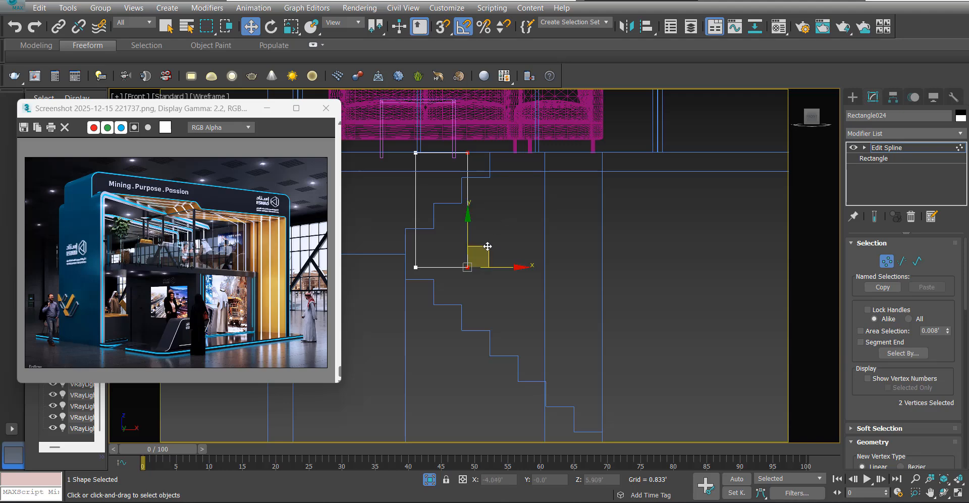
{"action": "scroll", "coordinate": [488, 246], "scroll_direction": "down", "scroll_amount": 2}
{"action": "left_click_drag", "start_coordinate": [488, 246], "coordinate": [584, 344]}
{"action": "key", "text": "ctrl+i"}
{"action": "scroll", "coordinate": [439, 163], "scroll_direction": "up", "scroll_amount": 2}
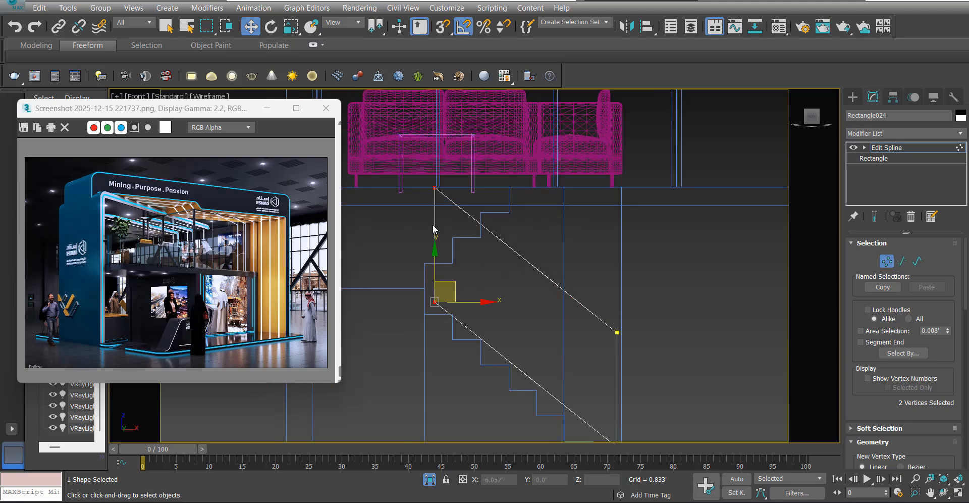
- Fit the slanted outline to the flight by adjusting its upper-end edge and lowering its lower-end edge about 0.12'
{"action": "scroll", "coordinate": [434, 228], "scroll_direction": "down", "scroll_amount": 2}
{"action": "left_click_drag", "start_coordinate": [432, 253], "coordinate": [438, 243]}
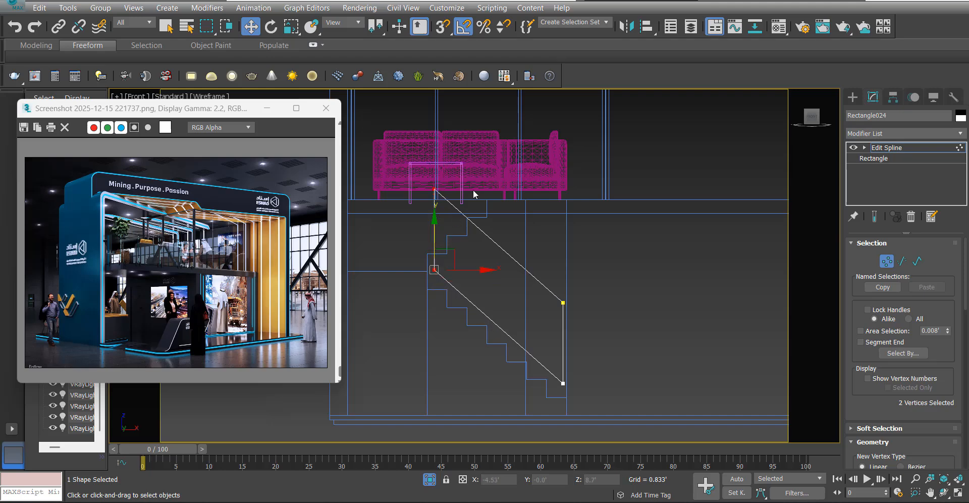
{"action": "left_click", "coordinate": [476, 234]}
{"action": "scroll", "coordinate": [483, 235], "scroll_direction": "down", "scroll_amount": 2}
{"action": "middle_click_drag", "start_coordinate": [484, 235], "coordinate": [552, 241]}
{"action": "key", "text": "ctrl+z"}
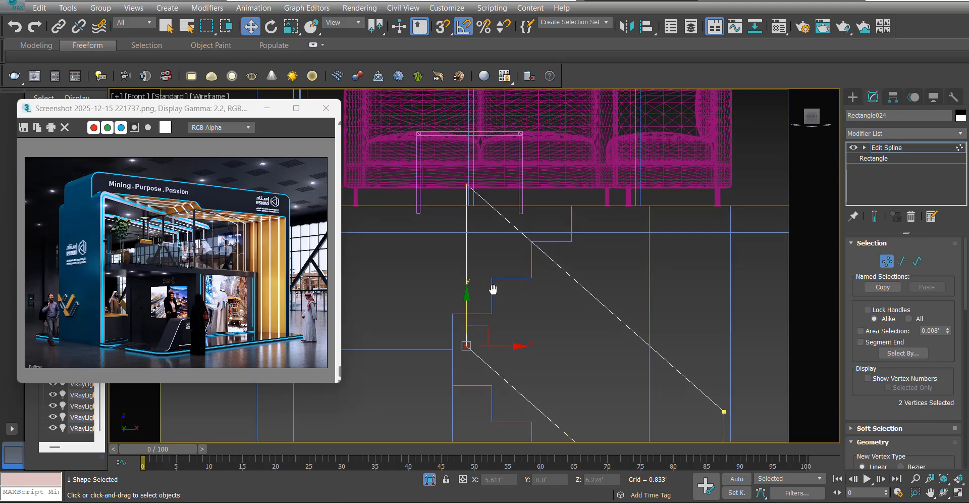
{"action": "scroll", "coordinate": [493, 283], "scroll_direction": "down", "scroll_amount": 8}
{"action": "scroll", "coordinate": [573, 335], "scroll_direction": "up", "scroll_amount": 4}
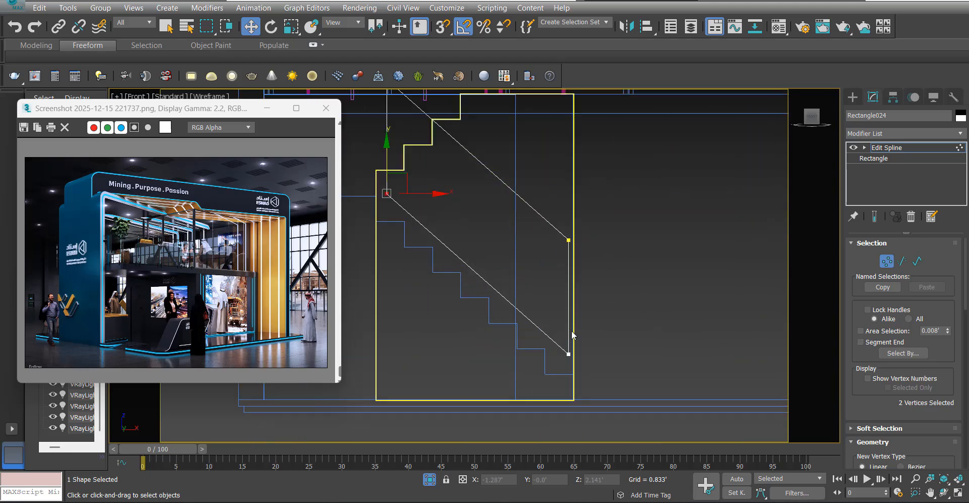
{"action": "left_click_drag", "start_coordinate": [568, 308], "coordinate": [568, 311]}
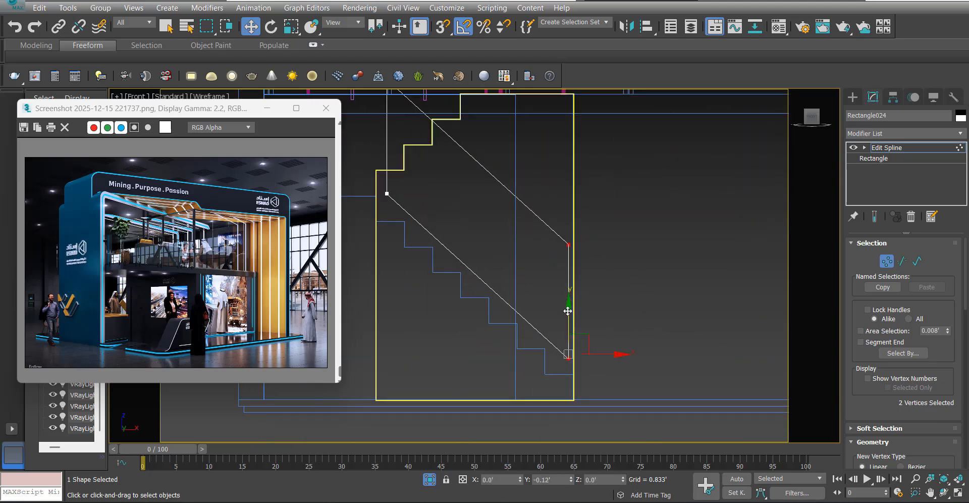
{"action": "scroll", "coordinate": [406, 233], "scroll_direction": "down", "scroll_amount": 2}
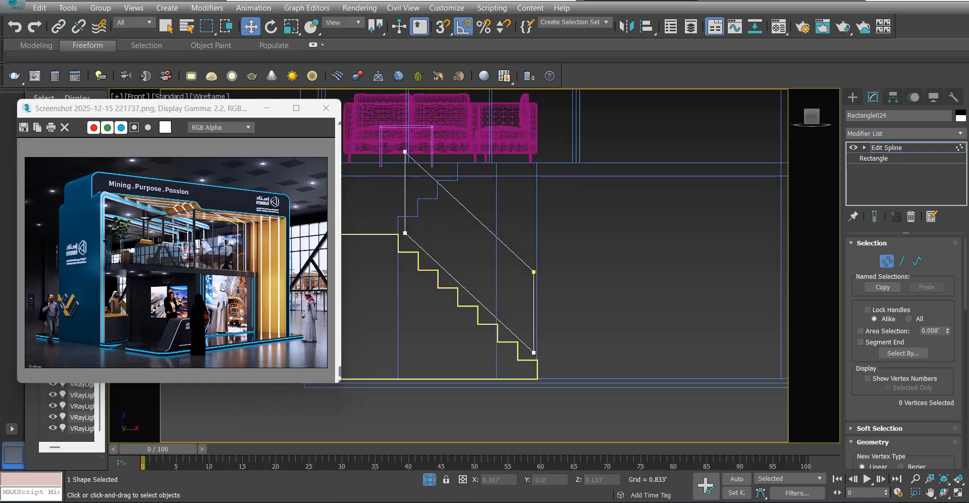
- Extrude the slanted outline by 0.026' to form the stair railing panel and view it in perspective
{"action": "left_click", "coordinate": [903, 132]}
{"action": "left_click", "coordinate": [928, 271]}
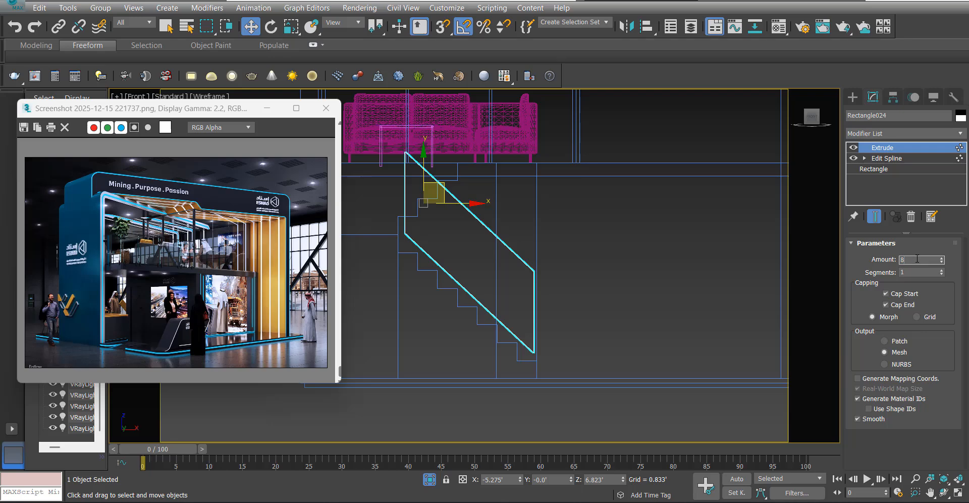
{"action": "scroll", "coordinate": [620, 273], "scroll_direction": "down", "scroll_amount": 2}
{"action": "middle_click_drag", "start_coordinate": [612, 280], "coordinate": [598, 294]}
{"action": "key", "text": "p"}
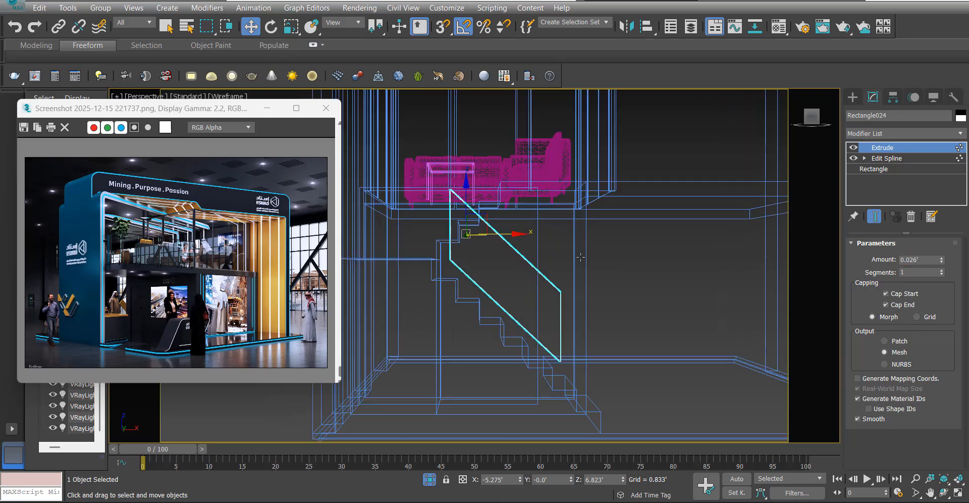
{"action": "middle_click_drag", "start_coordinate": [475, 344], "coordinate": [512, 318]}
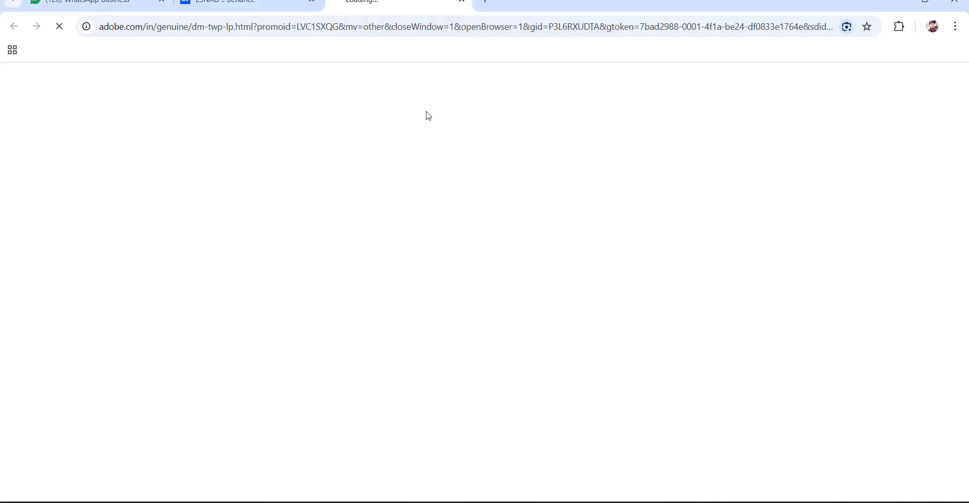
- Close the stray Adobe browser tab, return to 3ds Max, and move the railing panel to the lower flight's outer side edge
{"action": "left_click", "coordinate": [462, 1]}
{"action": "key", "text": "alt+Tab"}
{"action": "mouse_move", "coordinate": [562, 355]}
{"action": "middle_mouse_down", "text": "alt"}
{"action": "mouse_move", "coordinate": [538, 364]}
{"action": "mouse_move", "coordinate": [531, 353]}
{"action": "middle_mouse_up", "text": "alt"}
{"action": "key", "text": "F3"}
{"action": "middle_click_drag", "start_coordinate": [493, 224], "coordinate": [661, 187]}
{"action": "left_click_drag", "start_coordinate": [718, 156], "coordinate": [493, 225]}
{"action": "key", "text": "t"}
{"action": "scroll", "coordinate": [524, 220], "scroll_direction": "up", "scroll_amount": 3}
{"action": "key", "text": "F3"}
{"action": "key", "text": "p"}
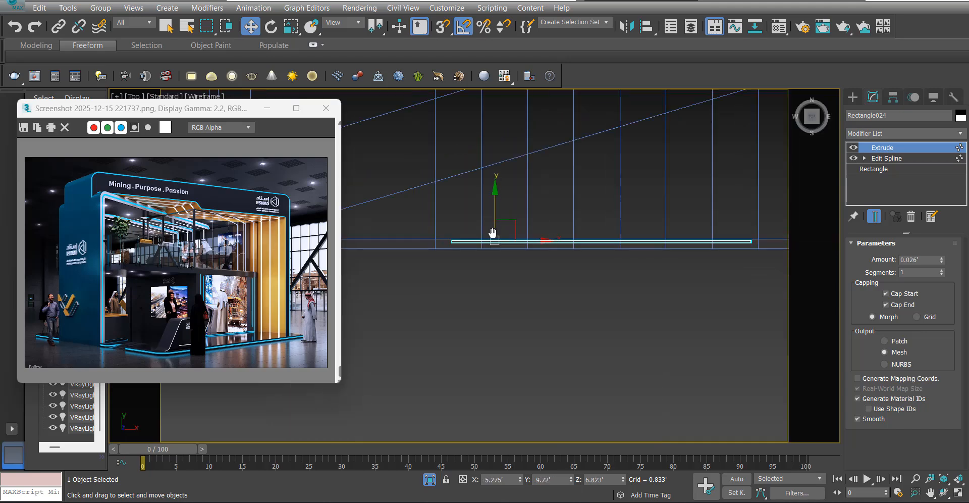
{"action": "mouse_move", "coordinate": [493, 234]}
{"action": "middle_mouse_down", "text": "alt"}
{"action": "mouse_move", "coordinate": [544, 279]}
{"action": "mouse_move", "coordinate": [513, 190]}
{"action": "mouse_move", "coordinate": [534, 223]}
{"action": "mouse_move", "coordinate": [504, 245]}
{"action": "mouse_move", "coordinate": [489, 210]}
{"action": "middle_mouse_up", "text": "alt"}
{"action": "key", "text": "F3"}
{"action": "scroll", "coordinate": [521, 179], "scroll_direction": "up", "scroll_amount": 3}
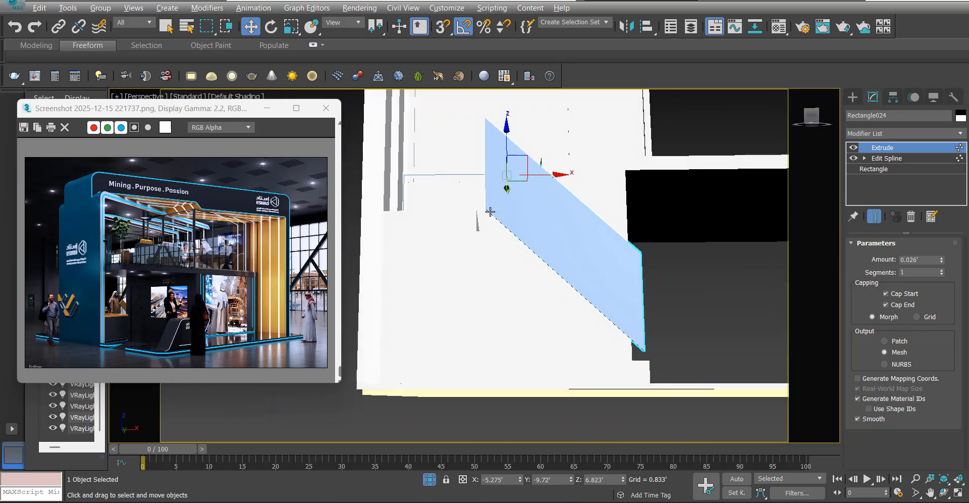
{"action": "middle_click_drag", "start_coordinate": [619, 330], "coordinate": [568, 253], "text": "alt"}
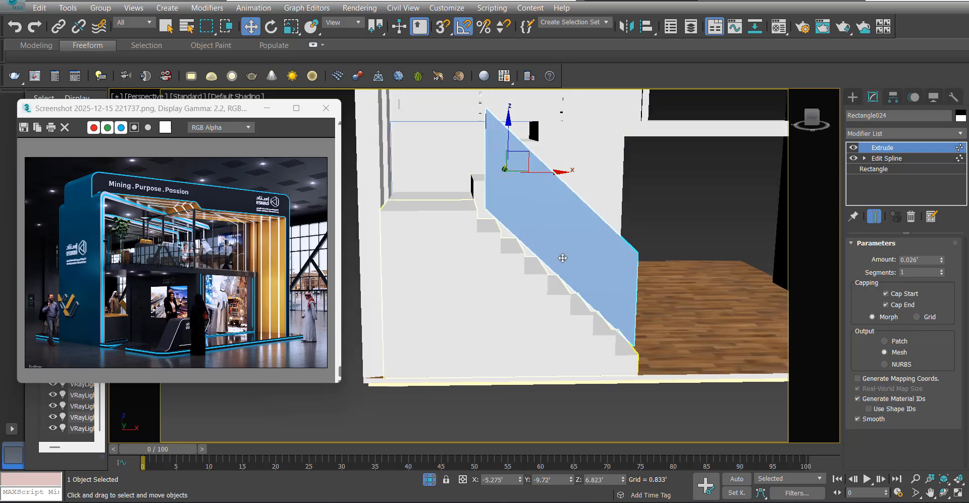
{"action": "middle_click_drag", "start_coordinate": [588, 233], "coordinate": [493, 232], "text": "alt"}
- In a wireframe front view, raise the two bottom vertices of the stair panel's spline slightly, keeping the extrusion on top
{"action": "key", "text": "f"}
{"action": "middle_click_drag", "start_coordinate": [445, 252], "coordinate": [629, 288]}
{"action": "key", "text": "F3"}
{"action": "scroll", "coordinate": [589, 270], "scroll_direction": "up", "scroll_amount": 2}
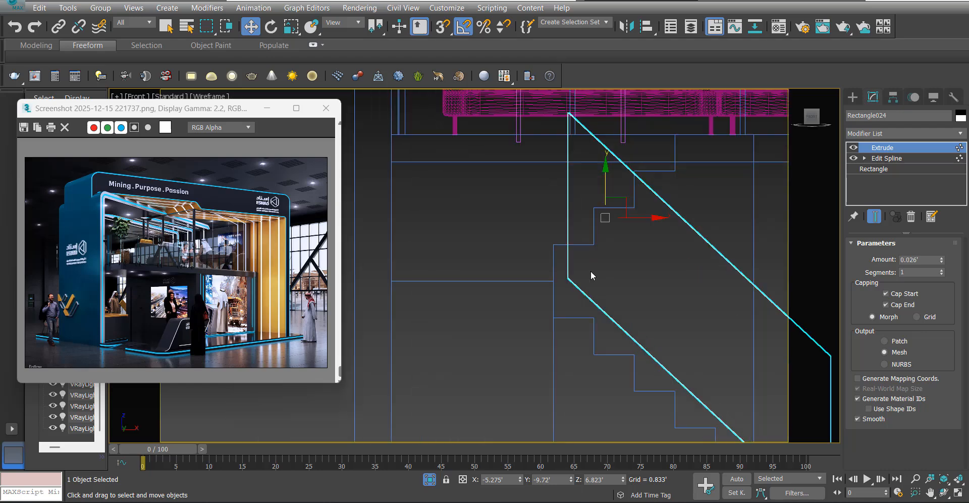
{"action": "scroll", "coordinate": [572, 271], "scroll_direction": "down", "scroll_amount": 2}
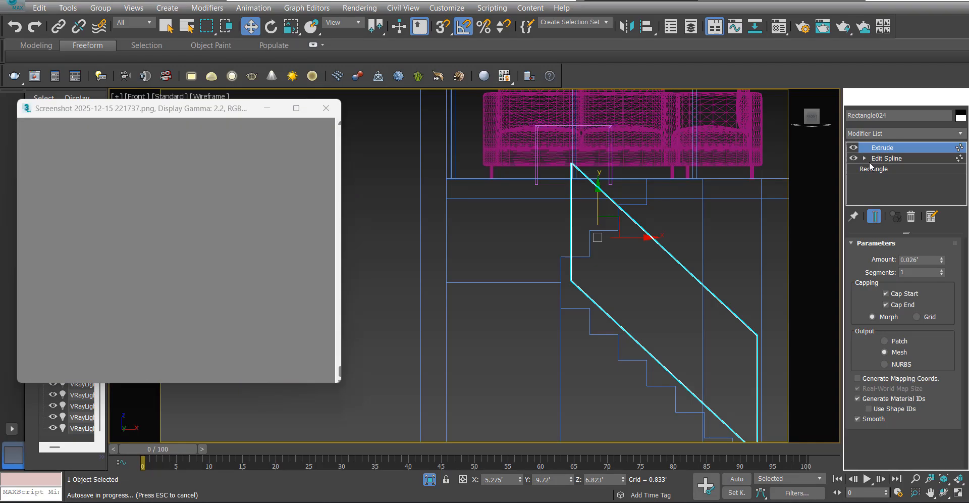
{"action": "left_click", "coordinate": [866, 158]}
{"action": "left_click", "coordinate": [881, 169]}
{"action": "left_click_drag", "start_coordinate": [440, 299], "coordinate": [493, 356]}
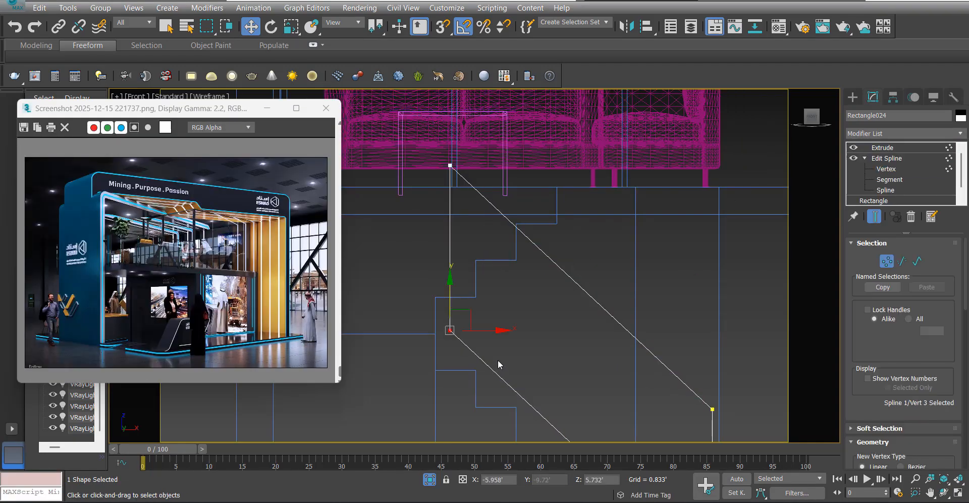
{"action": "middle_click_drag", "start_coordinate": [535, 432], "coordinate": [491, 268]}
{"action": "scroll", "coordinate": [491, 268], "scroll_direction": "down", "scroll_amount": 3}
{"action": "scroll", "coordinate": [510, 263], "scroll_direction": "up", "scroll_amount": 2}
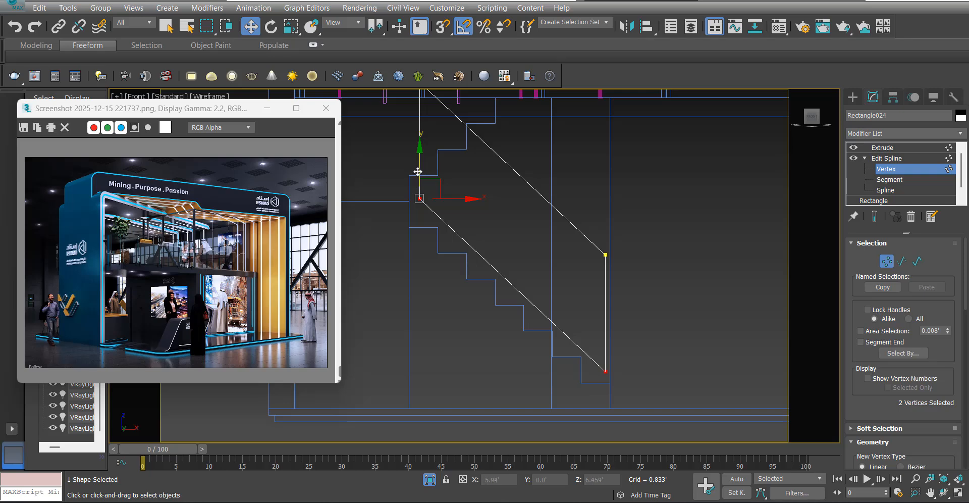
{"action": "left_click_drag", "start_coordinate": [418, 171], "coordinate": [422, 164]}
{"action": "middle_click_drag", "start_coordinate": [503, 213], "coordinate": [639, 292]}
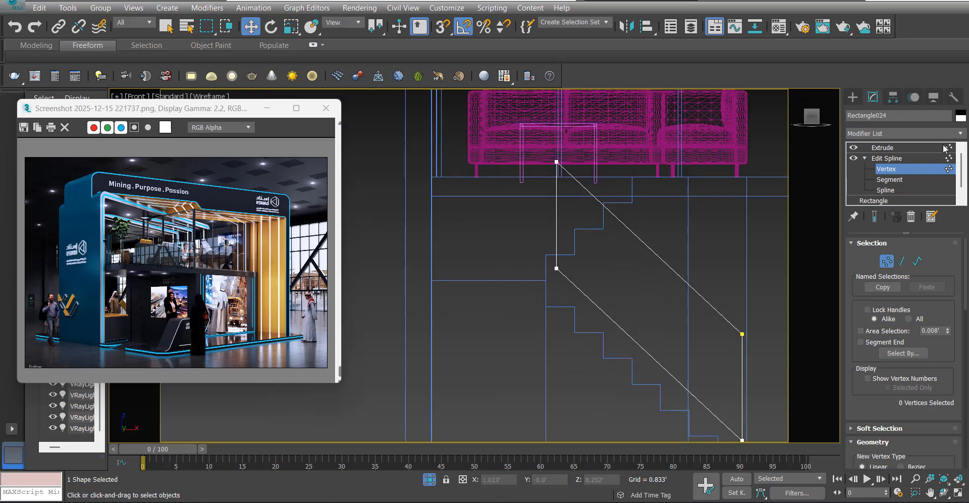
{"action": "left_click", "coordinate": [891, 151]}
- Draw a snapped rectangle over the landing, from the stair panel's upper corner to the landing's outer bottom corner
{"action": "right_click", "coordinate": [634, 261], "text": "ctrl"}
{"action": "left_click", "coordinate": [662, 196]}
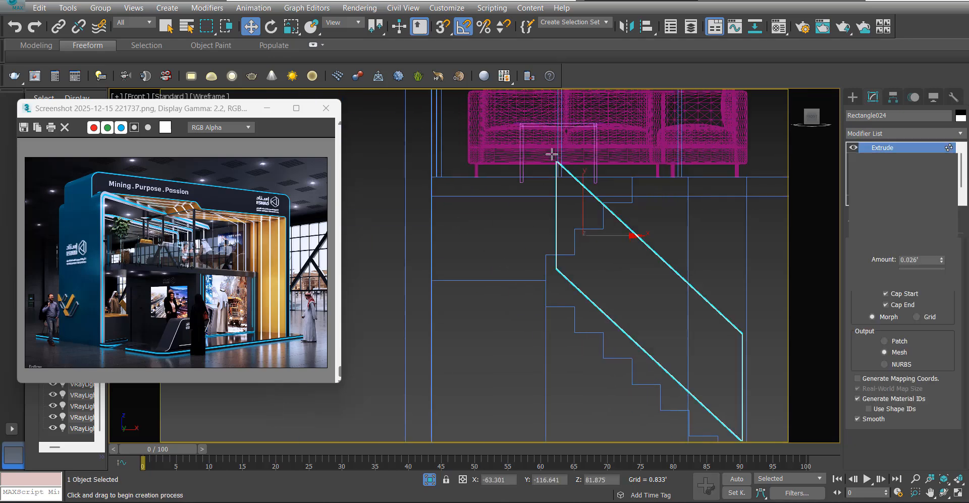
{"action": "key", "text": "s"}
{"action": "scroll", "coordinate": [551, 166], "scroll_direction": "up", "scroll_amount": 8}
{"action": "left_click_drag", "start_coordinate": [575, 144], "coordinate": [563, 190]}
{"action": "scroll", "coordinate": [541, 158], "scroll_direction": "down", "scroll_amount": 3}
{"action": "scroll", "coordinate": [551, 169], "scroll_direction": "down", "scroll_amount": 3}
{"action": "scroll", "coordinate": [480, 245], "scroll_direction": "up", "scroll_amount": 3}
{"action": "left_click_drag", "start_coordinate": [479, 244], "coordinate": [460, 278]}
{"action": "key", "text": "w"}
- Apply Edit Spline to the landing rectangle and raise its bottom vertices to the stair panel's lower corner
{"action": "left_click", "coordinate": [873, 97]}
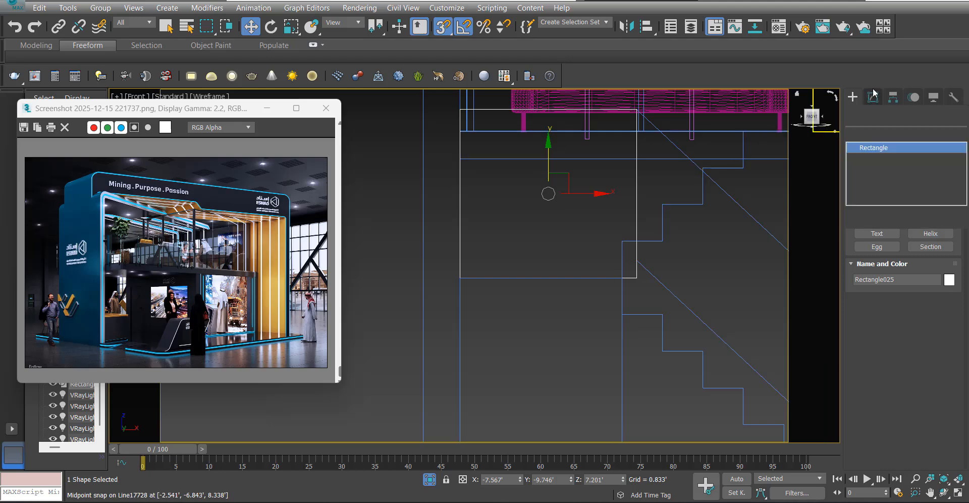
{"action": "left_click", "coordinate": [898, 132]}
{"action": "left_click", "coordinate": [873, 188]}
{"action": "left_click_drag", "start_coordinate": [696, 245], "coordinate": [325, 323]}
{"action": "left_click_drag", "start_coordinate": [458, 247], "coordinate": [638, 260]}
{"action": "left_click", "coordinate": [897, 147]}
- Extrude the landing rectangle by 0.026'
{"action": "left_click", "coordinate": [897, 135]}
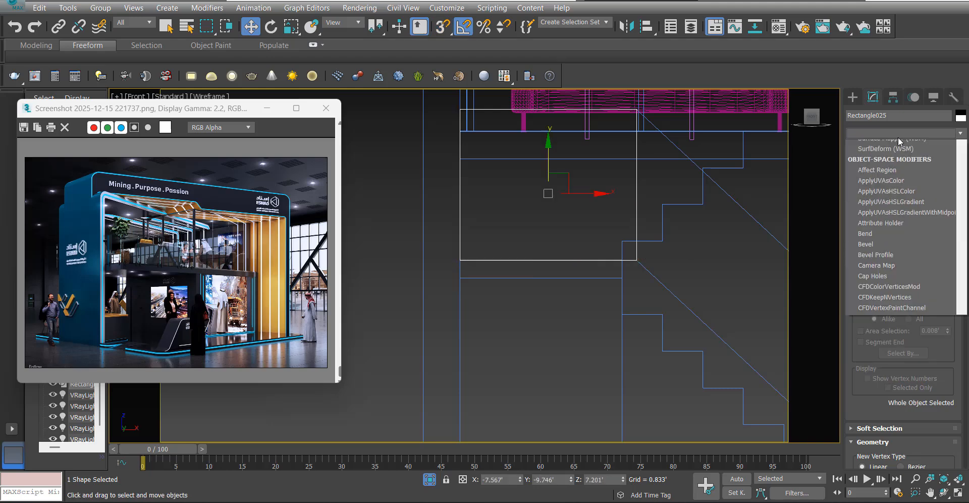
{"action": "type", "text": "ex"}
{"action": "left_click", "coordinate": [889, 145]}
- Align the landing panel with the stair panel in top view and display both shaded in perspective
{"action": "key", "text": "t"}
{"action": "key", "text": "z"}
{"action": "scroll", "coordinate": [605, 202], "scroll_direction": "down", "scroll_amount": 5}
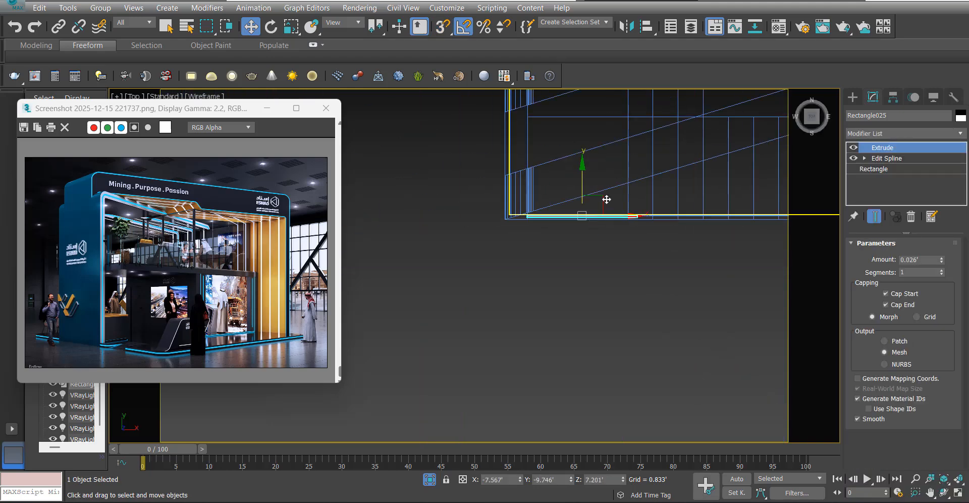
{"action": "scroll", "coordinate": [607, 204], "scroll_direction": "up", "scroll_amount": 4}
{"action": "scroll", "coordinate": [483, 218], "scroll_direction": "down", "scroll_amount": 1}
{"action": "left_click_drag", "start_coordinate": [489, 219], "coordinate": [631, 230]}
{"action": "scroll", "coordinate": [660, 246], "scroll_direction": "up", "scroll_amount": 3}
{"action": "key", "text": "s"}
{"action": "key", "text": "s"}
{"action": "scroll", "coordinate": [479, 223], "scroll_direction": "down", "scroll_amount": 3}
{"action": "key", "text": "p"}
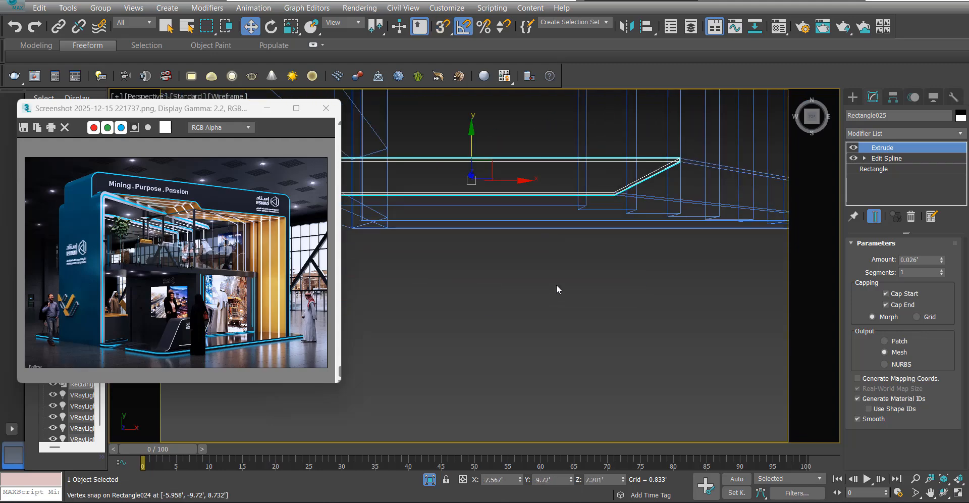
{"action": "mouse_move", "coordinate": [557, 284]}
{"action": "middle_mouse_down", "text": "alt"}
{"action": "mouse_move", "coordinate": [570, 277]}
{"action": "mouse_move", "coordinate": [565, 299]}
{"action": "middle_mouse_up", "text": "alt"}
{"action": "scroll", "coordinate": [564, 303], "scroll_direction": "down", "scroll_amount": 6}
{"action": "key", "text": "F3"}
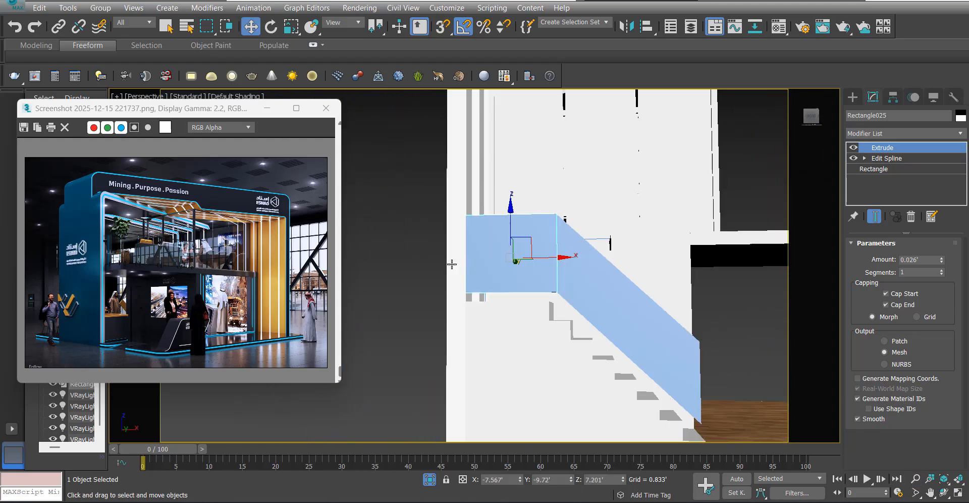
- Select the landing and stair panels and examine their joint and alignment along the staircase from several angles
{"action": "left_click", "coordinate": [407, 247]}
{"action": "middle_click_drag", "start_coordinate": [481, 324], "coordinate": [489, 343], "text": "alt"}
{"action": "left_click", "coordinate": [516, 261]}
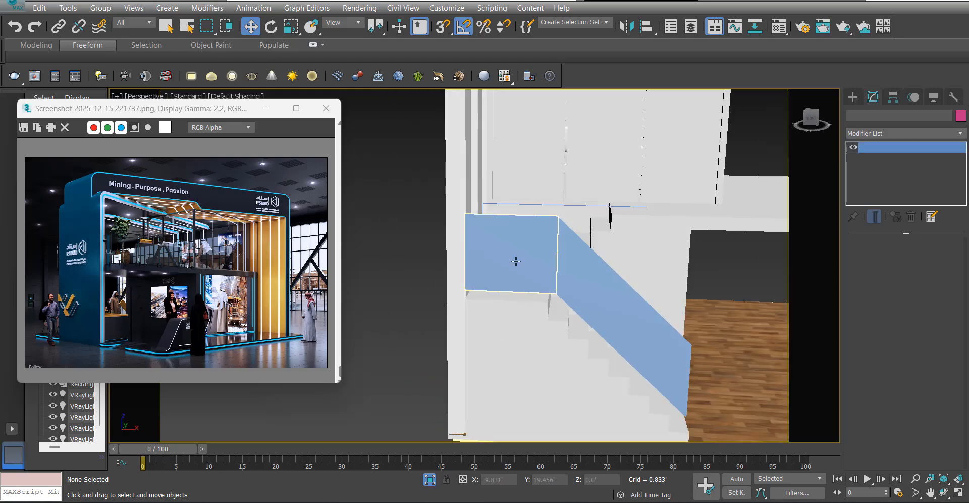
{"action": "scroll", "coordinate": [516, 261], "scroll_direction": "up", "scroll_amount": 5}
{"action": "middle_click_drag", "start_coordinate": [528, 267], "coordinate": [524, 223], "text": "alt"}
{"action": "scroll", "coordinate": [538, 277], "scroll_direction": "down", "scroll_amount": 3}
{"action": "middle_click_drag", "start_coordinate": [572, 291], "coordinate": [526, 280], "text": "alt"}
{"action": "scroll", "coordinate": [532, 264], "scroll_direction": "down", "scroll_amount": 3}
{"action": "left_click", "coordinate": [572, 248], "text": "ctrl"}
{"action": "middle_click_drag", "start_coordinate": [572, 248], "coordinate": [554, 271], "text": "alt"}
- In top view, draw a circle of about 0.031' radius snapped to the middle of the stair panel's lower end
{"action": "key", "text": "t"}
{"action": "key", "text": "F3"}
{"action": "scroll", "coordinate": [594, 238], "scroll_direction": "up", "scroll_amount": 3}
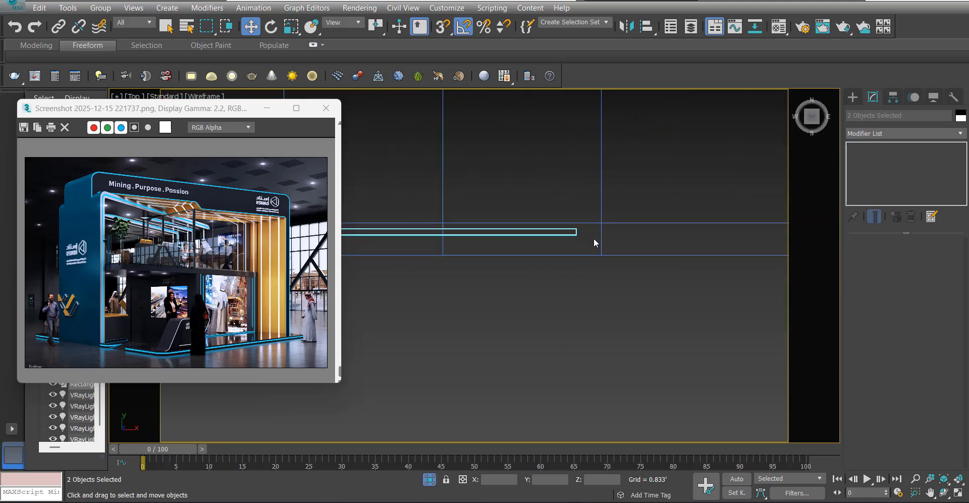
{"action": "right_click", "coordinate": [587, 238]}
{"action": "left_click", "coordinate": [616, 195]}
{"action": "scroll", "coordinate": [546, 216], "scroll_direction": "up", "scroll_amount": 3}
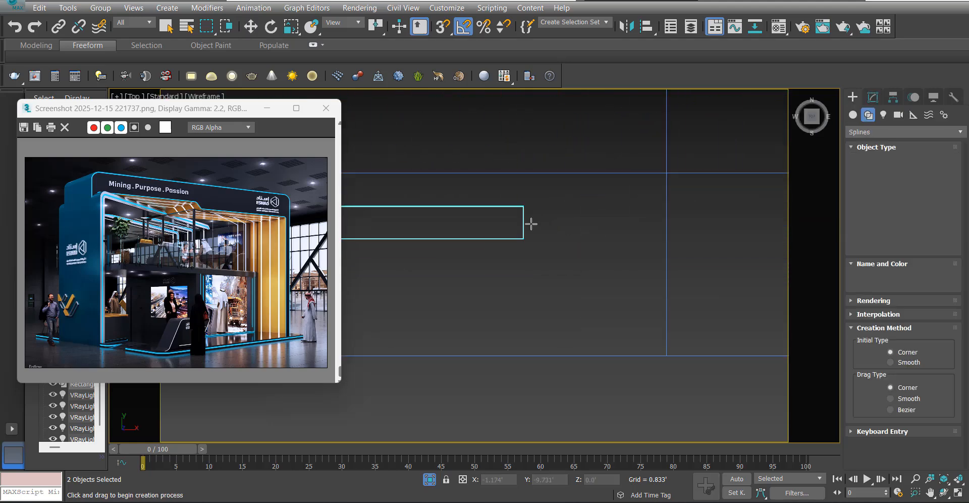
{"action": "right_click", "coordinate": [560, 228]}
{"action": "left_click", "coordinate": [581, 173]}
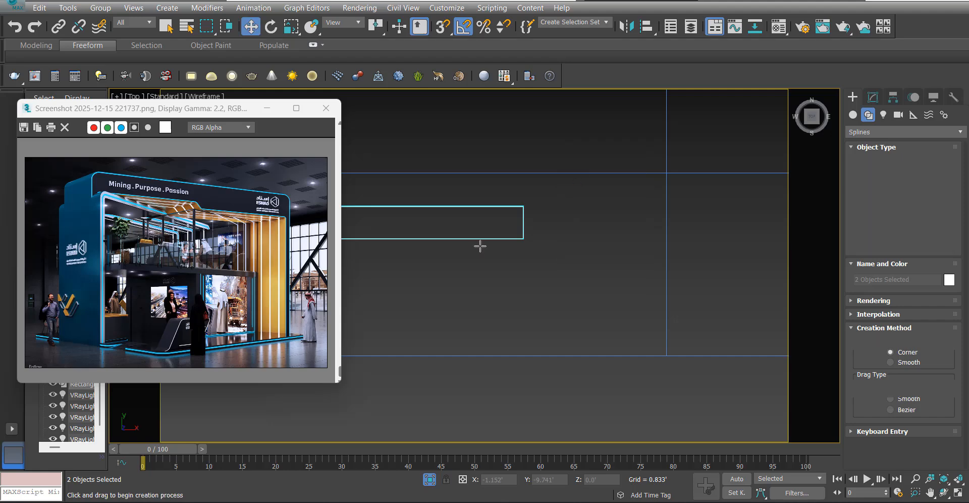
{"action": "scroll", "coordinate": [498, 242], "scroll_direction": "up", "scroll_amount": 3}
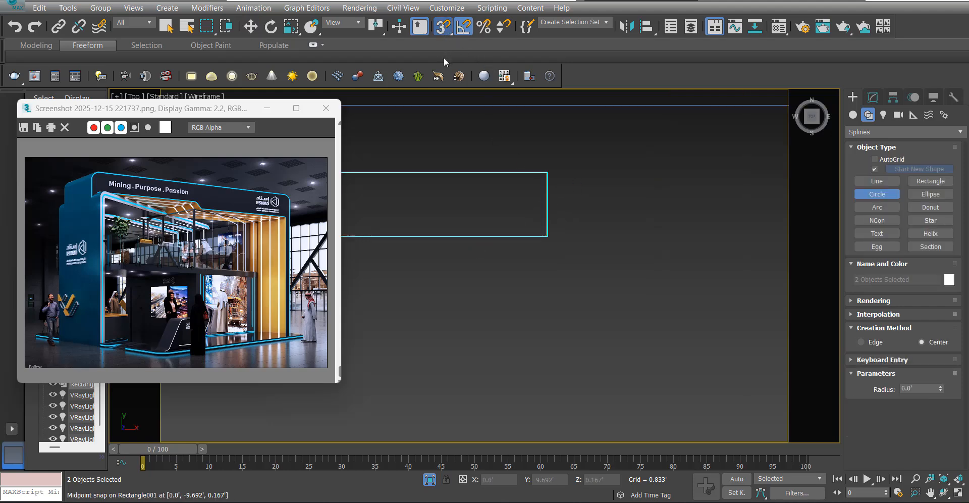
{"action": "left_click_drag", "start_coordinate": [443, 58], "coordinate": [445, 66]}
{"action": "mouse_move", "coordinate": [577, 256]}
{"action": "left_mouse_down"}
{"action": "mouse_move", "coordinate": [593, 274]}
{"action": "mouse_move", "coordinate": [579, 272]}
{"action": "left_mouse_up"}
{"action": "right_click", "coordinate": [571, 253]}
{"action": "scroll", "coordinate": [565, 224], "scroll_direction": "down", "scroll_amount": 3}
- Examine the staircase glass railing and handrail in the Behance reference rendering, and return to the model in front view
{"action": "left_click", "coordinate": [873, 97]}
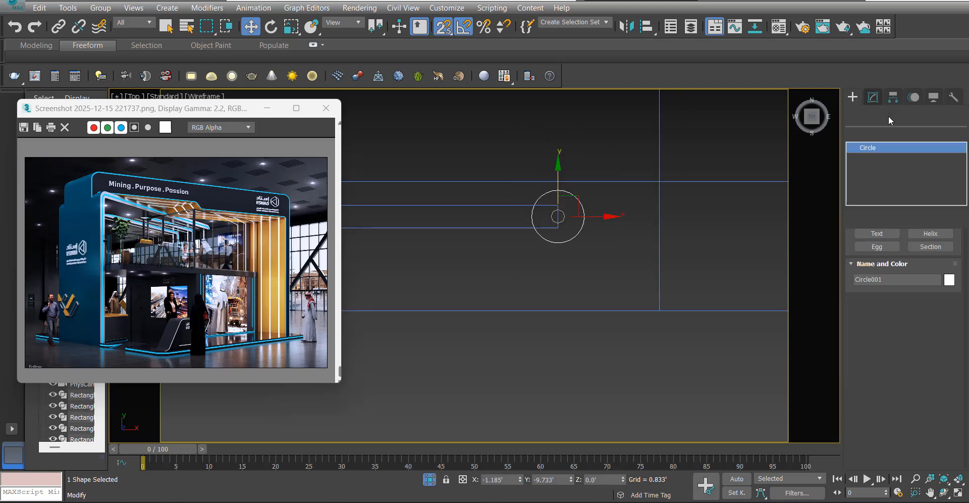
{"action": "key", "text": "e"}
{"action": "key", "text": "x"}
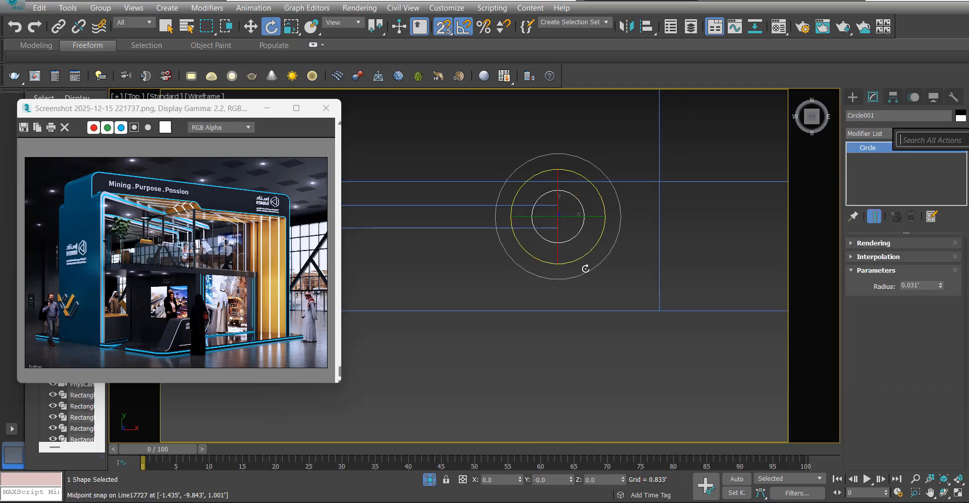
{"action": "key", "text": "alt+Tab"}
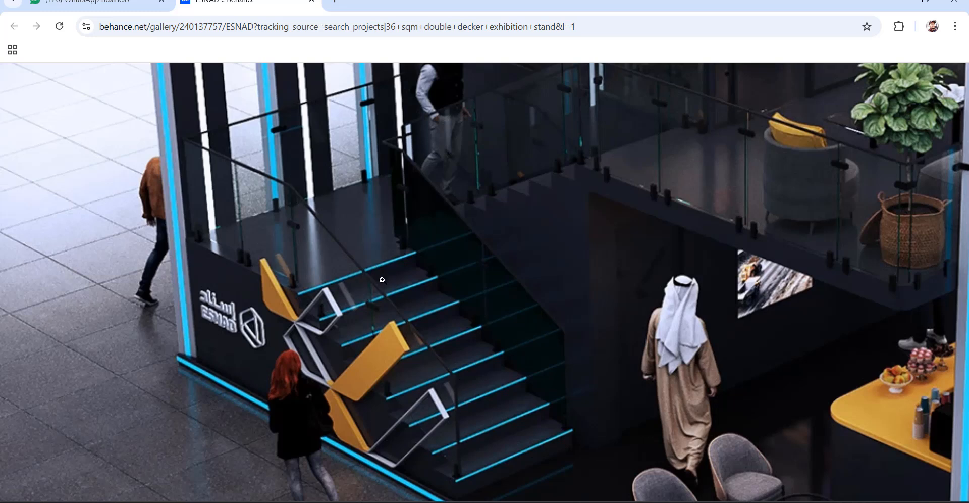
{"action": "scroll", "coordinate": [410, 249], "scroll_direction": "down", "scroll_amount": 1}
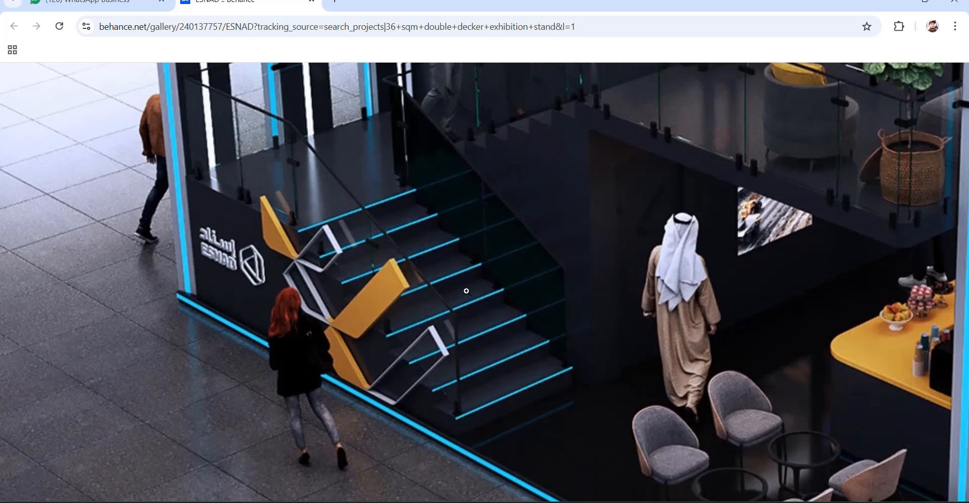
{"action": "key", "text": "alt+Tab"}
{"action": "scroll", "coordinate": [559, 252], "scroll_direction": "down", "scroll_amount": 10}
{"action": "scroll", "coordinate": [550, 251], "scroll_direction": "up", "scroll_amount": 10}
{"action": "key", "text": "w"}
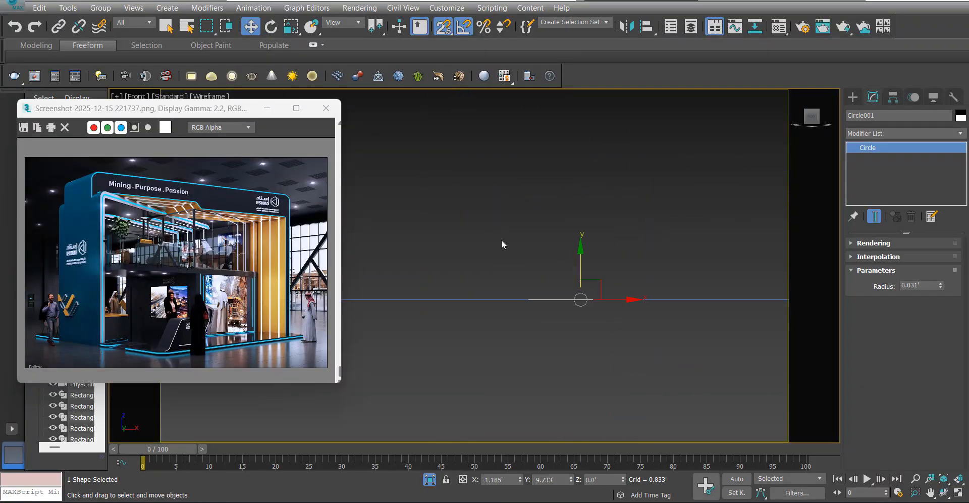
- In front view, start a straight line snapped along the top edge of the landing panel to its joint with the stair panel
{"action": "scroll", "coordinate": [503, 241], "scroll_direction": "down", "scroll_amount": 5}
{"action": "scroll", "coordinate": [590, 291], "scroll_direction": "up", "scroll_amount": 2}
{"action": "scroll", "coordinate": [589, 308], "scroll_direction": "down", "scroll_amount": 2}
{"action": "scroll", "coordinate": [585, 298], "scroll_direction": "down", "scroll_amount": 3}
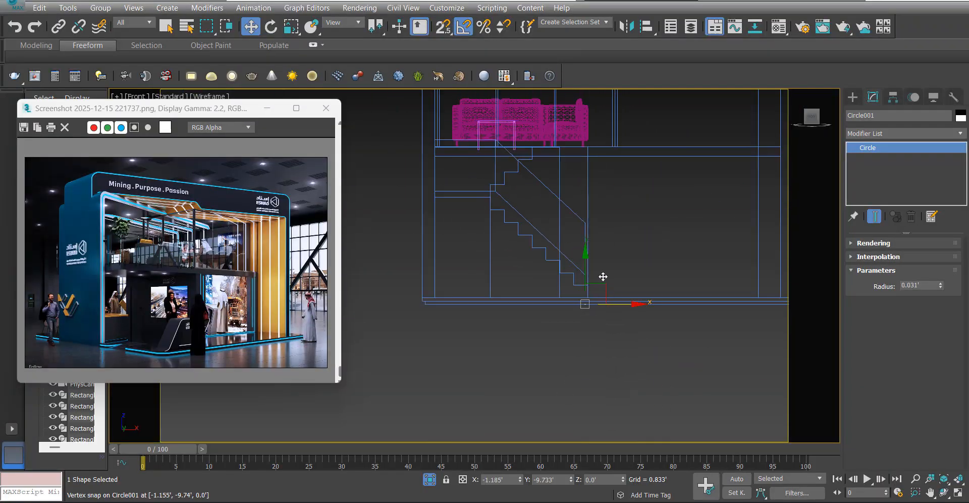
{"action": "scroll", "coordinate": [602, 274], "scroll_direction": "up", "scroll_amount": 2}
{"action": "left_click", "coordinate": [502, 173]}
{"action": "middle_click_drag", "start_coordinate": [507, 182], "coordinate": [515, 224]}
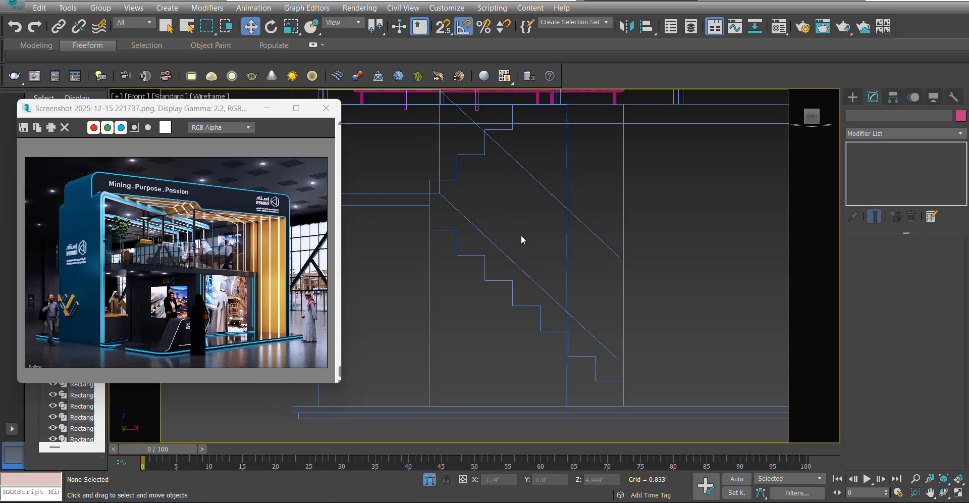
{"action": "scroll", "coordinate": [521, 235], "scroll_direction": "down", "scroll_amount": 2}
{"action": "right_click", "coordinate": [520, 227], "text": "ctrl"}
{"action": "left_click", "coordinate": [534, 181]}
{"action": "scroll", "coordinate": [460, 116], "scroll_direction": "up", "scroll_amount": 4}
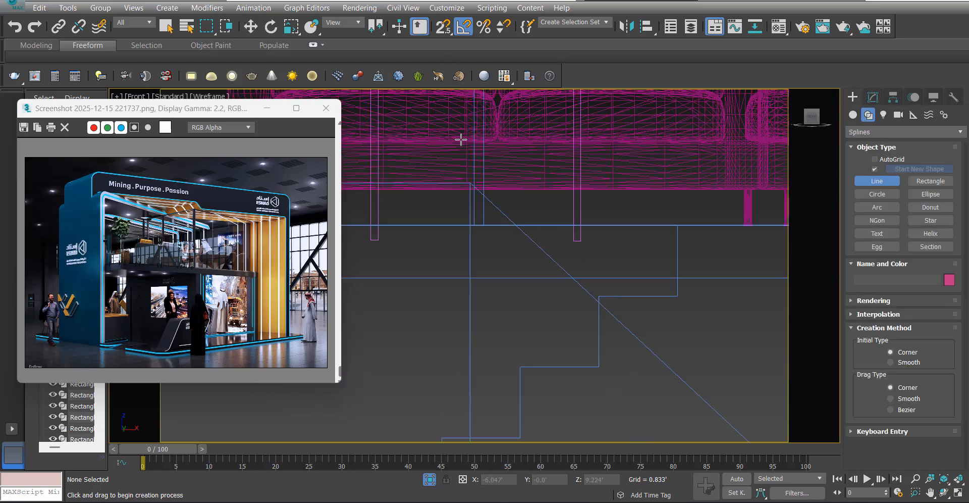
{"action": "scroll", "coordinate": [589, 210], "scroll_direction": "down", "scroll_amount": 3}
{"action": "scroll", "coordinate": [496, 211], "scroll_direction": "up", "scroll_amount": 2}
{"action": "mouse_move", "coordinate": [451, 202]}
{"action": "middle_mouse_down"}
{"action": "mouse_move", "coordinate": [495, 210]}
{"action": "mouse_move", "coordinate": [434, 210]}
{"action": "middle_mouse_up"}
{"action": "key", "text": "s"}
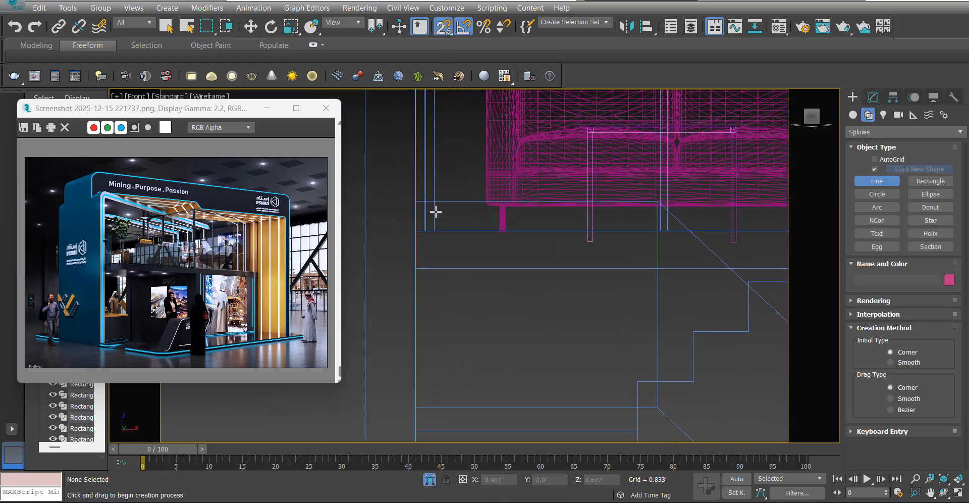
{"action": "scroll", "coordinate": [414, 204], "scroll_direction": "up", "scroll_amount": 2}
{"action": "scroll", "coordinate": [430, 204], "scroll_direction": "down", "scroll_amount": 4}
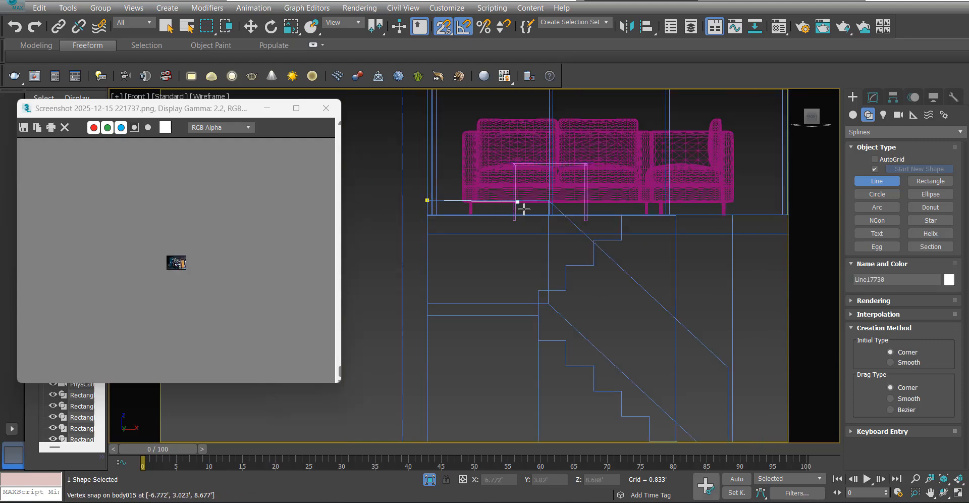
{"action": "scroll", "coordinate": [514, 206], "scroll_direction": "up", "scroll_amount": 7}
{"action": "key", "text": "s"}
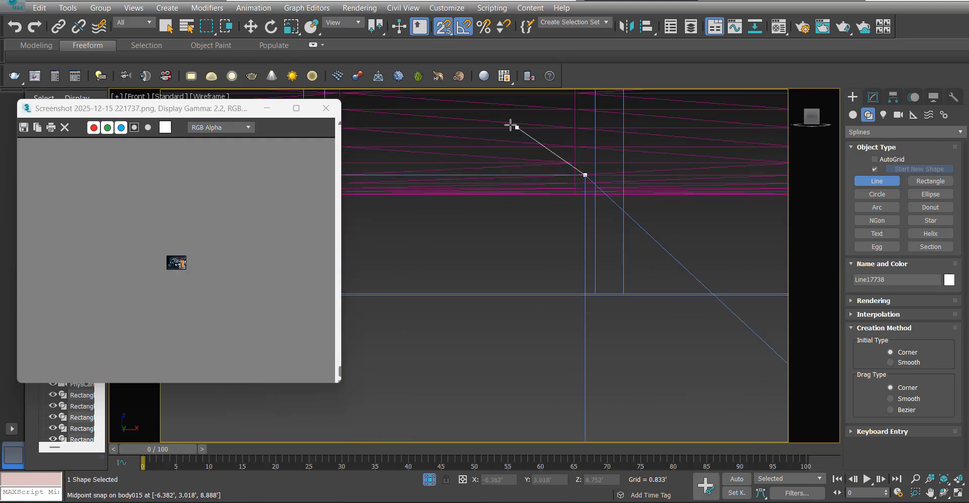
- Continue the line down the stair panel's sloped upper edge to its lower corner and finish it
{"action": "scroll", "coordinate": [525, 152], "scroll_direction": "down", "scroll_amount": 5}
{"action": "scroll", "coordinate": [603, 231], "scroll_direction": "down", "scroll_amount": 5}
{"action": "scroll", "coordinate": [634, 264], "scroll_direction": "up", "scroll_amount": 4}
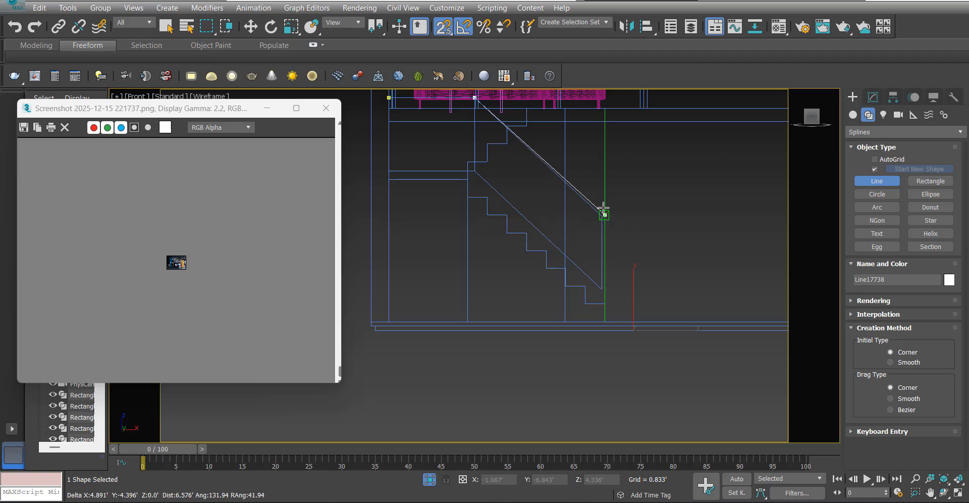
{"action": "scroll", "coordinate": [602, 215], "scroll_direction": "up", "scroll_amount": 3}
{"action": "key", "text": "w"}
{"action": "scroll", "coordinate": [650, 278], "scroll_direction": "down", "scroll_amount": 6}
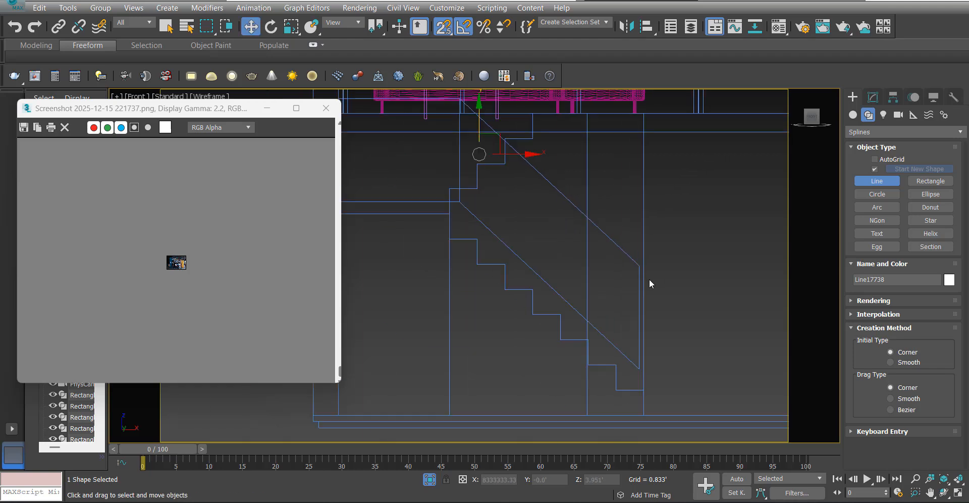
- Outline the handrail line's spline into a thin closed band along the upper edges of the glass panels
{"action": "scroll", "coordinate": [597, 253], "scroll_direction": "up", "scroll_amount": 2}
{"action": "key", "text": "3"}
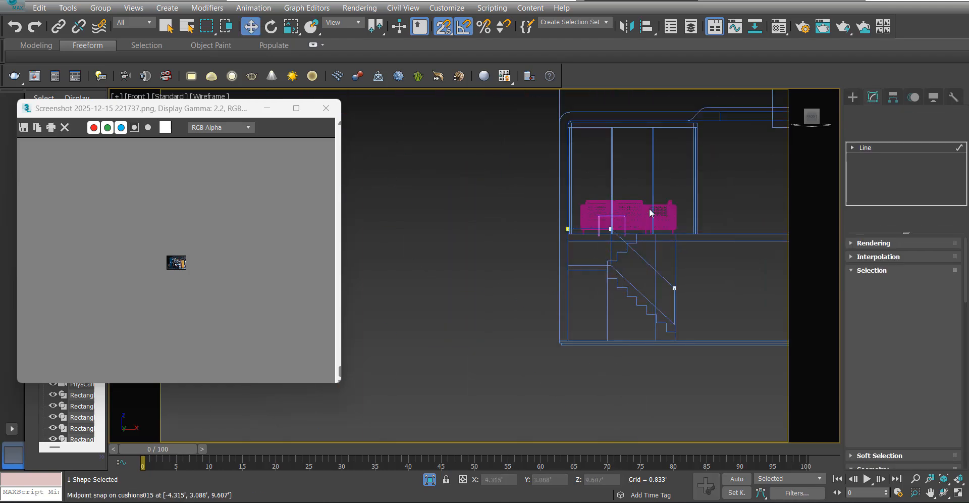
{"action": "left_click", "coordinate": [620, 237]}
{"action": "scroll", "coordinate": [612, 245], "scroll_direction": "up", "scroll_amount": 5}
{"action": "key", "text": "s"}
{"action": "scroll", "coordinate": [899, 409], "scroll_direction": "down", "scroll_amount": 10}
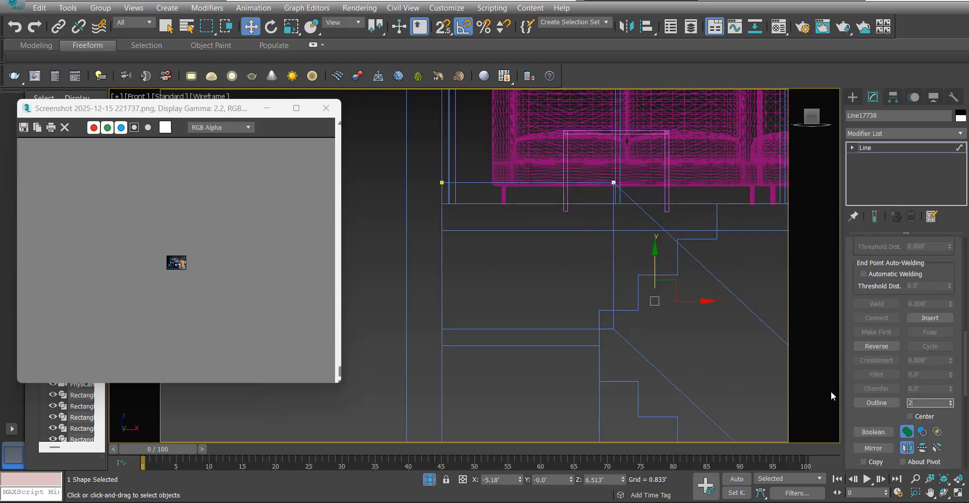
{"action": "key", "text": "Return"}
{"action": "scroll", "coordinate": [581, 283], "scroll_direction": "down", "scroll_amount": 5}
{"action": "scroll", "coordinate": [530, 273], "scroll_direction": "up", "scroll_amount": 2}
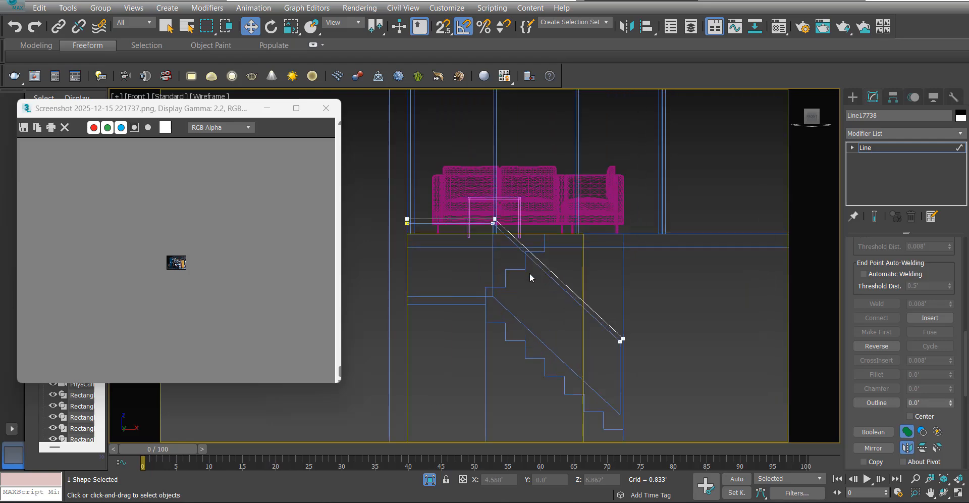
- Extrude the handrail profile by 0.083'
{"action": "scroll", "coordinate": [499, 205], "scroll_direction": "up", "scroll_amount": 4}
{"action": "middle_click_drag", "start_coordinate": [518, 187], "coordinate": [546, 147]}
{"action": "left_click", "coordinate": [884, 136]}
{"action": "key", "text": "e"}
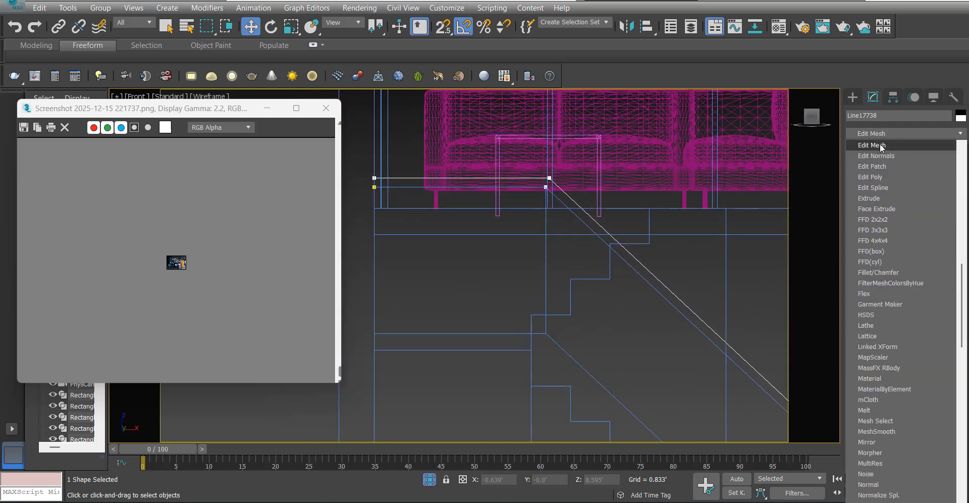
{"action": "left_click", "coordinate": [876, 199]}
{"action": "key", "text": "t"}
{"action": "scroll", "coordinate": [580, 203], "scroll_direction": "down", "scroll_amount": 4}
{"action": "double_click", "coordinate": [913, 260]}
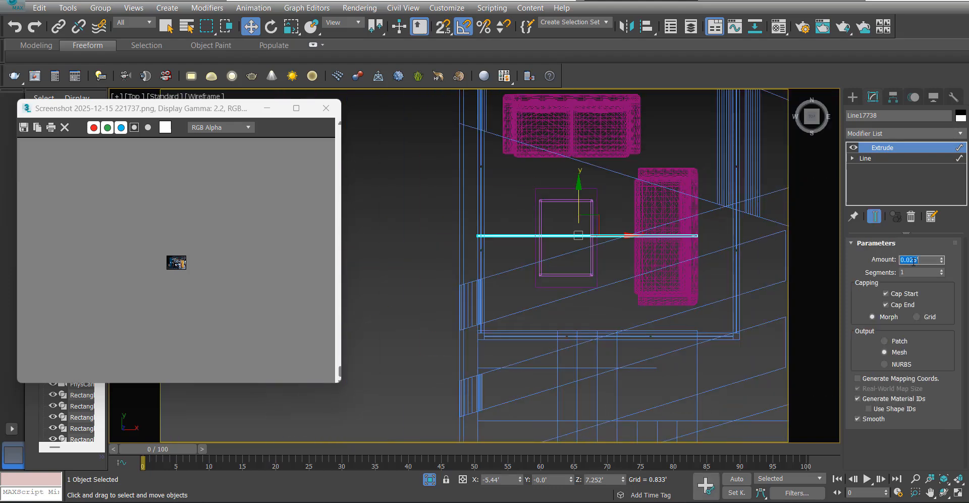
{"action": "scroll", "coordinate": [718, 201], "scroll_direction": "down", "scroll_amount": 3}
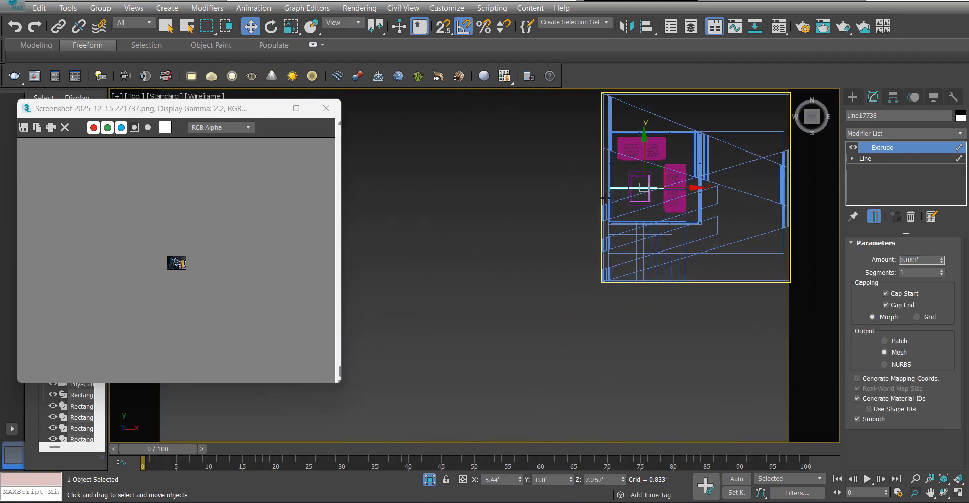
- In top view, move the handrail onto the stair and landing panels and display it shaded in perspective
{"action": "scroll", "coordinate": [678, 288], "scroll_direction": "up", "scroll_amount": 8}
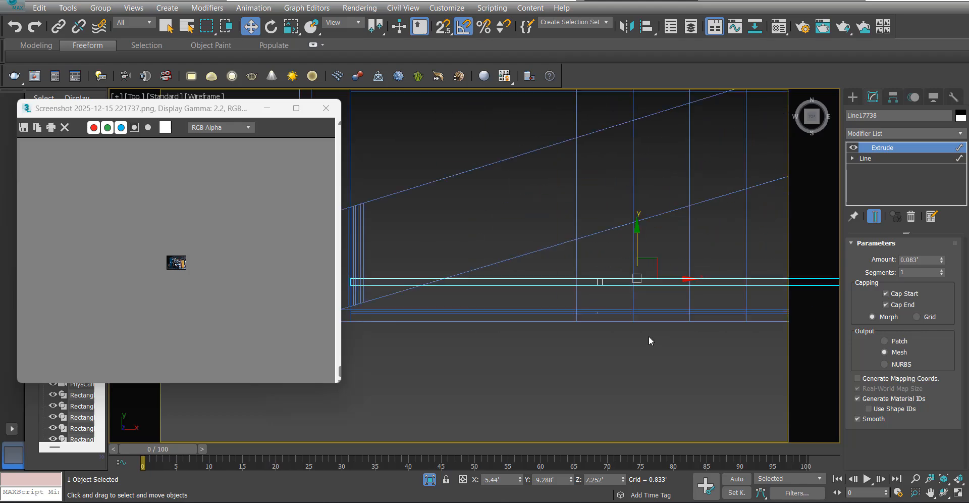
{"action": "left_click_drag", "start_coordinate": [618, 275], "coordinate": [605, 322]}
{"action": "scroll", "coordinate": [598, 326], "scroll_direction": "down", "scroll_amount": 2}
{"action": "mouse_move", "coordinate": [596, 327]}
{"action": "middle_mouse_down"}
{"action": "mouse_move", "coordinate": [584, 333]}
{"action": "mouse_move", "coordinate": [513, 236]}
{"action": "mouse_move", "coordinate": [593, 220]}
{"action": "middle_mouse_up"}
{"action": "key", "text": "p"}
{"action": "key", "text": "z"}
{"action": "key", "text": "F3"}
{"action": "middle_click_drag", "start_coordinate": [593, 220], "coordinate": [504, 244], "text": "alt"}
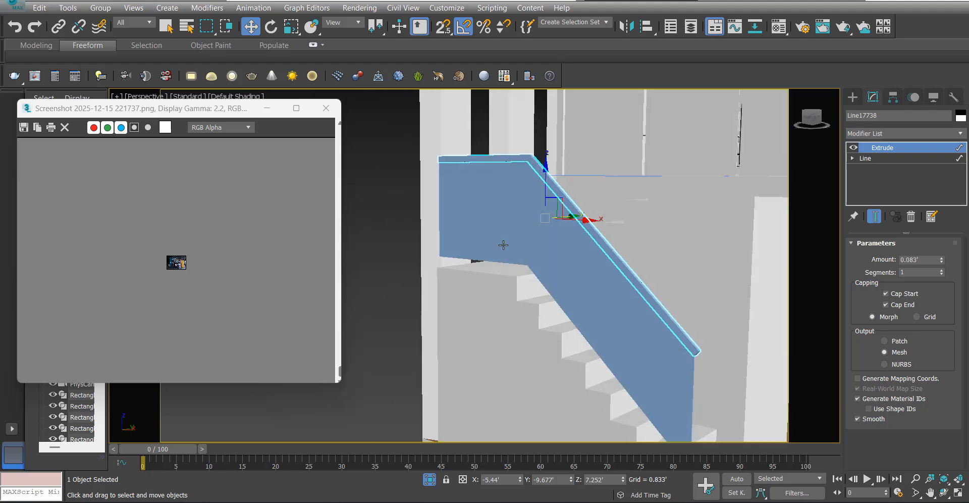
{"action": "middle_click_drag", "start_coordinate": [564, 282], "coordinate": [576, 272], "text": "alt"}
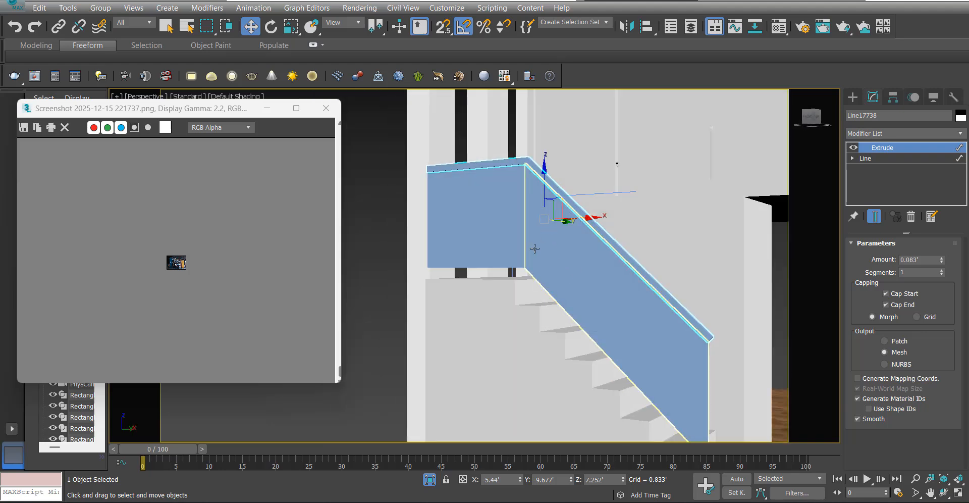
{"action": "middle_click_drag", "start_coordinate": [535, 248], "coordinate": [509, 237], "text": "alt"}
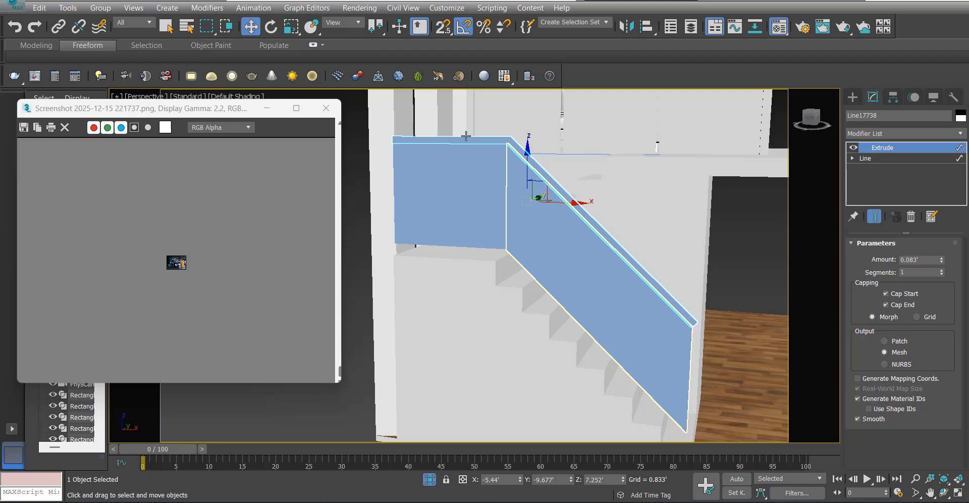
- Assign the transparent glass material material_0sdf to the stair and landing panels, and clear the selection
{"action": "key", "text": "m"}
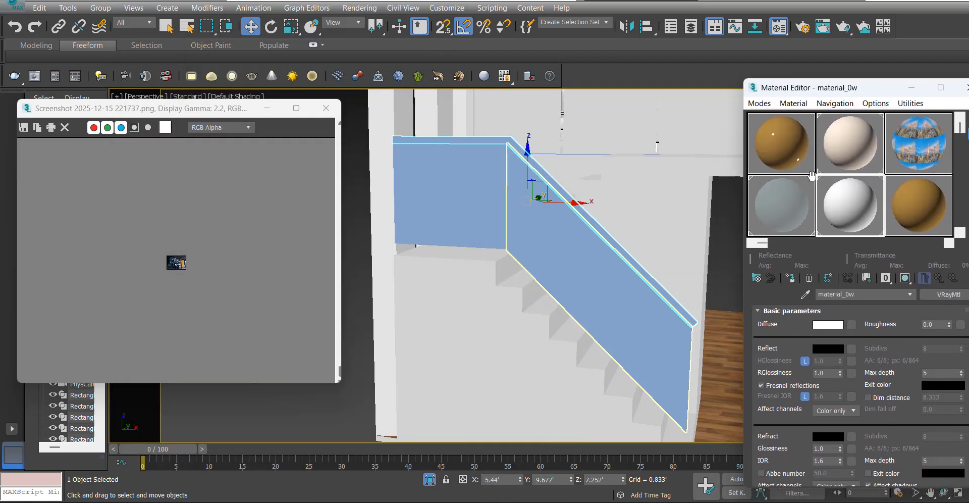
{"action": "right_click", "coordinate": [847, 205]}
{"action": "left_click", "coordinate": [850, 352]}
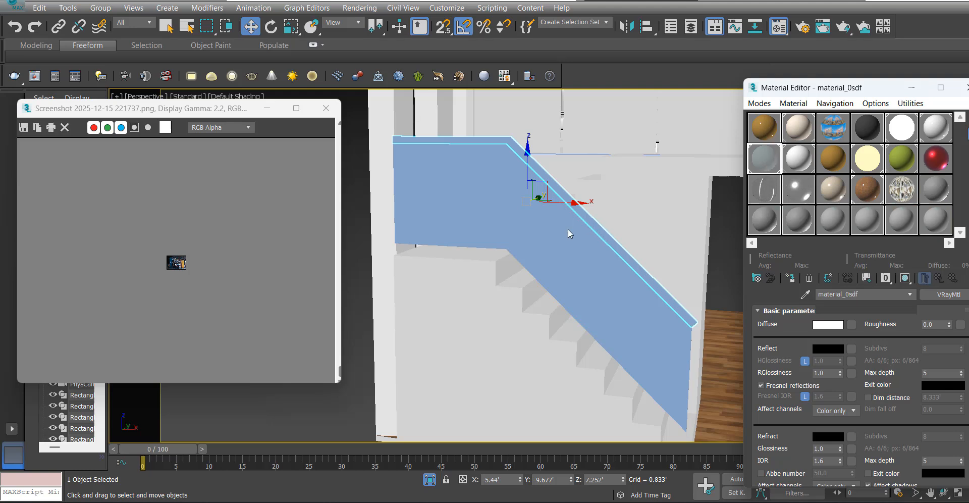
{"action": "left_click", "coordinate": [479, 196], "text": "ctrl"}
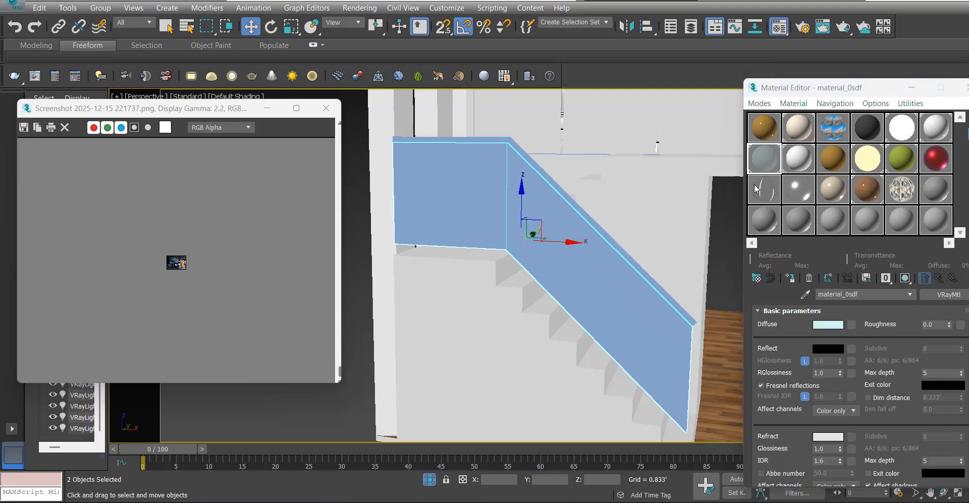
{"action": "left_click", "coordinate": [791, 278]}
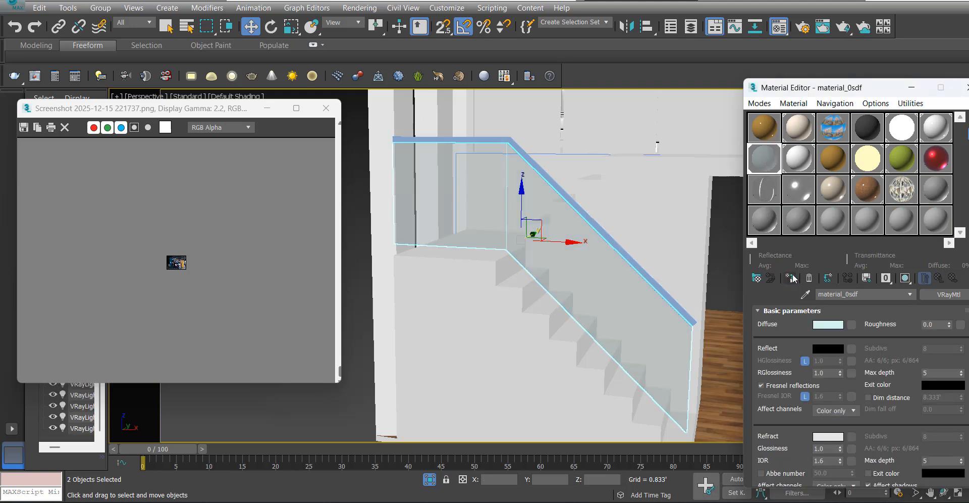
{"action": "left_click", "coordinate": [962, 93]}
{"action": "scroll", "coordinate": [575, 217], "scroll_direction": "down", "scroll_amount": 4}
{"action": "mouse_move", "coordinate": [575, 217]}
{"action": "middle_mouse_down", "text": "alt"}
{"action": "mouse_move", "coordinate": [523, 247]}
{"action": "mouse_move", "coordinate": [562, 222]}
{"action": "mouse_move", "coordinate": [565, 206]}
{"action": "middle_mouse_up", "text": "alt"}
{"action": "left_click", "coordinate": [554, 231]}
- In front view, draw a vertical line snapped from the top of the joint between the glass panels down to the stair tread
{"action": "scroll", "coordinate": [547, 229], "scroll_direction": "up", "scroll_amount": 2}
{"action": "scroll", "coordinate": [504, 214], "scroll_direction": "up", "scroll_amount": 5}
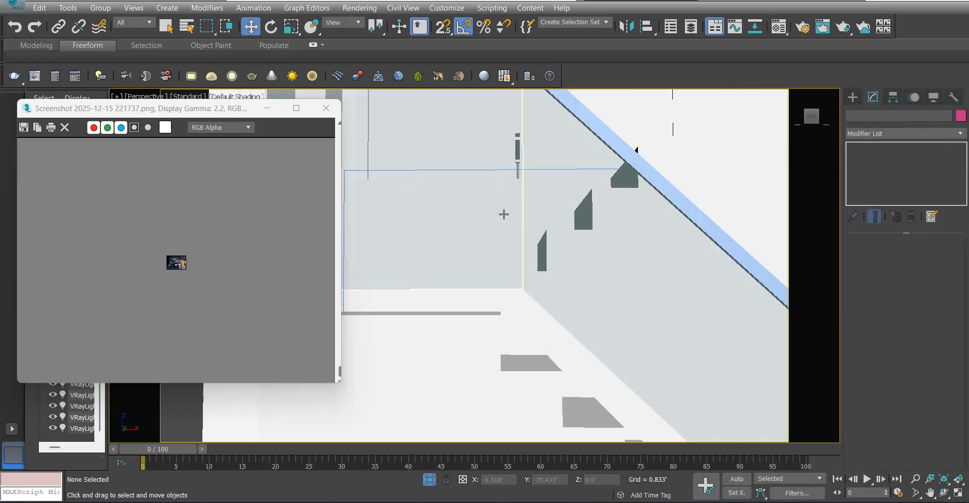
{"action": "left_click", "coordinate": [497, 205]}
{"action": "key", "text": "f"}
{"action": "key", "text": "F3"}
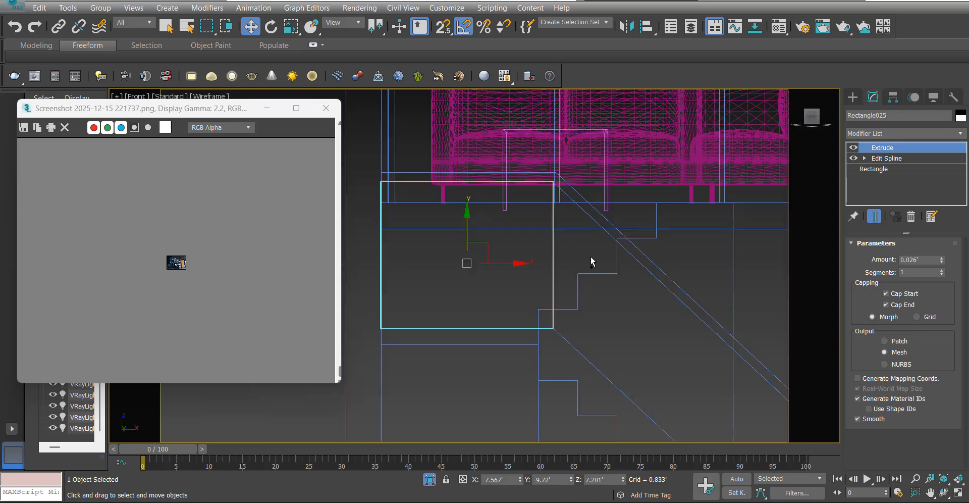
{"action": "right_click", "coordinate": [586, 243]}
{"action": "left_click", "coordinate": [613, 201]}
{"action": "scroll", "coordinate": [549, 211], "scroll_direction": "up", "scroll_amount": 3}
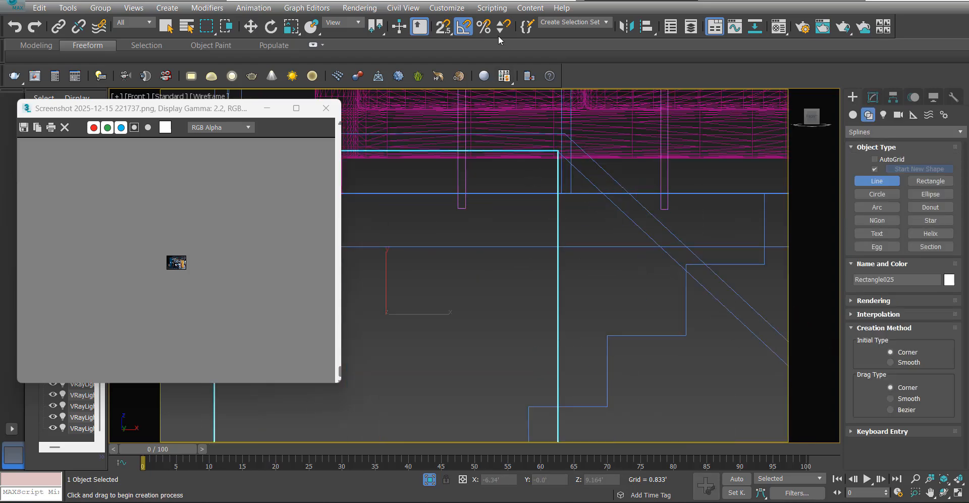
{"action": "left_click", "coordinate": [444, 29]}
{"action": "scroll", "coordinate": [558, 154], "scroll_direction": "up", "scroll_amount": 3}
{"action": "left_click", "coordinate": [566, 144]}
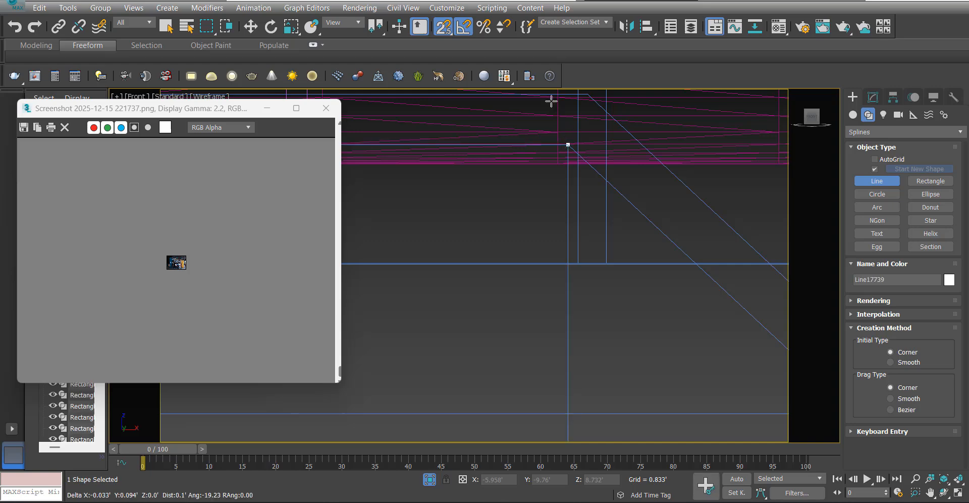
{"action": "scroll", "coordinate": [541, 151], "scroll_direction": "down", "scroll_amount": 6}
{"action": "scroll", "coordinate": [539, 201], "scroll_direction": "up", "scroll_amount": 5}
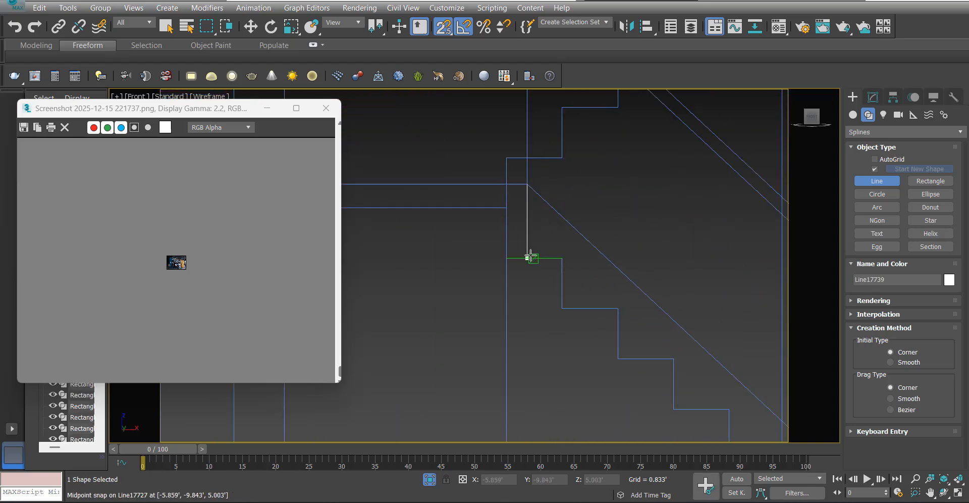
{"action": "scroll", "coordinate": [527, 261], "scroll_direction": "down", "scroll_amount": 6}
- Outline the vertical post line at the stair landing into a narrow closed profile, offset from its centre
{"action": "key", "text": "3"}
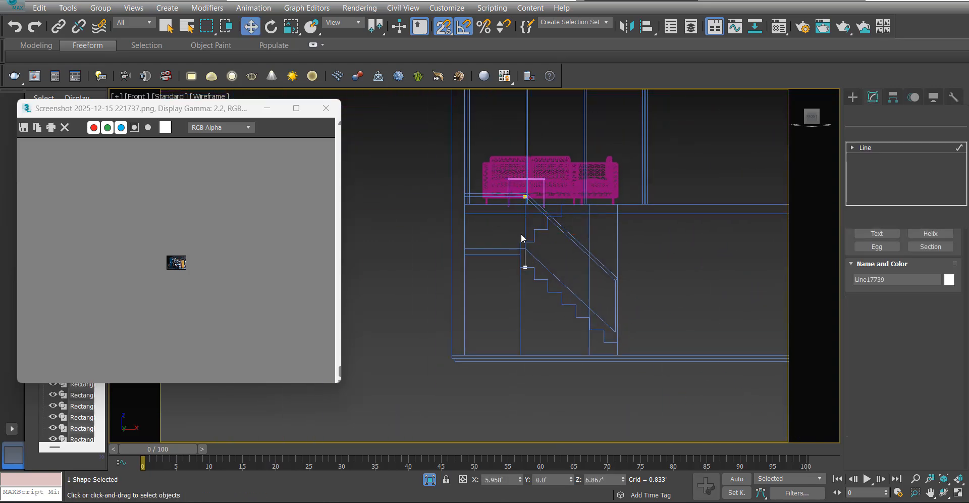
{"action": "scroll", "coordinate": [522, 231], "scroll_direction": "up", "scroll_amount": 4}
{"action": "left_click", "coordinate": [534, 232]}
{"action": "key", "text": "s"}
{"action": "key", "text": "3"}
{"action": "left_click_drag", "start_coordinate": [462, 215], "coordinate": [586, 263]}
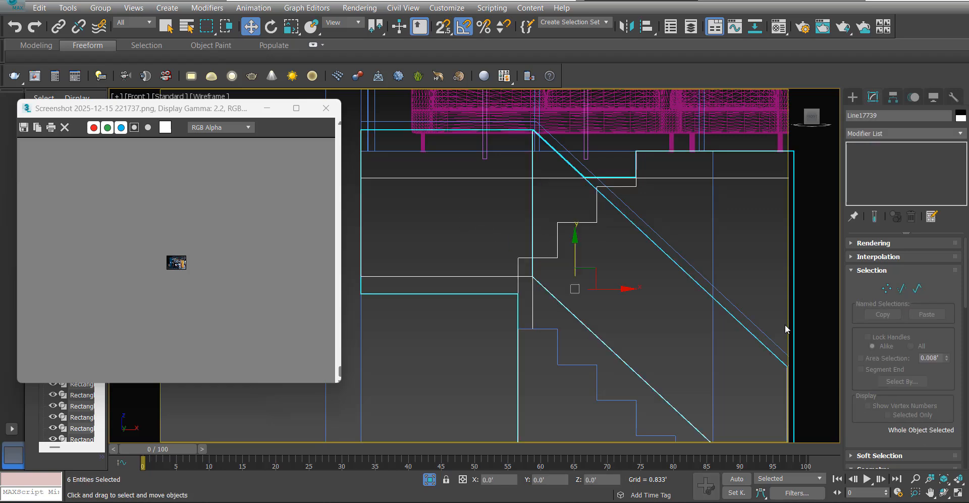
{"action": "left_click", "coordinate": [530, 314]}
{"action": "left_click", "coordinate": [533, 272]}
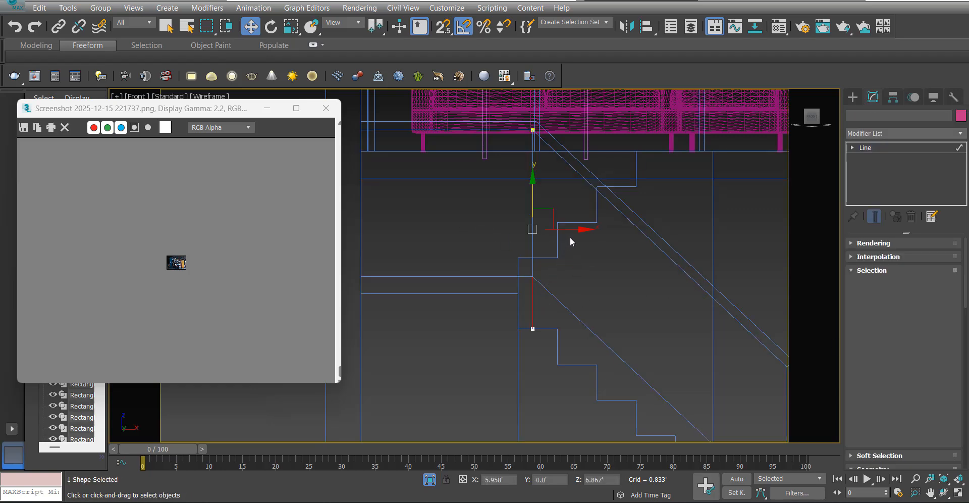
{"action": "scroll", "coordinate": [941, 314], "scroll_direction": "down", "scroll_amount": 10}
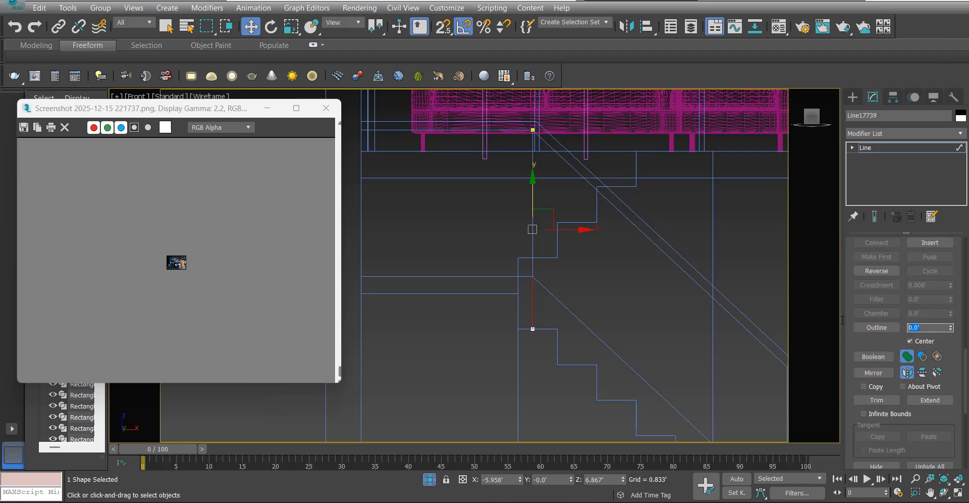
{"action": "key", "text": "Return"}
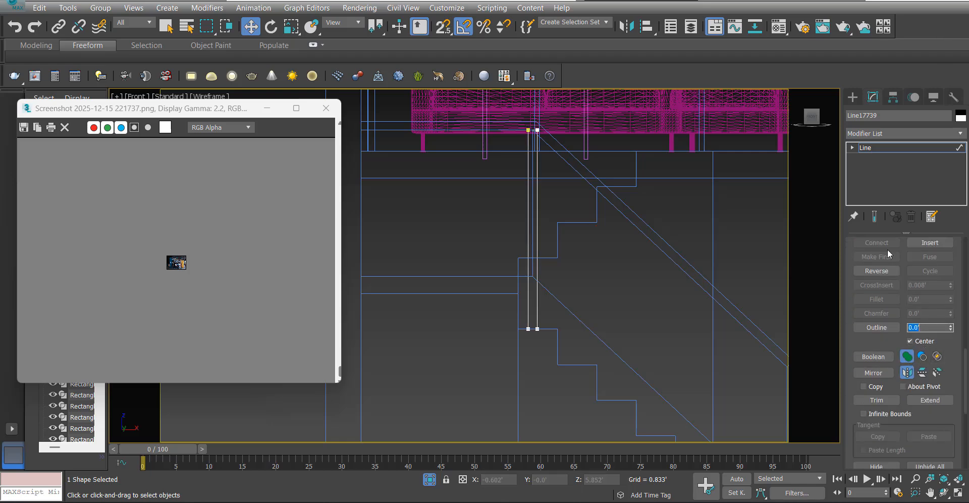
- Extrude the post profile and move it in top view onto the line of the railing
{"action": "left_click", "coordinate": [891, 134]}
{"action": "type", "text": "ex"}
{"action": "left_click", "coordinate": [880, 146]}
{"action": "key", "text": "t"}
{"action": "key", "text": "z"}
{"action": "scroll", "coordinate": [591, 223], "scroll_direction": "down", "scroll_amount": 4}
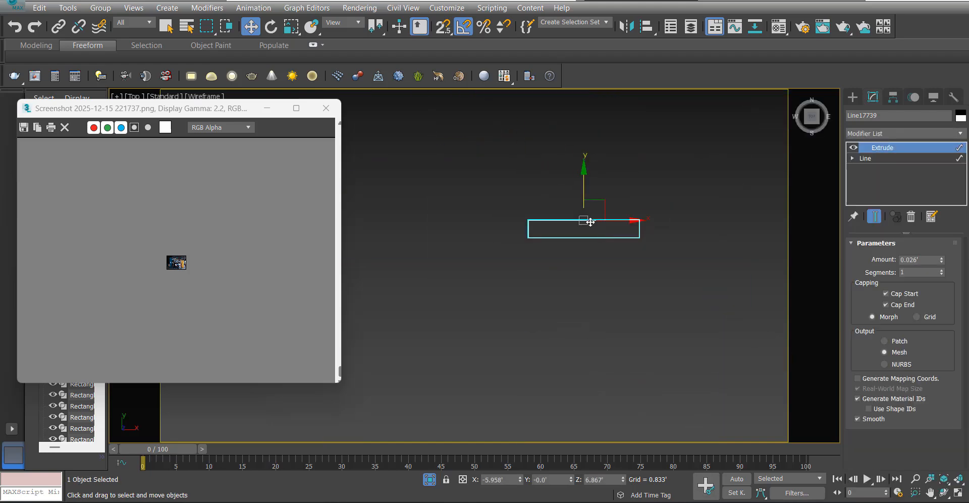
{"action": "scroll", "coordinate": [591, 222], "scroll_direction": "down", "scroll_amount": 8}
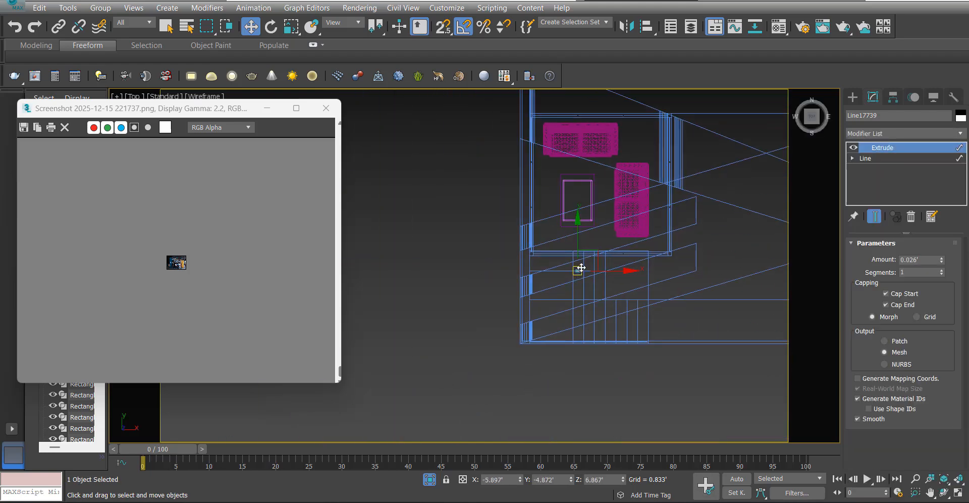
{"action": "scroll", "coordinate": [575, 349], "scroll_direction": "up", "scroll_amount": 5}
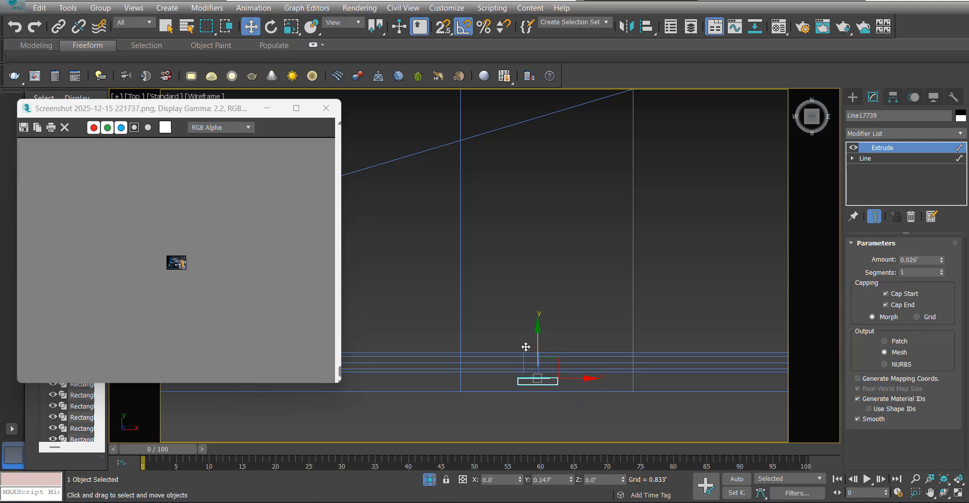
{"action": "key", "text": "s"}
{"action": "left_click_drag", "start_coordinate": [526, 347], "coordinate": [522, 346]}
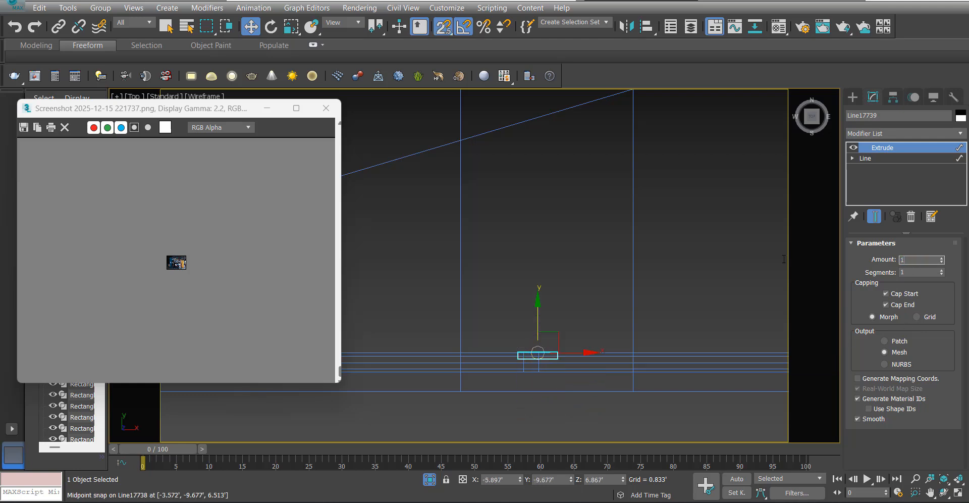
- Set the post's extrusion amount to 0.083' and display the railing shaded in perspective
{"action": "scroll", "coordinate": [740, 257], "scroll_direction": "down", "scroll_amount": 3}
{"action": "middle_click_drag", "start_coordinate": [710, 240], "coordinate": [616, 281]}
{"action": "key", "text": "s"}
{"action": "key", "text": "p"}
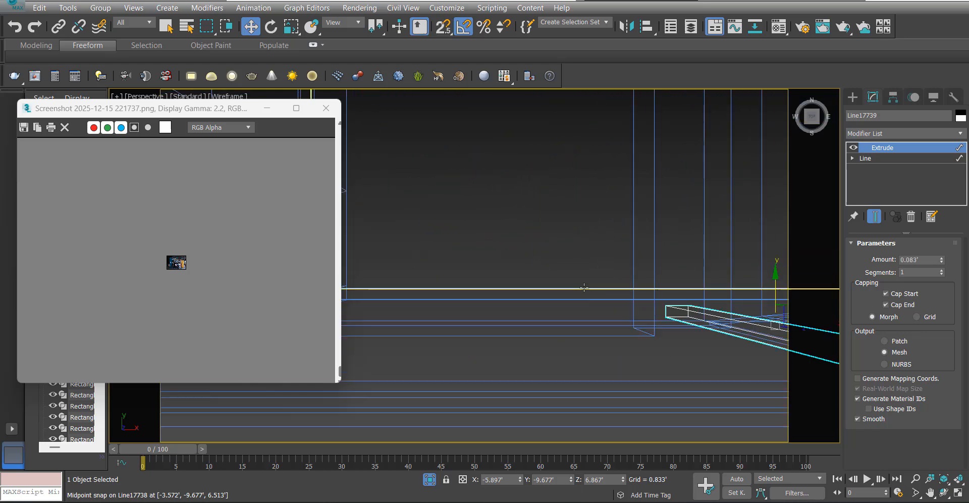
{"action": "key", "text": "F3"}
{"action": "scroll", "coordinate": [546, 324], "scroll_direction": "down", "scroll_amount": 3}
{"action": "middle_click_drag", "start_coordinate": [546, 324], "coordinate": [477, 216], "text": "alt"}
{"action": "scroll", "coordinate": [477, 217], "scroll_direction": "down", "scroll_amount": 5}
{"action": "middle_click_drag", "start_coordinate": [503, 279], "coordinate": [513, 256], "text": "alt"}
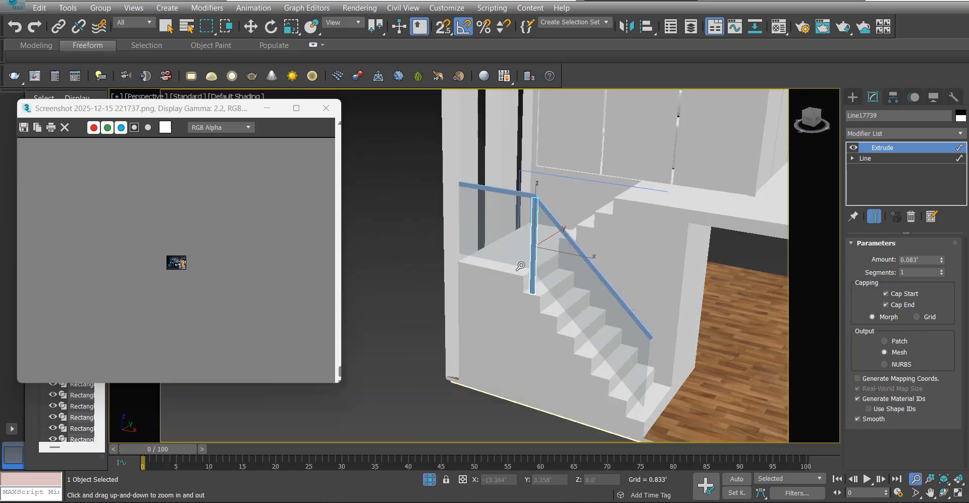
{"action": "scroll", "coordinate": [514, 256], "scroll_direction": "down", "scroll_amount": 3}
{"action": "left_click", "coordinate": [420, 255]}
{"action": "middle_click_drag", "start_coordinate": [420, 256], "coordinate": [489, 304], "text": "alt"}
{"action": "scroll", "coordinate": [577, 273], "scroll_direction": "up", "scroll_amount": 4}
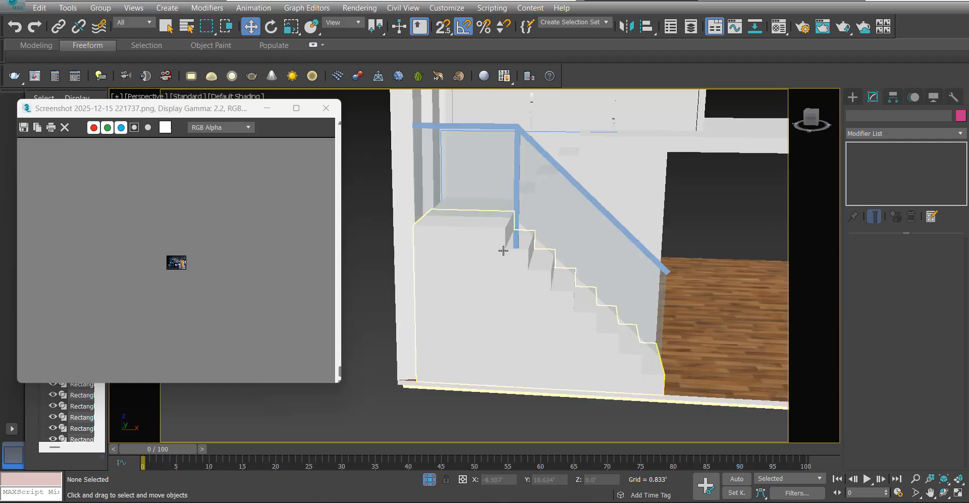
- In front view, make one instance of the post and snap it to the lower end of the stair handrail
{"action": "left_click", "coordinate": [517, 241]}
{"action": "key", "text": "f"}
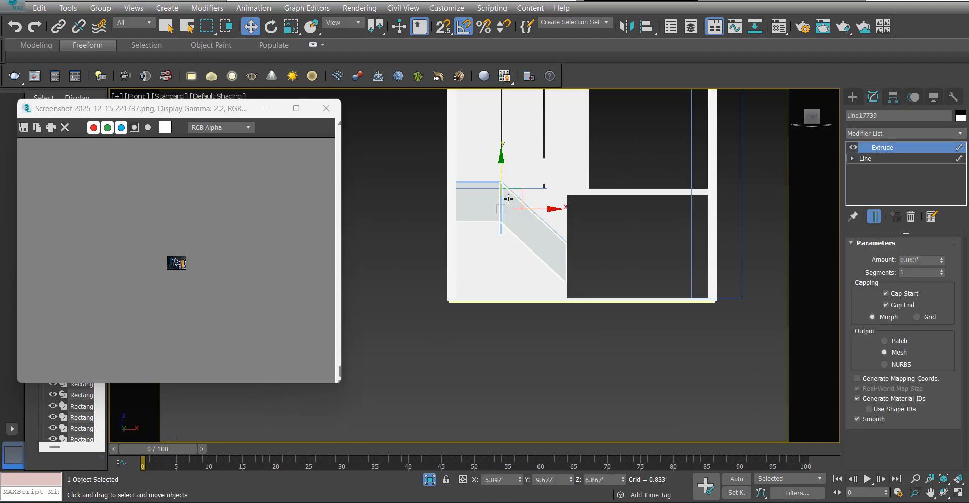
{"action": "mouse_move", "coordinate": [520, 190]}
{"action": "left_mouse_down", "text": "shift"}
{"action": "mouse_move", "coordinate": [588, 261]}
{"action": "mouse_move", "coordinate": [586, 248]}
{"action": "left_mouse_up", "text": "shift"}
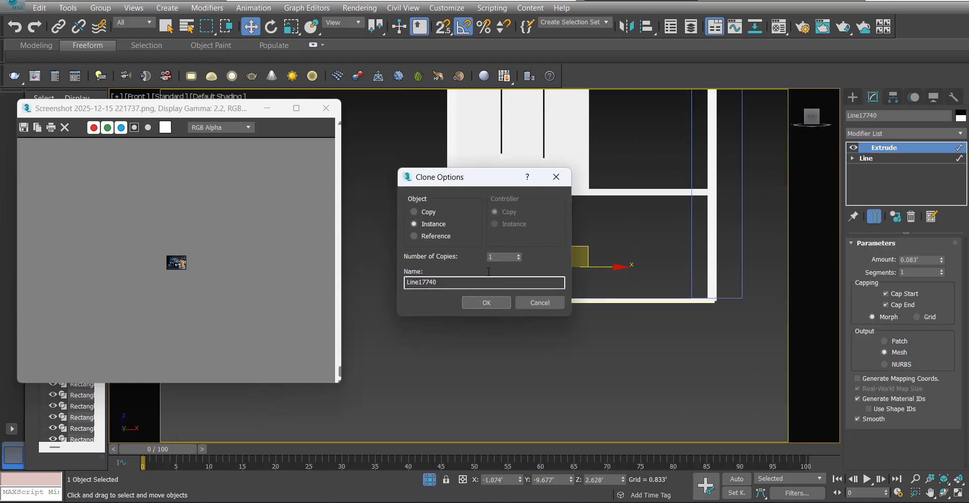
{"action": "left_click", "coordinate": [494, 306]}
{"action": "scroll", "coordinate": [581, 227], "scroll_direction": "up", "scroll_amount": 5}
{"action": "key", "text": "F3"}
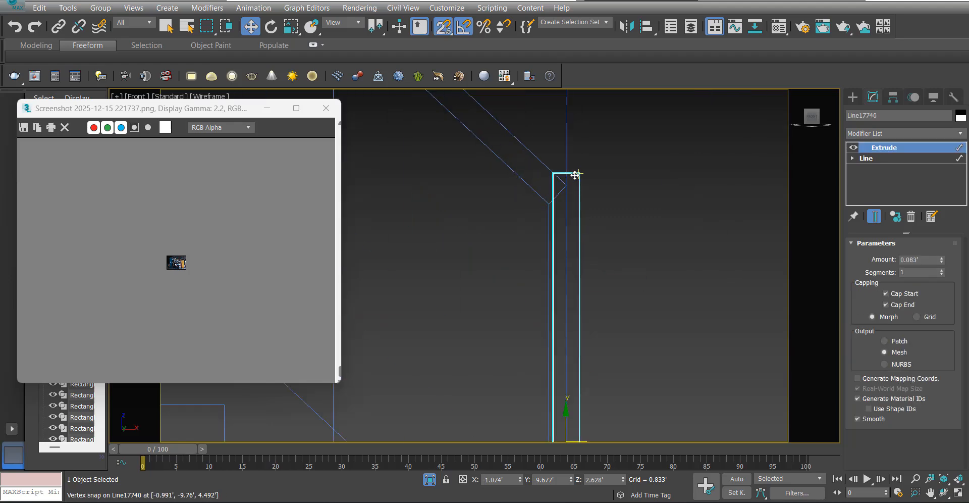
{"action": "left_click_drag", "start_coordinate": [577, 175], "coordinate": [567, 187]}
{"action": "scroll", "coordinate": [571, 190], "scroll_direction": "down", "scroll_amount": 4}
{"action": "scroll", "coordinate": [573, 301], "scroll_direction": "up", "scroll_amount": 1}
{"action": "key", "text": "s"}
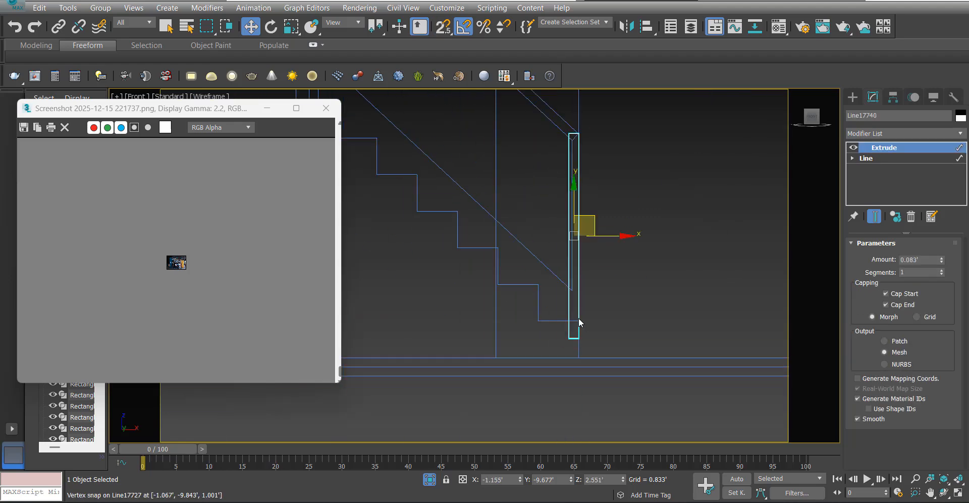
- Examine the staircase railing and its two posts in shaded perspective with nothing selected
{"action": "scroll", "coordinate": [579, 319], "scroll_direction": "down", "scroll_amount": 2}
{"action": "key", "text": "p"}
{"action": "scroll", "coordinate": [575, 298], "scroll_direction": "down", "scroll_amount": 2}
{"action": "middle_click_drag", "start_coordinate": [589, 284], "coordinate": [567, 303], "text": "alt"}
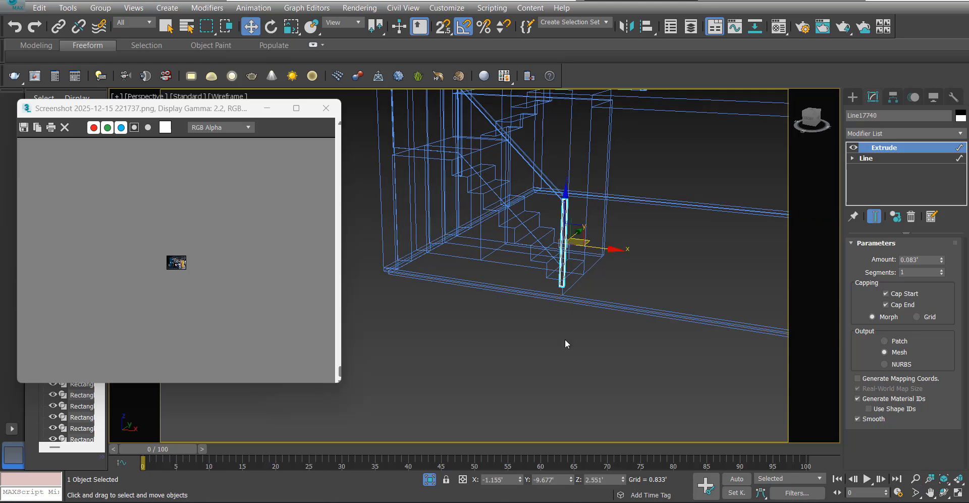
{"action": "left_click", "coordinate": [566, 340]}
{"action": "key", "text": "F3"}
{"action": "mouse_move", "coordinate": [572, 213]}
{"action": "middle_mouse_down"}
{"action": "mouse_move", "coordinate": [573, 262]}
{"action": "mouse_move", "coordinate": [519, 282]}
{"action": "middle_mouse_up"}
{"action": "scroll", "coordinate": [579, 250], "scroll_direction": "up", "scroll_amount": 5}
{"action": "scroll", "coordinate": [580, 190], "scroll_direction": "down", "scroll_amount": 5}
{"action": "scroll", "coordinate": [549, 224], "scroll_direction": "down", "scroll_amount": 3}
{"action": "scroll", "coordinate": [506, 250], "scroll_direction": "up", "scroll_amount": 2}
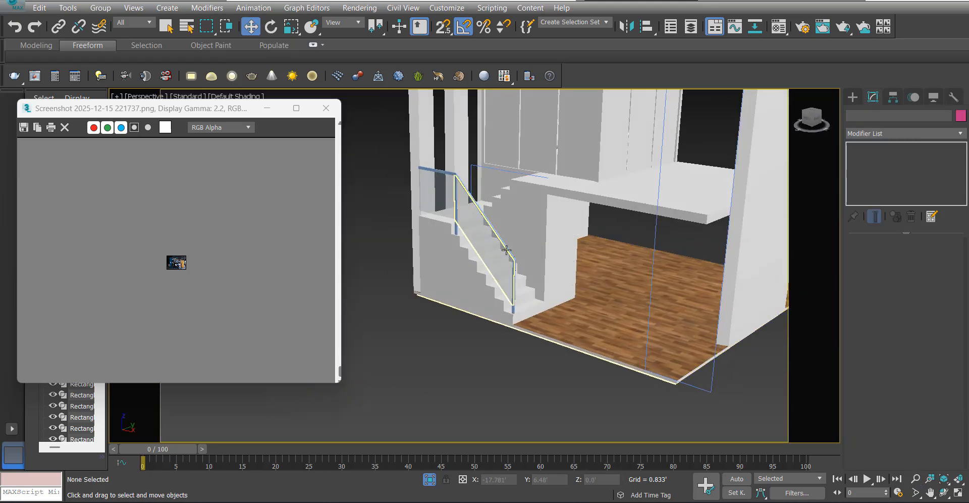
{"action": "scroll", "coordinate": [507, 250], "scroll_direction": "up", "scroll_amount": 5}
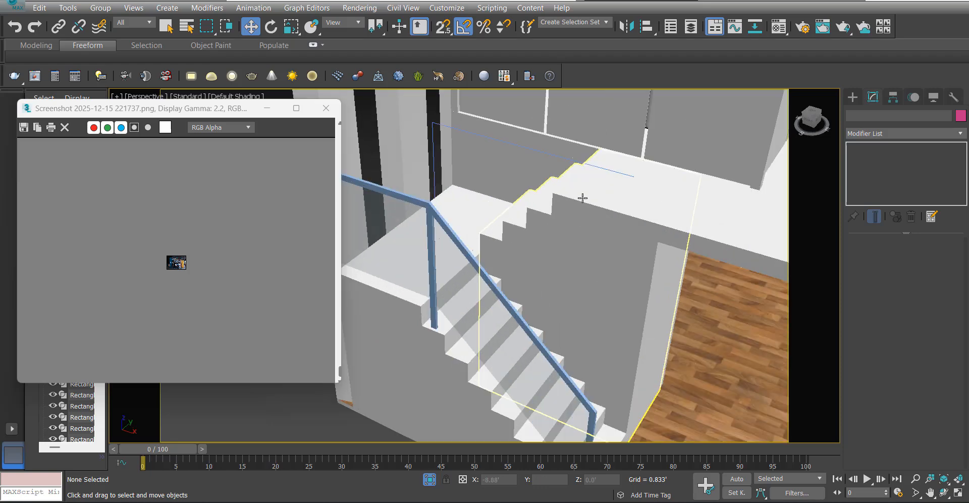
- In front view, copy the stair glass panel, handrail and both posts upward toward the upper flight as independent copies
{"action": "scroll", "coordinate": [583, 198], "scroll_direction": "down", "scroll_amount": 5}
{"action": "middle_click_drag", "start_coordinate": [608, 195], "coordinate": [588, 188], "text": "alt"}
{"action": "left_click", "coordinate": [570, 172]}
{"action": "scroll", "coordinate": [569, 157], "scroll_direction": "up", "scroll_amount": 5}
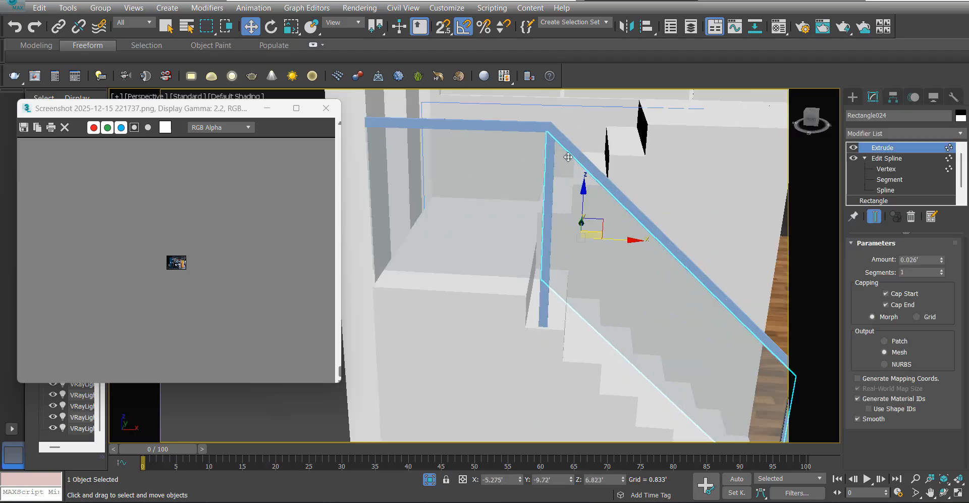
{"action": "left_click", "coordinate": [563, 141], "text": "ctrl"}
{"action": "left_click", "coordinate": [552, 174], "text": "ctrl"}
{"action": "middle_click_drag", "start_coordinate": [702, 403], "coordinate": [629, 264]}
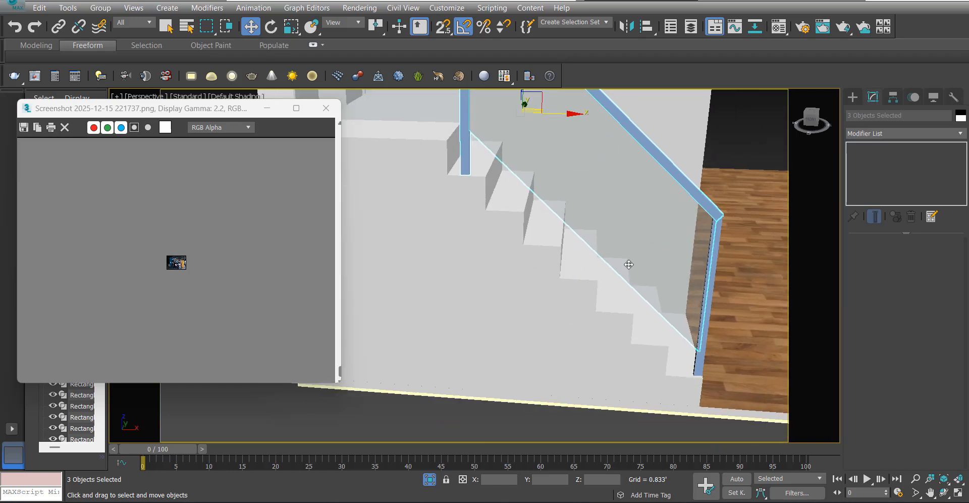
{"action": "left_click", "coordinate": [703, 328], "text": "ctrl"}
{"action": "key", "text": "f"}
{"action": "scroll", "coordinate": [614, 297], "scroll_direction": "down", "scroll_amount": 8}
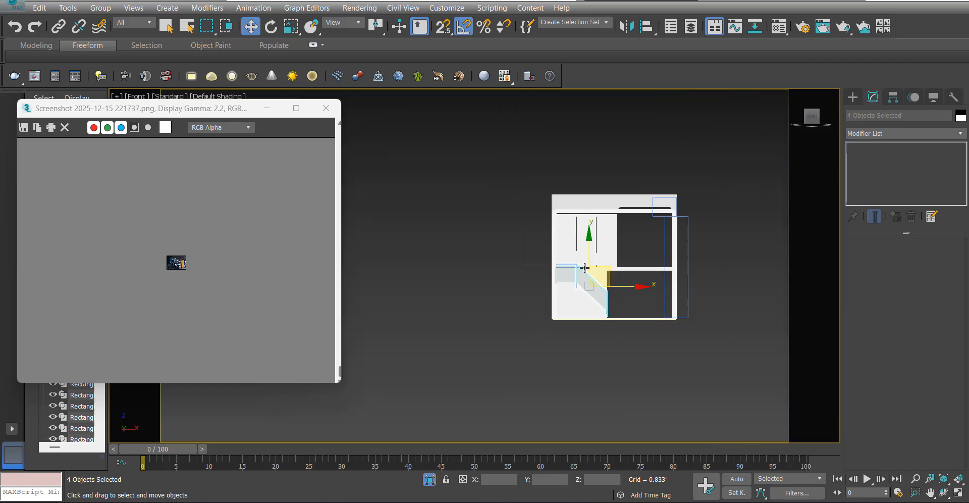
{"action": "scroll", "coordinate": [586, 267], "scroll_direction": "up", "scroll_amount": 5}
{"action": "key", "text": "F3"}
{"action": "left_click_drag", "start_coordinate": [610, 303], "coordinate": [618, 243], "text": "shift"}
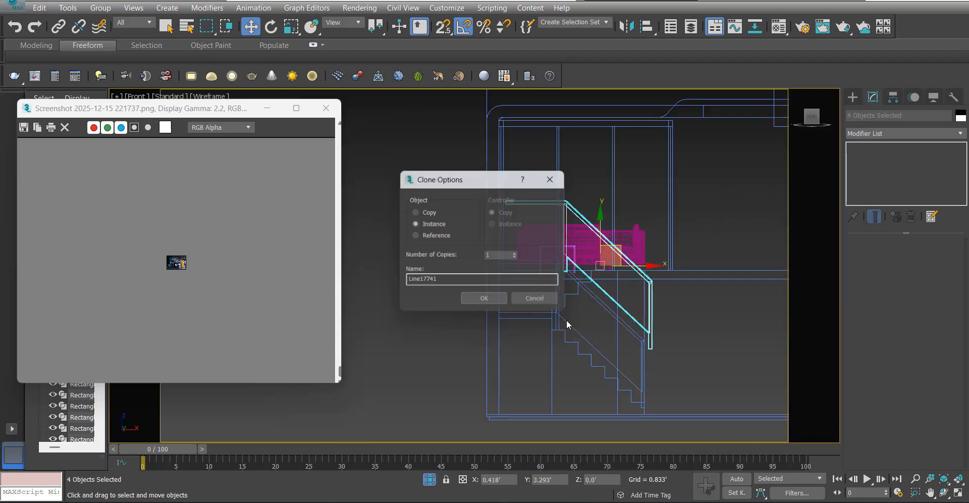
{"action": "left_click", "coordinate": [486, 302]}
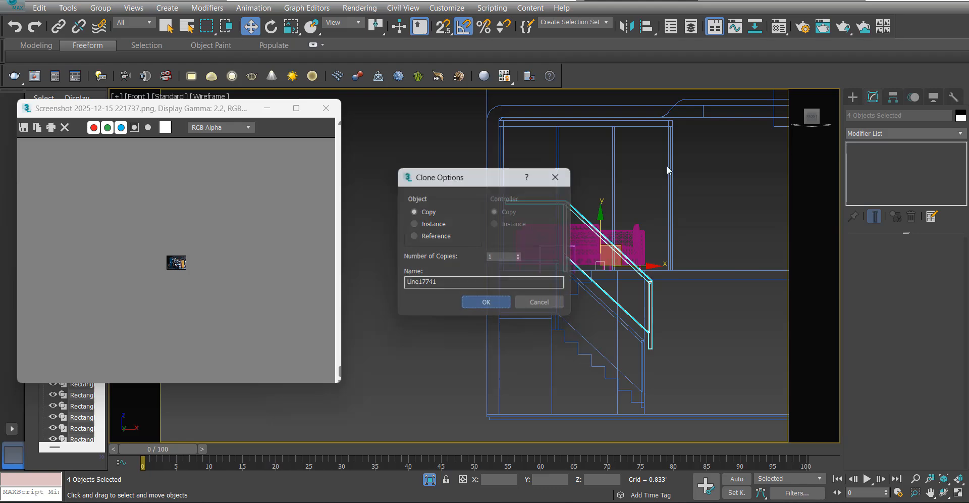
- Mirror the copied railing about the X axis and move it so its lower post sits at the start of the upper flight
{"action": "left_click", "coordinate": [627, 26]}
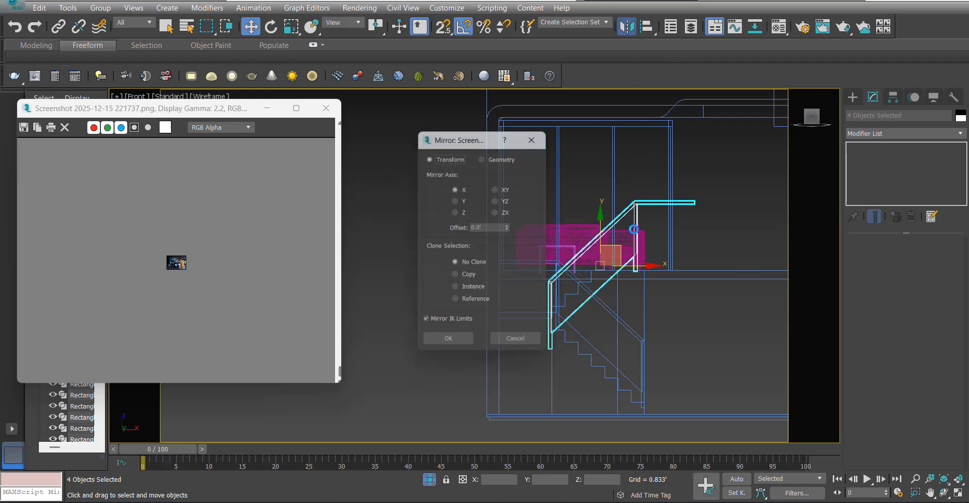
{"action": "left_click", "coordinate": [451, 346]}
{"action": "scroll", "coordinate": [611, 275], "scroll_direction": "up", "scroll_amount": 5}
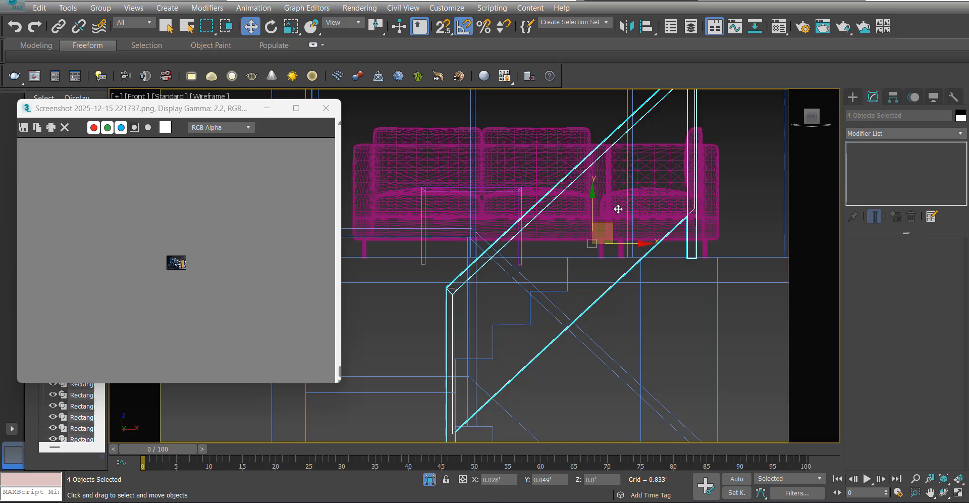
{"action": "left_click_drag", "start_coordinate": [619, 209], "coordinate": [633, 108]}
{"action": "scroll", "coordinate": [497, 338], "scroll_direction": "up", "scroll_amount": 5}
{"action": "middle_click_drag", "start_coordinate": [476, 324], "coordinate": [607, 224]}
{"action": "scroll", "coordinate": [507, 332], "scroll_direction": "up", "scroll_amount": 3}
{"action": "left_click_drag", "start_coordinate": [580, 302], "coordinate": [404, 305]}
{"action": "scroll", "coordinate": [458, 300], "scroll_direction": "down", "scroll_amount": 8}
{"action": "scroll", "coordinate": [521, 225], "scroll_direction": "down", "scroll_amount": 3}
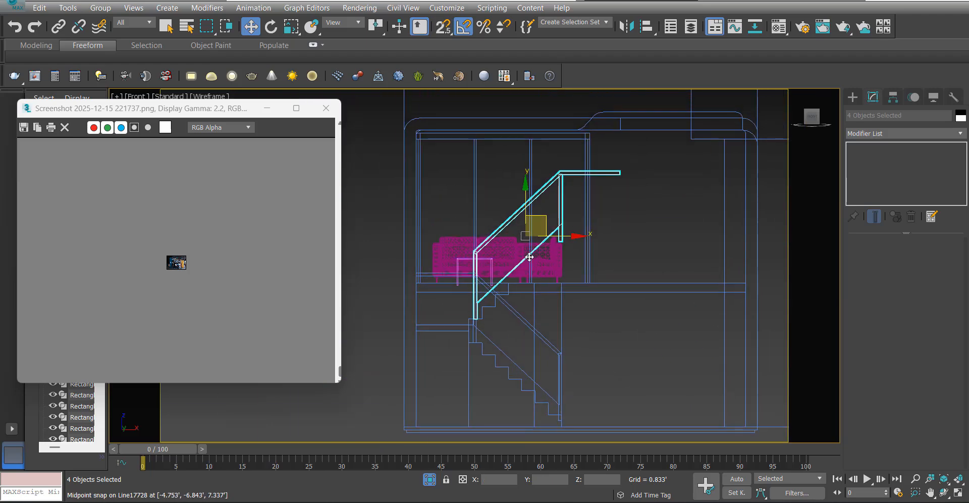
{"action": "scroll", "coordinate": [485, 288], "scroll_direction": "up", "scroll_amount": 3}
{"action": "middle_click_drag", "start_coordinate": [540, 256], "coordinate": [557, 252]}
{"action": "left_click_drag", "start_coordinate": [611, 167], "coordinate": [609, 168]}
{"action": "scroll", "coordinate": [563, 257], "scroll_direction": "down", "scroll_amount": 5}
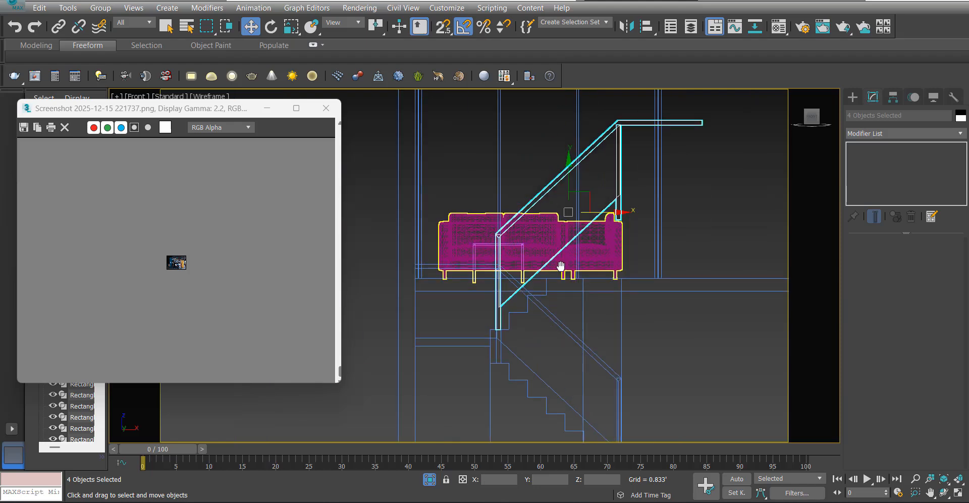
- Move the copied railing's upper post down onto the upper floor and along X back toward the top of the stairs
{"action": "left_click", "coordinate": [697, 185]}
{"action": "middle_click_drag", "start_coordinate": [562, 262], "coordinate": [630, 196]}
{"action": "scroll", "coordinate": [679, 161], "scroll_direction": "up", "scroll_amount": 5}
{"action": "left_click", "coordinate": [648, 283]}
{"action": "scroll", "coordinate": [648, 284], "scroll_direction": "down", "scroll_amount": 4}
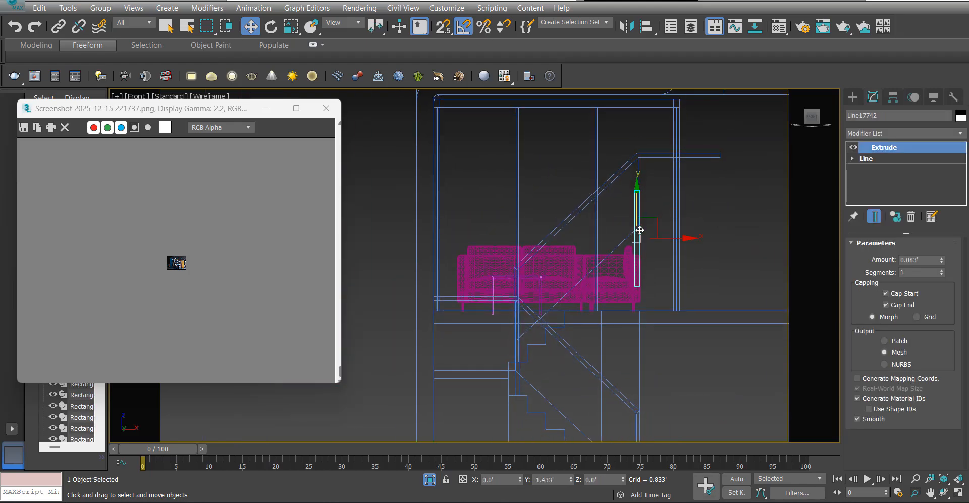
{"action": "left_click_drag", "start_coordinate": [641, 246], "coordinate": [640, 251]}
{"action": "scroll", "coordinate": [651, 350], "scroll_direction": "up", "scroll_amount": 6}
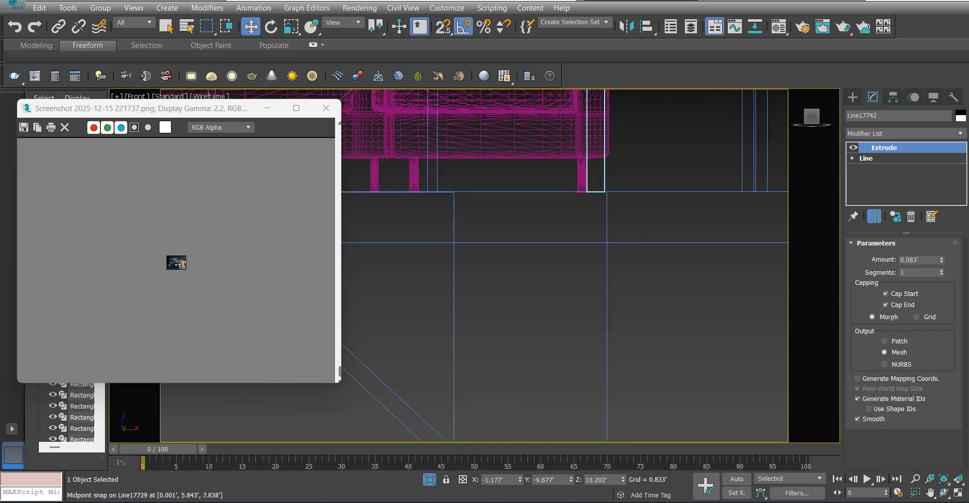
{"action": "left_click", "coordinate": [916, 474]}
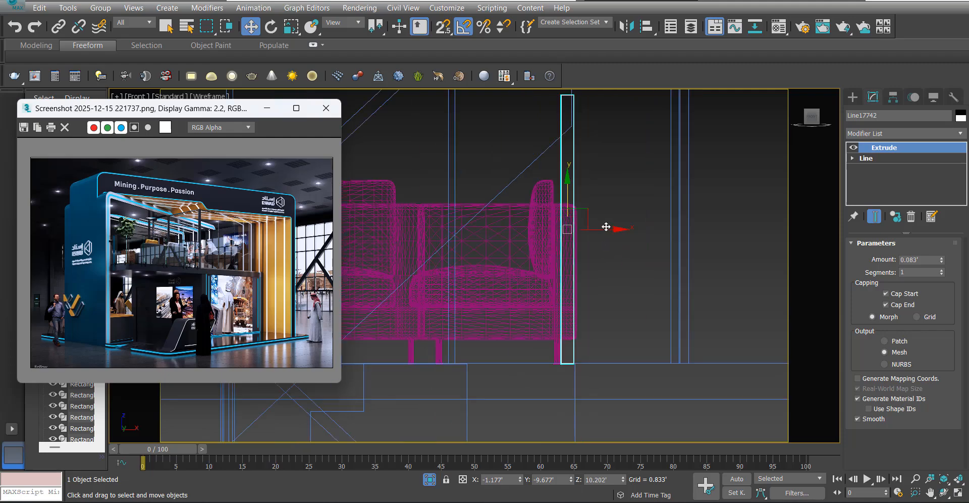
{"action": "left_click_drag", "start_coordinate": [598, 232], "coordinate": [500, 264]}
{"action": "scroll", "coordinate": [500, 257], "scroll_direction": "down", "scroll_amount": 3}
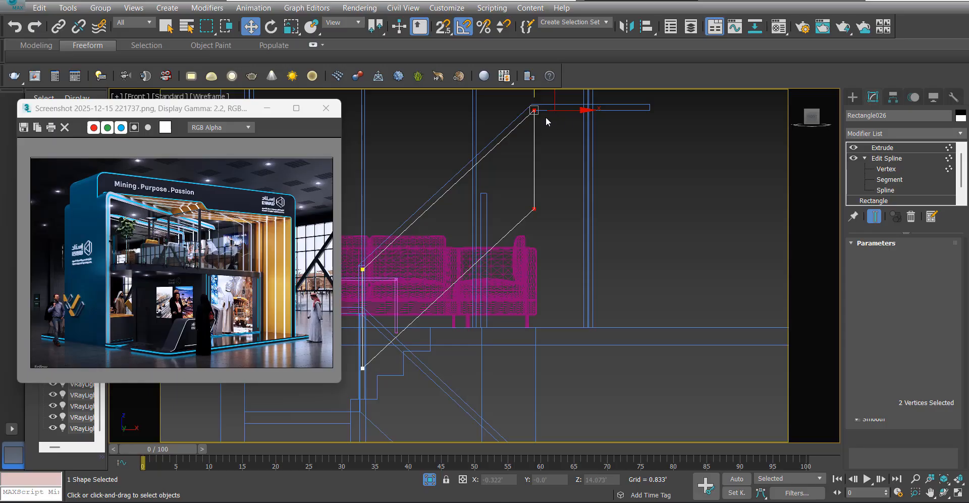
- Move the two upper-end vertices of the copied glass panel down and back to meet the repositioned post
{"action": "key", "text": "1"}
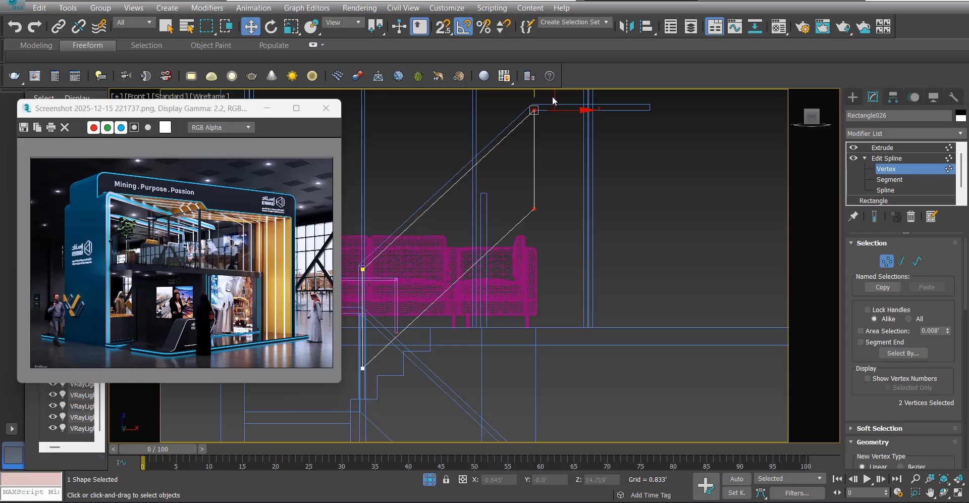
{"action": "left_click_drag", "start_coordinate": [548, 104], "coordinate": [495, 179]}
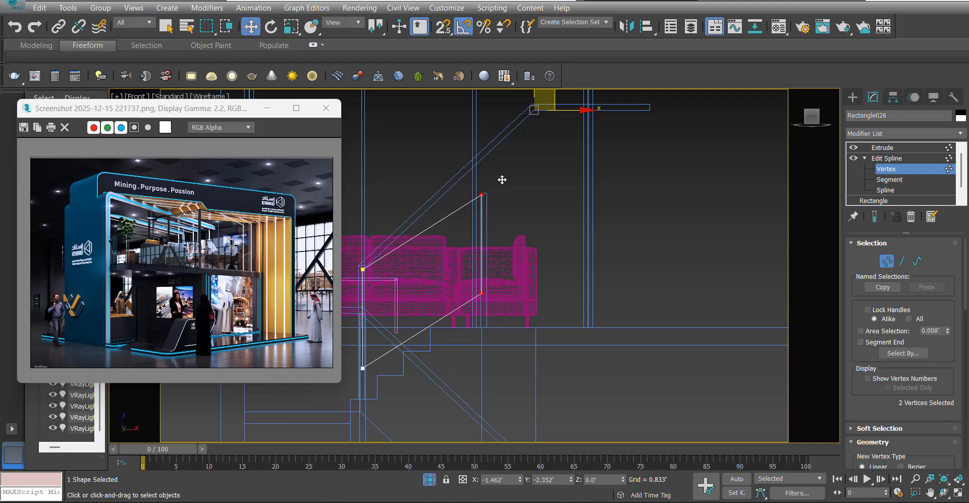
{"action": "middle_click_drag", "start_coordinate": [477, 315], "coordinate": [609, 234]}
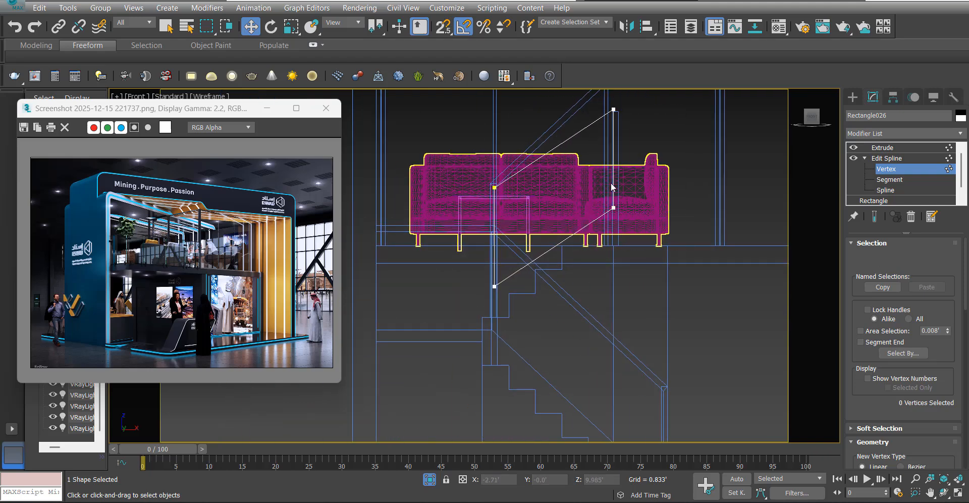
- Raise the two upper-end vertices of the copied glass panel so its top edge follows the slope of the copied handrail
{"action": "scroll", "coordinate": [612, 187], "scroll_direction": "up", "scroll_amount": 2}
{"action": "left_click", "coordinate": [613, 215]}
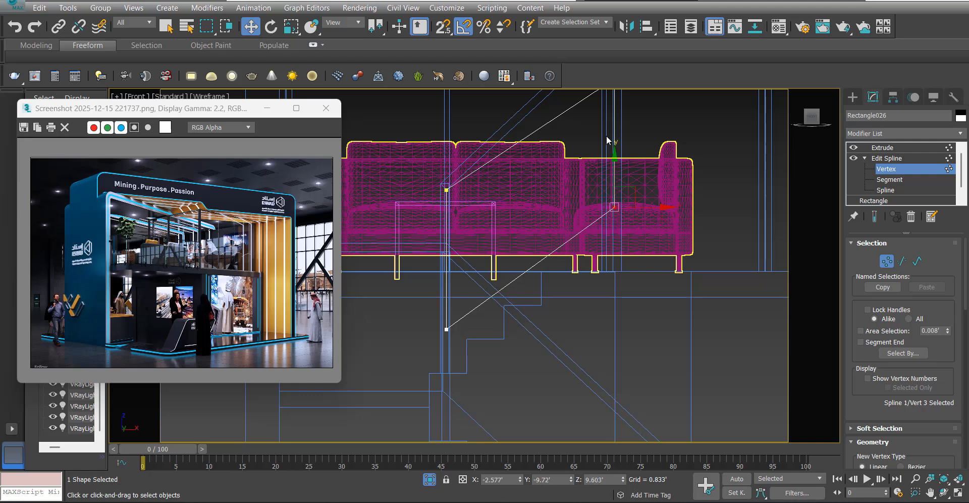
{"action": "middle_click_drag", "start_coordinate": [608, 97], "coordinate": [617, 178]}
{"action": "scroll", "coordinate": [618, 159], "scroll_direction": "up", "scroll_amount": 1}
{"action": "scroll", "coordinate": [618, 157], "scroll_direction": "down", "scroll_amount": 2}
{"action": "key", "text": "ctrl+z"}
{"action": "left_click_drag", "start_coordinate": [647, 149], "coordinate": [603, 310]}
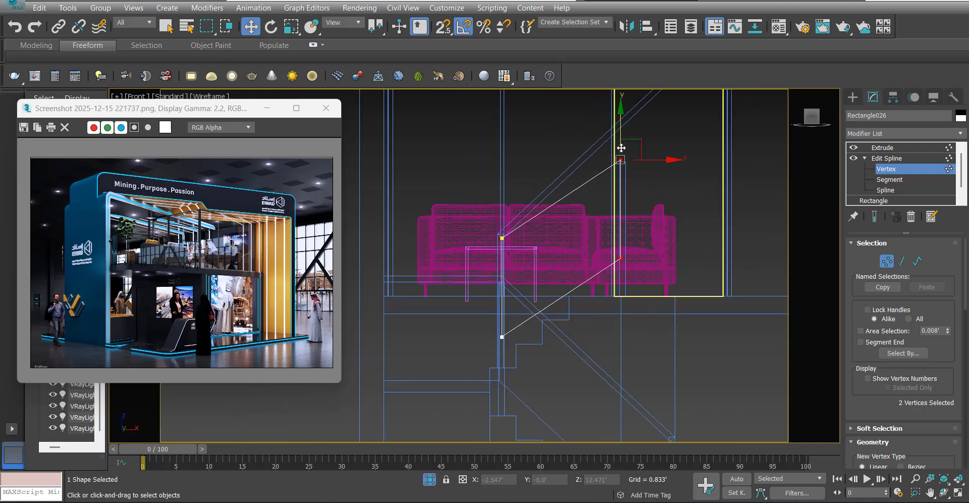
{"action": "left_click_drag", "start_coordinate": [621, 134], "coordinate": [625, 108]}
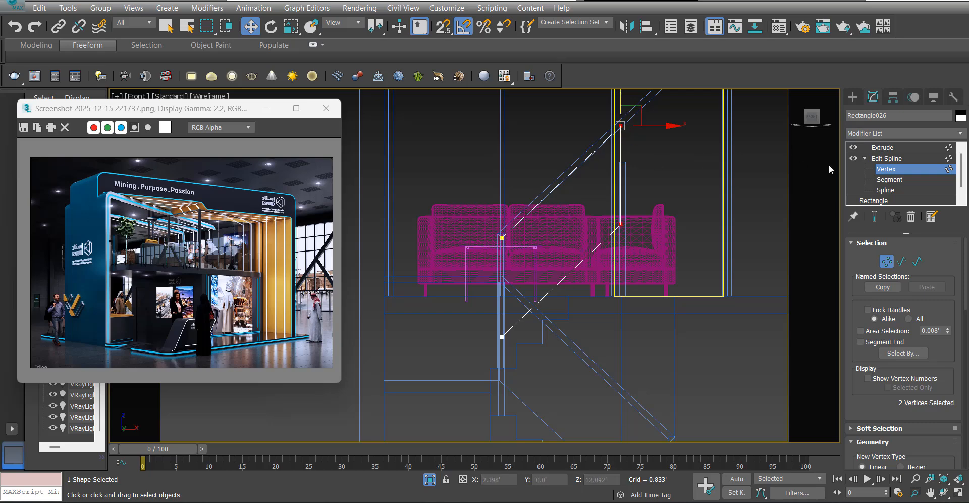
{"action": "left_click", "coordinate": [882, 147]}
- Raise the upper post's top vertices to the handrail and offset one corner so the post top follows the rail's slope
{"action": "scroll", "coordinate": [641, 165], "scroll_direction": "up", "scroll_amount": 3}
{"action": "left_click", "coordinate": [665, 186]}
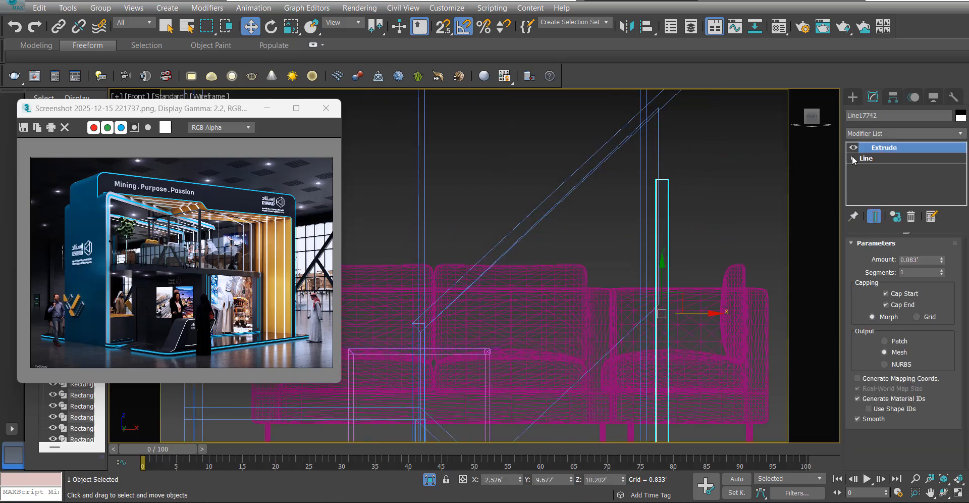
{"action": "left_click", "coordinate": [873, 169]}
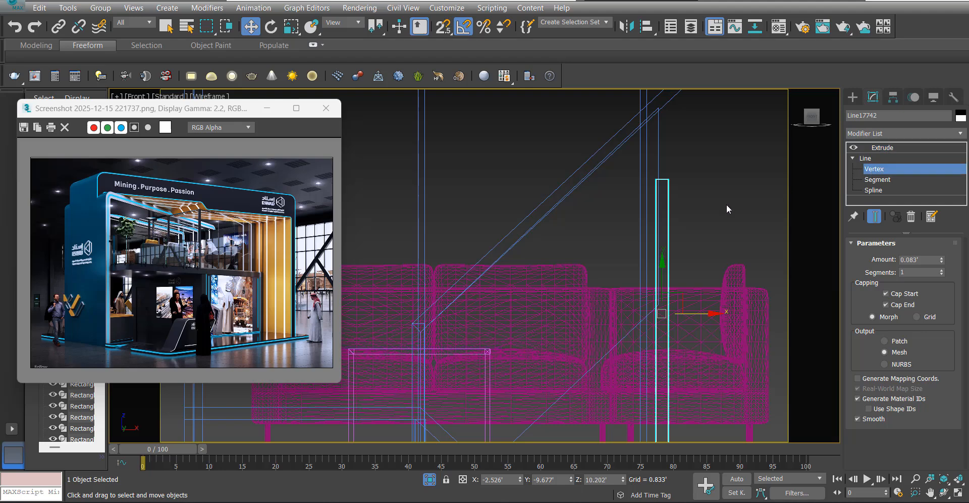
{"action": "left_click_drag", "start_coordinate": [632, 146], "coordinate": [690, 203]}
{"action": "middle_click_drag", "start_coordinate": [588, 235], "coordinate": [574, 268]}
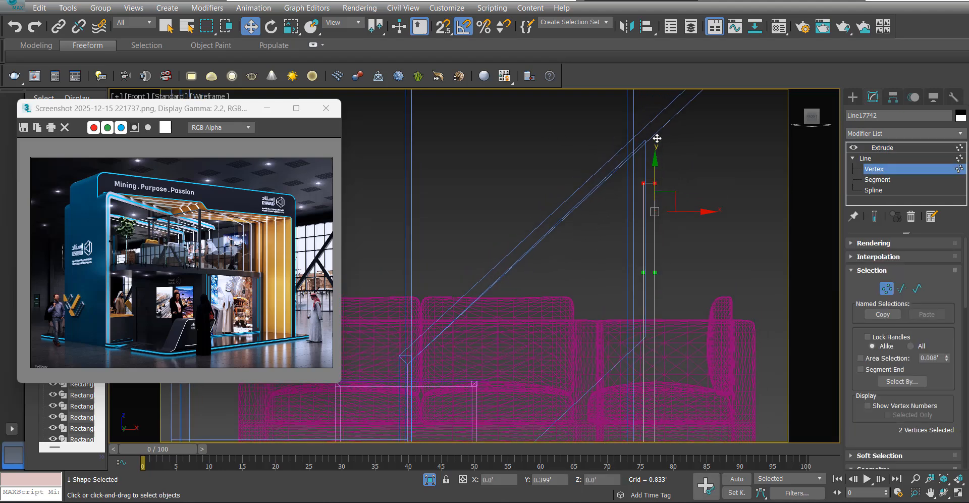
{"action": "scroll", "coordinate": [655, 118], "scroll_direction": "up", "scroll_amount": 5}
{"action": "left_click_drag", "start_coordinate": [708, 119], "coordinate": [604, 227]}
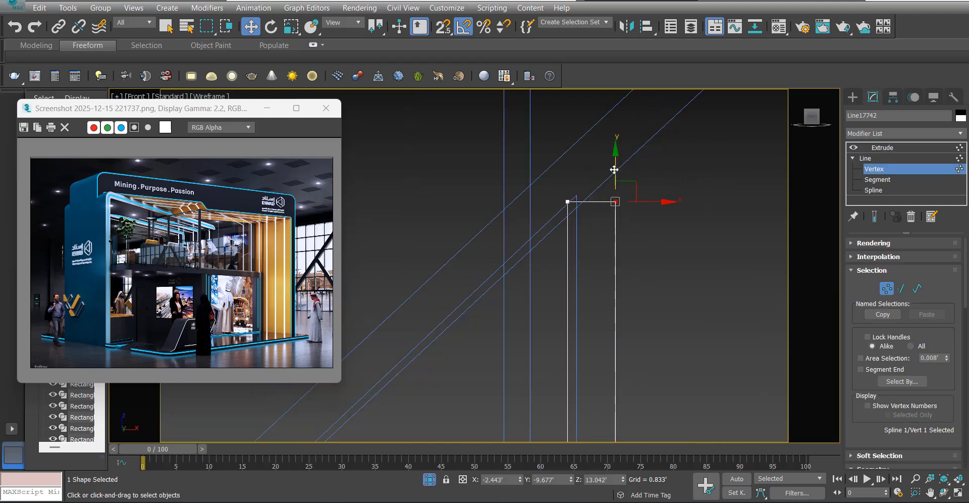
{"action": "left_click", "coordinate": [883, 147]}
- Convert the copied handrail's vertices to Corner and delete the two end vertices of its horizontal extension
{"action": "scroll", "coordinate": [531, 192], "scroll_direction": "down", "scroll_amount": 3}
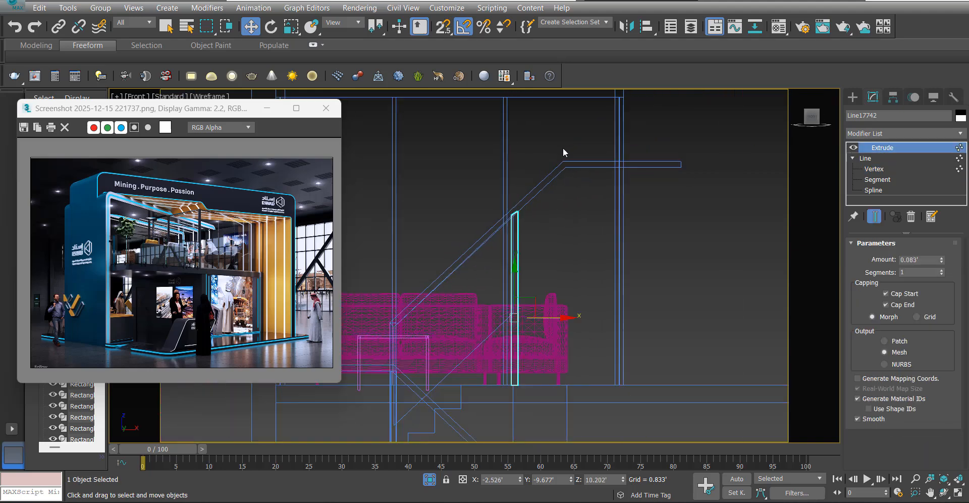
{"action": "left_click", "coordinate": [853, 158]}
{"action": "left_click", "coordinate": [870, 169]}
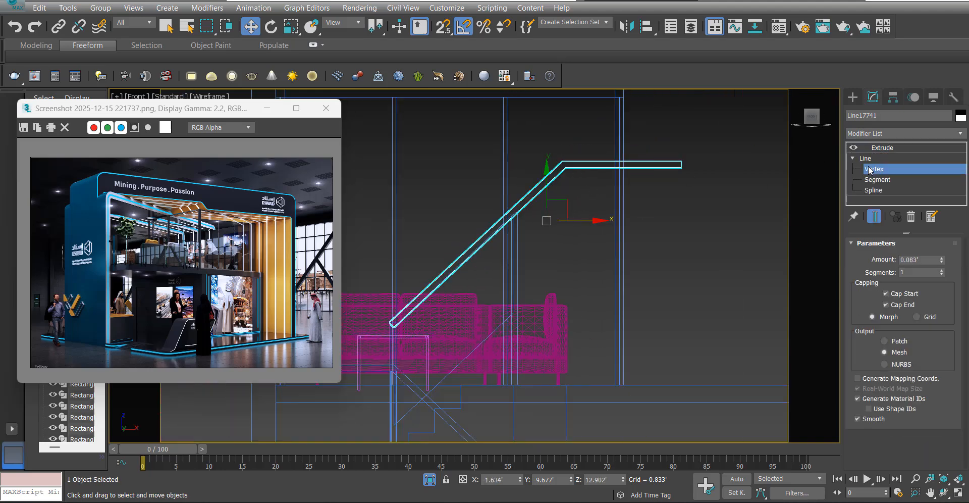
{"action": "right_click", "coordinate": [639, 171]}
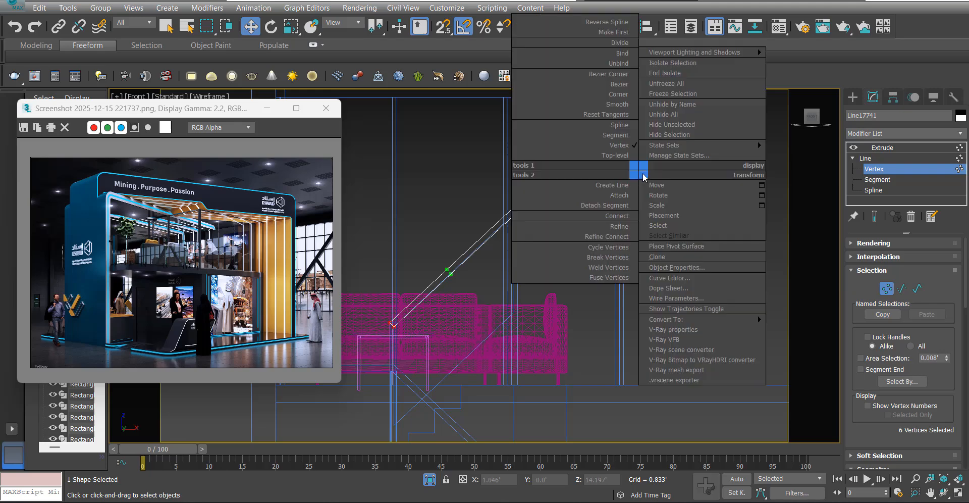
{"action": "left_click", "coordinate": [606, 95]}
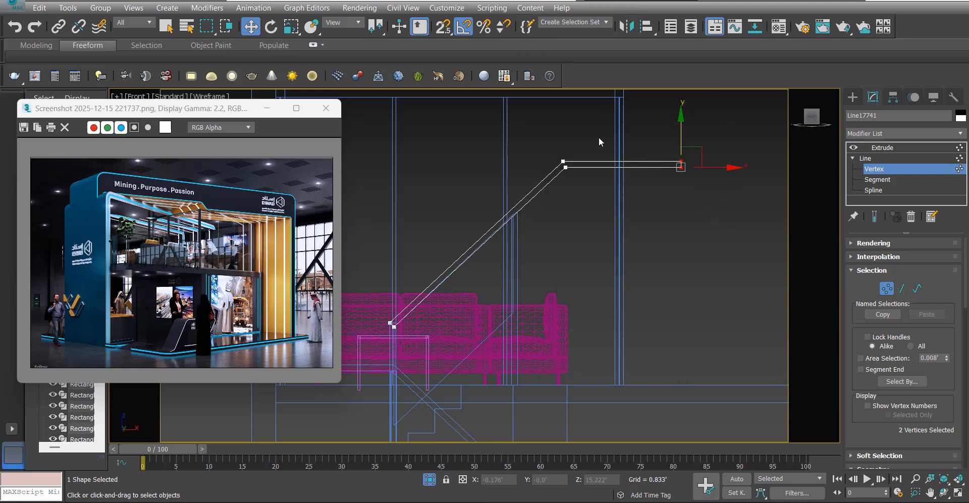
{"action": "key", "text": "alt+q"}
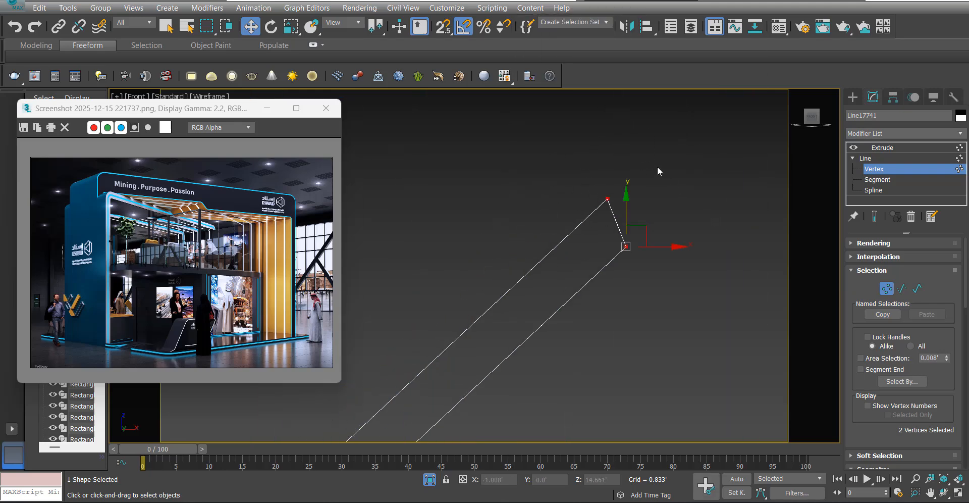
{"action": "key", "text": "alt+q"}
- Move the copied handrail's two upper-end vertices down and back along the slope to the top of the upper post
{"action": "left_click_drag", "start_coordinate": [659, 159], "coordinate": [605, 210]}
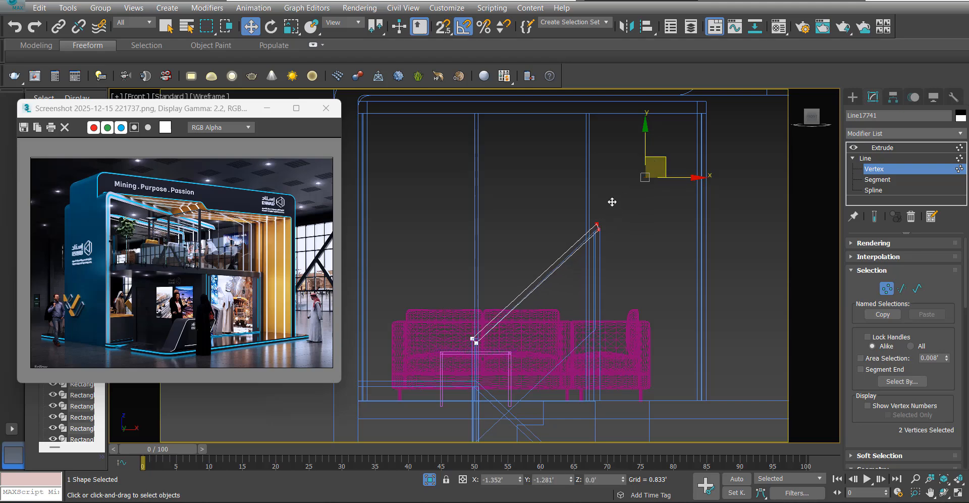
{"action": "scroll", "coordinate": [613, 202], "scroll_direction": "up", "scroll_amount": 5}
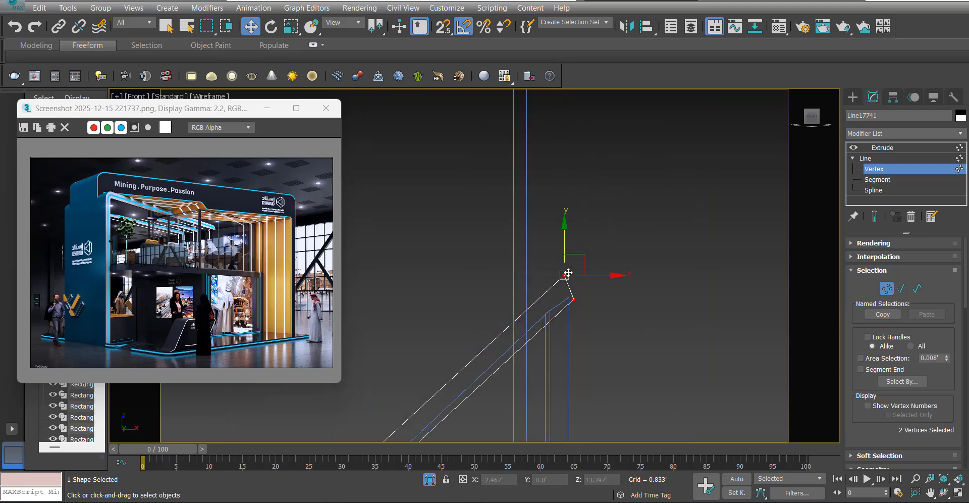
{"action": "left_click", "coordinate": [887, 150]}
- In shaded perspective, select the copied handrail, glass panel and both posts and move them about 3.104' along Y beside the upper flight
{"action": "scroll", "coordinate": [537, 270], "scroll_direction": "down", "scroll_amount": 5}
{"action": "key", "text": "p"}
{"action": "scroll", "coordinate": [558, 290], "scroll_direction": "down", "scroll_amount": 4}
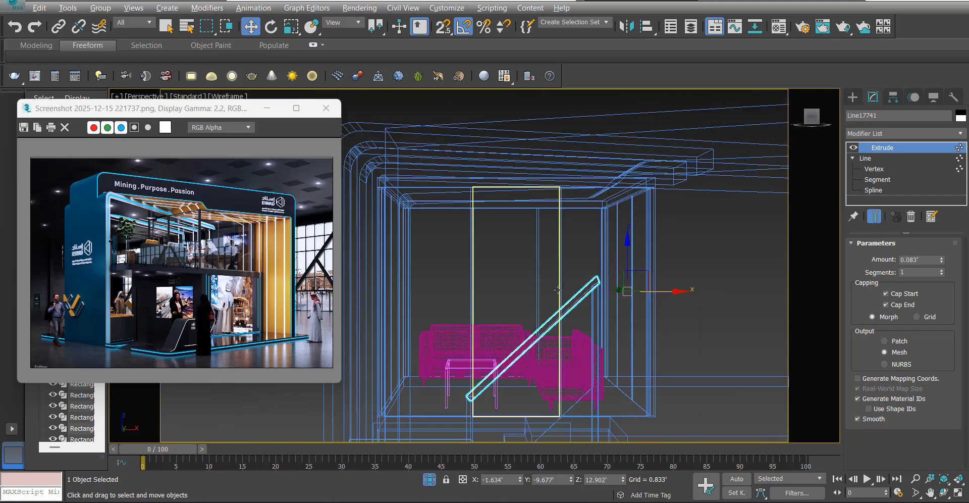
{"action": "key", "text": "F3"}
{"action": "mouse_move", "coordinate": [558, 289]}
{"action": "middle_mouse_down", "text": "alt"}
{"action": "mouse_move", "coordinate": [634, 291]}
{"action": "mouse_move", "coordinate": [601, 326]}
{"action": "middle_mouse_up", "text": "alt"}
{"action": "scroll", "coordinate": [527, 291], "scroll_direction": "up", "scroll_amount": 5}
{"action": "scroll", "coordinate": [523, 283], "scroll_direction": "up", "scroll_amount": 2}
{"action": "left_click", "coordinate": [492, 225], "text": "ctrl"}
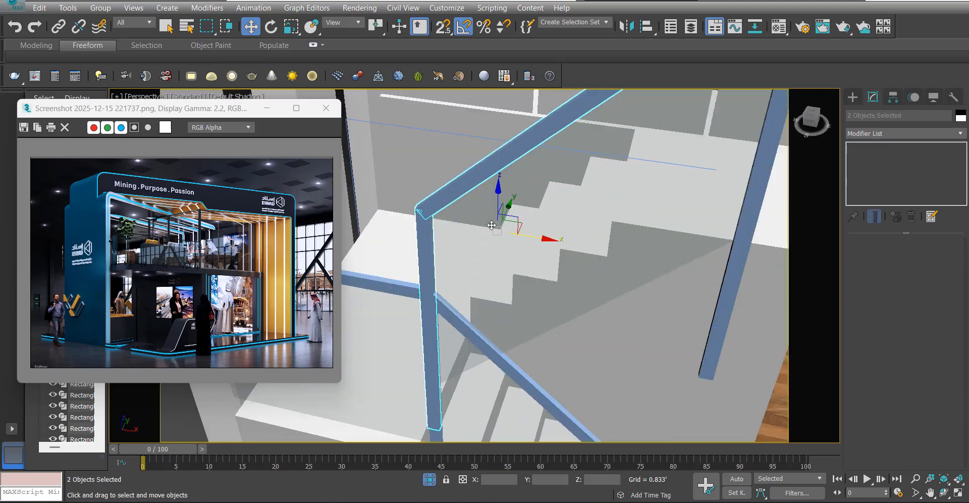
{"action": "left_click", "coordinate": [492, 226], "text": "ctrl"}
{"action": "scroll", "coordinate": [492, 226], "scroll_direction": "down", "scroll_amount": 4}
{"action": "left_click", "coordinate": [601, 211], "text": "ctrl"}
{"action": "middle_click_drag", "start_coordinate": [597, 243], "coordinate": [537, 247], "text": "alt"}
{"action": "scroll", "coordinate": [538, 248], "scroll_direction": "down", "scroll_amount": 3}
{"action": "left_click_drag", "start_coordinate": [560, 236], "coordinate": [630, 227]}
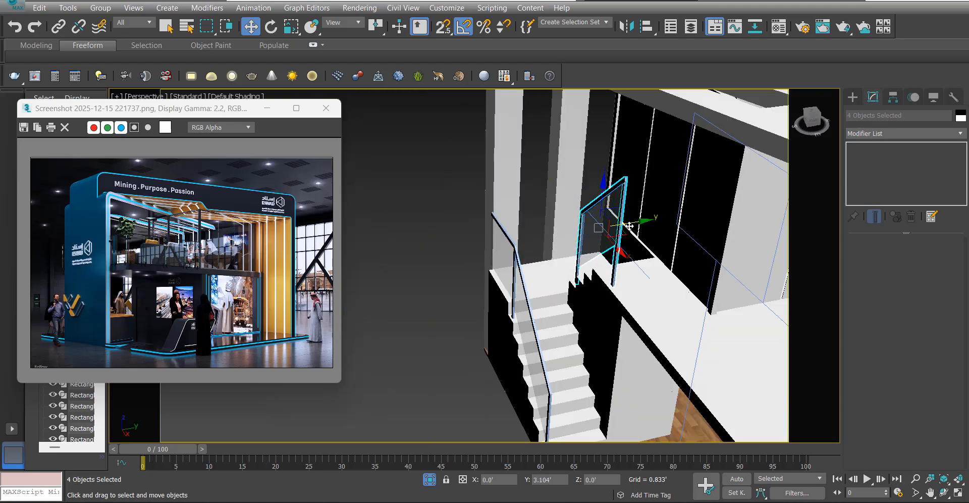
- Examine the upper railing from several angles to check its alignment with the stairs, landing and upper floor
{"action": "scroll", "coordinate": [603, 262], "scroll_direction": "up", "scroll_amount": 5}
{"action": "middle_click_drag", "start_coordinate": [606, 268], "coordinate": [668, 280], "text": "alt"}
{"action": "scroll", "coordinate": [540, 258], "scroll_direction": "down", "scroll_amount": 5}
{"action": "middle_click_drag", "start_coordinate": [540, 258], "coordinate": [484, 178], "text": "alt"}
{"action": "scroll", "coordinate": [531, 215], "scroll_direction": "down", "scroll_amount": 2}
{"action": "scroll", "coordinate": [531, 215], "scroll_direction": "up", "scroll_amount": 3}
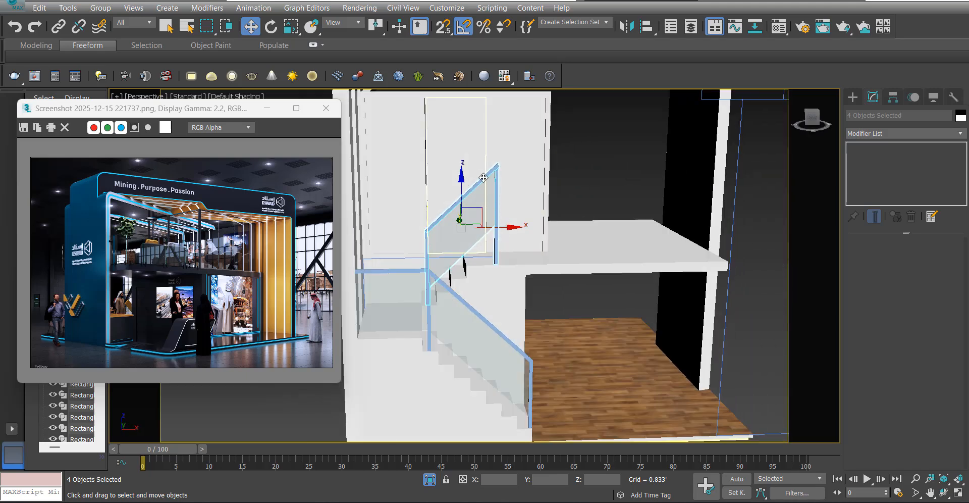
{"action": "scroll", "coordinate": [487, 208], "scroll_direction": "up", "scroll_amount": 3}
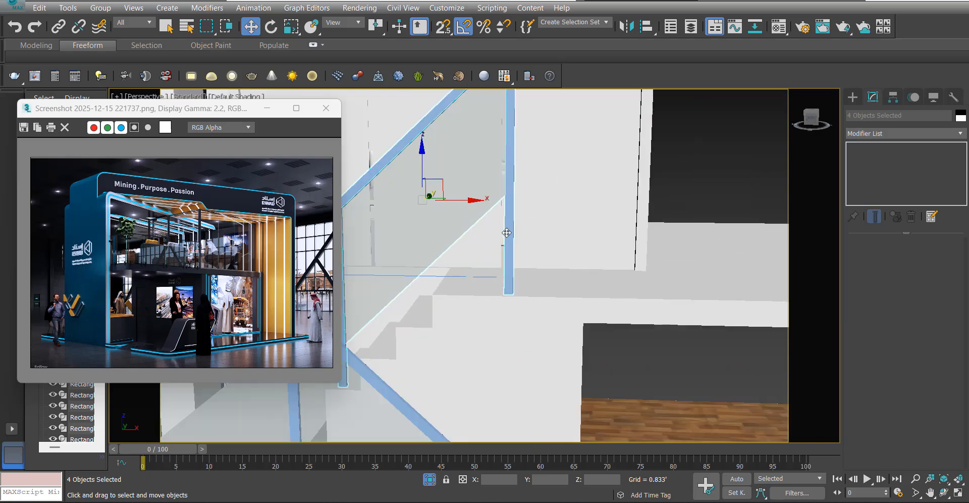
- In front wireframe view, draw a reference rectangle beside the upper post and set its length to 3.5' and width to 1.0'
{"action": "left_click", "coordinate": [507, 233]}
{"action": "key", "text": "f"}
{"action": "key", "text": "F3"}
{"action": "scroll", "coordinate": [505, 233], "scroll_direction": "down", "scroll_amount": 5}
{"action": "scroll", "coordinate": [499, 232], "scroll_direction": "up", "scroll_amount": 3}
{"action": "right_click", "coordinate": [558, 219]}
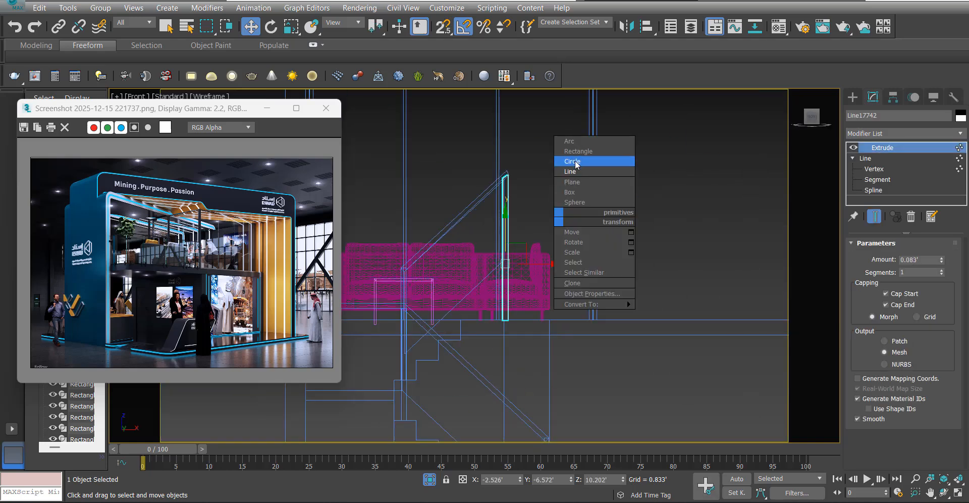
{"action": "left_click", "coordinate": [579, 151]}
{"action": "key", "text": "s"}
{"action": "left_click_drag", "start_coordinate": [509, 175], "coordinate": [519, 315]}
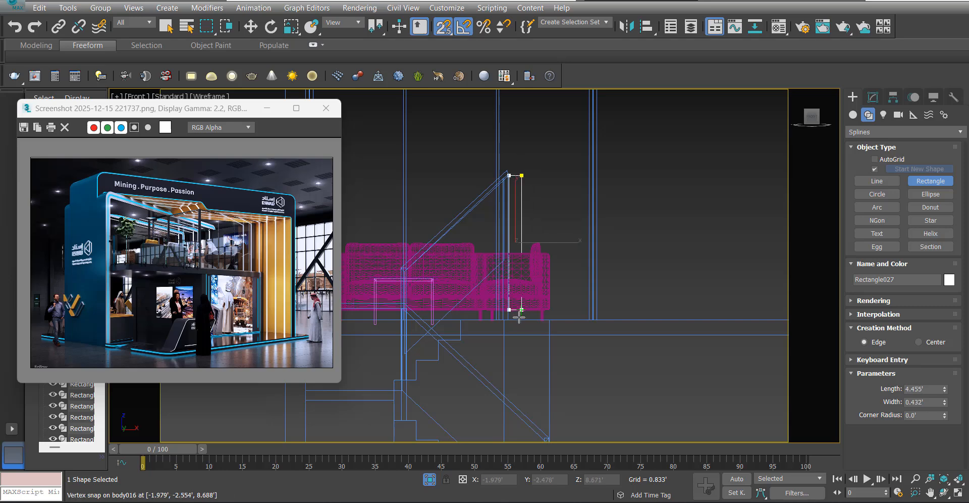
{"action": "left_click", "coordinate": [873, 97]}
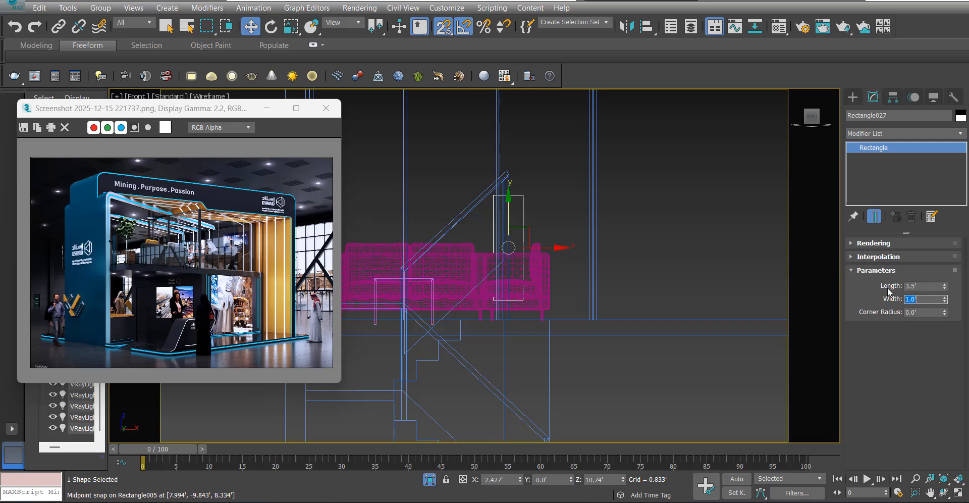
- Move the reference rectangle along X to the far side of the stand and rest its base on the upper floor
{"action": "left_click_drag", "start_coordinate": [525, 233], "coordinate": [672, 239]}
{"action": "scroll", "coordinate": [555, 265], "scroll_direction": "down", "scroll_amount": 2}
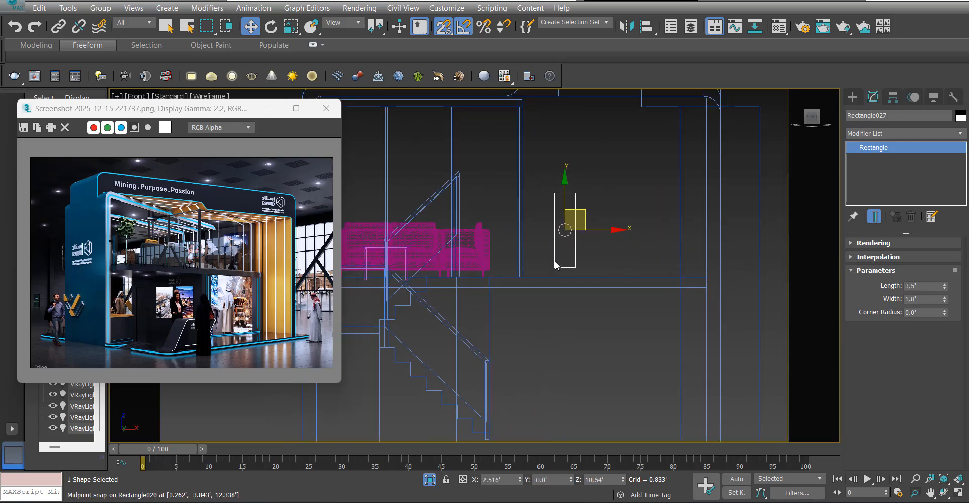
{"action": "left_click_drag", "start_coordinate": [576, 268], "coordinate": [704, 239]}
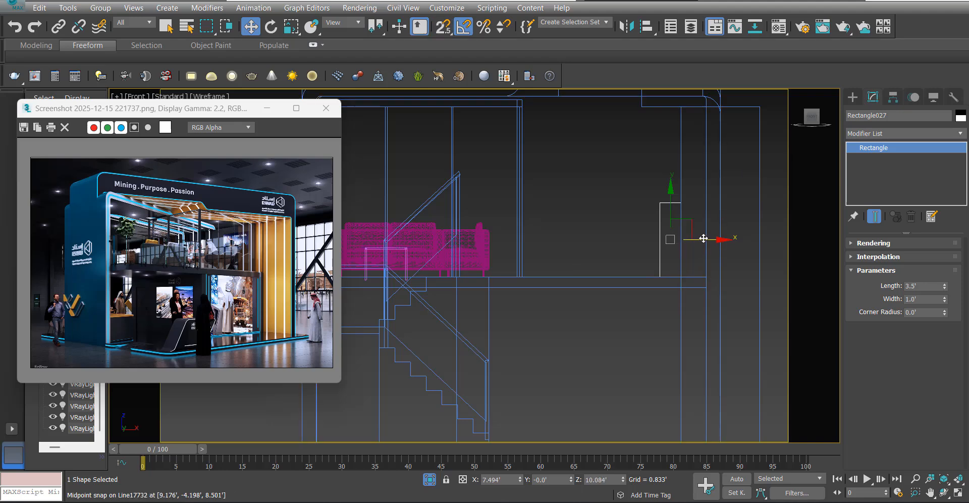
{"action": "left_click", "coordinate": [666, 222]}
{"action": "left_click_drag", "start_coordinate": [643, 193], "coordinate": [674, 227]}
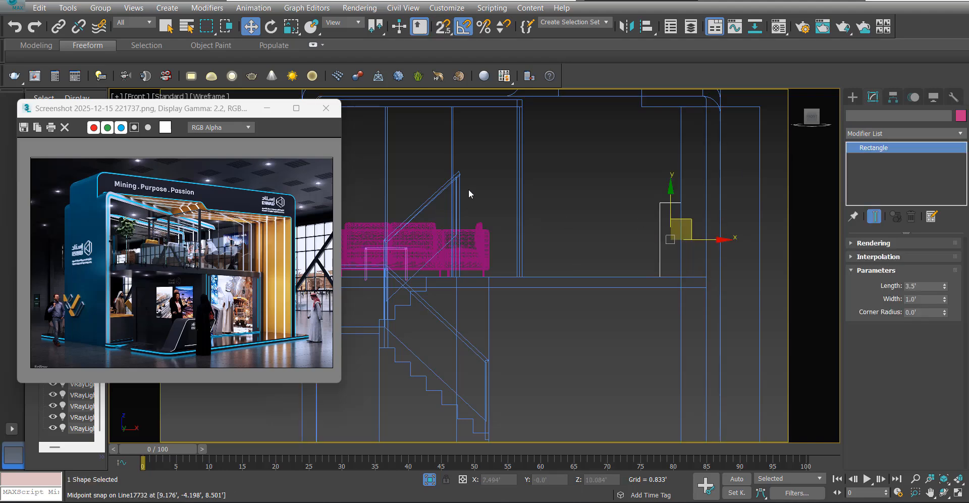
- Convert all four vertices of the upper post's outline to Corner
{"action": "left_click", "coordinate": [458, 176]}
{"action": "left_click", "coordinate": [875, 168]}
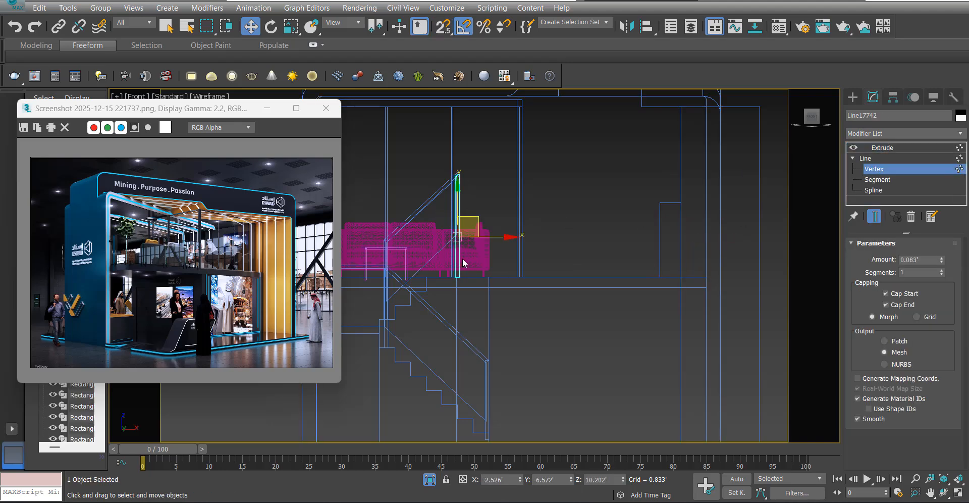
{"action": "left_click_drag", "start_coordinate": [461, 260], "coordinate": [426, 167]}
{"action": "right_click", "coordinate": [547, 191]}
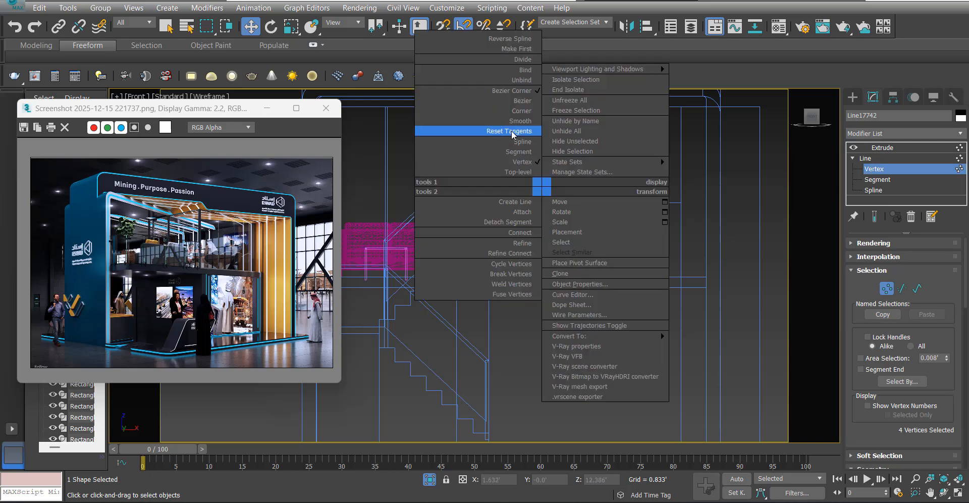
{"action": "left_click", "coordinate": [520, 110]}
- Lower the upper post's top vertices to the reference rectangle's top edge with snapping, keeping the post top level
{"action": "left_click_drag", "start_coordinate": [528, 136], "coordinate": [403, 193]}
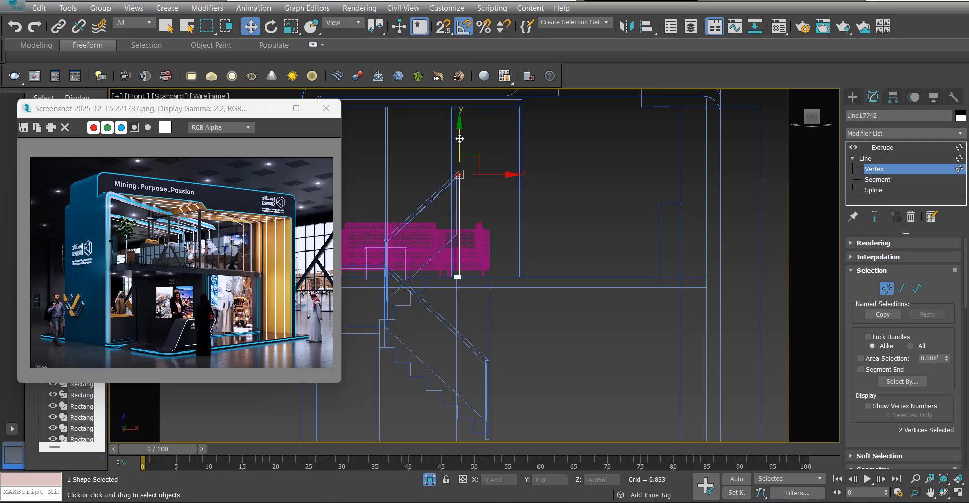
{"action": "left_click_drag", "start_coordinate": [653, 193], "coordinate": [660, 199]}
{"action": "scroll", "coordinate": [448, 194], "scroll_direction": "up", "scroll_amount": 4}
{"action": "left_click", "coordinate": [470, 233]}
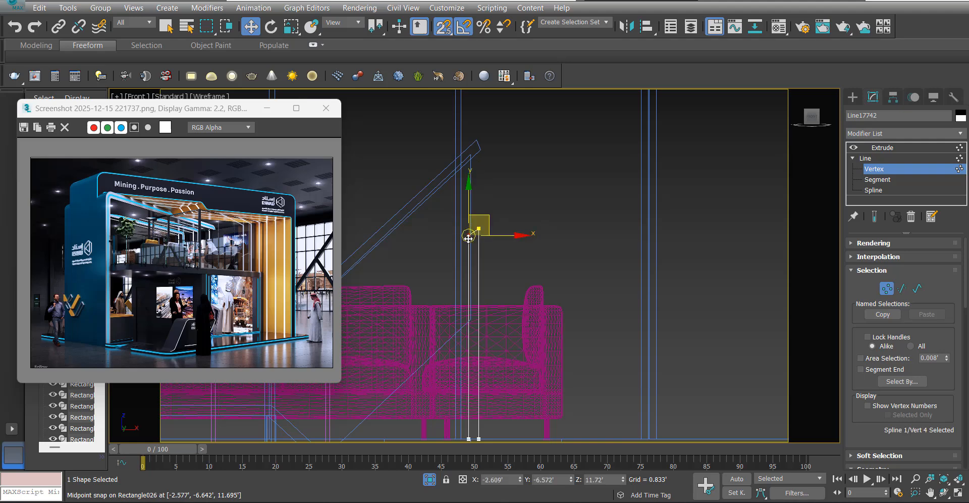
{"action": "scroll", "coordinate": [469, 233], "scroll_direction": "up", "scroll_amount": 2}
{"action": "left_click", "coordinate": [398, 217]}
{"action": "scroll", "coordinate": [396, 218], "scroll_direction": "down", "scroll_amount": 3}
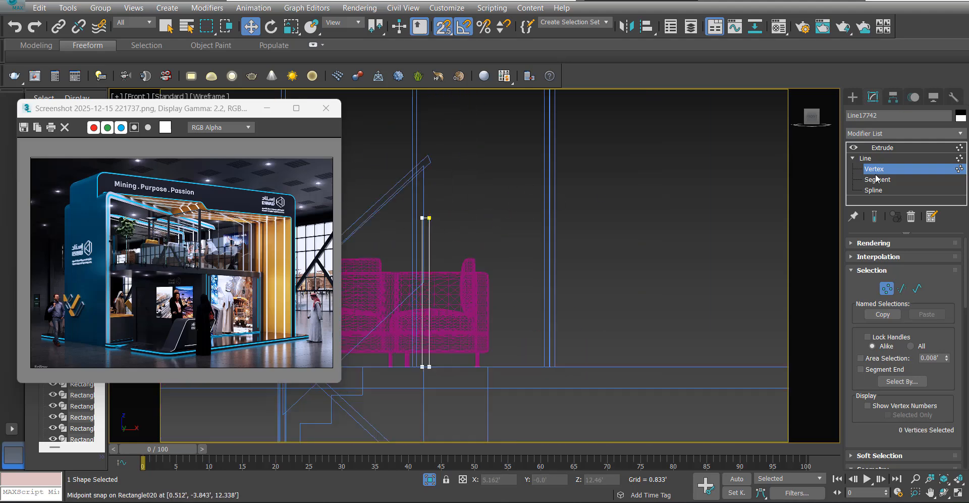
{"action": "left_click", "coordinate": [879, 150]}
- Snap the copied handrail's two upper-end vertices to the shortened post's outer top corner, one directly above the other
{"action": "middle_click_drag", "start_coordinate": [463, 232], "coordinate": [569, 231]}
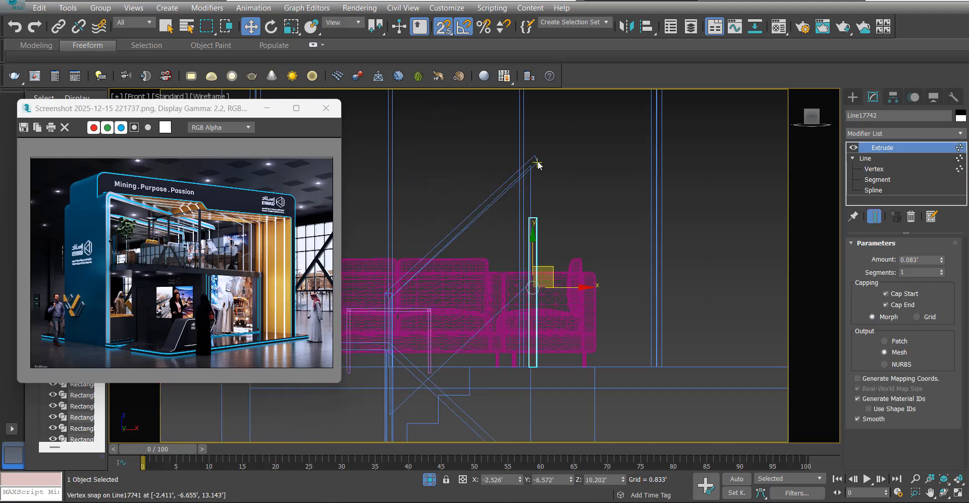
{"action": "left_click", "coordinate": [536, 162]}
{"action": "left_click", "coordinate": [873, 169]}
{"action": "left_click_drag", "start_coordinate": [573, 186], "coordinate": [443, 261]}
{"action": "scroll", "coordinate": [560, 162], "scroll_direction": "up", "scroll_amount": 2}
{"action": "scroll", "coordinate": [547, 222], "scroll_direction": "up", "scroll_amount": 5}
{"action": "left_click_drag", "start_coordinate": [496, 245], "coordinate": [491, 269]}
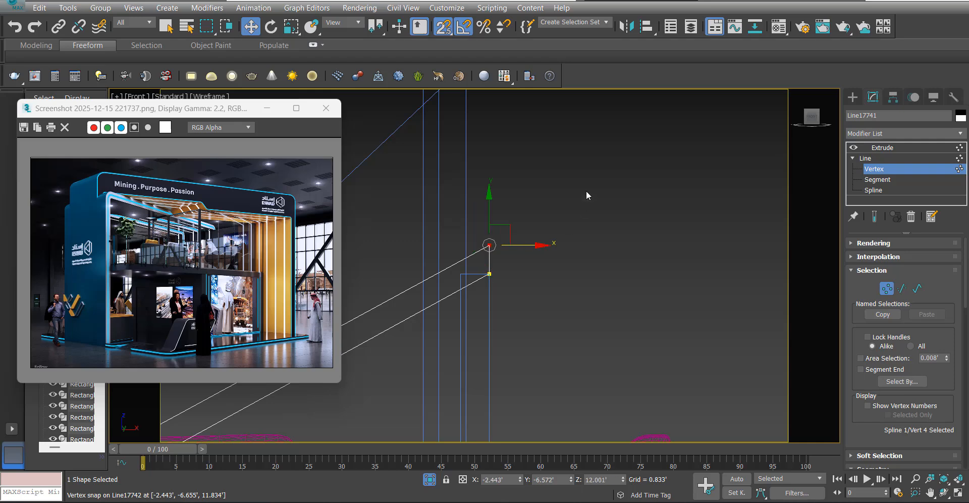
{"action": "scroll", "coordinate": [588, 194], "scroll_direction": "down", "scroll_amount": 7}
{"action": "scroll", "coordinate": [530, 225], "scroll_direction": "up", "scroll_amount": 3}
{"action": "left_click_drag", "start_coordinate": [572, 231], "coordinate": [497, 294]}
{"action": "middle_click_drag", "start_coordinate": [434, 283], "coordinate": [301, 300]}
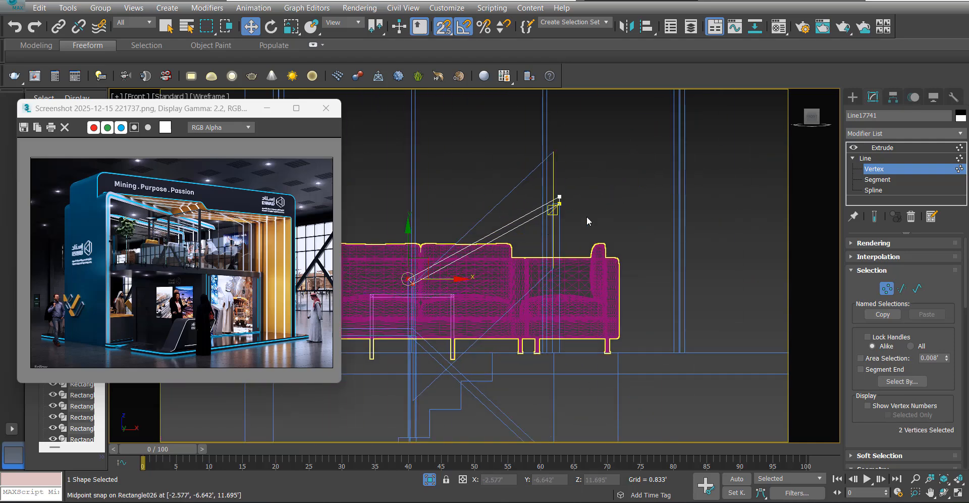
{"action": "left_click", "coordinate": [880, 150]}
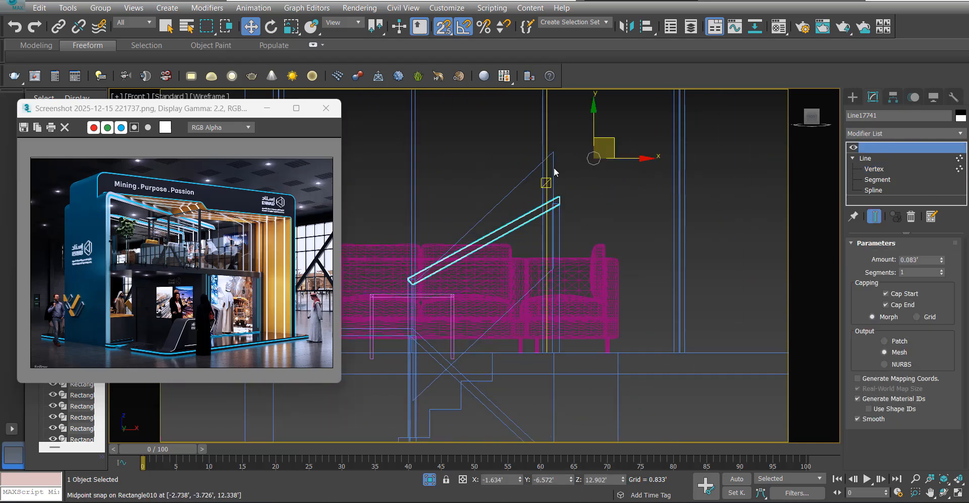
- Lower the two upper-end vertices of the upper-flight glass panel so its sloping top edge meets the handrail's underside
{"action": "left_click", "coordinate": [555, 164]}
{"action": "left_click", "coordinate": [886, 169]}
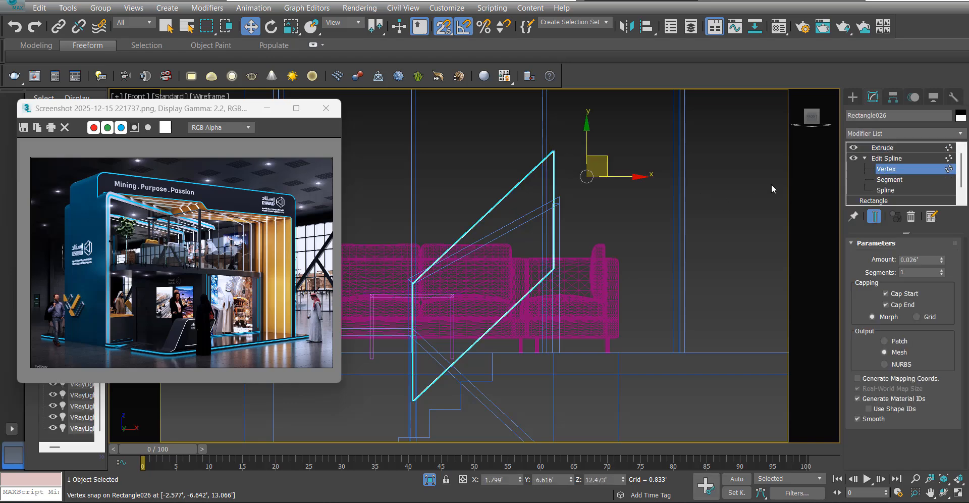
{"action": "left_click_drag", "start_coordinate": [614, 303], "coordinate": [502, 115]}
{"action": "left_click_drag", "start_coordinate": [553, 130], "coordinate": [559, 221]}
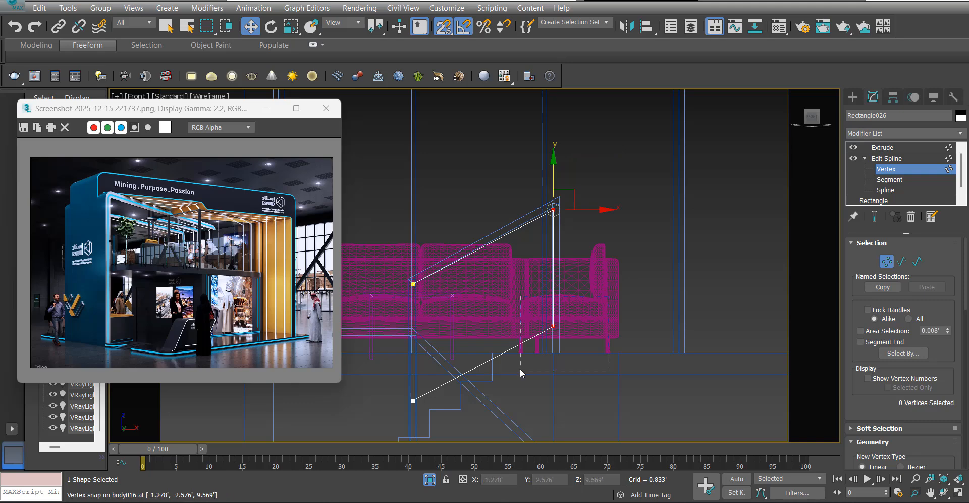
- Raise the two bottom vertices of the upper-flight glass panel slightly to make the glass shallower above the stairs
{"action": "left_click", "coordinate": [554, 326]}
{"action": "left_click", "coordinate": [414, 400], "text": "ctrl"}
{"action": "left_click_drag", "start_coordinate": [414, 370], "coordinate": [415, 355]}
{"action": "left_click", "coordinate": [495, 295]}
{"action": "scroll", "coordinate": [594, 237], "scroll_direction": "down", "scroll_amount": 2}
{"action": "left_click", "coordinate": [894, 148]}
{"action": "scroll", "coordinate": [580, 221], "scroll_direction": "down", "scroll_amount": 4}
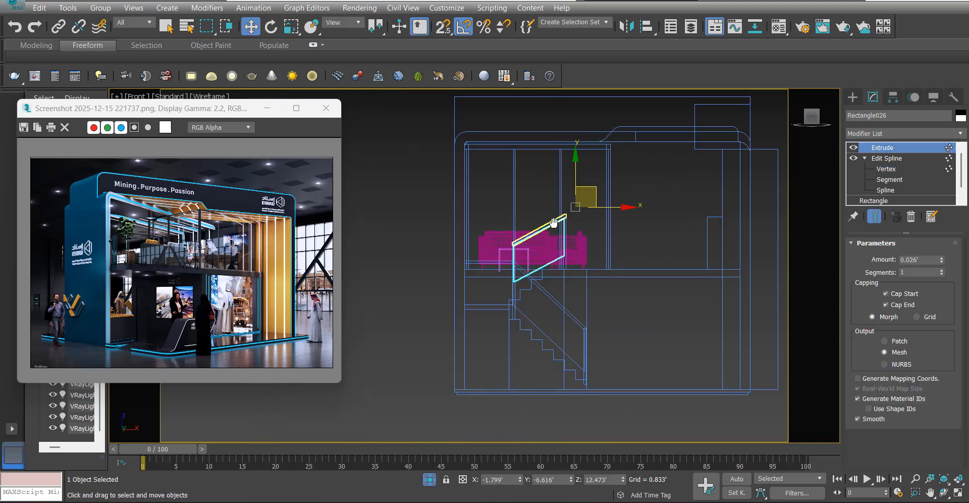
- Draw a horizontal line with snapping from the top of the sloped handrail to the inner edge of the stand's side frame
{"action": "middle_click_drag", "start_coordinate": [552, 220], "coordinate": [393, 221]}
{"action": "left_click", "coordinate": [536, 196]}
{"action": "scroll", "coordinate": [530, 233], "scroll_direction": "up", "scroll_amount": 2}
{"action": "middle_click_drag", "start_coordinate": [530, 235], "coordinate": [619, 253]}
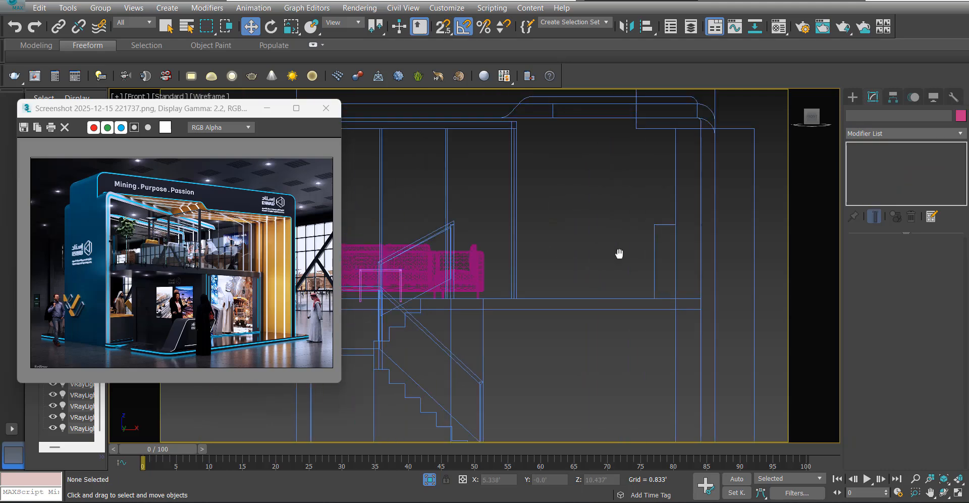
{"action": "right_click", "coordinate": [471, 236], "text": "ctrl"}
{"action": "left_click", "coordinate": [487, 196]}
{"action": "scroll", "coordinate": [462, 220], "scroll_direction": "up", "scroll_amount": 3}
{"action": "key", "text": "s"}
{"action": "left_click", "coordinate": [453, 219]}
{"action": "scroll", "coordinate": [453, 219], "scroll_direction": "down", "scroll_amount": 3}
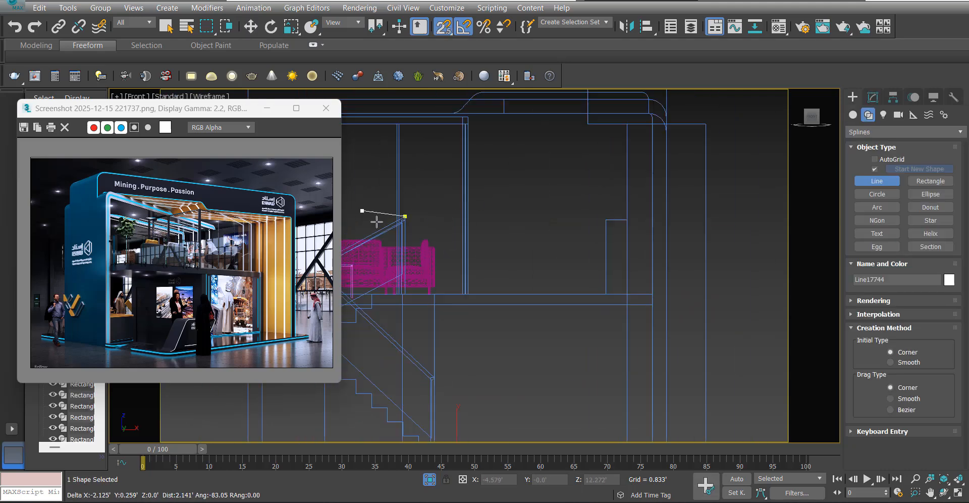
{"action": "key", "text": "w"}
- Outline the horizontal line downward into a thin closed strip forming the upper-floor handrail
{"action": "scroll", "coordinate": [474, 238], "scroll_direction": "up", "scroll_amount": 4}
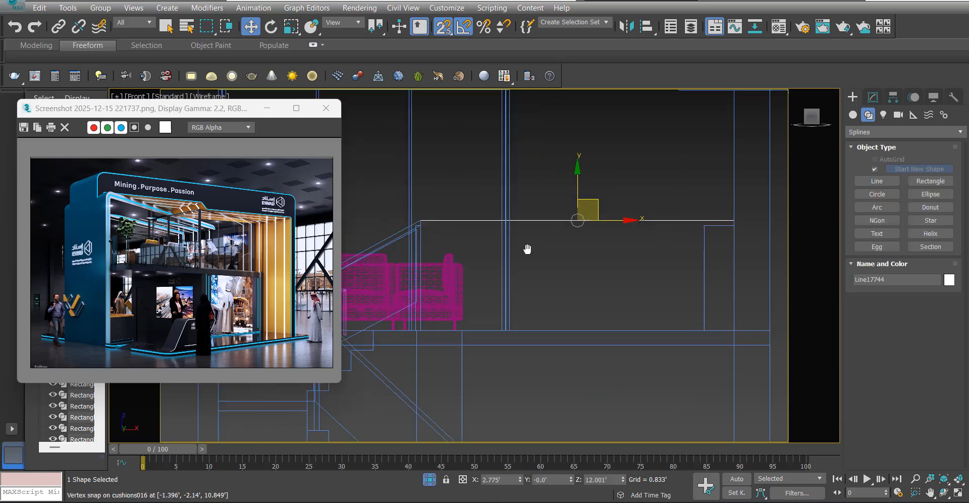
{"action": "middle_click_drag", "start_coordinate": [494, 233], "coordinate": [493, 237]}
{"action": "key", "text": "3"}
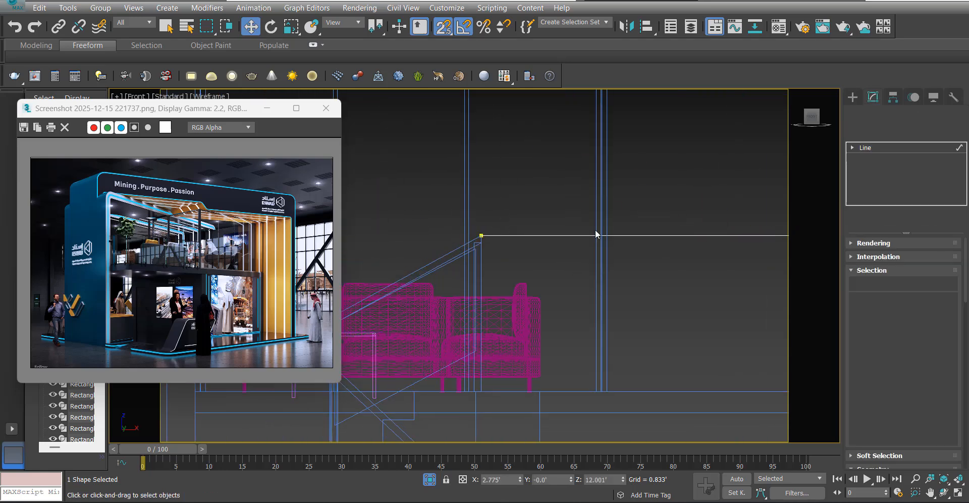
{"action": "left_click", "coordinate": [598, 234]}
{"action": "scroll", "coordinate": [898, 384], "scroll_direction": "down", "scroll_amount": 10}
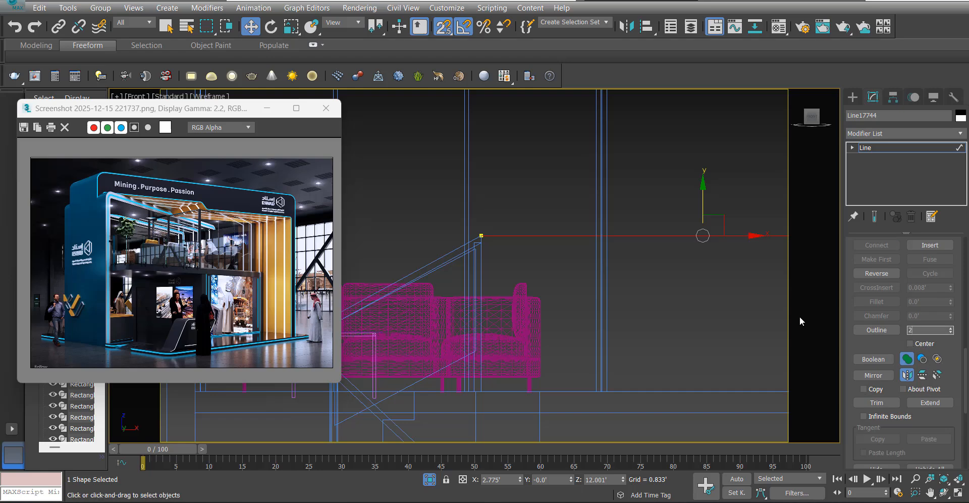
{"action": "key", "text": "Return"}
{"action": "middle_click_drag", "start_coordinate": [542, 208], "coordinate": [537, 230]}
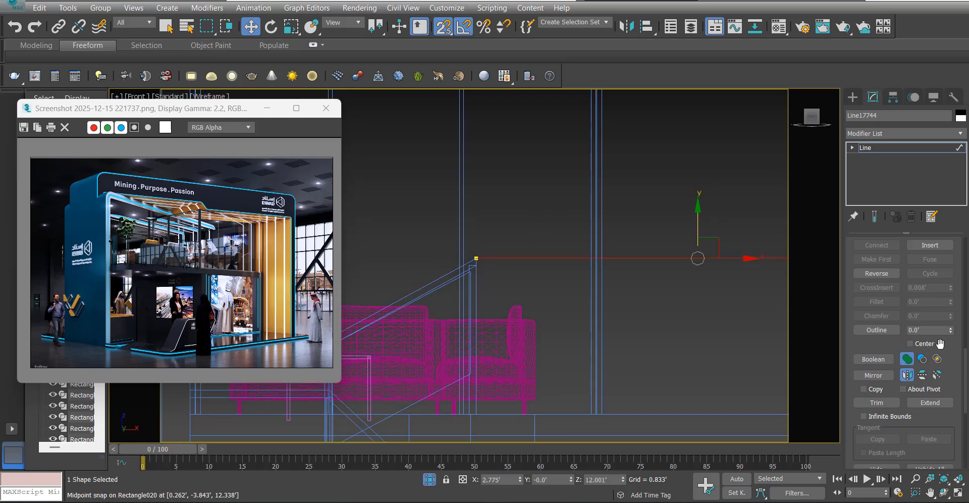
{"action": "key", "text": "Return"}
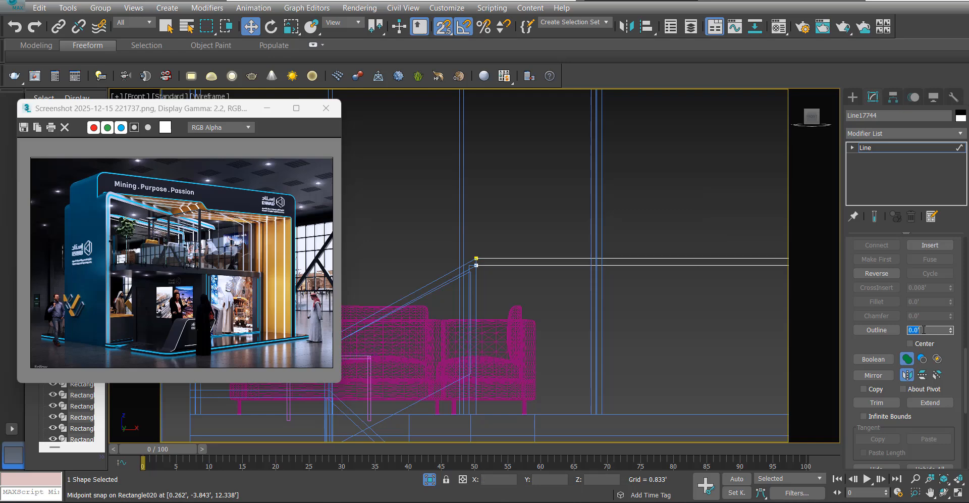
- Extrude the horizontal handrail strip 0.083' and shift it along Y in plan to line up with the stair railing
{"action": "left_click", "coordinate": [875, 134]}
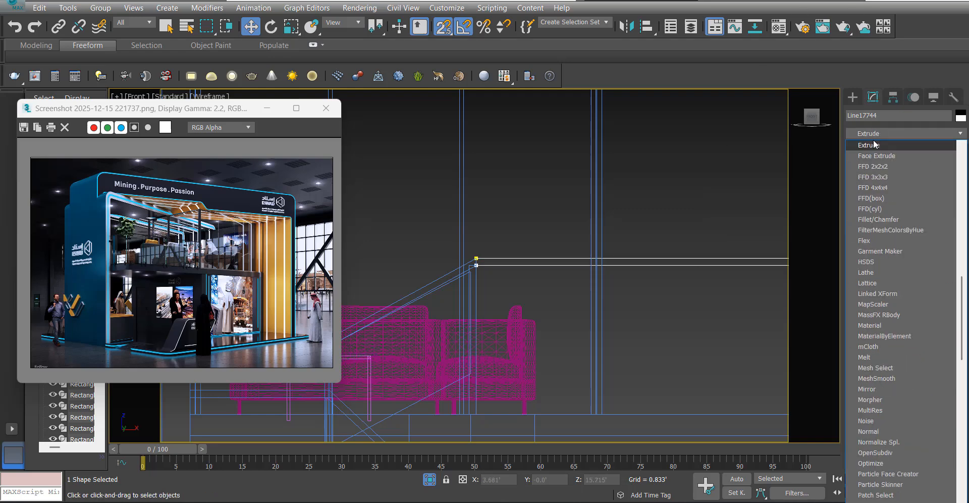
{"action": "left_click", "coordinate": [876, 146]}
{"action": "key", "text": "t"}
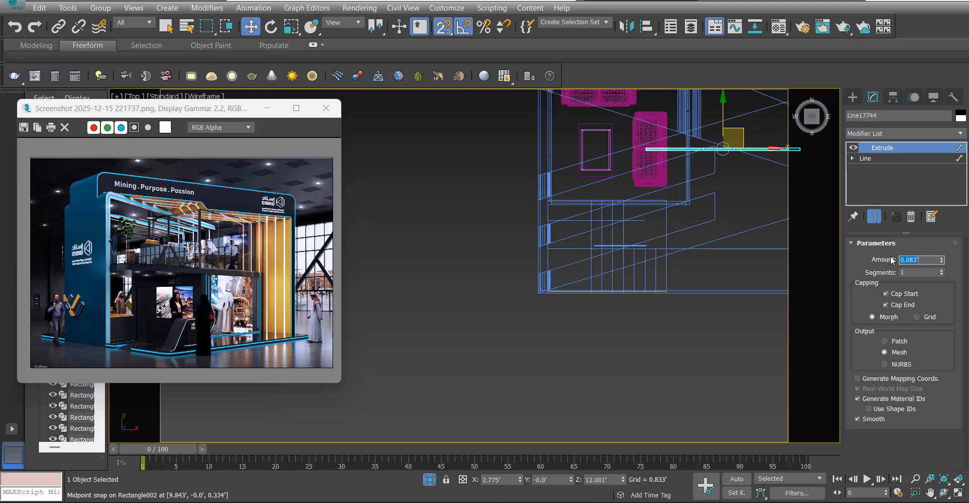
{"action": "scroll", "coordinate": [648, 184], "scroll_direction": "down", "scroll_amount": 3}
{"action": "middle_click_drag", "start_coordinate": [674, 167], "coordinate": [559, 218]}
{"action": "scroll", "coordinate": [560, 218], "scroll_direction": "up", "scroll_amount": 4}
{"action": "left_click_drag", "start_coordinate": [531, 231], "coordinate": [443, 376]}
- Draw a glass panel rectangle below the horizontal handrail, starting level with the stair glass's lower corner and ending at the side frame
{"action": "key", "text": "f"}
{"action": "scroll", "coordinate": [481, 321], "scroll_direction": "up", "scroll_amount": 5}
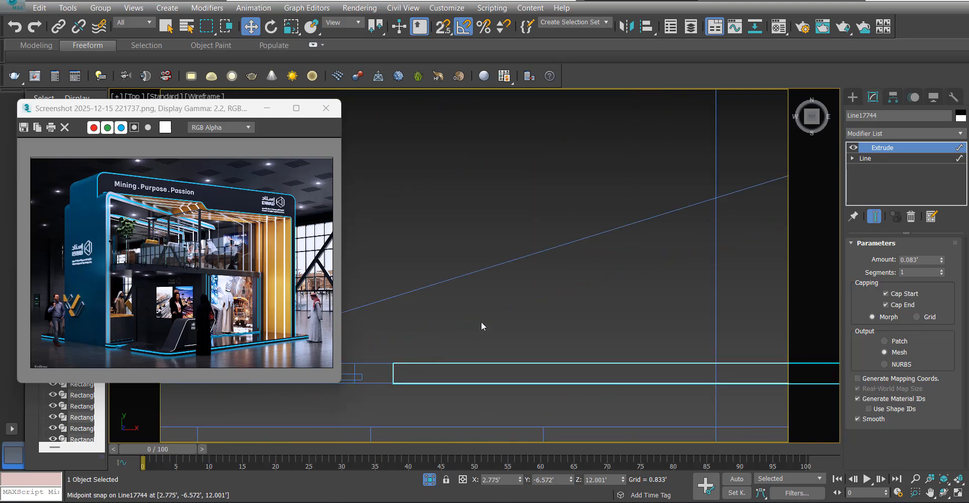
{"action": "scroll", "coordinate": [460, 246], "scroll_direction": "down", "scroll_amount": 6}
{"action": "middle_click_drag", "start_coordinate": [427, 256], "coordinate": [511, 255]}
{"action": "scroll", "coordinate": [470, 290], "scroll_direction": "up", "scroll_amount": 4}
{"action": "right_click", "coordinate": [602, 245]}
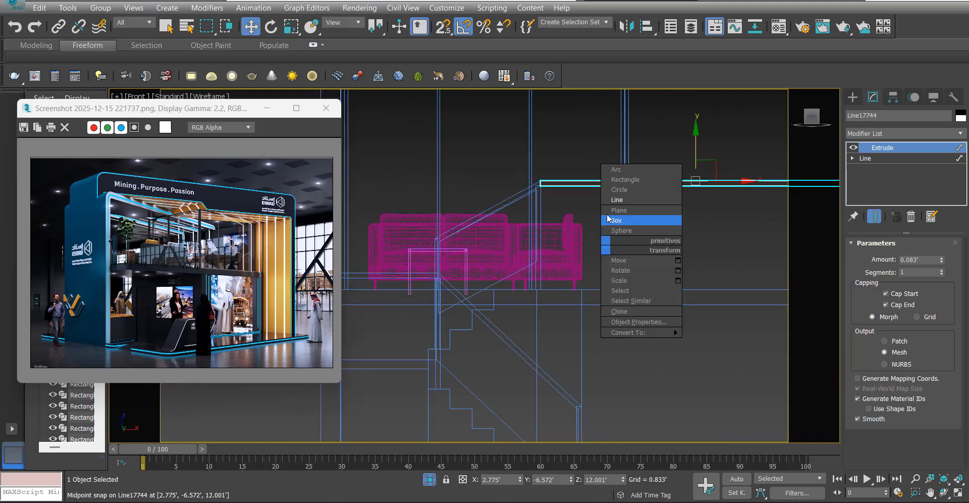
{"action": "left_click", "coordinate": [623, 182]}
{"action": "scroll", "coordinate": [553, 254], "scroll_direction": "up", "scroll_amount": 8}
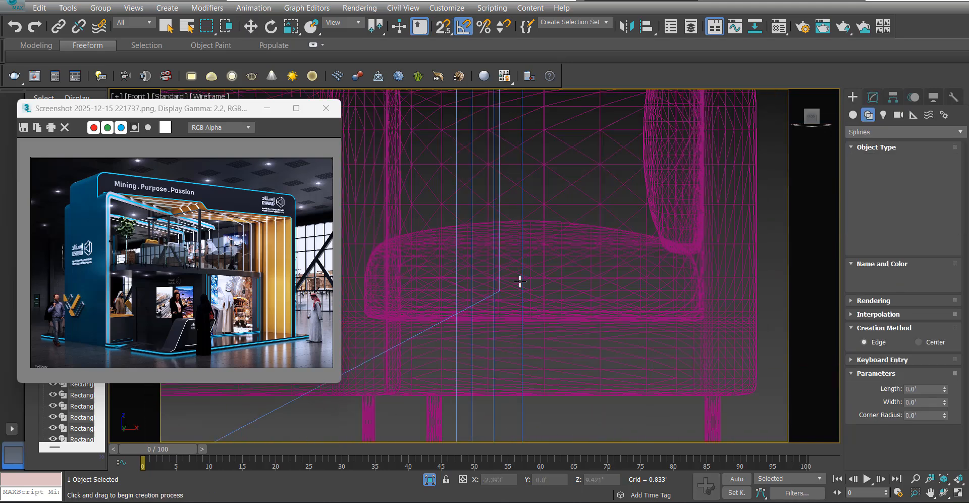
{"action": "left_click_drag", "start_coordinate": [486, 300], "coordinate": [518, 160]}
{"action": "scroll", "coordinate": [537, 211], "scroll_direction": "down", "scroll_amount": 5}
{"action": "scroll", "coordinate": [506, 196], "scroll_direction": "down", "scroll_amount": 5}
{"action": "scroll", "coordinate": [581, 202], "scroll_direction": "up", "scroll_amount": 4}
{"action": "key", "text": "w"}
{"action": "middle_click_drag", "start_coordinate": [498, 186], "coordinate": [716, 247]}
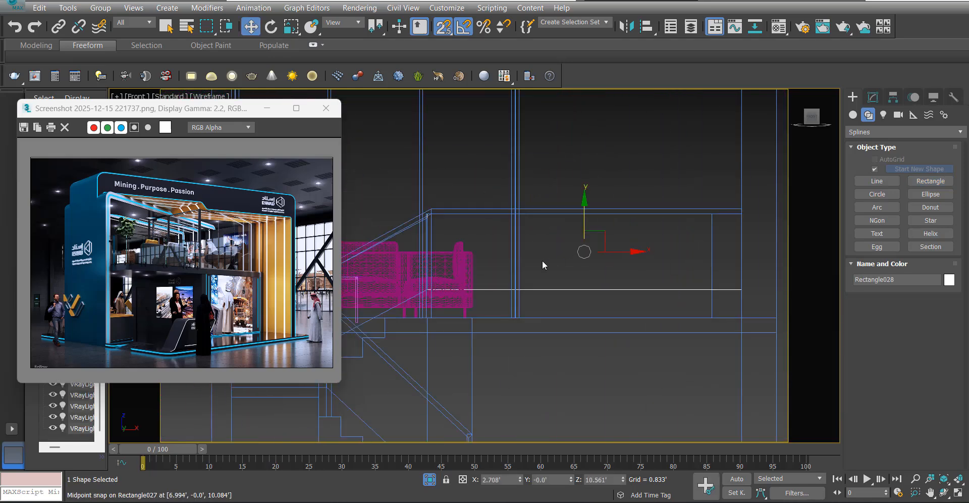
{"action": "middle_click_drag", "start_coordinate": [577, 270], "coordinate": [637, 257]}
- Extrude the new glass panel rectangle by 8mm
{"action": "left_click", "coordinate": [875, 98]}
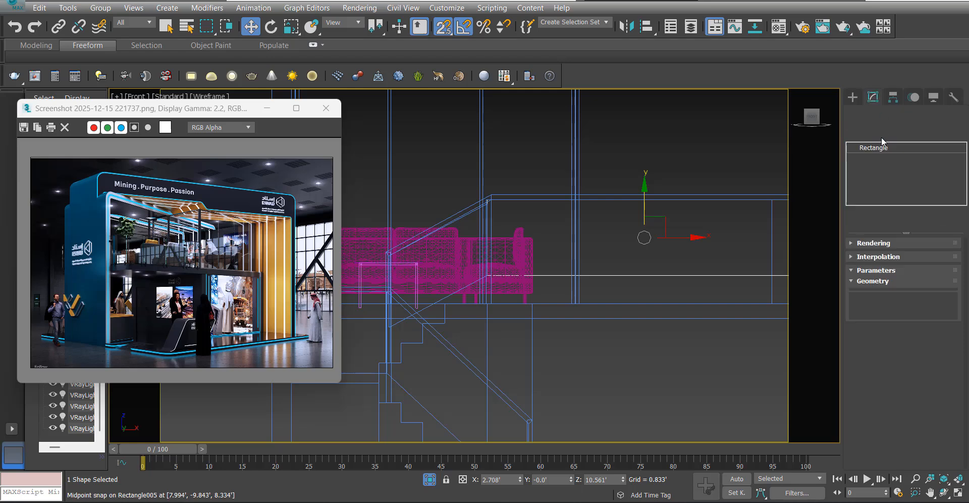
{"action": "left_click", "coordinate": [882, 137]}
{"action": "type", "text": "ex"}
{"action": "key", "text": "Return"}
{"action": "key", "text": "t"}
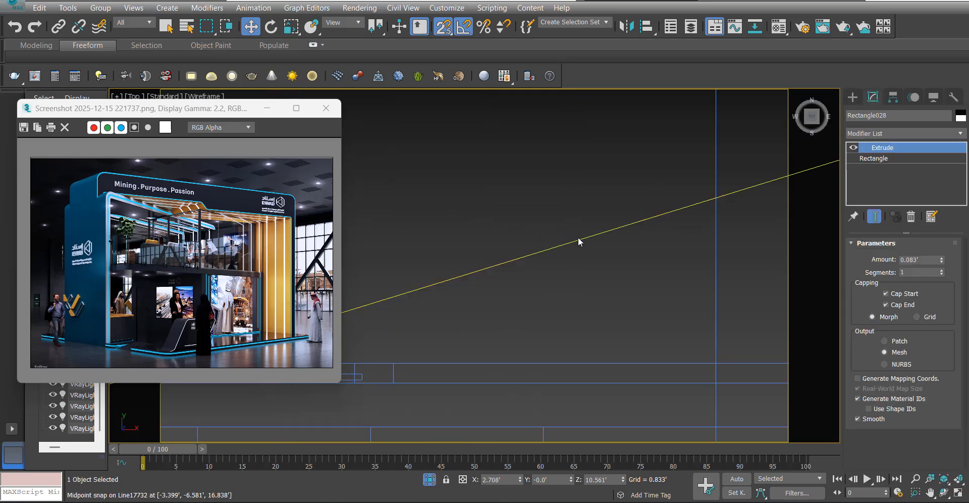
{"action": "scroll", "coordinate": [645, 259], "scroll_direction": "down", "scroll_amount": 8}
{"action": "scroll", "coordinate": [697, 171], "scroll_direction": "up", "scroll_amount": 5}
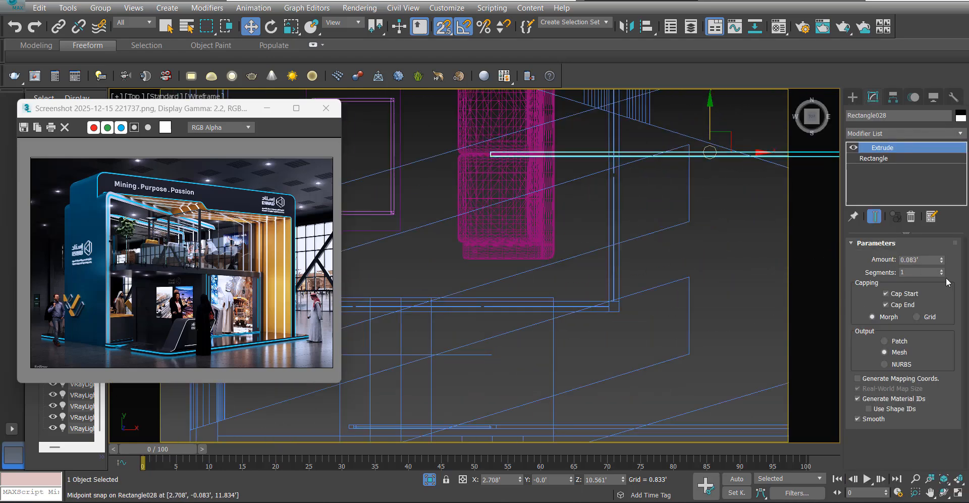
{"action": "left_click", "coordinate": [914, 260]}
{"action": "type", "text": "8mm"}
{"action": "key", "text": "Return"}
- Move the glass panel along Y in plan to the stair railing and snap it in line with the stair glass
{"action": "scroll", "coordinate": [554, 206], "scroll_direction": "down", "scroll_amount": 6}
{"action": "key", "text": "s"}
{"action": "key", "text": "a"}
{"action": "scroll", "coordinate": [605, 208], "scroll_direction": "up", "scroll_amount": 4}
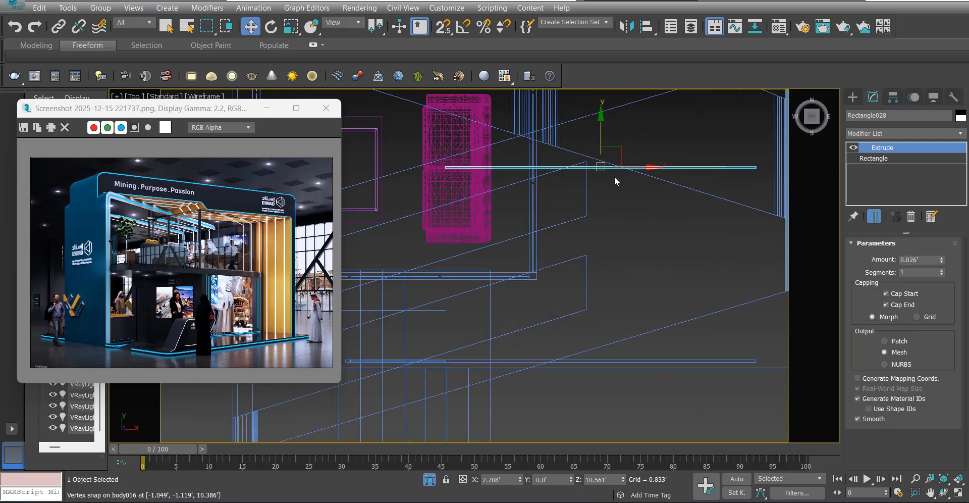
{"action": "left_click_drag", "start_coordinate": [602, 137], "coordinate": [543, 322]}
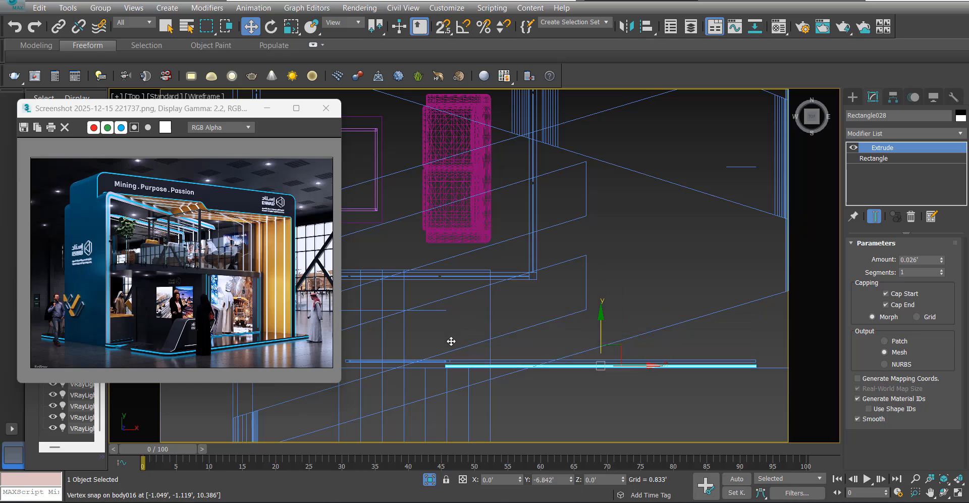
{"action": "scroll", "coordinate": [454, 356], "scroll_direction": "up", "scroll_amount": 5}
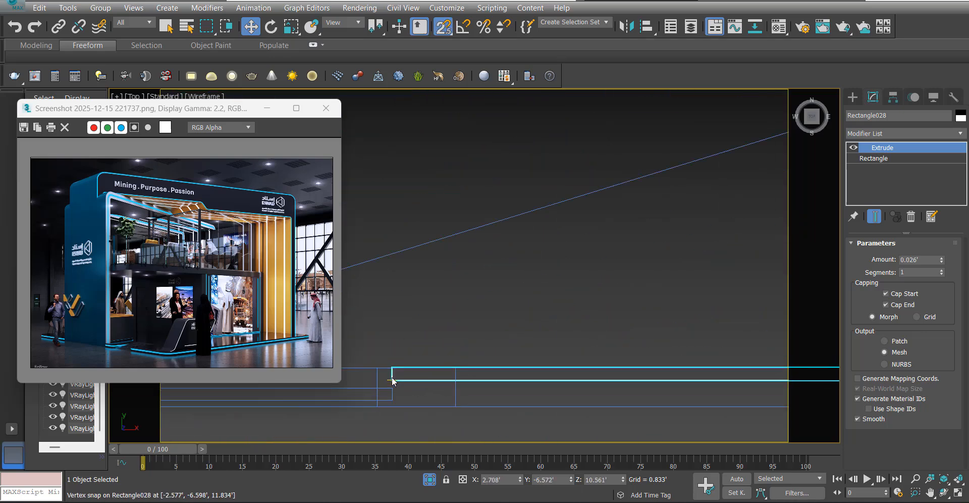
{"action": "left_click_drag", "start_coordinate": [393, 379], "coordinate": [396, 399]}
{"action": "scroll", "coordinate": [489, 331], "scroll_direction": "down", "scroll_amount": 5}
{"action": "key", "text": "s"}
- Examine the new handrail and glass panel in perspective for their fit with the stairs, upper floor and side frame
{"action": "mouse_move", "coordinate": [489, 331]}
{"action": "middle_mouse_down"}
{"action": "mouse_move", "coordinate": [473, 306]}
{"action": "mouse_move", "coordinate": [515, 284]}
{"action": "mouse_move", "coordinate": [479, 278]}
{"action": "mouse_move", "coordinate": [559, 302]}
{"action": "middle_mouse_up"}
{"action": "key", "text": "p"}
{"action": "key", "text": "z"}
{"action": "scroll", "coordinate": [479, 278], "scroll_direction": "down", "scroll_amount": 4}
{"action": "scroll", "coordinate": [593, 207], "scroll_direction": "up", "scroll_amount": 4}
{"action": "left_click", "coordinate": [593, 207]}
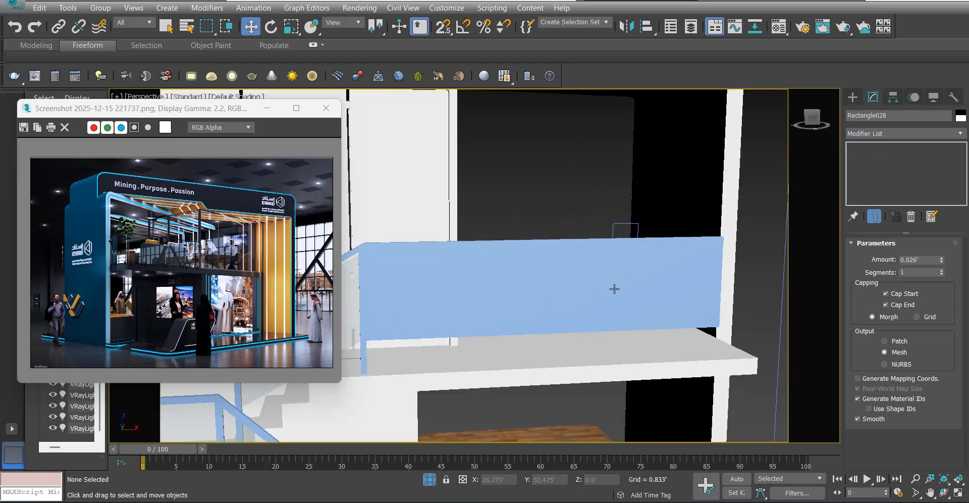
{"action": "middle_click_drag", "start_coordinate": [634, 312], "coordinate": [603, 309], "text": "alt"}
{"action": "scroll", "coordinate": [591, 290], "scroll_direction": "down", "scroll_amount": 4}
{"action": "mouse_move", "coordinate": [578, 275]}
{"action": "middle_mouse_down", "text": "alt"}
{"action": "mouse_move", "coordinate": [558, 294]}
{"action": "mouse_move", "coordinate": [591, 268]}
{"action": "middle_mouse_up", "text": "alt"}
{"action": "scroll", "coordinate": [585, 277], "scroll_direction": "up", "scroll_amount": 3}
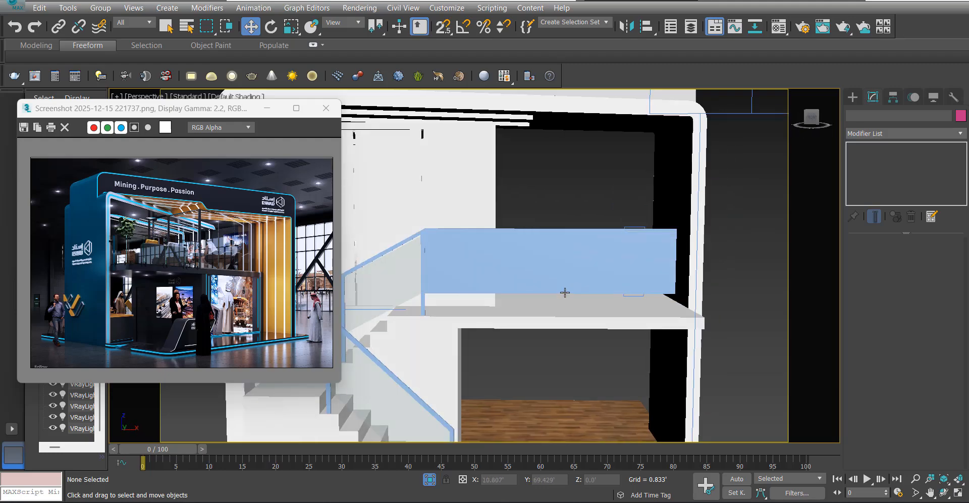
{"action": "middle_click_drag", "start_coordinate": [638, 298], "coordinate": [638, 487]}
- Add an Edit Spline modifier between the upper-floor glass panel's rectangle and its Extrude
{"action": "left_click", "coordinate": [557, 248]}
{"action": "scroll", "coordinate": [557, 248], "scroll_direction": "down", "scroll_amount": 3}
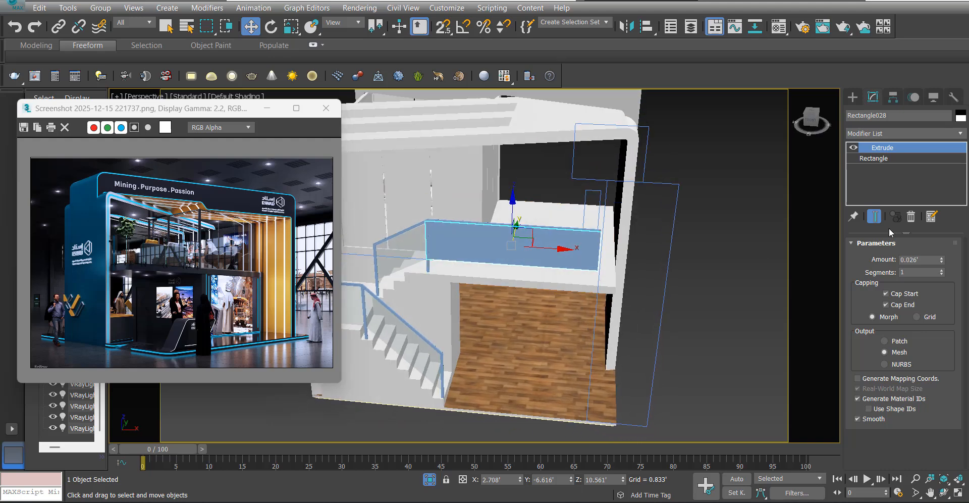
{"action": "middle_click_drag", "start_coordinate": [533, 309], "coordinate": [540, 230], "text": "alt"}
{"action": "left_click", "coordinate": [920, 132]}
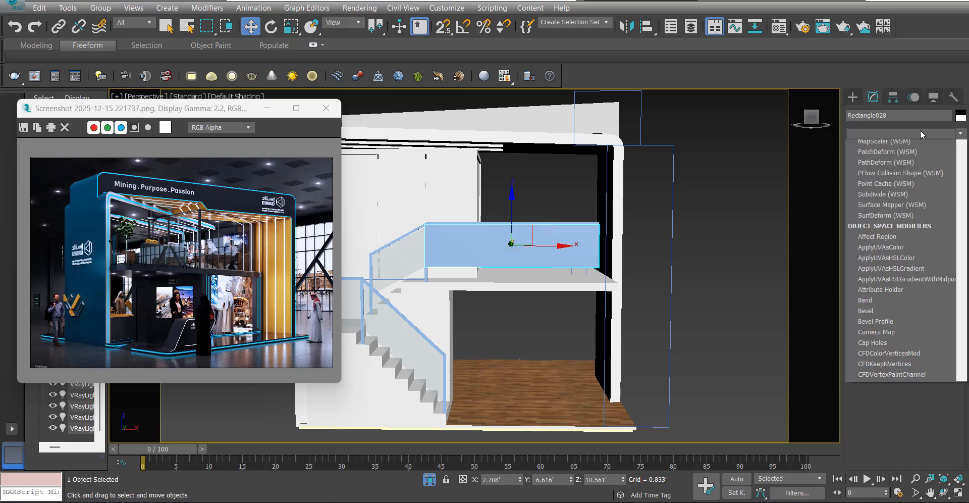
{"action": "scroll", "coordinate": [909, 161], "scroll_direction": "down", "scroll_amount": 5}
{"action": "left_click", "coordinate": [894, 185]}
- Stretch the glass panel's two far-end vertices along X beyond the handrail's end, stopping short of the upper floor's edge
{"action": "left_click_drag", "start_coordinate": [566, 302], "coordinate": [611, 207]}
{"action": "scroll", "coordinate": [619, 253], "scroll_direction": "up", "scroll_amount": 4}
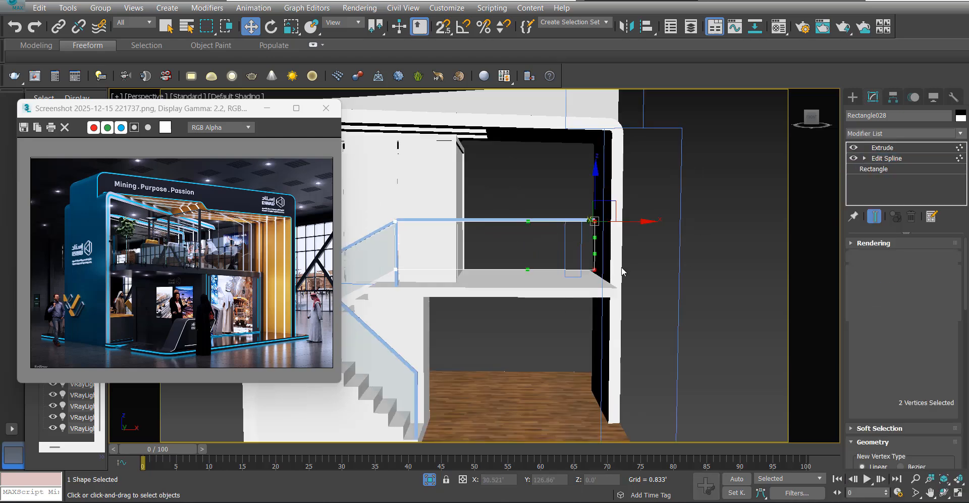
{"action": "middle_click_drag", "start_coordinate": [613, 212], "coordinate": [560, 233], "text": "alt"}
{"action": "key", "text": "f"}
{"action": "scroll", "coordinate": [621, 216], "scroll_direction": "up", "scroll_amount": 5}
{"action": "key", "text": "F3"}
{"action": "scroll", "coordinate": [545, 261], "scroll_direction": "up", "scroll_amount": 3}
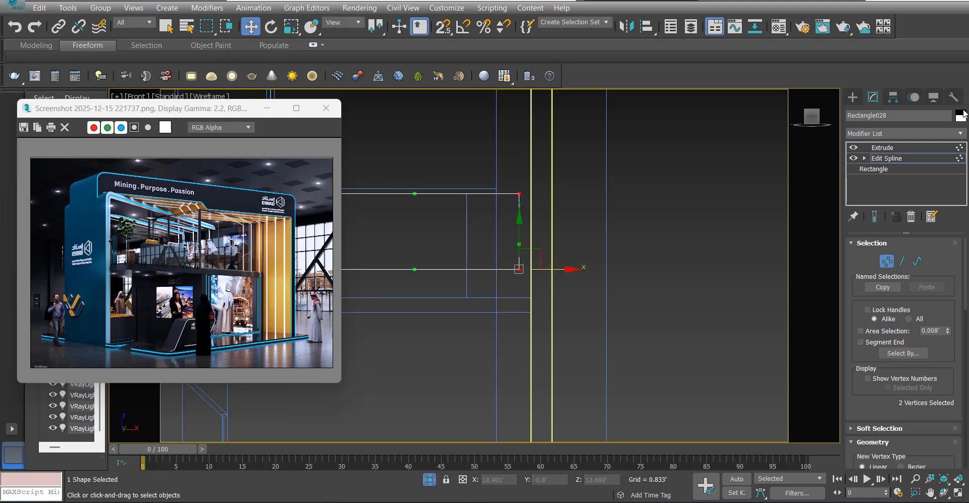
{"action": "left_click", "coordinate": [669, 218]}
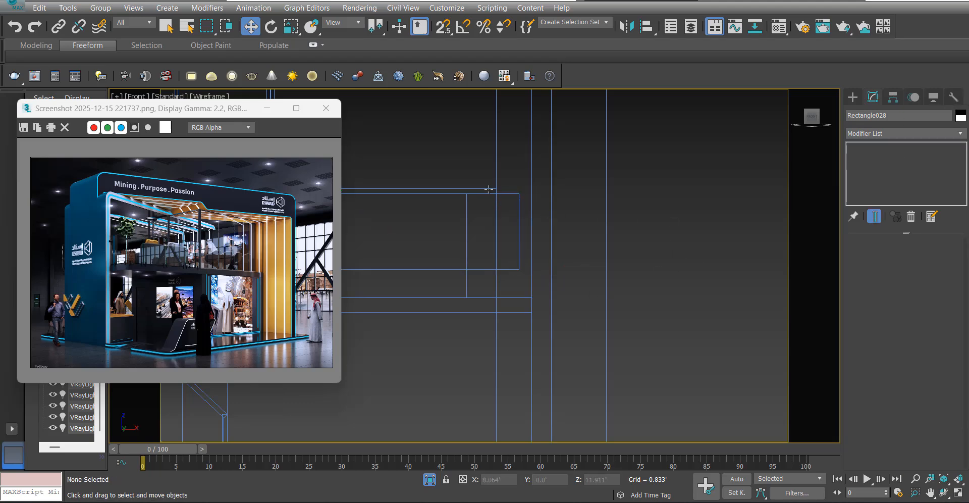
- Extend the horizontal handrail's two far-end vertices along X to the upper floor's outer edge
{"action": "left_click", "coordinate": [480, 192]}
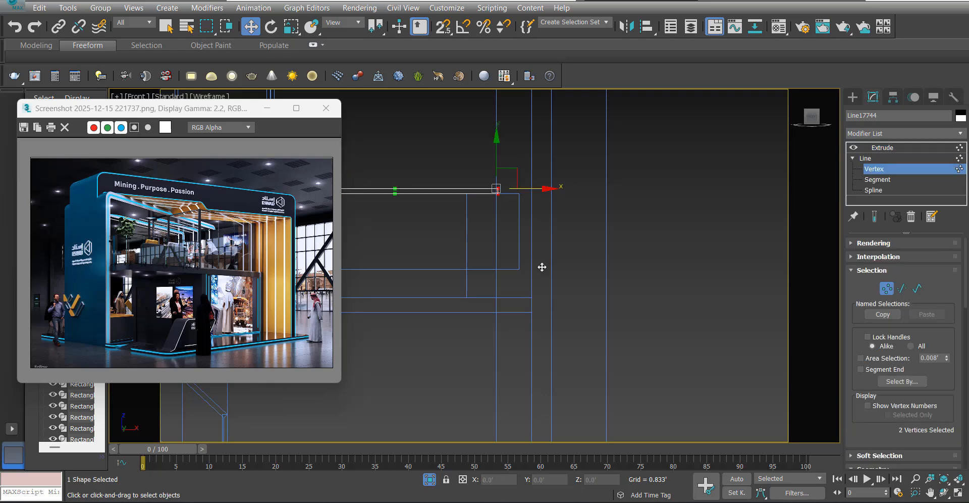
{"action": "left_click", "coordinate": [892, 150]}
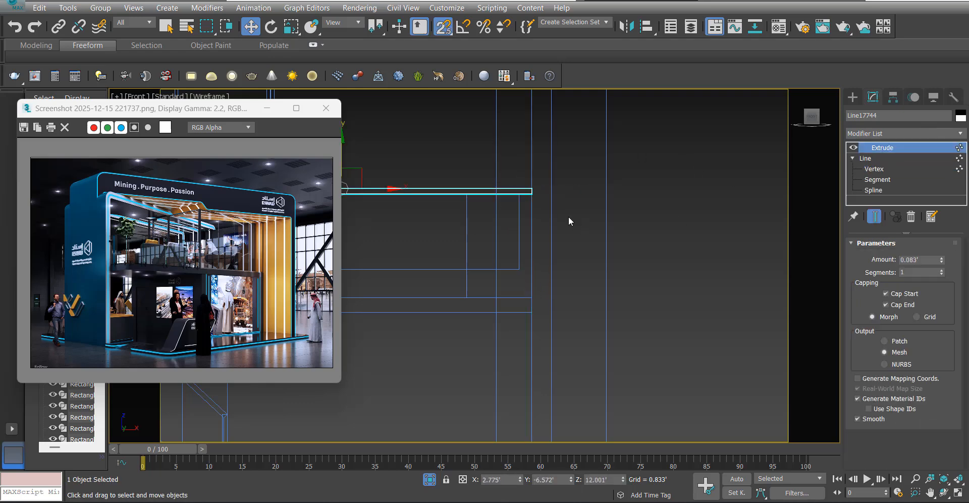
{"action": "scroll", "coordinate": [575, 204], "scroll_direction": "down", "scroll_amount": 2}
{"action": "middle_click_drag", "start_coordinate": [551, 215], "coordinate": [625, 214]}
{"action": "key", "text": "p"}
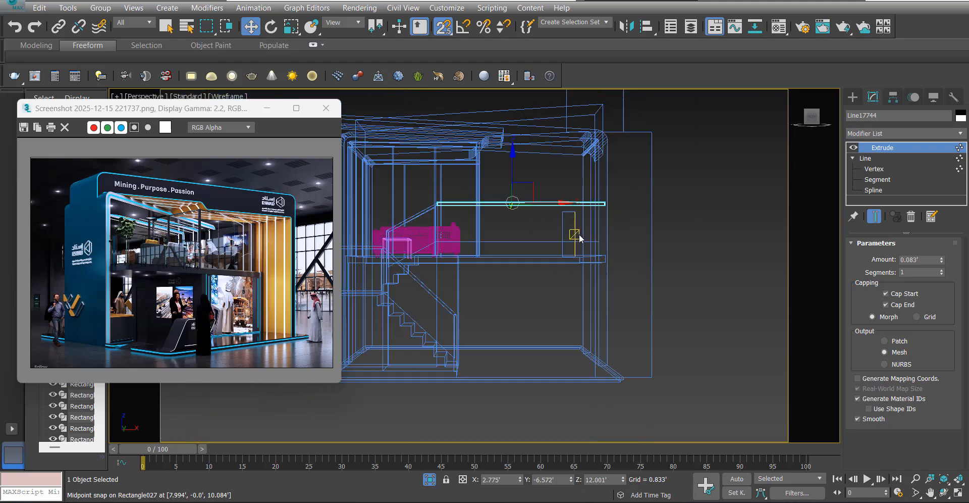
- Copy the post at the top of the stairs along X to the middle of the upper-floor glass, at about X 3.3'
{"action": "middle_click_drag", "start_coordinate": [580, 237], "coordinate": [578, 251], "text": "alt"}
{"action": "key", "text": "s"}
{"action": "scroll", "coordinate": [574, 218], "scroll_direction": "up", "scroll_amount": 3}
{"action": "key", "text": "F3"}
{"action": "scroll", "coordinate": [574, 218], "scroll_direction": "down", "scroll_amount": 3}
{"action": "scroll", "coordinate": [500, 246], "scroll_direction": "up", "scroll_amount": 5}
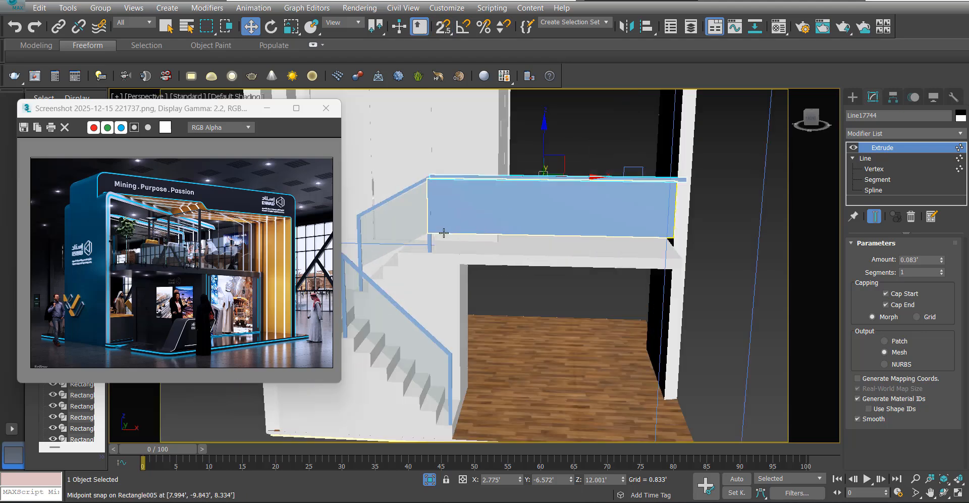
{"action": "left_click", "coordinate": [430, 243]}
{"action": "left_click_drag", "start_coordinate": [452, 221], "coordinate": [571, 222]}
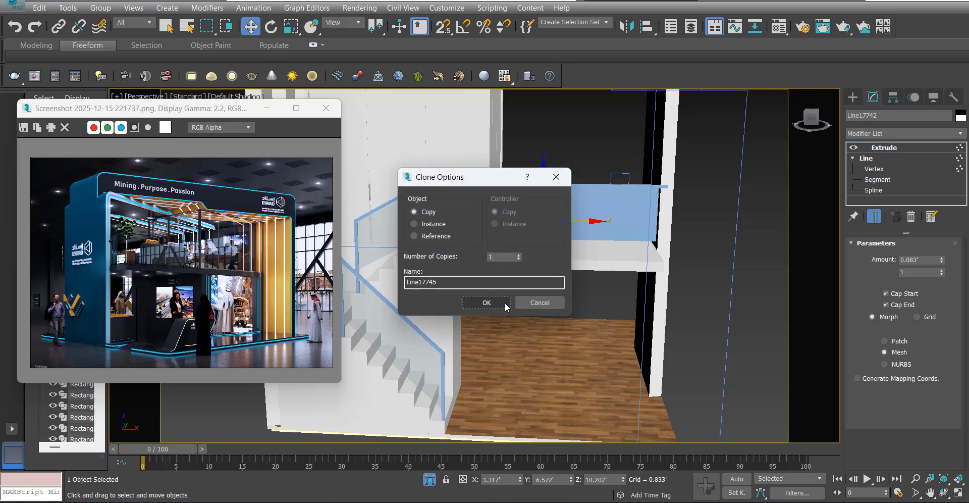
{"action": "key", "text": "Return"}
{"action": "scroll", "coordinate": [567, 234], "scroll_direction": "down", "scroll_amount": 4}
{"action": "scroll", "coordinate": [567, 234], "scroll_direction": "up", "scroll_amount": 3}
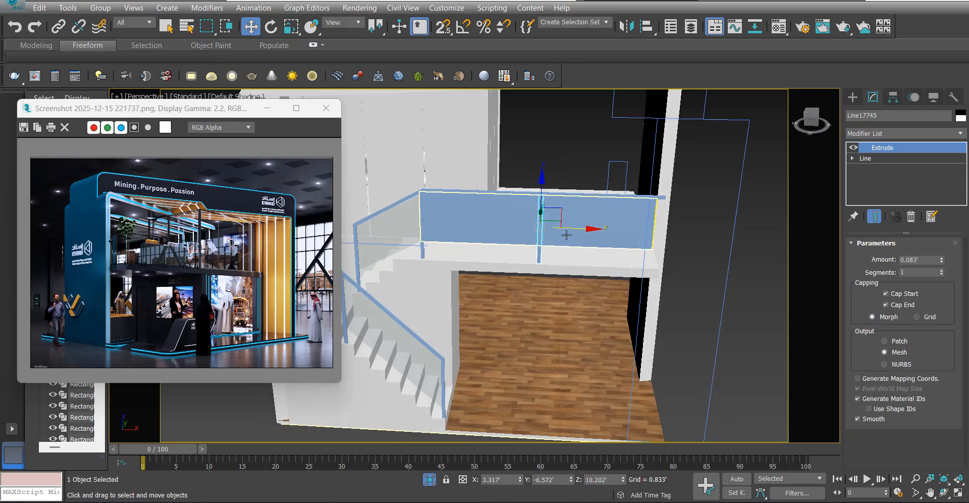
- Copy the middle post along X to the far end of the upper-floor handrail, at about X 9.05'
{"action": "left_click_drag", "start_coordinate": [573, 228], "coordinate": [690, 228]}
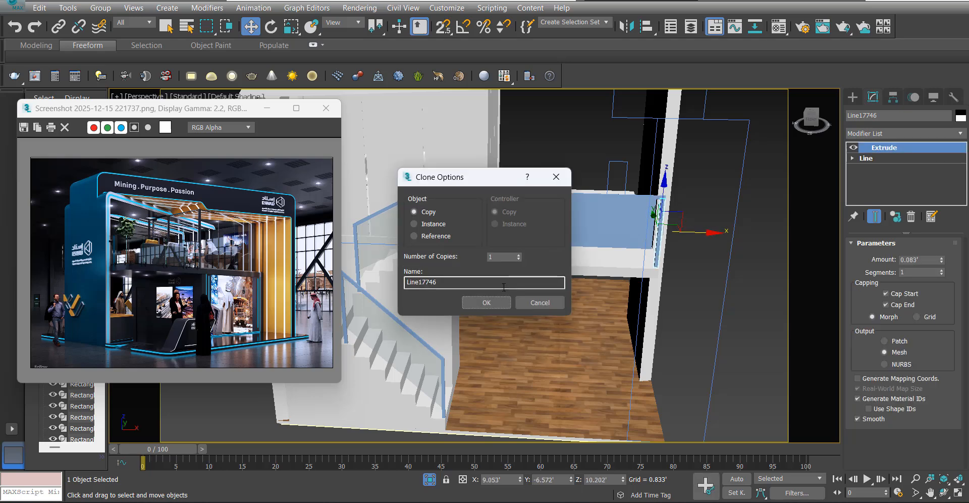
{"action": "key", "text": "Return"}
{"action": "scroll", "coordinate": [652, 206], "scroll_direction": "up", "scroll_amount": 5}
{"action": "middle_click_drag", "start_coordinate": [652, 206], "coordinate": [685, 228], "text": "alt"}
{"action": "middle_click_drag", "start_coordinate": [605, 243], "coordinate": [622, 226], "text": "alt"}
{"action": "scroll", "coordinate": [622, 226], "scroll_direction": "down", "scroll_amount": 5}
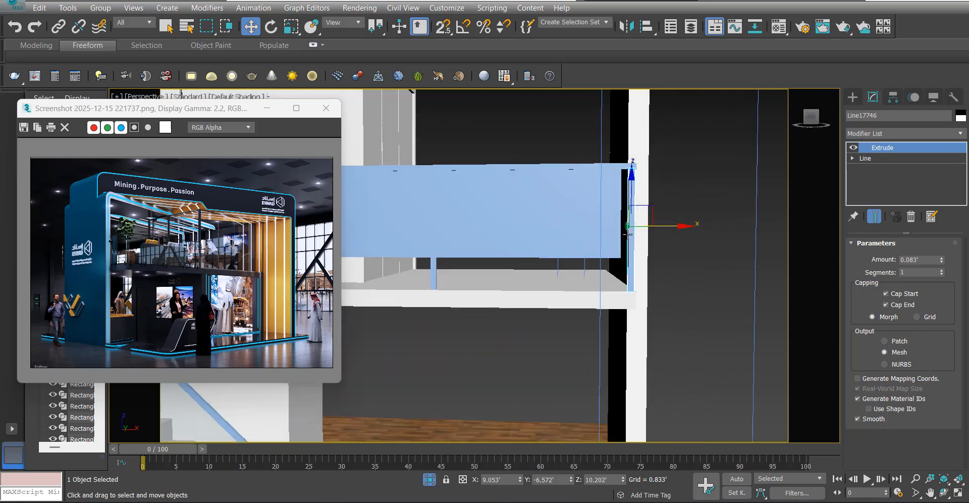
- Snap the far-end post's top outer corner to the underside corner of the handrail's end using 3D snapping
{"action": "scroll", "coordinate": [640, 172], "scroll_direction": "up", "scroll_amount": 6}
{"action": "middle_click_drag", "start_coordinate": [640, 171], "coordinate": [579, 213], "text": "alt"}
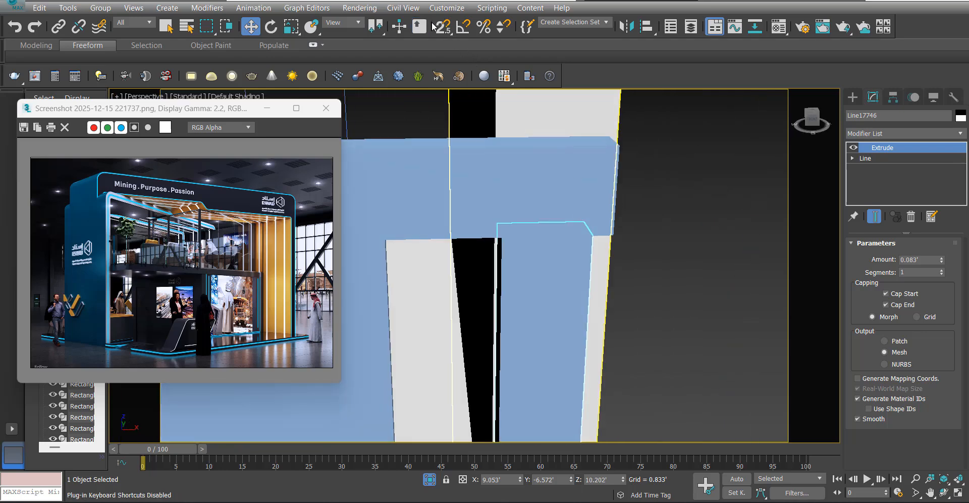
{"action": "key", "text": "F3"}
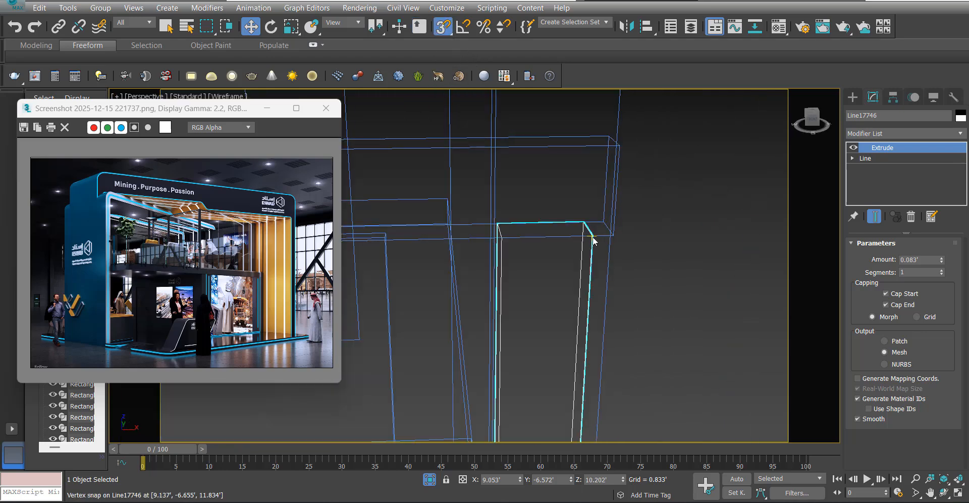
{"action": "left_click_drag", "start_coordinate": [593, 238], "coordinate": [609, 235]}
{"action": "scroll", "coordinate": [646, 223], "scroll_direction": "down", "scroll_amount": 5}
{"action": "middle_click_drag", "start_coordinate": [647, 229], "coordinate": [637, 207], "text": "alt"}
{"action": "key", "text": "s"}
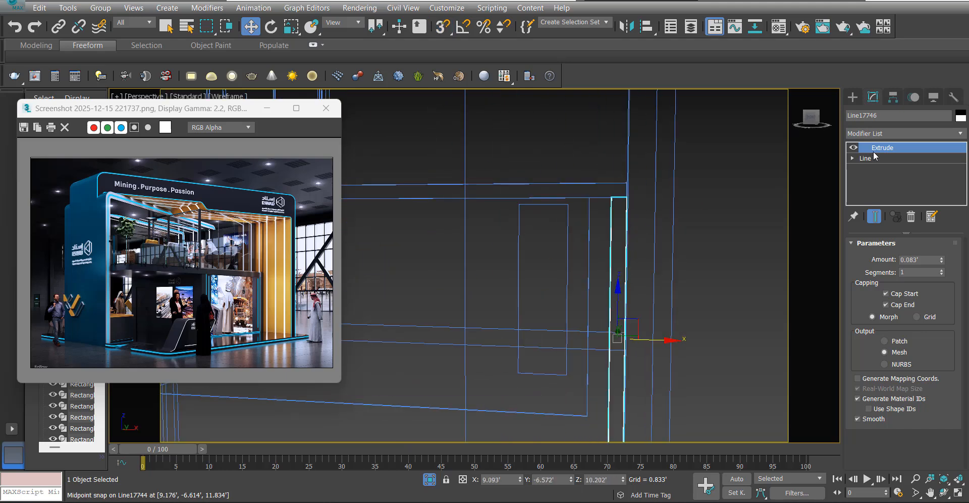
- Stretch the end vertices of the upper-floor railing's glass panel out to the end post
{"action": "left_click", "coordinate": [586, 222]}
{"action": "key", "text": "F3"}
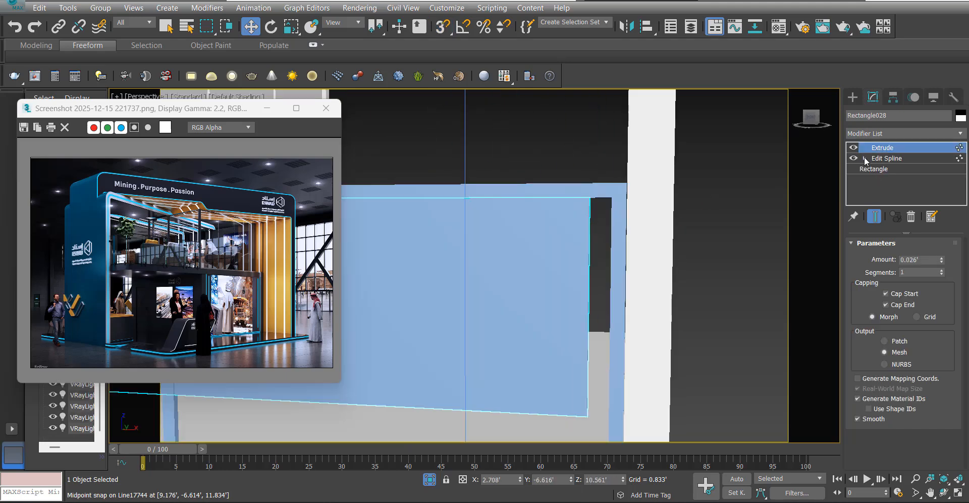
{"action": "left_click_drag", "start_coordinate": [609, 146], "coordinate": [519, 450]}
{"action": "scroll", "coordinate": [519, 450], "scroll_direction": "down", "scroll_amount": 4}
{"action": "middle_click_drag", "start_coordinate": [553, 300], "coordinate": [587, 355], "text": "alt"}
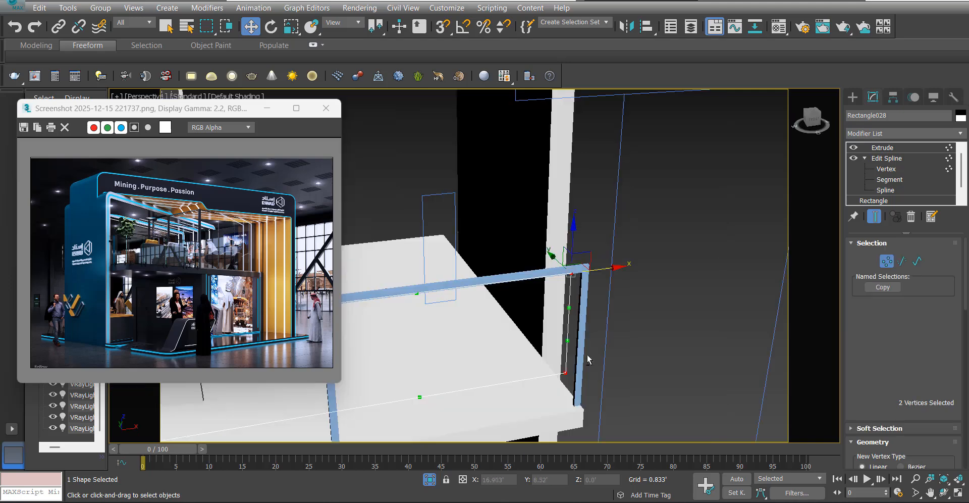
{"action": "scroll", "coordinate": [587, 269], "scroll_direction": "up", "scroll_amount": 4}
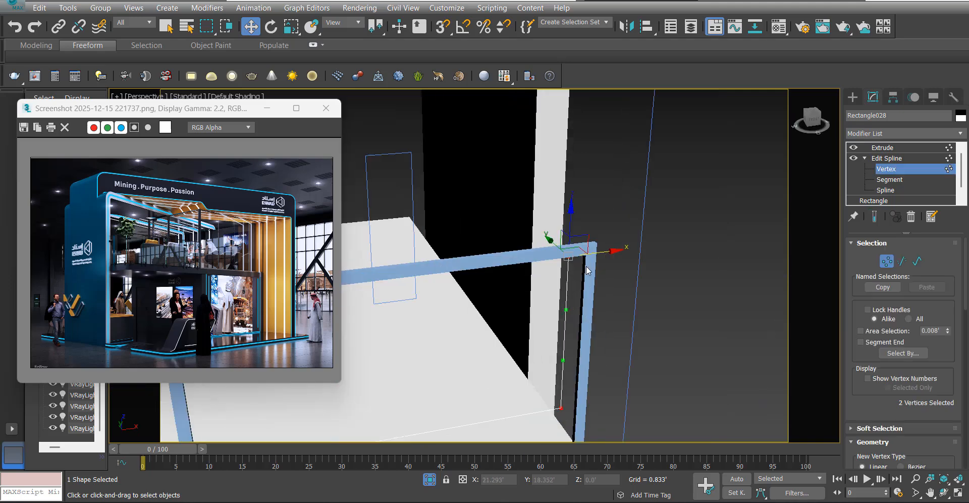
{"action": "left_click", "coordinate": [919, 148]}
{"action": "left_click", "coordinate": [613, 228]}
- Assign the transparent glass material to the upper-floor railing panel
{"action": "key", "text": "s"}
{"action": "scroll", "coordinate": [613, 227], "scroll_direction": "down", "scroll_amount": 8}
{"action": "middle_click_drag", "start_coordinate": [611, 278], "coordinate": [597, 263], "text": "alt"}
{"action": "scroll", "coordinate": [593, 250], "scroll_direction": "up", "scroll_amount": 6}
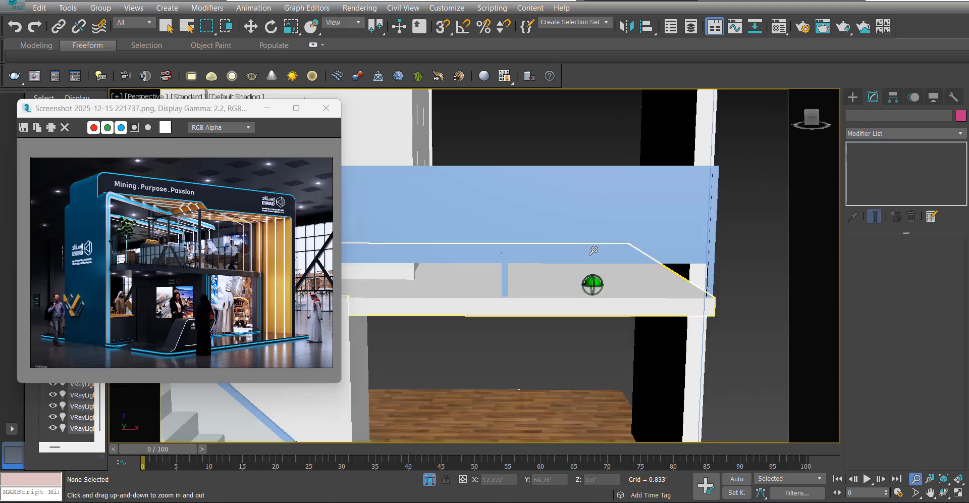
{"action": "scroll", "coordinate": [594, 250], "scroll_direction": "up", "scroll_amount": 1}
{"action": "left_click", "coordinate": [554, 221]}
{"action": "scroll", "coordinate": [554, 221], "scroll_direction": "down", "scroll_amount": 2}
{"action": "middle_click_drag", "start_coordinate": [469, 248], "coordinate": [563, 270]}
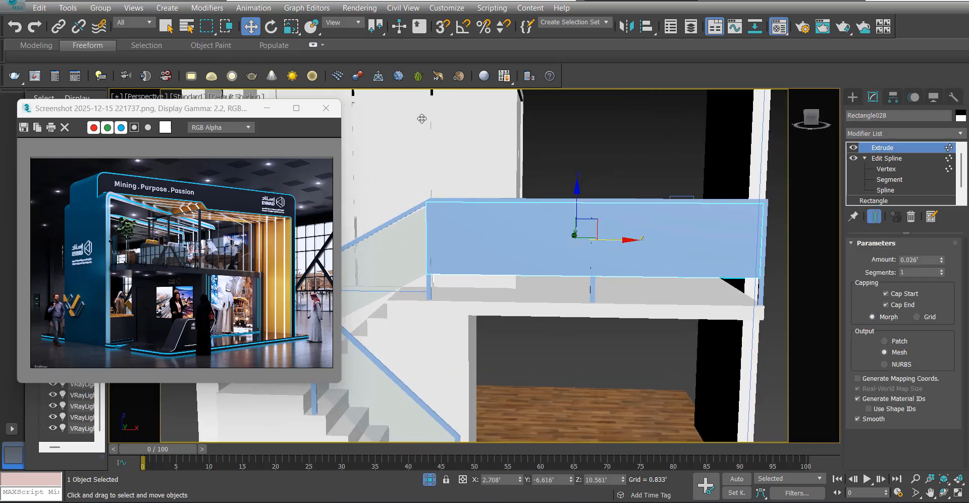
{"action": "key", "text": "m"}
{"action": "left_click_drag", "start_coordinate": [755, 163], "coordinate": [641, 223]}
{"action": "key", "text": "m"}
{"action": "left_click", "coordinate": [606, 190]}
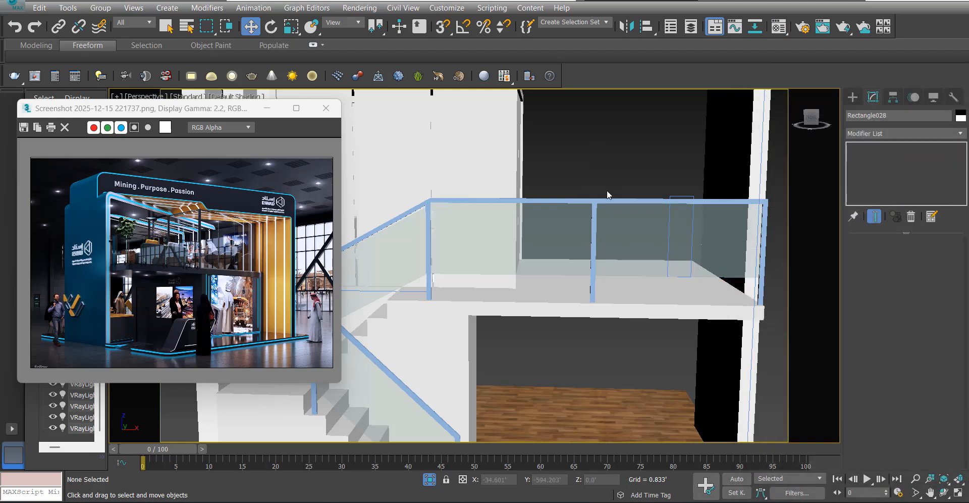
- Copy the upper-floor railing's glass panel, handrail and two posts to the opposite edge of the floor slab
{"action": "scroll", "coordinate": [606, 191], "scroll_direction": "down", "scroll_amount": 5}
{"action": "middle_click_drag", "start_coordinate": [592, 239], "coordinate": [550, 223], "text": "alt"}
{"action": "scroll", "coordinate": [531, 243], "scroll_direction": "up", "scroll_amount": 4}
{"action": "scroll", "coordinate": [586, 205], "scroll_direction": "up", "scroll_amount": 5}
{"action": "left_click", "coordinate": [580, 203]}
{"action": "scroll", "coordinate": [551, 222], "scroll_direction": "up", "scroll_amount": 5}
{"action": "left_click", "coordinate": [546, 173], "text": "ctrl"}
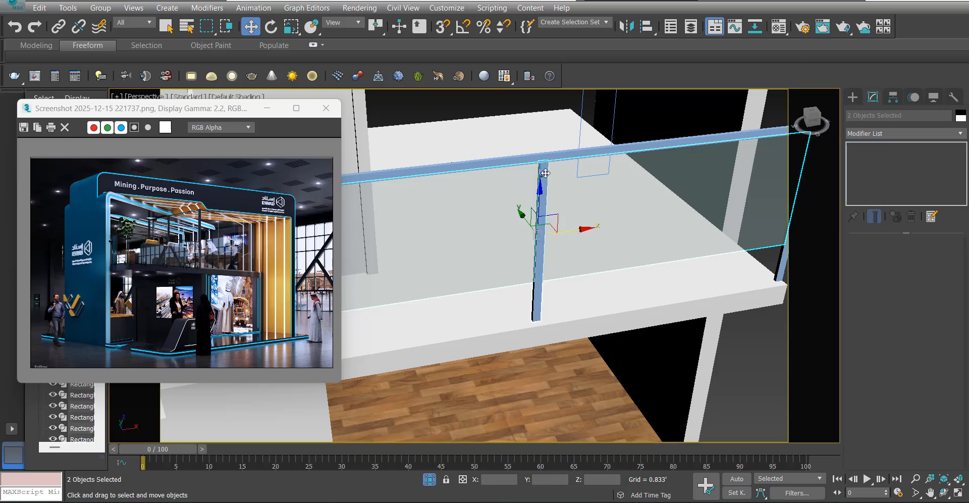
{"action": "scroll", "coordinate": [536, 184], "scroll_direction": "down", "scroll_amount": 5}
{"action": "middle_click_drag", "start_coordinate": [555, 187], "coordinate": [510, 204], "text": "alt"}
{"action": "scroll", "coordinate": [594, 203], "scroll_direction": "up", "scroll_amount": 5}
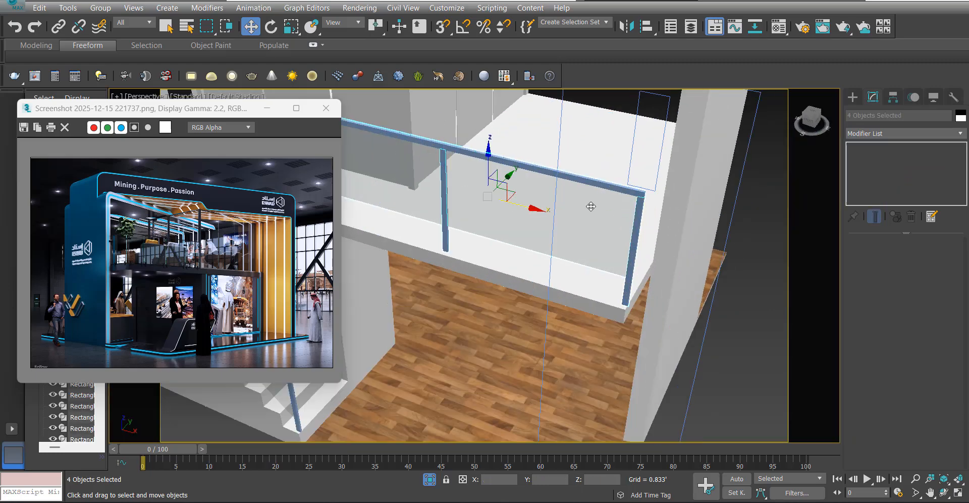
{"action": "scroll", "coordinate": [591, 207], "scroll_direction": "down", "scroll_amount": 5}
{"action": "middle_click_drag", "start_coordinate": [590, 206], "coordinate": [543, 202], "text": "alt"}
{"action": "scroll", "coordinate": [543, 203], "scroll_direction": "up", "scroll_amount": 5}
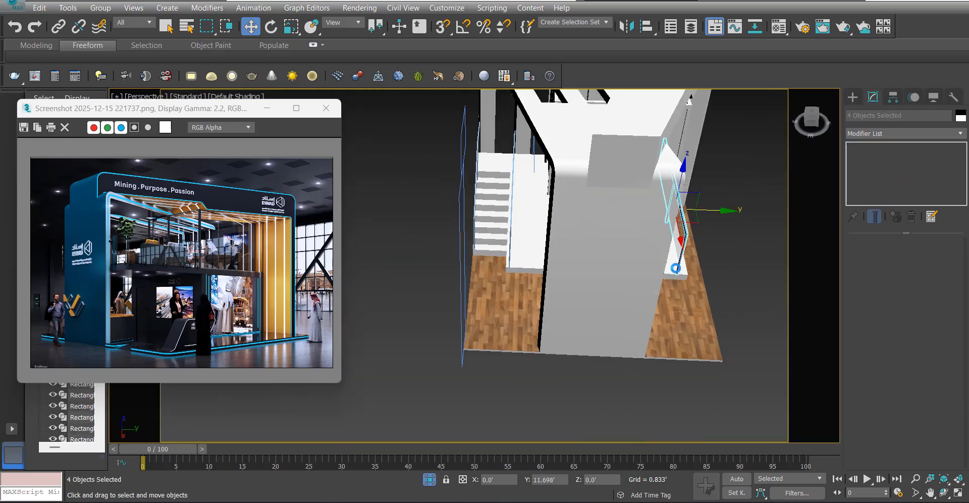
{"action": "left_click", "coordinate": [486, 302]}
{"action": "scroll", "coordinate": [691, 237], "scroll_direction": "up", "scroll_amount": 4}
{"action": "middle_click_drag", "start_coordinate": [691, 238], "coordinate": [510, 159]}
{"action": "scroll", "coordinate": [483, 147], "scroll_direction": "up", "scroll_amount": 5}
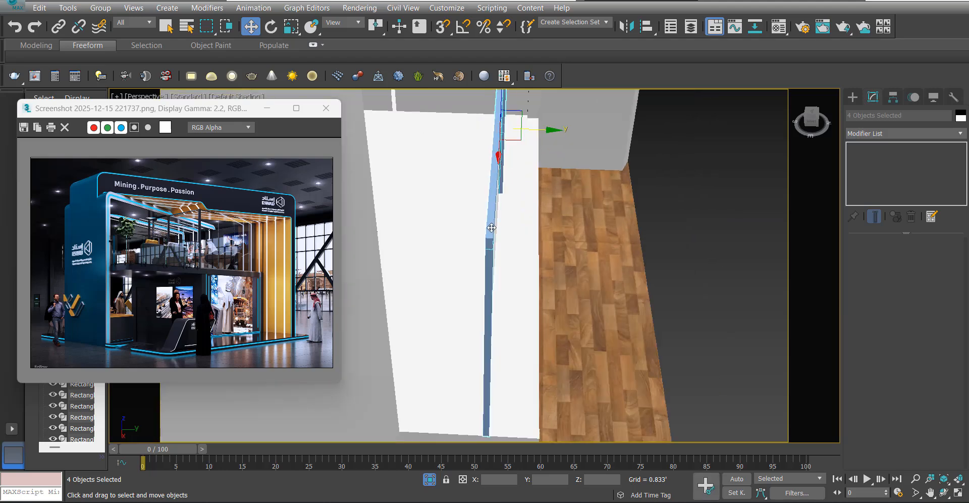
{"action": "scroll", "coordinate": [500, 242], "scroll_direction": "down", "scroll_amount": 3}
{"action": "key", "text": "t"}
{"action": "scroll", "coordinate": [532, 271], "scroll_direction": "down", "scroll_amount": 4}
{"action": "scroll", "coordinate": [544, 245], "scroll_direction": "up", "scroll_amount": 4}
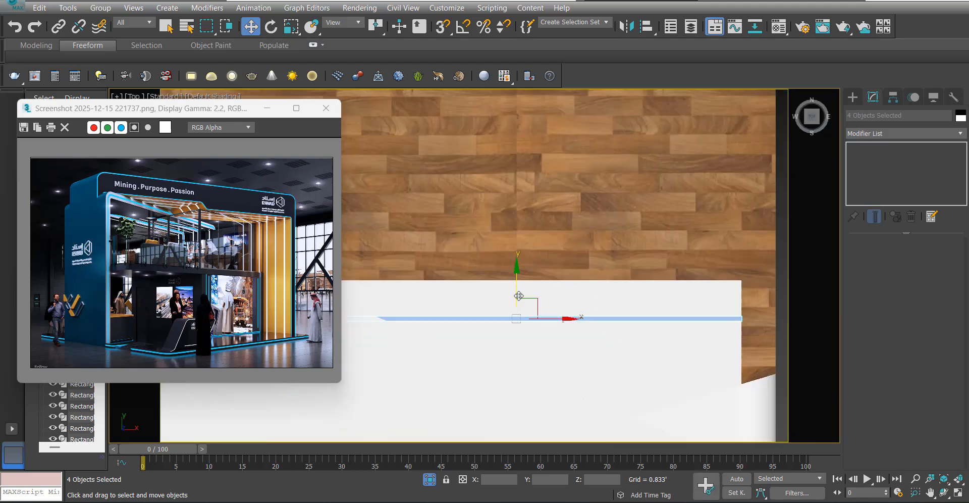
{"action": "left_click_drag", "start_coordinate": [519, 296], "coordinate": [532, 260]}
{"action": "key", "text": "p"}
{"action": "scroll", "coordinate": [530, 276], "scroll_direction": "down", "scroll_amount": 5}
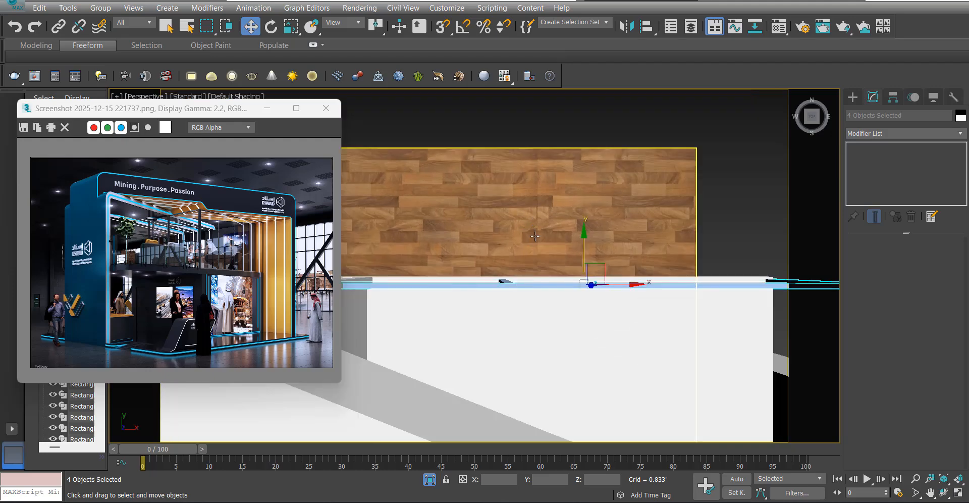
- Shorten the copied glass panel by moving its overhanging end vertices back to the edge of the slatted wall
{"action": "middle_click_drag", "start_coordinate": [530, 275], "coordinate": [493, 203], "text": "alt"}
{"action": "scroll", "coordinate": [530, 250], "scroll_direction": "up", "scroll_amount": 5}
{"action": "middle_click_drag", "start_coordinate": [536, 259], "coordinate": [494, 279], "text": "alt"}
{"action": "scroll", "coordinate": [611, 249], "scroll_direction": "up", "scroll_amount": 3}
{"action": "middle_click_drag", "start_coordinate": [611, 249], "coordinate": [649, 245], "text": "alt"}
{"action": "left_click", "coordinate": [662, 223]}
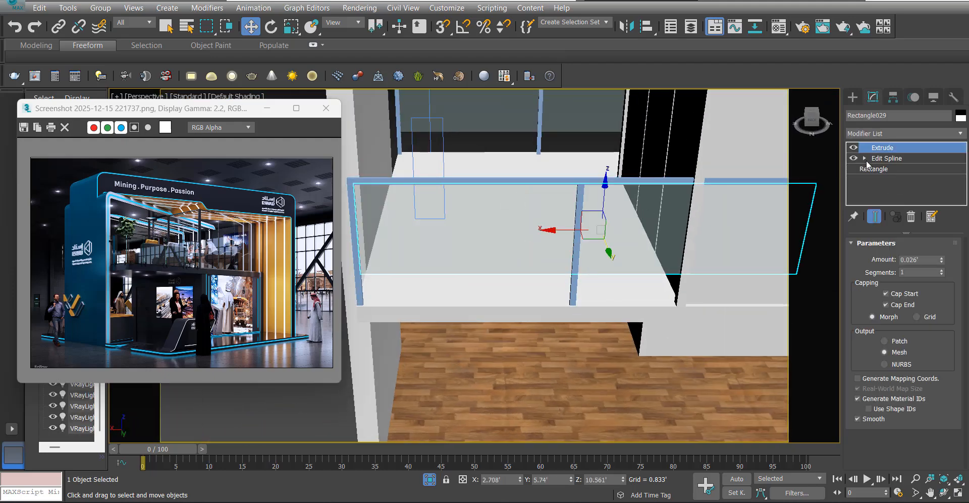
{"action": "scroll", "coordinate": [618, 151], "scroll_direction": "down", "scroll_amount": 2}
{"action": "left_click_drag", "start_coordinate": [774, 148], "coordinate": [718, 243]}
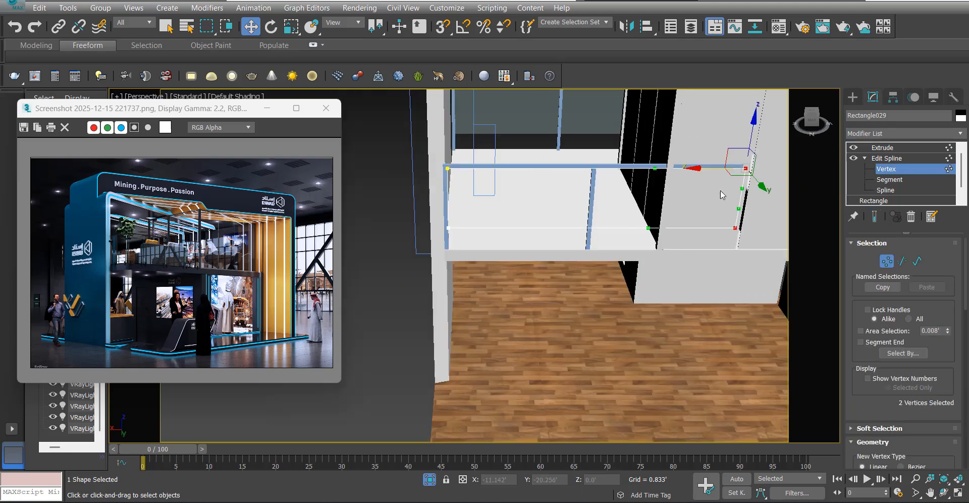
{"action": "scroll", "coordinate": [721, 192], "scroll_direction": "up", "scroll_amount": 2}
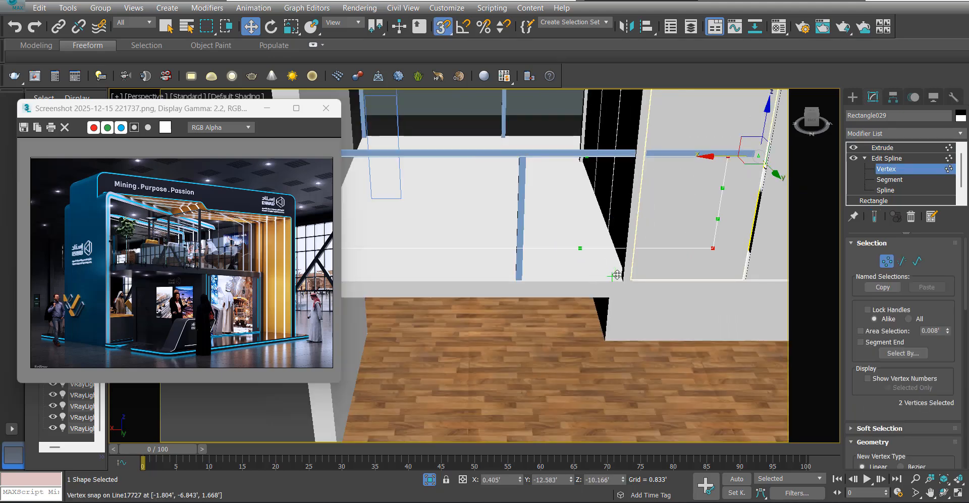
{"action": "scroll", "coordinate": [638, 192], "scroll_direction": "up", "scroll_amount": 2}
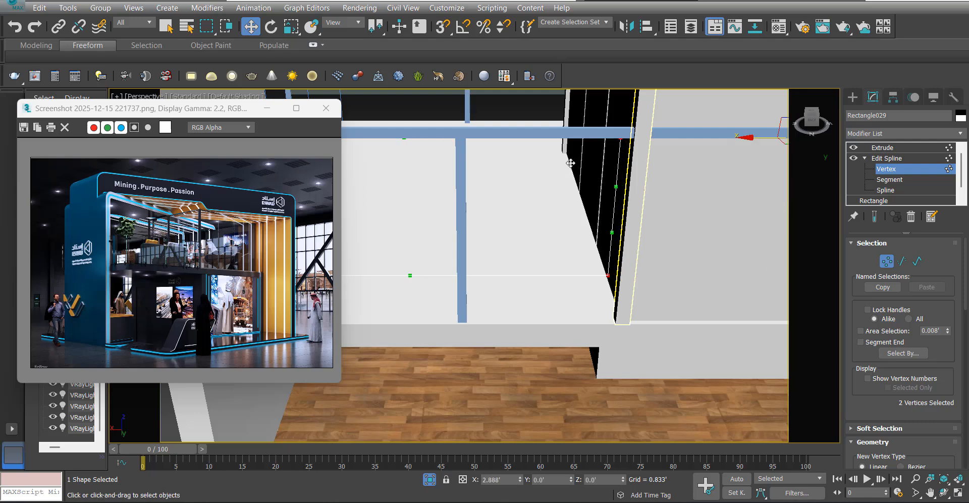
- Shorten the copied handrail by snapping its overhanging end vertices to the edge of the slatted wall
{"action": "left_click", "coordinate": [624, 133]}
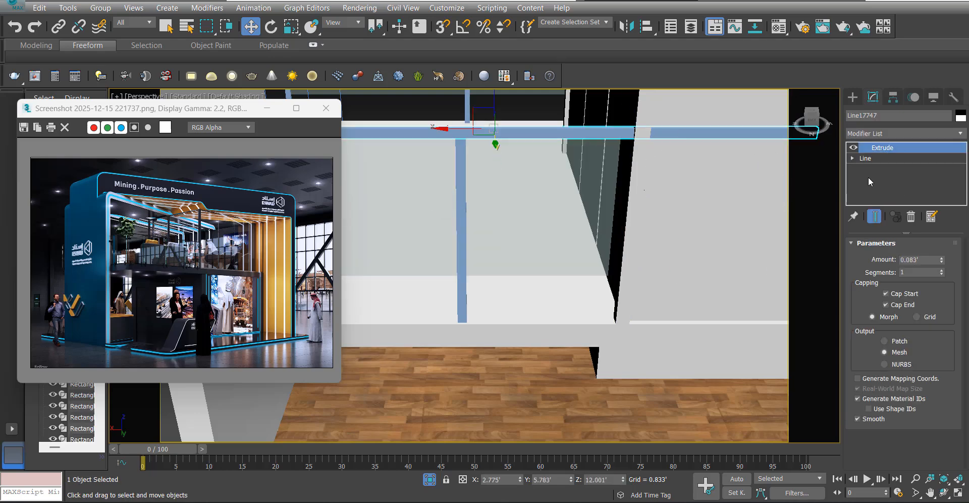
{"action": "left_click", "coordinate": [853, 159]}
{"action": "left_click", "coordinate": [883, 171]}
{"action": "scroll", "coordinate": [501, 196], "scroll_direction": "down", "scroll_amount": 3}
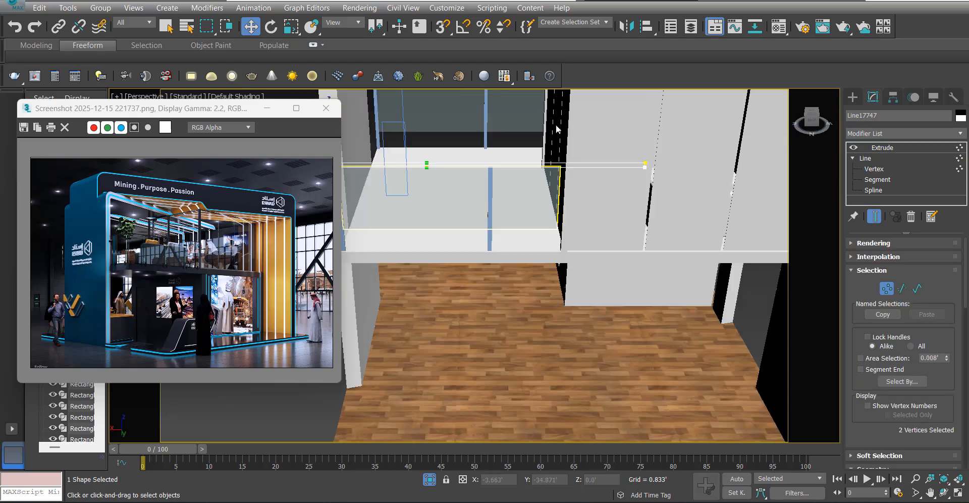
{"action": "scroll", "coordinate": [612, 167], "scroll_direction": "up", "scroll_amount": 2}
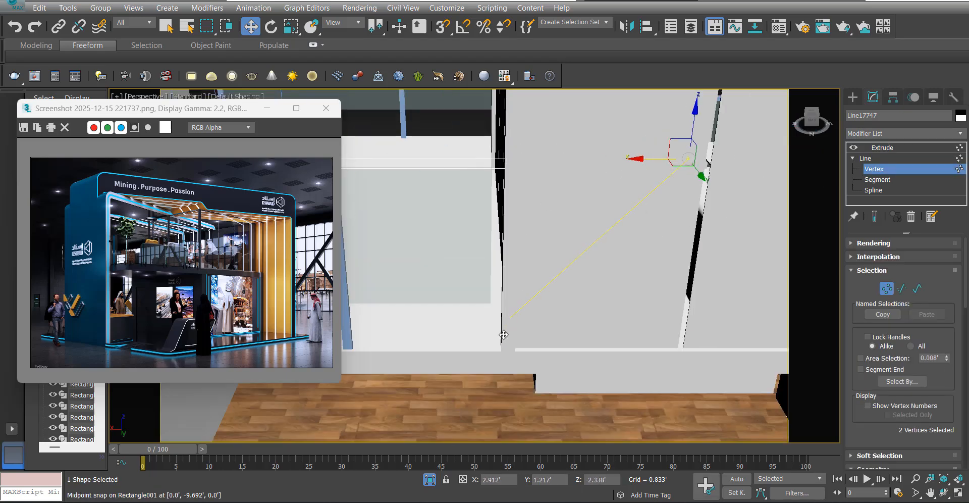
{"action": "left_click", "coordinate": [884, 147]}
- Move the copied railing's middle post to the handrail end beside the slatted wall
{"action": "scroll", "coordinate": [631, 151], "scroll_direction": "down", "scroll_amount": 3}
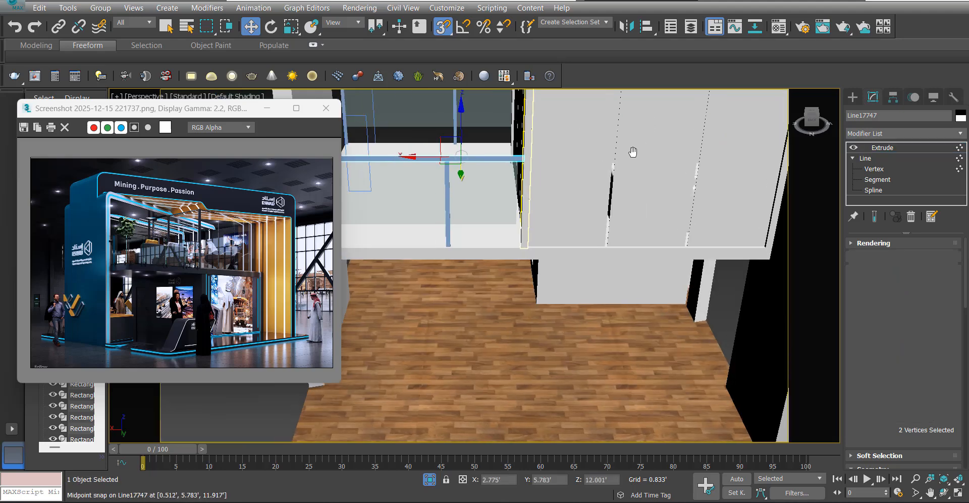
{"action": "scroll", "coordinate": [547, 216], "scroll_direction": "up", "scroll_amount": 2}
{"action": "left_click", "coordinate": [543, 229]}
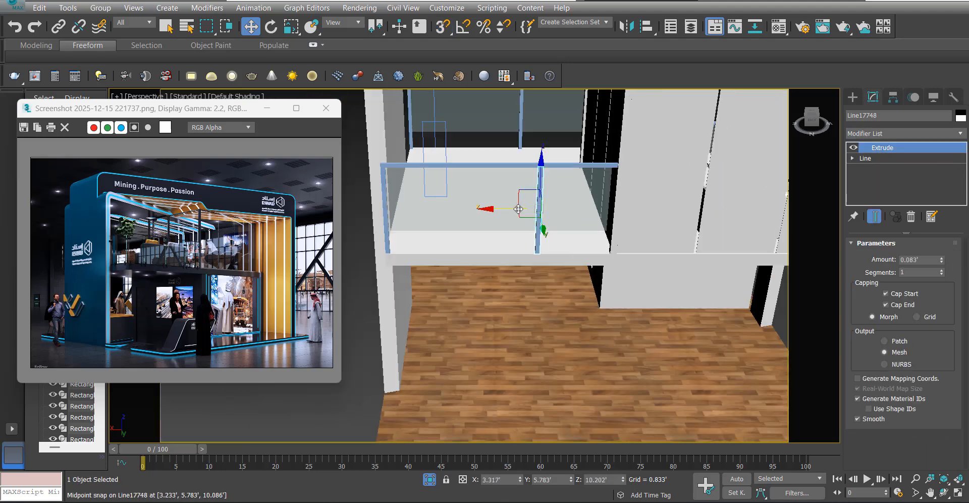
{"action": "scroll", "coordinate": [588, 217], "scroll_direction": "up", "scroll_amount": 6}
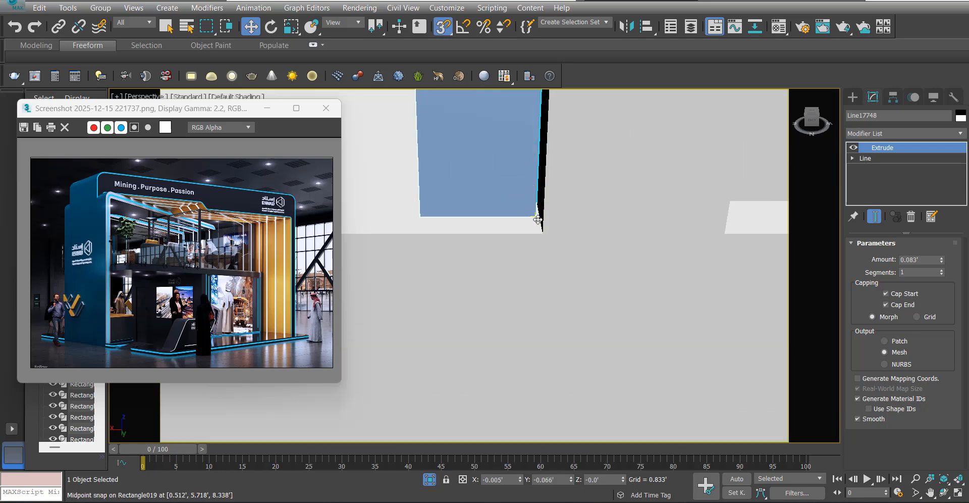
{"action": "scroll", "coordinate": [538, 219], "scroll_direction": "down", "scroll_amount": 10}
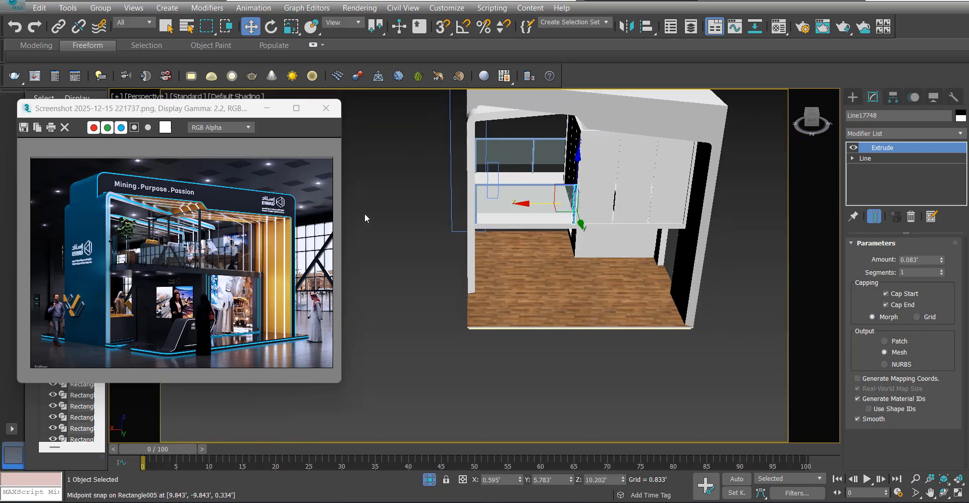
- Examine the upper-floor slab and its railings from several angles around the side wall
{"action": "left_click", "coordinate": [364, 214]}
{"action": "middle_click_drag", "start_coordinate": [527, 237], "coordinate": [557, 238], "text": "alt"}
{"action": "scroll", "coordinate": [477, 200], "scroll_direction": "up", "scroll_amount": 4}
{"action": "scroll", "coordinate": [477, 200], "scroll_direction": "down", "scroll_amount": 4}
{"action": "scroll", "coordinate": [548, 230], "scroll_direction": "up", "scroll_amount": 4}
{"action": "middle_click_drag", "start_coordinate": [558, 238], "coordinate": [508, 260], "text": "alt"}
{"action": "left_click", "coordinate": [599, 261]}
{"action": "scroll", "coordinate": [600, 261], "scroll_direction": "down", "scroll_amount": 5}
{"action": "left_click", "coordinate": [470, 168]}
{"action": "middle_click_drag", "start_coordinate": [470, 167], "coordinate": [590, 288], "text": "alt"}
{"action": "left_click", "coordinate": [591, 288]}
{"action": "scroll", "coordinate": [577, 249], "scroll_direction": "up", "scroll_amount": 5}
{"action": "middle_click_drag", "start_coordinate": [576, 250], "coordinate": [580, 248], "text": "alt"}
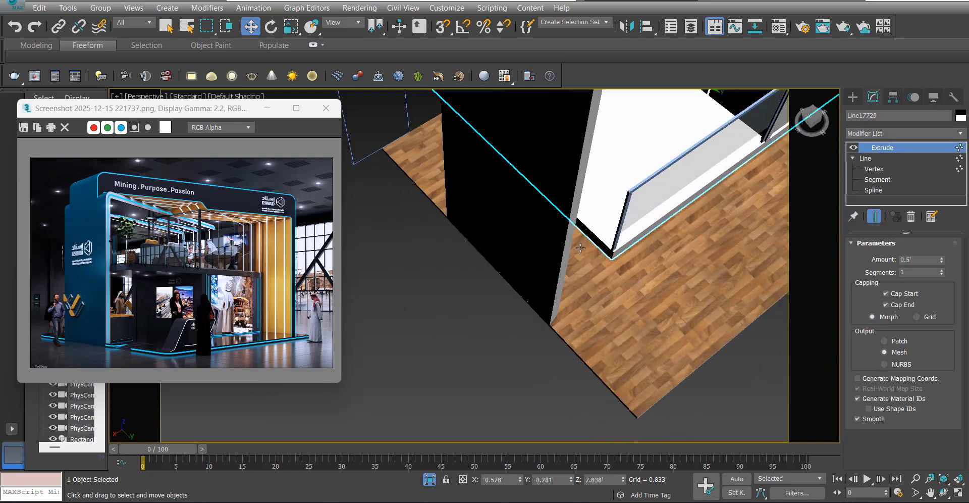
{"action": "middle_click_drag", "start_coordinate": [677, 275], "coordinate": [683, 277], "text": "alt"}
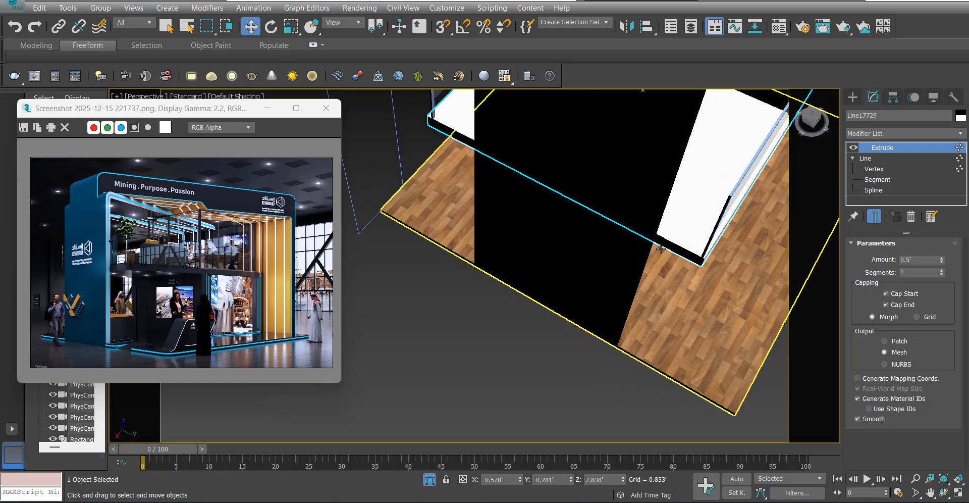
{"action": "middle_click_drag", "start_coordinate": [660, 248], "coordinate": [647, 276], "text": "alt"}
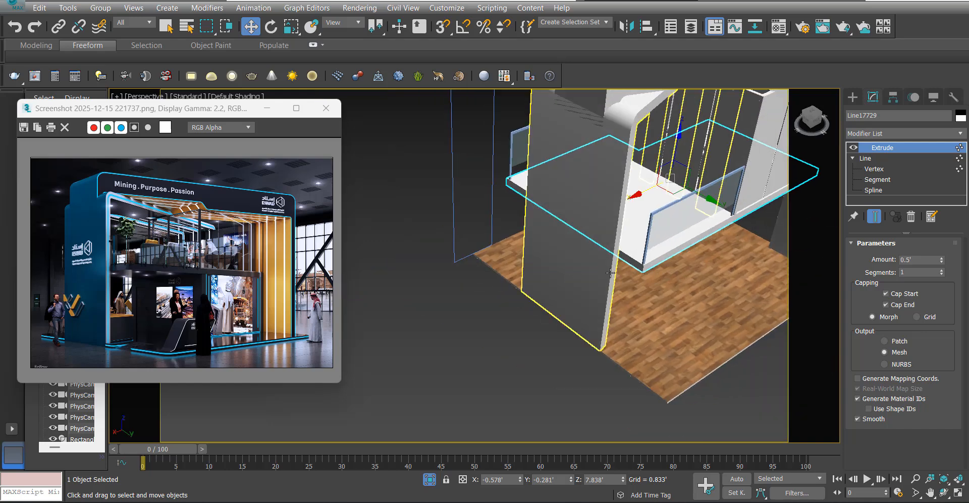
- Draw a small rectangle in the top wireframe view, from the upper slab's outer corner across to the outer wall edge
{"action": "scroll", "coordinate": [651, 268], "scroll_direction": "up", "scroll_amount": 5}
{"action": "key", "text": "t"}
{"action": "scroll", "coordinate": [591, 260], "scroll_direction": "down", "scroll_amount": 5}
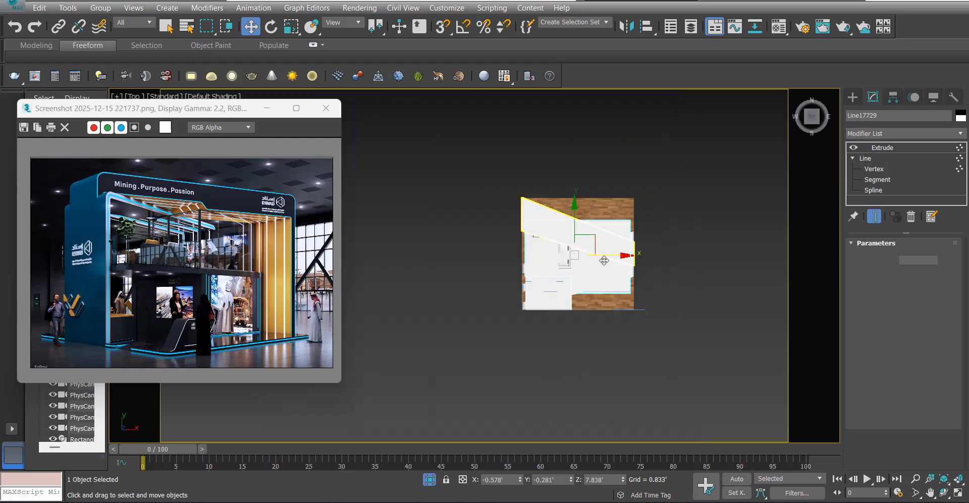
{"action": "key", "text": "F3"}
{"action": "scroll", "coordinate": [546, 268], "scroll_direction": "up", "scroll_amount": 3}
{"action": "scroll", "coordinate": [432, 245], "scroll_direction": "up", "scroll_amount": 5}
{"action": "scroll", "coordinate": [639, 182], "scroll_direction": "down", "scroll_amount": 5}
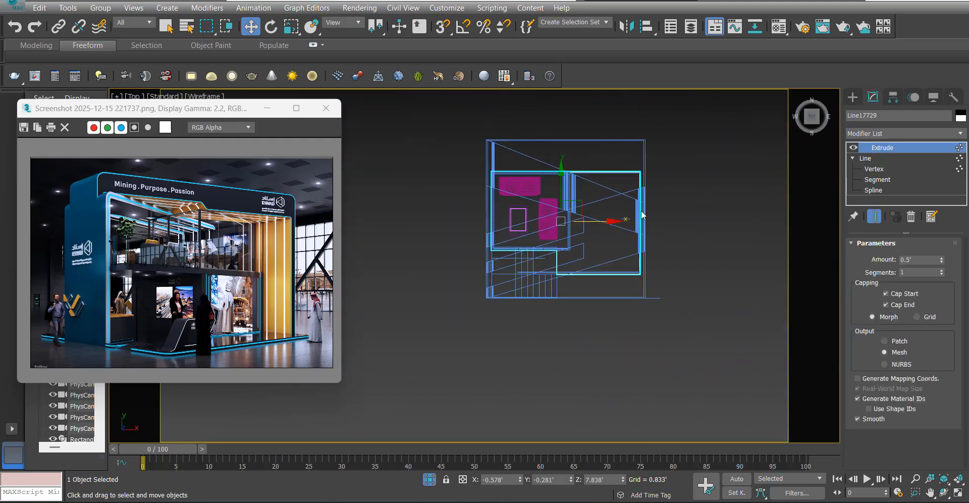
{"action": "scroll", "coordinate": [637, 180], "scroll_direction": "up", "scroll_amount": 6}
{"action": "right_click", "coordinate": [666, 191]}
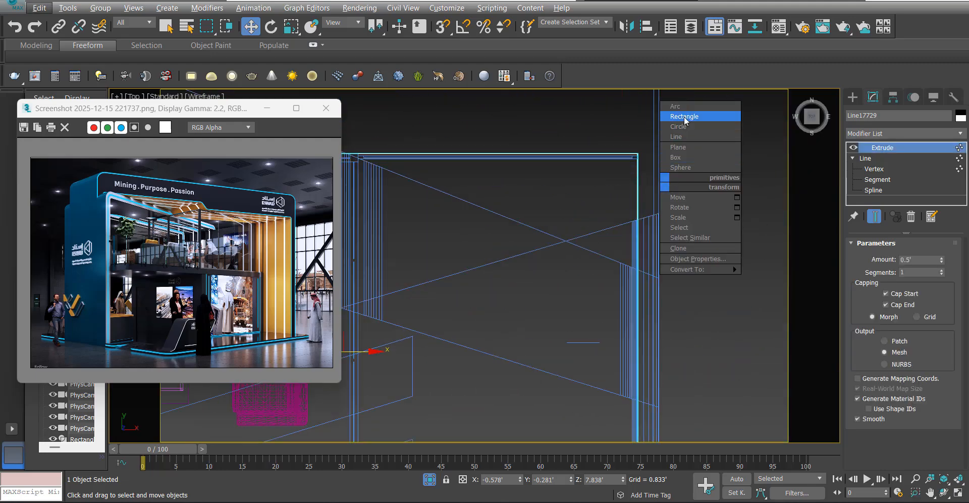
{"action": "left_click", "coordinate": [702, 112]}
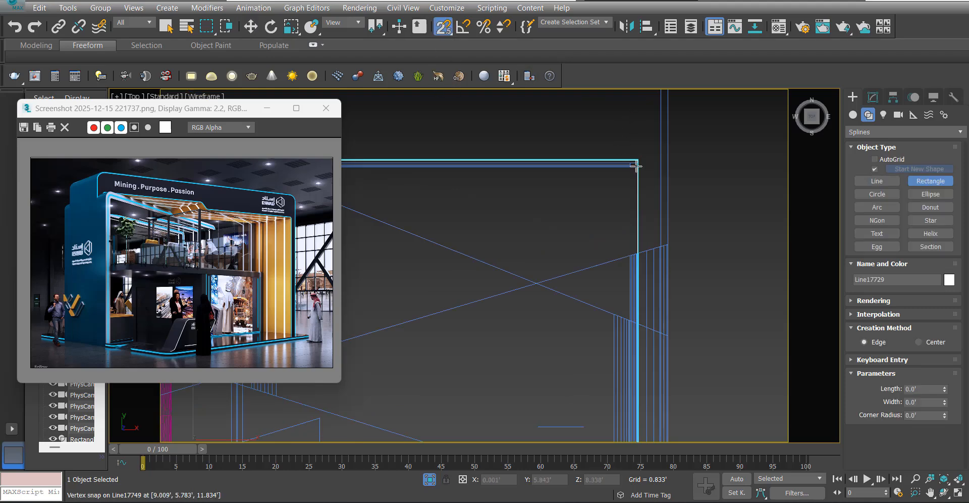
{"action": "right_click", "coordinate": [722, 234]}
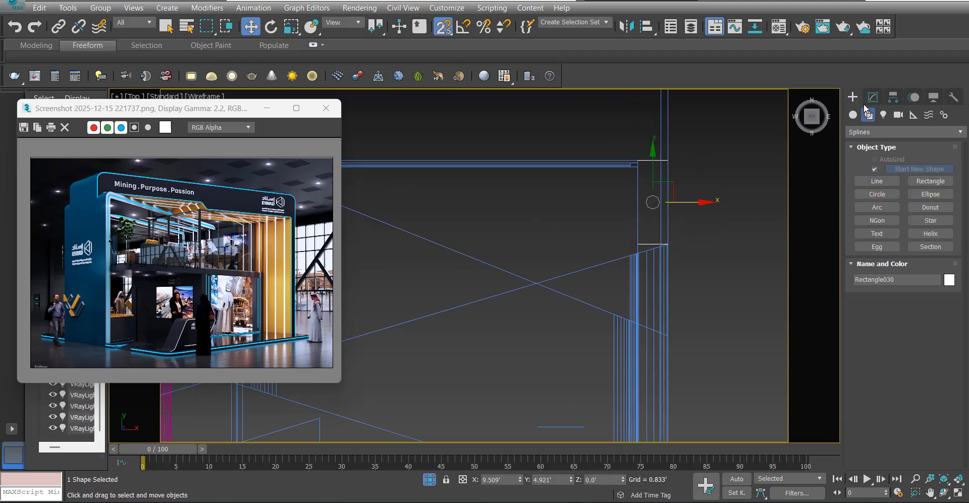
- Extrude the small corner rectangle by 0.5 feet
{"action": "left_click", "coordinate": [873, 97]}
{"action": "left_click", "coordinate": [880, 133]}
{"action": "left_click", "coordinate": [878, 147]}
{"action": "scroll", "coordinate": [601, 271], "scroll_direction": "down", "scroll_amount": 2}
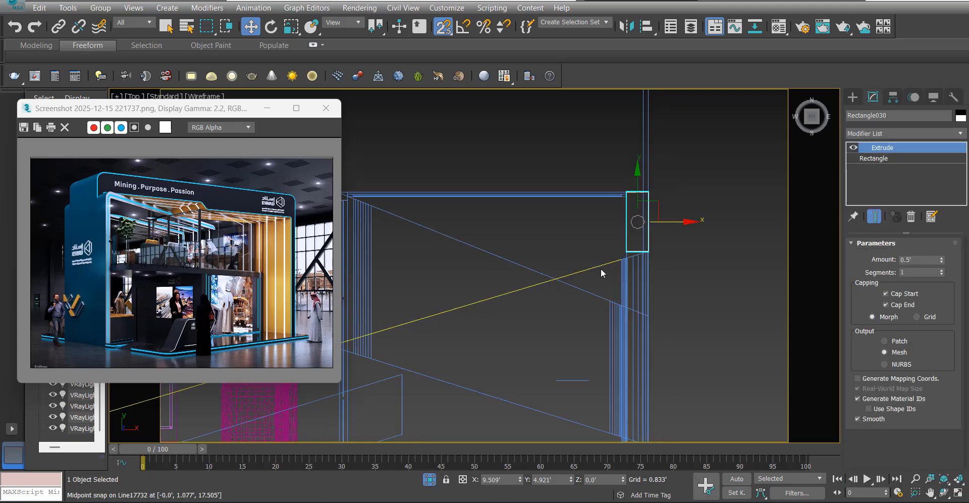
- Raise the small extruded corner block from the floor to about 6.65 feet, just below the upper slab
{"action": "key", "text": "p"}
{"action": "scroll", "coordinate": [619, 301], "scroll_direction": "down", "scroll_amount": 5}
{"action": "mouse_move", "coordinate": [660, 302]}
{"action": "middle_mouse_down", "text": "alt"}
{"action": "mouse_move", "coordinate": [634, 287]}
{"action": "mouse_move", "coordinate": [633, 361]}
{"action": "mouse_move", "coordinate": [572, 320]}
{"action": "middle_mouse_up", "text": "alt"}
{"action": "key", "text": "F3"}
{"action": "scroll", "coordinate": [584, 320], "scroll_direction": "up", "scroll_amount": 4}
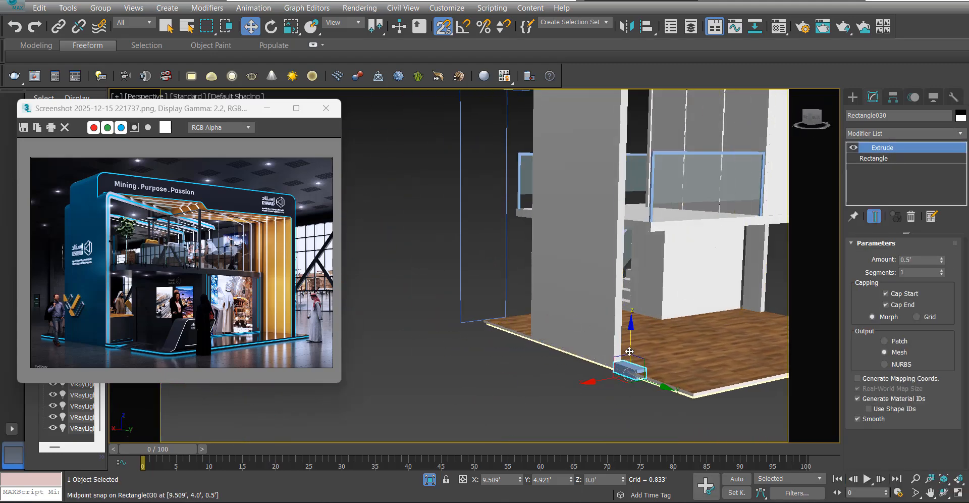
{"action": "middle_click_drag", "start_coordinate": [628, 372], "coordinate": [644, 318]}
{"action": "key", "text": "s"}
{"action": "scroll", "coordinate": [646, 297], "scroll_direction": "up", "scroll_amount": 5}
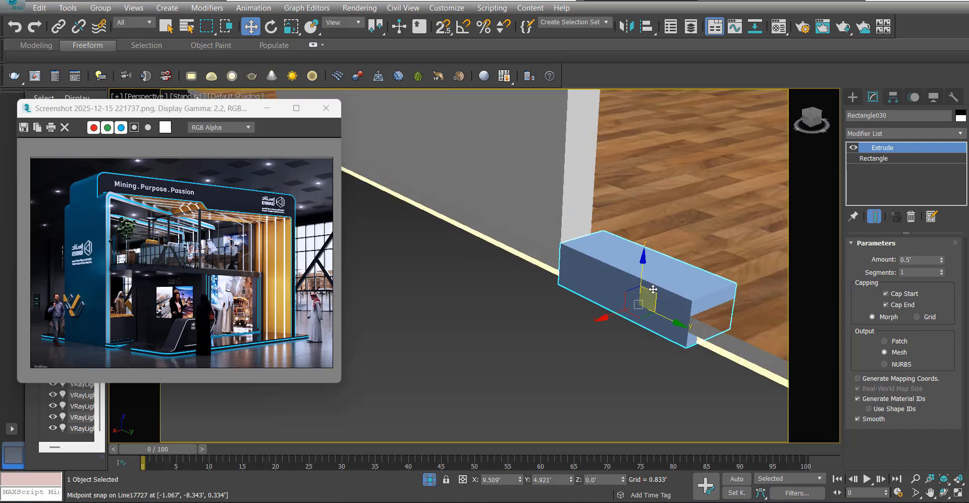
{"action": "left_click_drag", "start_coordinate": [643, 278], "coordinate": [644, 227]}
{"action": "scroll", "coordinate": [644, 227], "scroll_direction": "down", "scroll_amount": 5}
{"action": "middle_click_drag", "start_coordinate": [641, 230], "coordinate": [615, 299]}
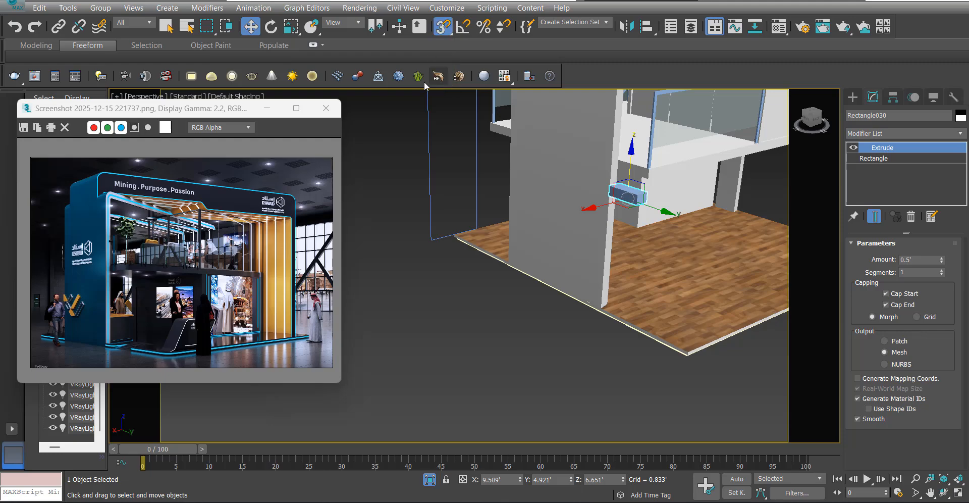
- Snap the corner block's base to the underside corner of the upper slab, at Z 7.838 feet
{"action": "left_click", "coordinate": [270, 109]}
{"action": "scroll", "coordinate": [440, 301], "scroll_direction": "up", "scroll_amount": 8}
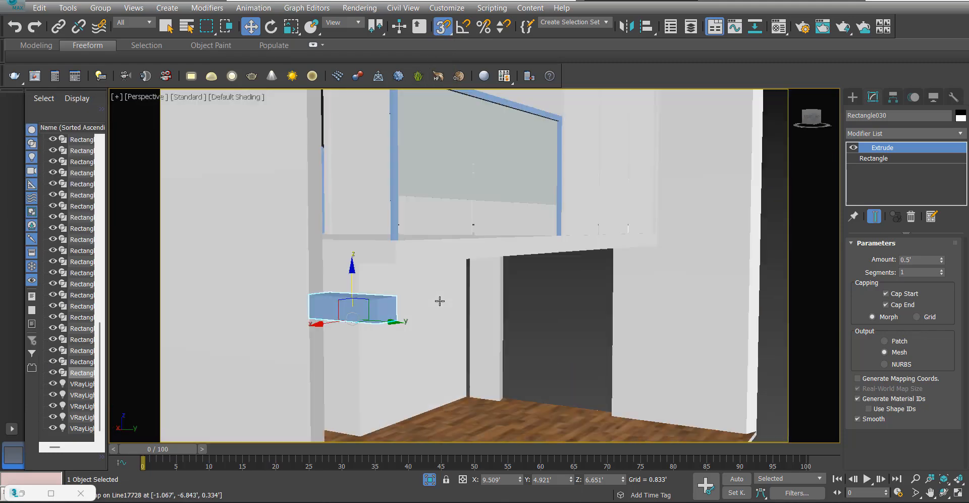
{"action": "middle_click_drag", "start_coordinate": [440, 301], "coordinate": [383, 329], "text": "alt"}
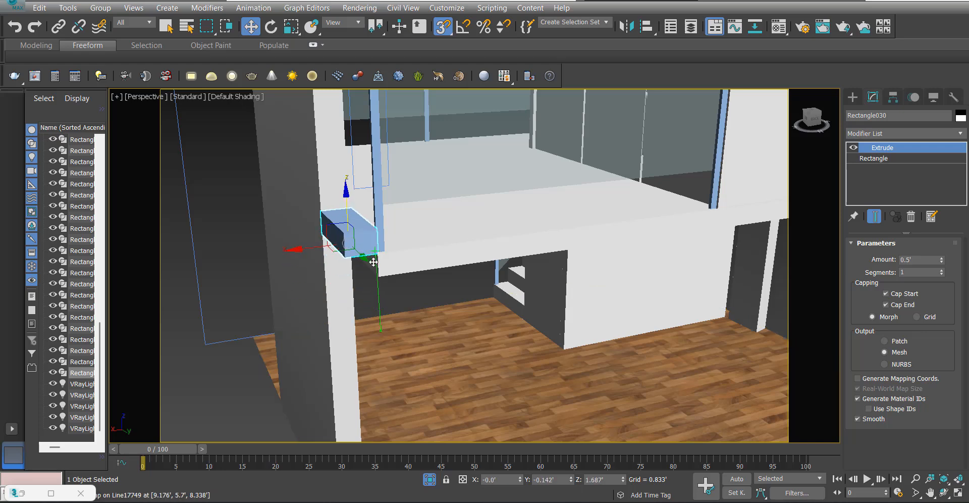
{"action": "scroll", "coordinate": [377, 273], "scroll_direction": "down", "scroll_amount": 6}
{"action": "key", "text": "s"}
- Set the corner block's extrusion amount to 4 feet
{"action": "scroll", "coordinate": [402, 277], "scroll_direction": "up", "scroll_amount": 3}
{"action": "middle_click_drag", "start_coordinate": [469, 288], "coordinate": [582, 283], "text": "alt"}
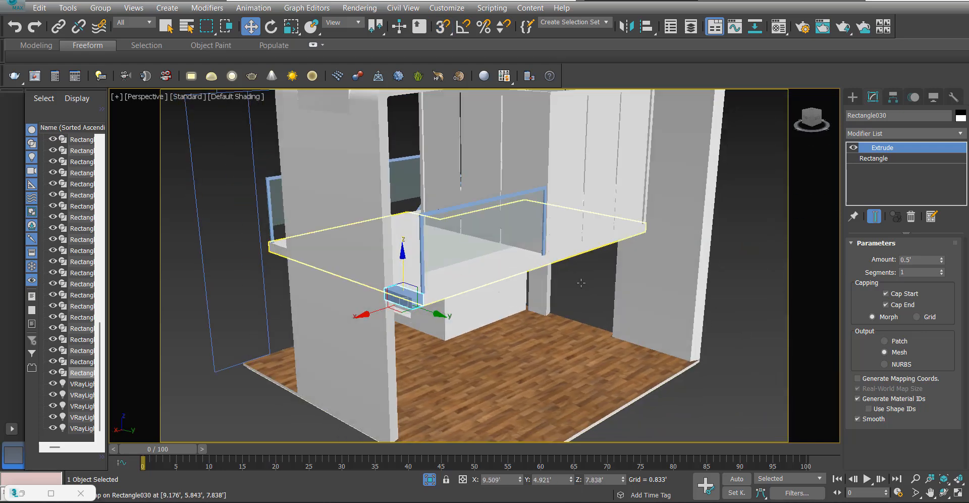
{"action": "type", "text": "3"}
{"action": "key", "text": "Return"}
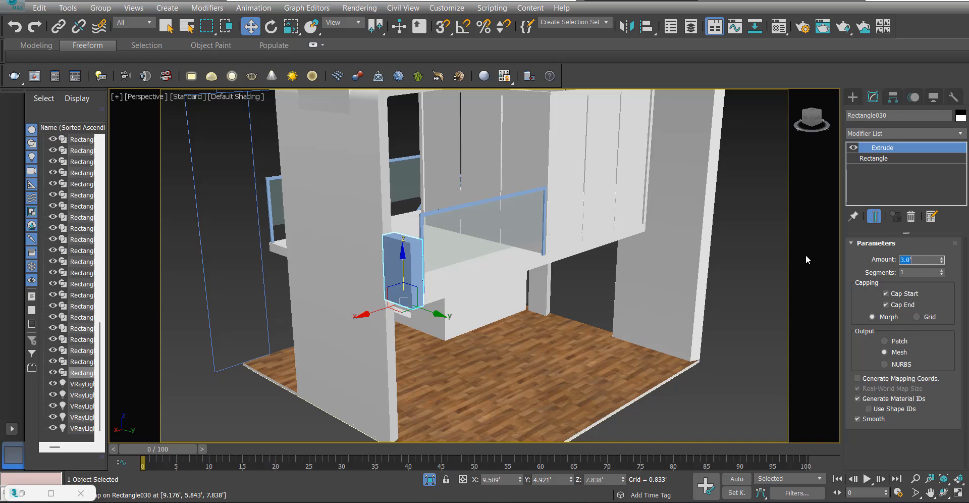
{"action": "type", "text": "4"}
{"action": "key", "text": "Return"}
- Add an Edit Mesh modifier to the corner block and snap its top vertices to the top of the adjoining handrail
{"action": "mouse_move", "coordinate": [477, 252]}
{"action": "middle_mouse_down", "text": "alt"}
{"action": "mouse_move", "coordinate": [429, 205]}
{"action": "mouse_move", "coordinate": [471, 245]}
{"action": "middle_mouse_up", "text": "alt"}
{"action": "scroll", "coordinate": [471, 244], "scroll_direction": "up", "scroll_amount": 3}
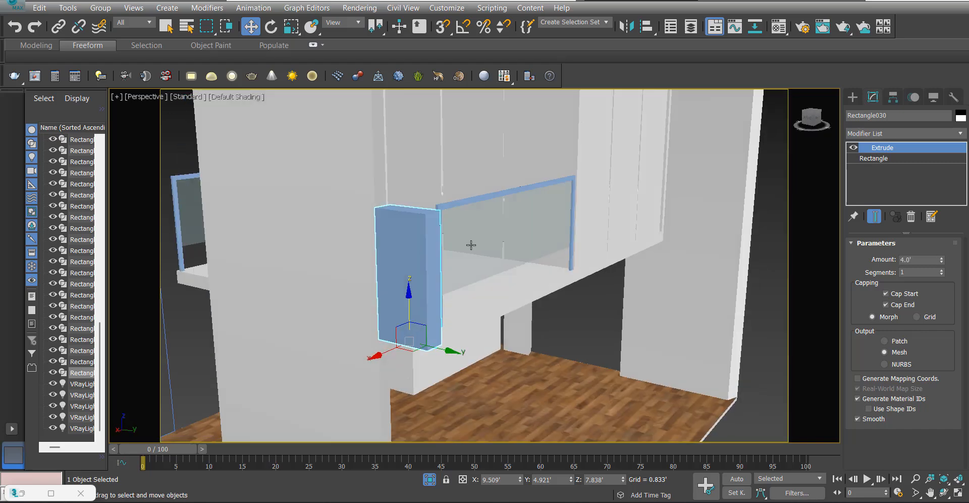
{"action": "left_click", "coordinate": [895, 133]}
{"action": "key", "text": "e"}
{"action": "key", "text": "Return"}
{"action": "key", "text": "1"}
{"action": "left_click_drag", "start_coordinate": [348, 187], "coordinate": [446, 227]}
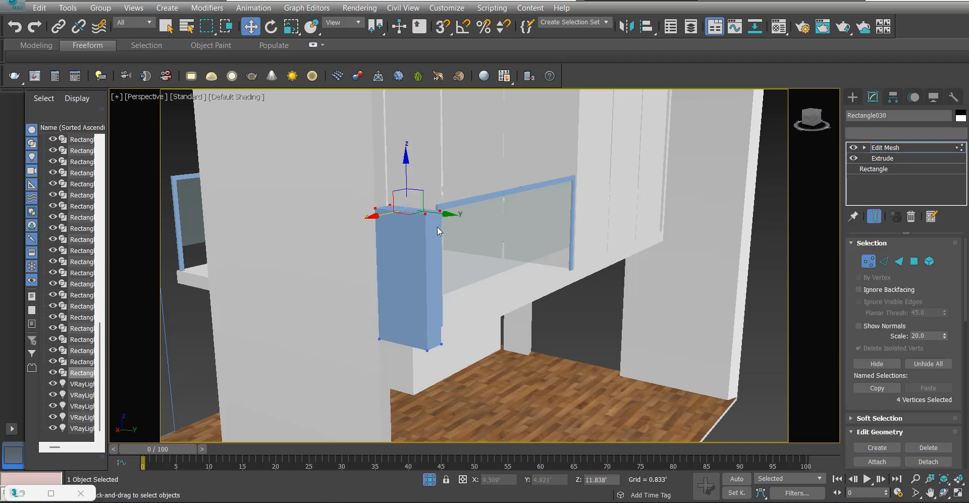
{"action": "middle_click_drag", "start_coordinate": [438, 231], "coordinate": [353, 191], "text": "alt"}
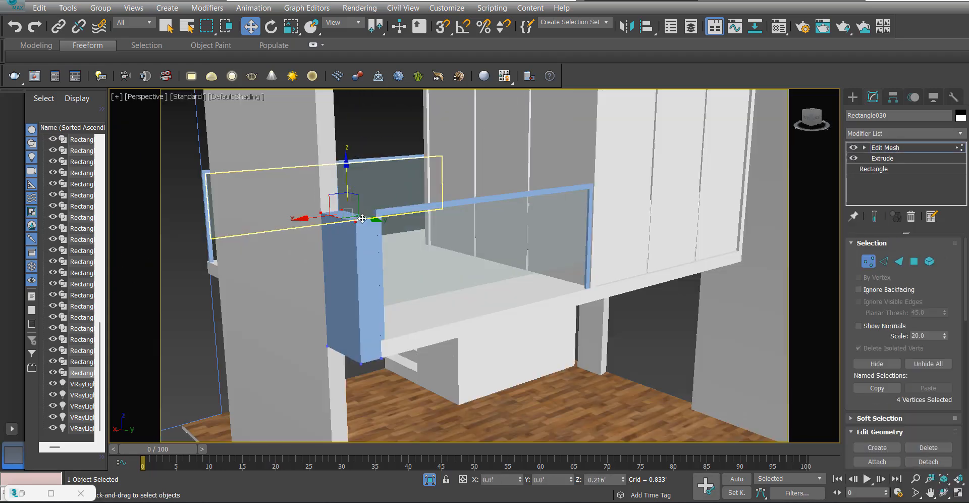
{"action": "key", "text": "s"}
{"action": "left_click_drag", "start_coordinate": [363, 218], "coordinate": [376, 208]}
{"action": "middle_click_drag", "start_coordinate": [420, 230], "coordinate": [425, 237], "text": "alt"}
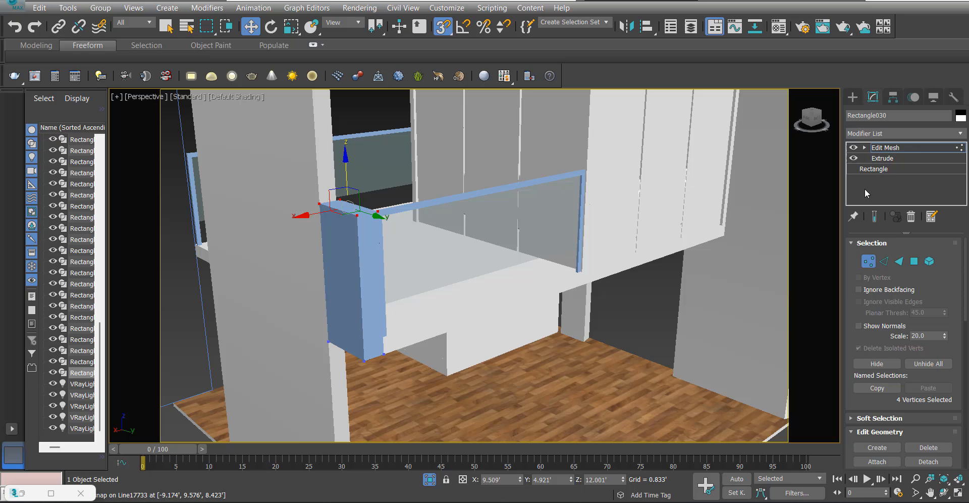
{"action": "left_click", "coordinate": [902, 153]}
- Make one copy of the corner block along Y, on the staircase side of the side wall
{"action": "scroll", "coordinate": [376, 303], "scroll_direction": "down", "scroll_amount": 5}
{"action": "middle_click_drag", "start_coordinate": [367, 307], "coordinate": [462, 298], "text": "alt"}
{"action": "key", "text": "s"}
{"action": "left_click", "coordinate": [626, 244]}
{"action": "middle_click_drag", "start_coordinate": [362, 341], "coordinate": [508, 230]}
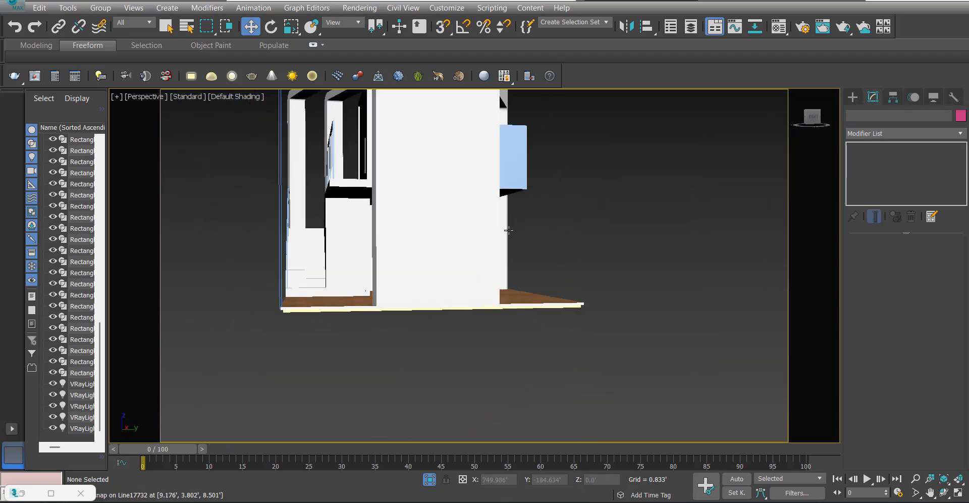
{"action": "left_click", "coordinate": [510, 170]}
{"action": "left_click_drag", "start_coordinate": [520, 190], "coordinate": [341, 189], "text": "shift"}
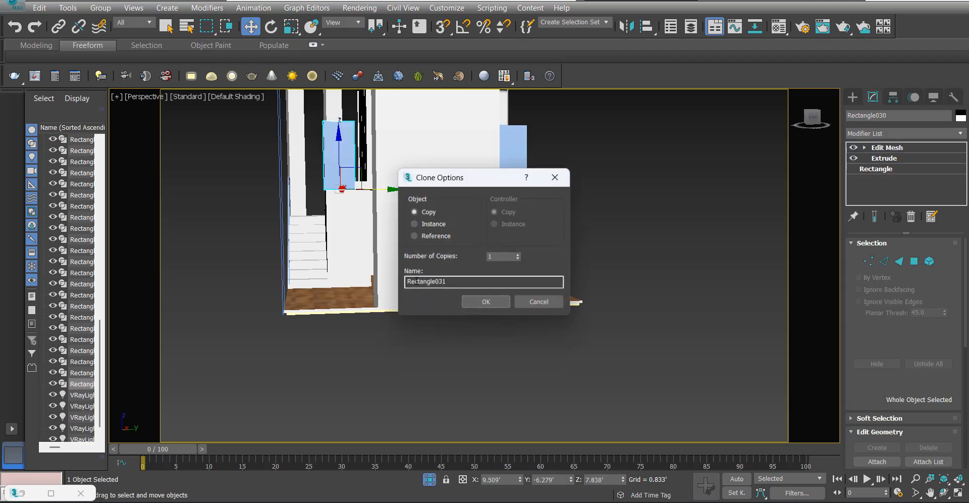
{"action": "left_click", "coordinate": [480, 303]}
- Snap the copied block along Y against the edge of the side wall
{"action": "middle_click_drag", "start_coordinate": [385, 264], "coordinate": [415, 343], "text": "alt"}
{"action": "scroll", "coordinate": [355, 173], "scroll_direction": "up", "scroll_amount": 4}
{"action": "key", "text": "s"}
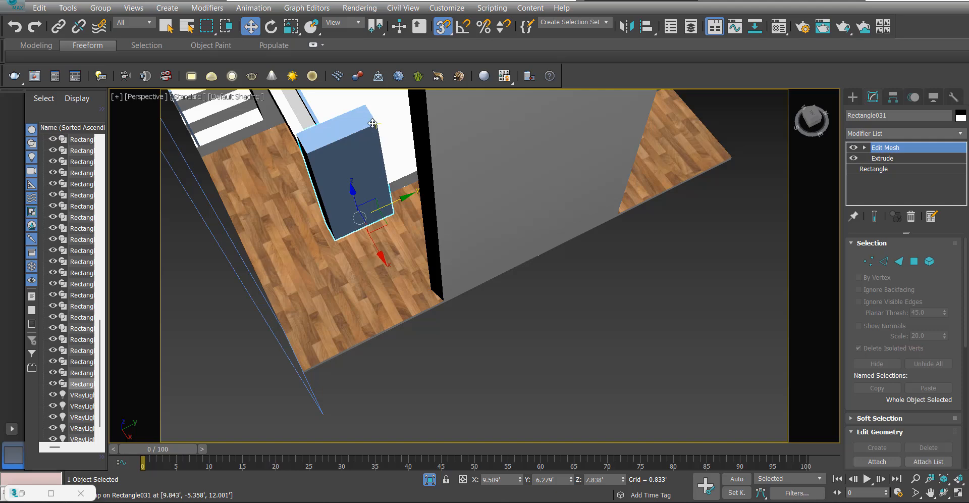
{"action": "left_click_drag", "start_coordinate": [373, 123], "coordinate": [429, 289]}
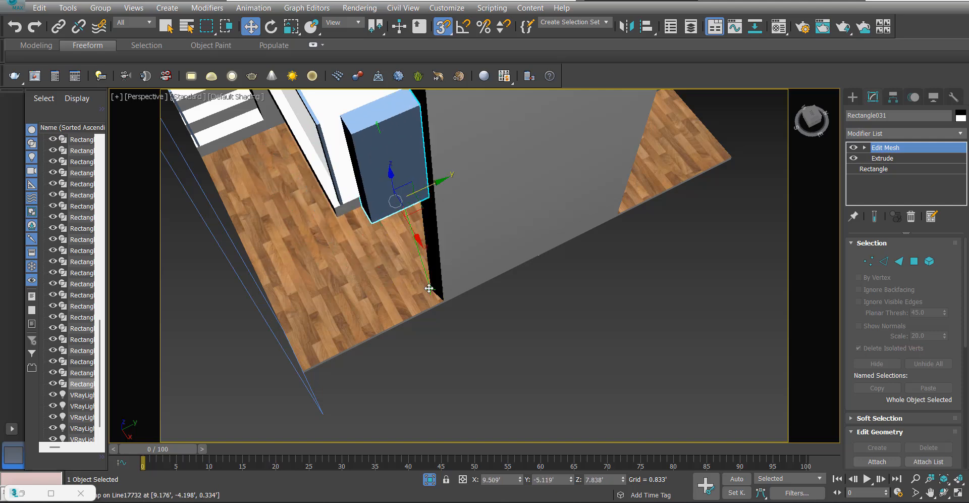
- Stretch the copied block by moving its outer side vertices along Y to the railing end at the slab's edge
{"action": "middle_click_drag", "start_coordinate": [429, 288], "coordinate": [525, 237]}
{"action": "key", "text": "1"}
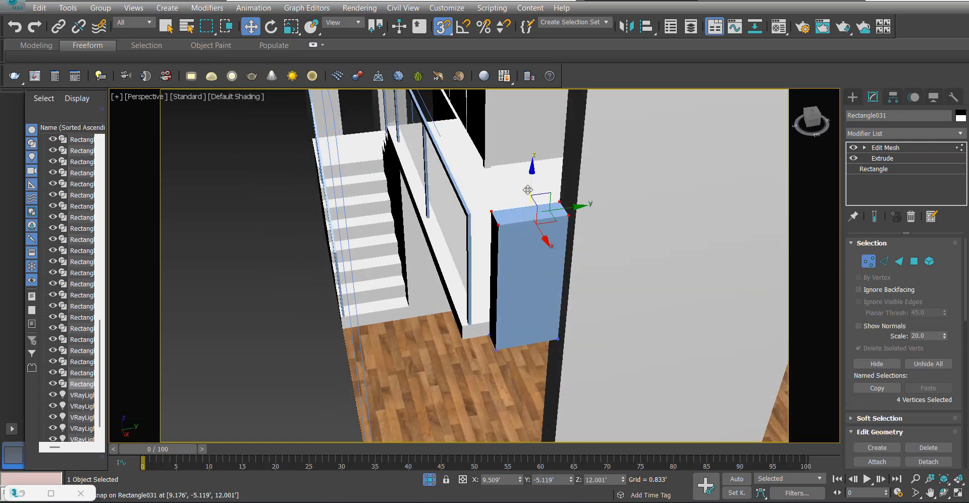
{"action": "left_click_drag", "start_coordinate": [528, 190], "coordinate": [521, 398]}
{"action": "key", "text": "ctrl+z"}
{"action": "left_click_drag", "start_coordinate": [411, 164], "coordinate": [409, 164]}
{"action": "middle_click_drag", "start_coordinate": [514, 248], "coordinate": [520, 272], "text": "alt"}
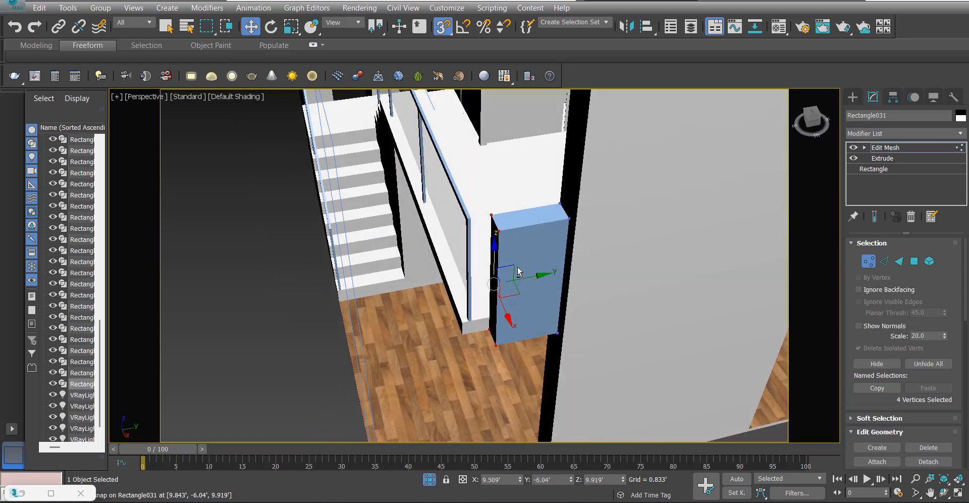
{"action": "left_click_drag", "start_coordinate": [531, 278], "coordinate": [455, 333]}
{"action": "middle_click_drag", "start_coordinate": [453, 335], "coordinate": [525, 313], "text": "alt"}
{"action": "scroll", "coordinate": [685, 232], "scroll_direction": "down", "scroll_amount": 4}
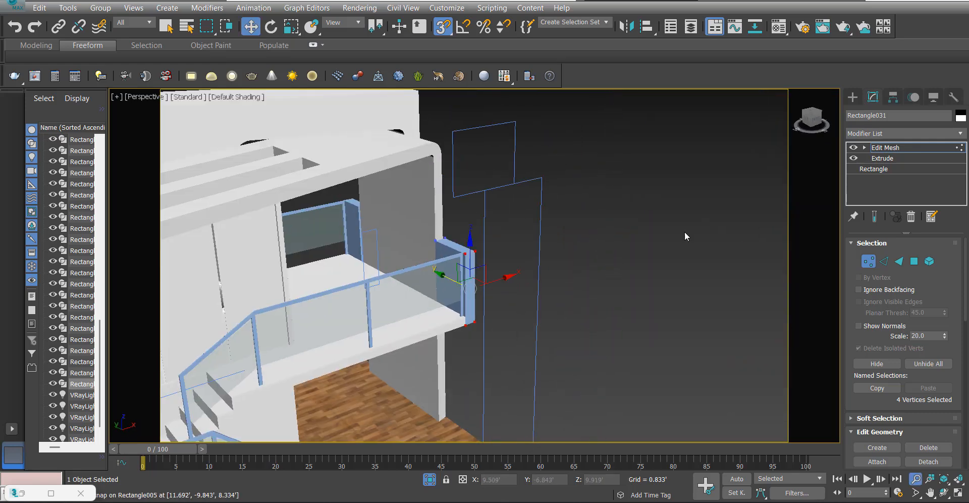
{"action": "left_click", "coordinate": [884, 148]}
{"action": "left_click", "coordinate": [631, 283]}
- Select both corner blocks and assign the white material to them
{"action": "scroll", "coordinate": [632, 283], "scroll_direction": "down", "scroll_amount": 2}
{"action": "middle_click_drag", "start_coordinate": [632, 282], "coordinate": [439, 284], "text": "alt"}
{"action": "left_click", "coordinate": [477, 212]}
{"action": "left_click", "coordinate": [352, 218], "text": "ctrl"}
{"action": "key", "text": "s"}
{"action": "scroll", "coordinate": [464, 246], "scroll_direction": "up", "scroll_amount": 3}
{"action": "middle_click_drag", "start_coordinate": [463, 245], "coordinate": [471, 264]}
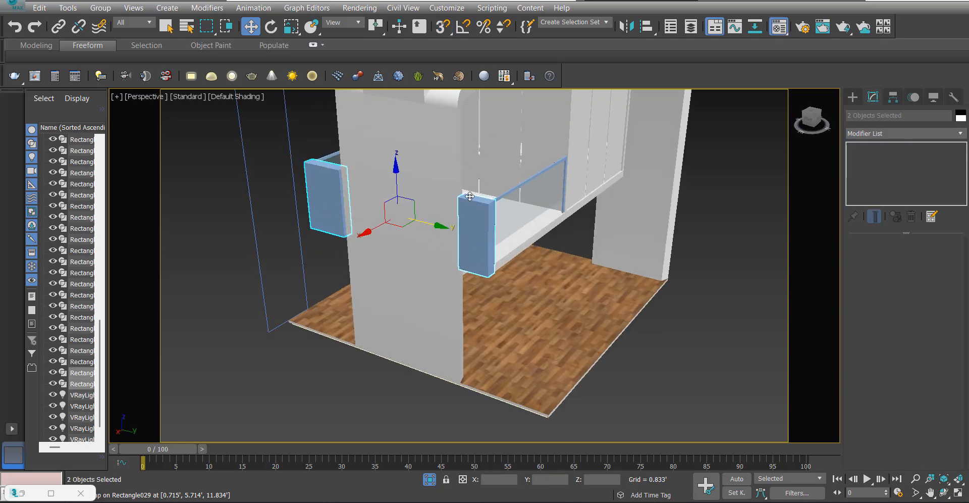
{"action": "key", "text": "m"}
{"action": "left_click", "coordinate": [805, 155]}
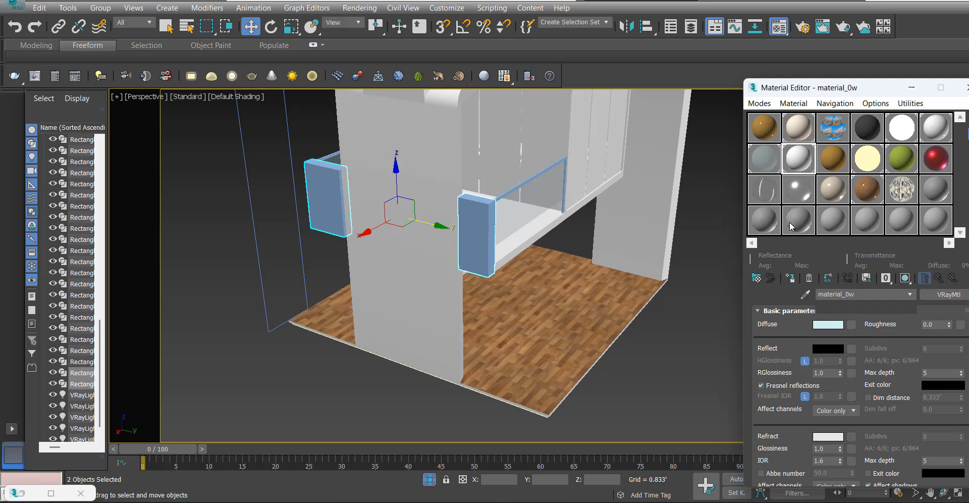
{"action": "key", "text": "m"}
{"action": "left_click", "coordinate": [651, 350]}
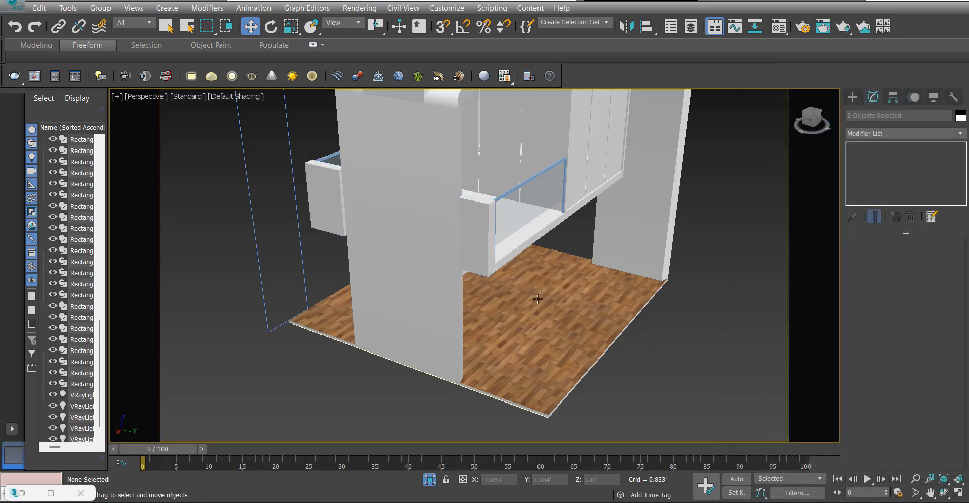
- Compare the whole stand with the reference image, examining its front portal, ceiling beams, slatted wall and upper floor
{"action": "middle_click_drag", "start_coordinate": [651, 350], "coordinate": [503, 268], "text": "alt"}
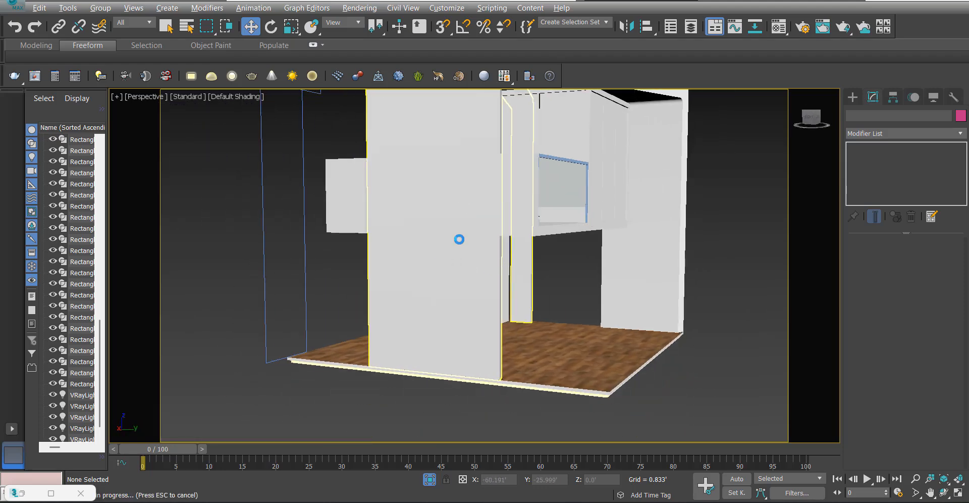
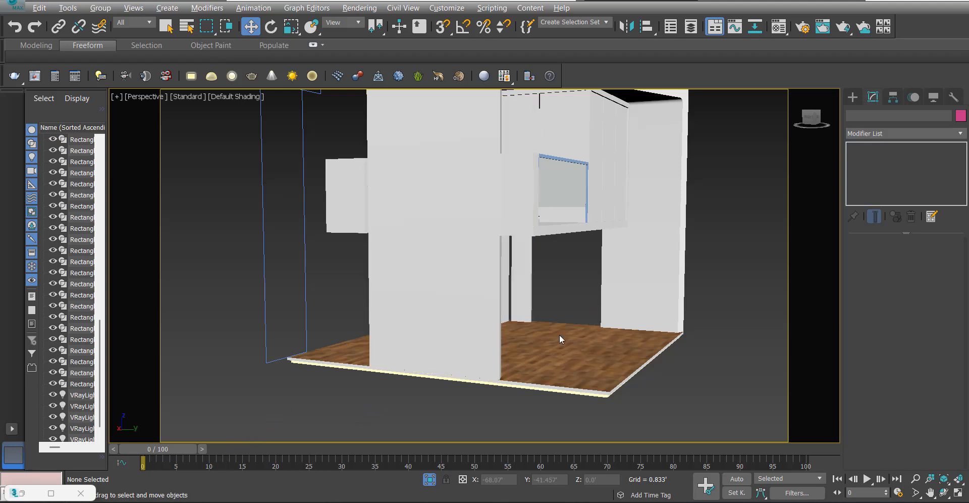
{"action": "scroll", "coordinate": [559, 330], "scroll_direction": "down", "scroll_amount": 3}
{"action": "middle_click_drag", "start_coordinate": [558, 303], "coordinate": [473, 327], "text": "alt"}
{"action": "scroll", "coordinate": [490, 285], "scroll_direction": "down", "scroll_amount": 2}
{"action": "middle_click_drag", "start_coordinate": [491, 279], "coordinate": [524, 271], "text": "alt"}
{"action": "left_click", "coordinate": [50, 494]}
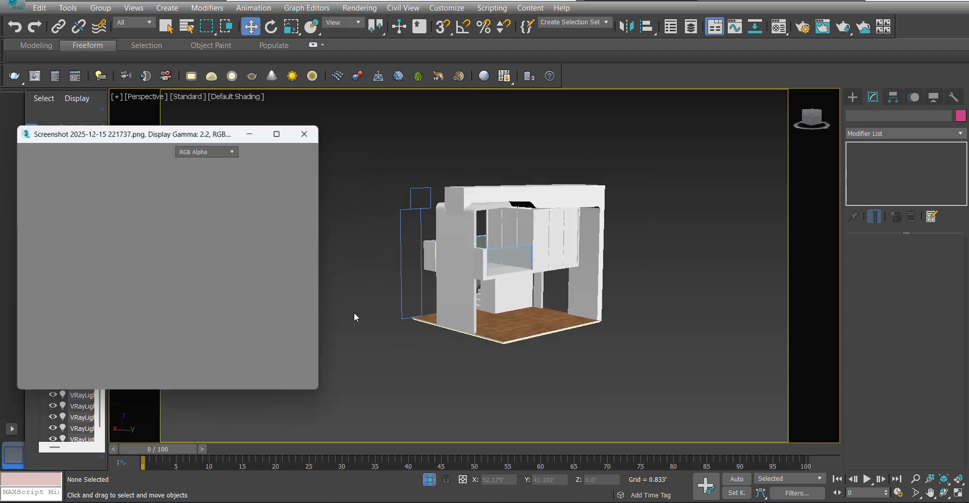
{"action": "scroll", "coordinate": [167, 330], "scroll_direction": "up", "scroll_amount": 2}
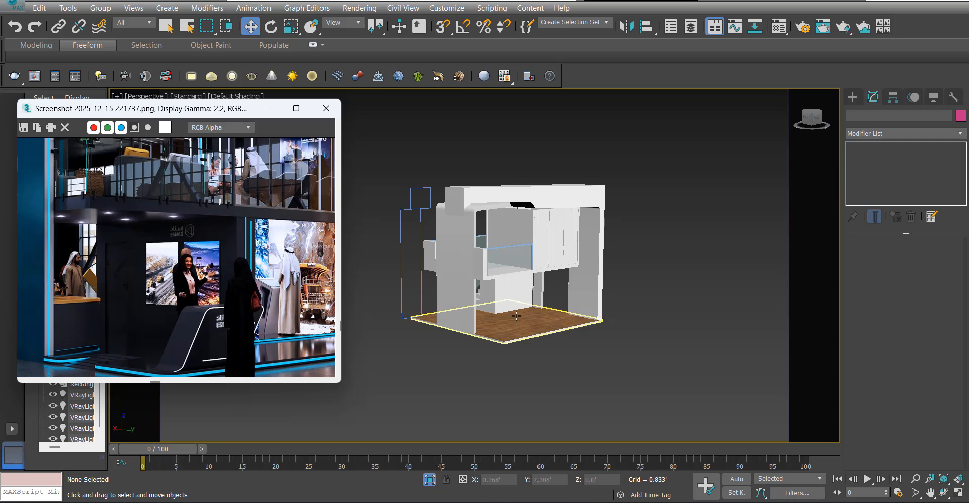
{"action": "scroll", "coordinate": [212, 235], "scroll_direction": "down", "scroll_amount": 2}
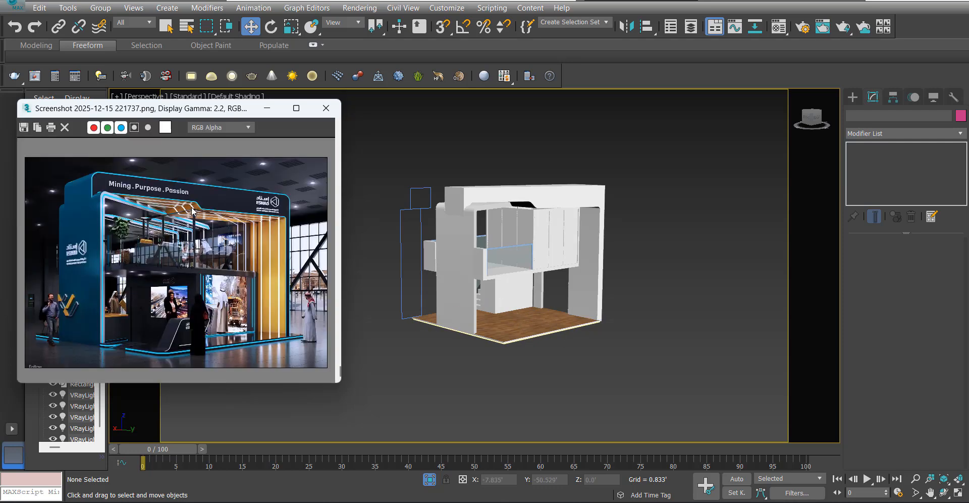
{"action": "scroll", "coordinate": [241, 238], "scroll_direction": "up", "scroll_amount": 3}
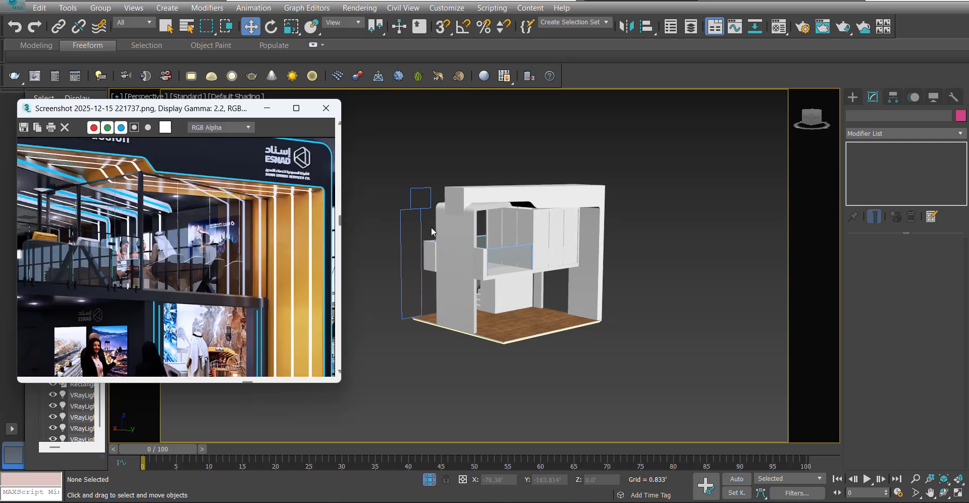
{"action": "scroll", "coordinate": [542, 218], "scroll_direction": "up", "scroll_amount": 2}
{"action": "scroll", "coordinate": [288, 237], "scroll_direction": "down", "scroll_amount": 3}
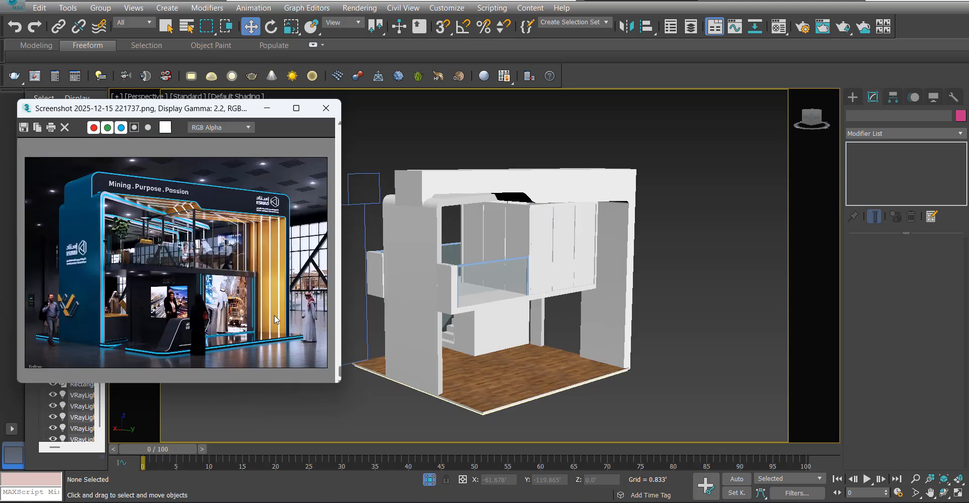
{"action": "scroll", "coordinate": [278, 307], "scroll_direction": "up", "scroll_amount": 3}
{"action": "scroll", "coordinate": [283, 295], "scroll_direction": "down", "scroll_amount": 3}
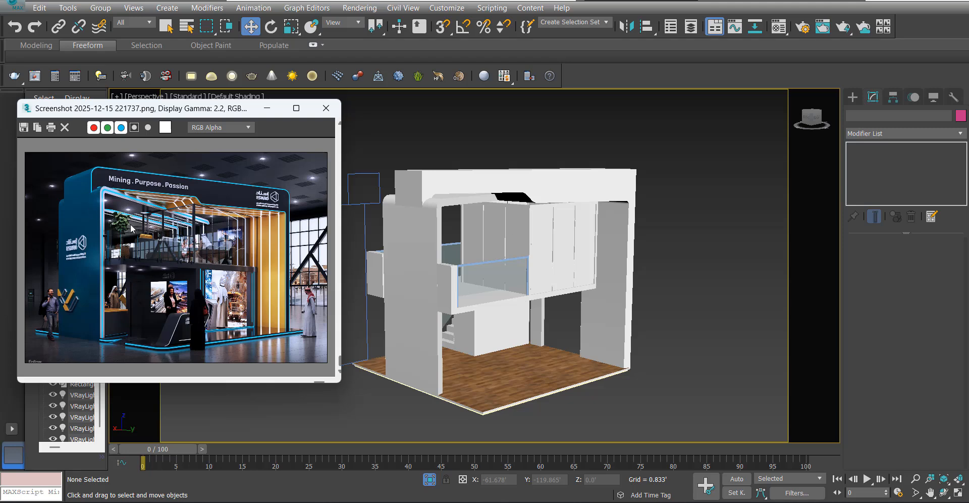
- Clone the front portal frame in place and remove the FFD 2x2x2 modifier from the clone
{"action": "left_click", "coordinate": [593, 174]}
{"action": "middle_click_drag", "start_coordinate": [613, 236], "coordinate": [519, 223], "text": "alt"}
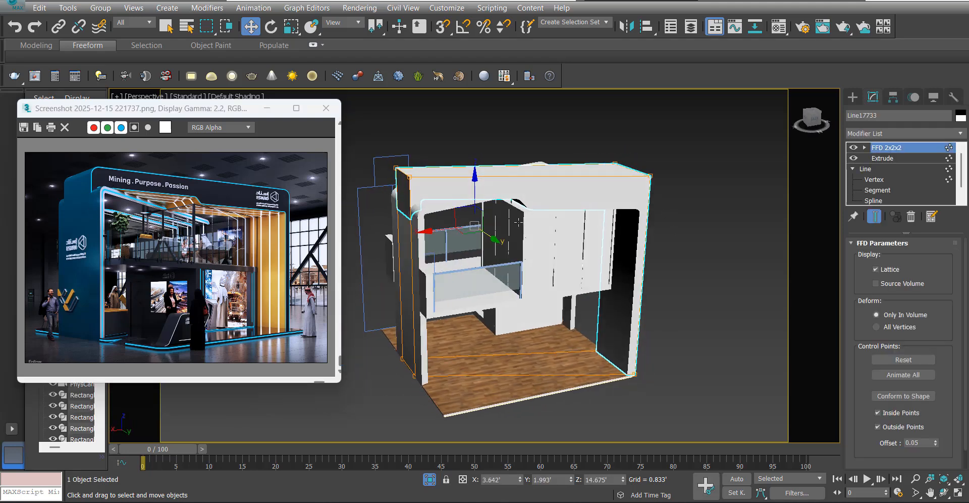
{"action": "key", "text": "ctrl+v"}
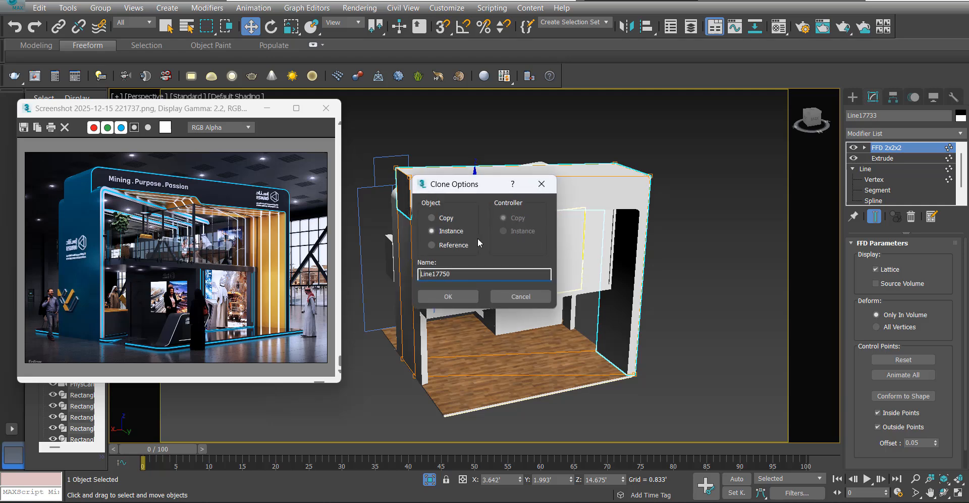
{"action": "left_click", "coordinate": [447, 296]}
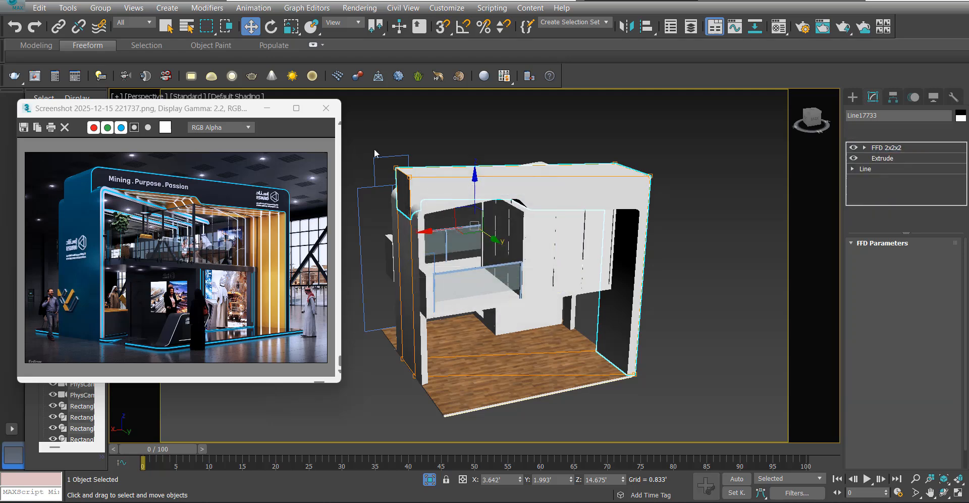
{"action": "left_click", "coordinate": [912, 217]}
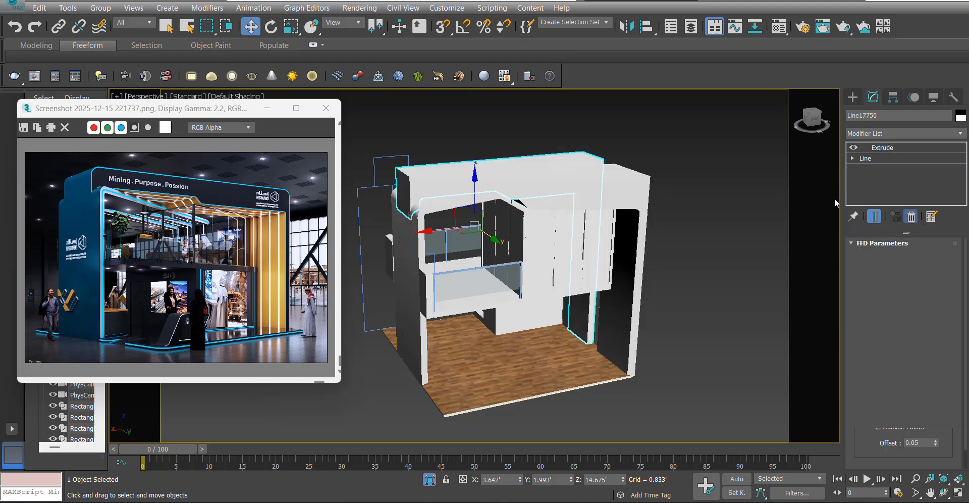
- Move the cloned portal frame along Y to about 21.09 feet, clear of the stand's front
{"action": "middle_click_drag", "start_coordinate": [600, 183], "coordinate": [568, 206], "text": "alt"}
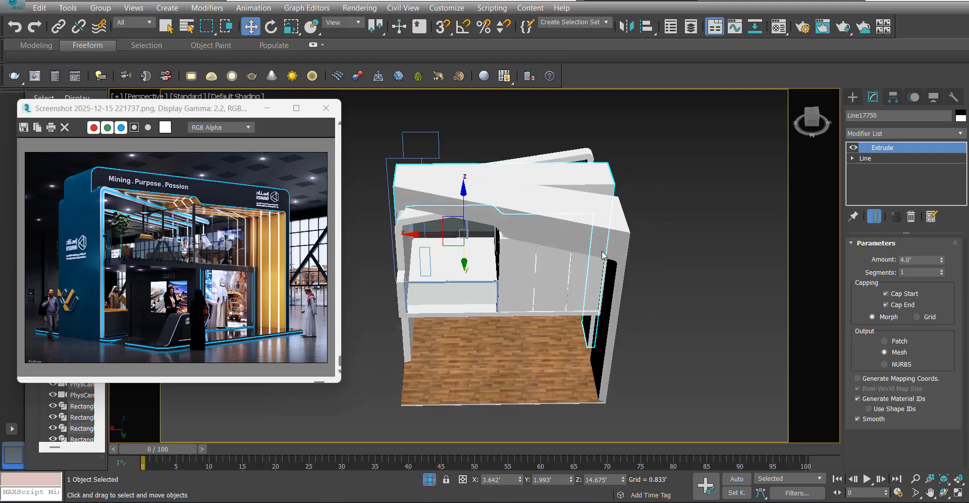
{"action": "middle_click_drag", "start_coordinate": [602, 255], "coordinate": [621, 254], "text": "alt"}
{"action": "left_click_drag", "start_coordinate": [478, 261], "coordinate": [556, 423]}
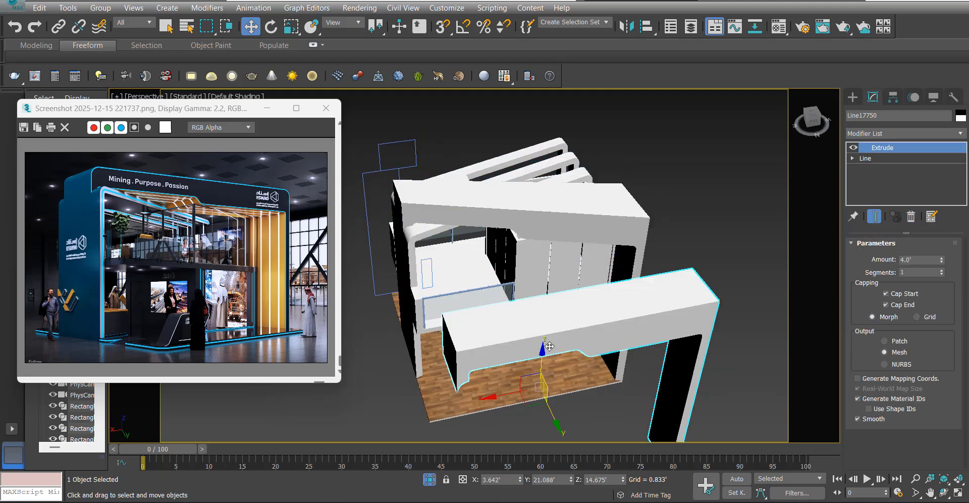
- Delete the four outer segments of the cloned portal frame's profile at Segment level, leaving an open inner path
{"action": "middle_click_drag", "start_coordinate": [549, 346], "coordinate": [570, 345], "text": "alt"}
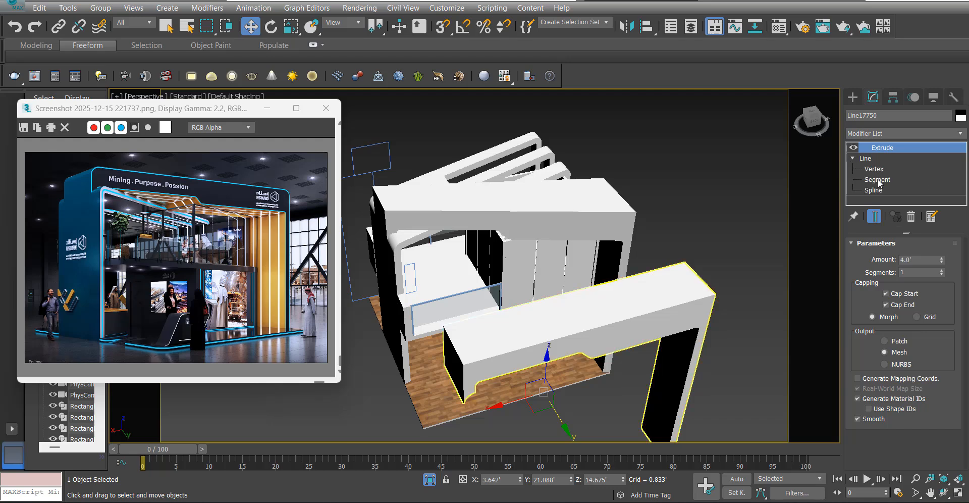
{"action": "left_click", "coordinate": [879, 183]}
{"action": "middle_click_drag", "start_coordinate": [662, 303], "coordinate": [641, 275], "text": "alt"}
{"action": "left_click_drag", "start_coordinate": [761, 274], "coordinate": [636, 323]}
{"action": "scroll", "coordinate": [706, 257], "scroll_direction": "down", "scroll_amount": 6}
{"action": "scroll", "coordinate": [646, 327], "scroll_direction": "up", "scroll_amount": 12}
{"action": "scroll", "coordinate": [755, 376], "scroll_direction": "down", "scroll_amount": 6}
{"action": "scroll", "coordinate": [571, 202], "scroll_direction": "up", "scroll_amount": 8}
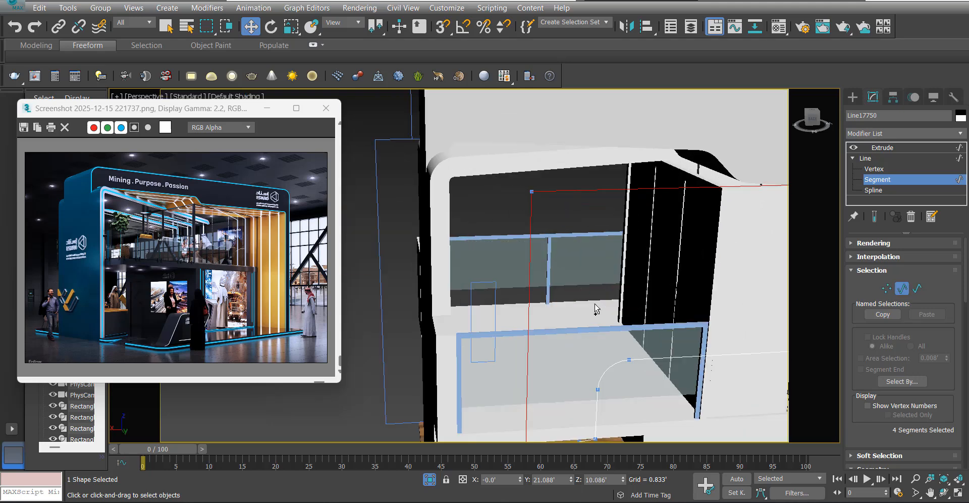
{"action": "scroll", "coordinate": [594, 311], "scroll_direction": "down", "scroll_amount": 7}
{"action": "scroll", "coordinate": [588, 316], "scroll_direction": "up", "scroll_amount": 4}
{"action": "left_click", "coordinate": [584, 321]}
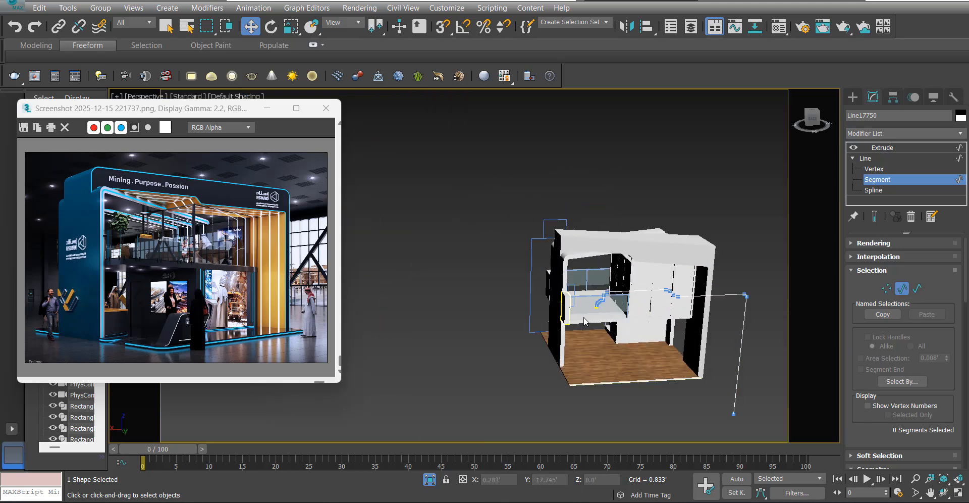
- Select all remaining segments of the portal path to check its course, and clear the selection
{"action": "middle_click_drag", "start_coordinate": [584, 321], "coordinate": [582, 351], "text": "alt"}
{"action": "scroll", "coordinate": [598, 332], "scroll_direction": "up", "scroll_amount": 4}
{"action": "key", "text": "ctrl+a"}
{"action": "scroll", "coordinate": [596, 328], "scroll_direction": "up", "scroll_amount": 2}
{"action": "scroll", "coordinate": [559, 299], "scroll_direction": "down", "scroll_amount": 4}
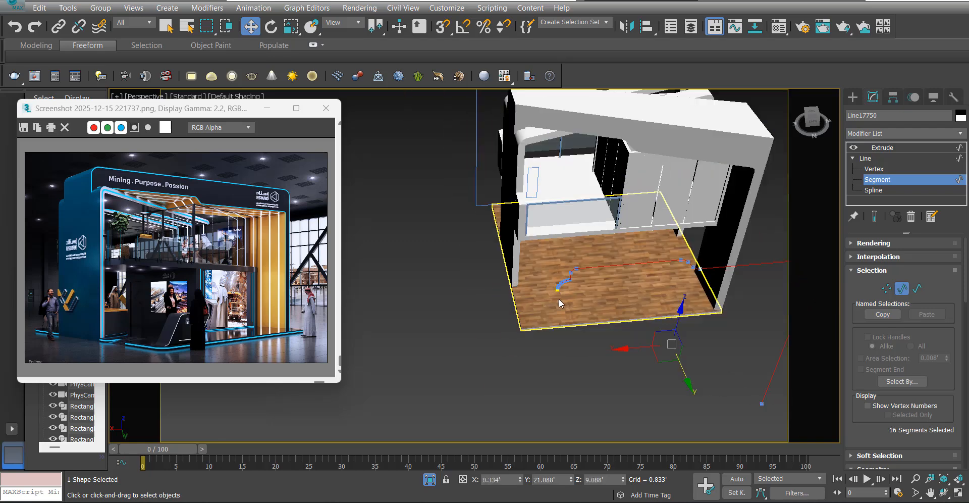
{"action": "left_click", "coordinate": [638, 314]}
{"action": "middle_click_drag", "start_coordinate": [638, 313], "coordinate": [632, 263], "text": "alt"}
- Outline the remaining open spline with a thin offset in the Front wireframe view and return to the Extrude modifier
{"action": "key", "text": "f"}
{"action": "scroll", "coordinate": [666, 224], "scroll_direction": "down", "scroll_amount": 2}
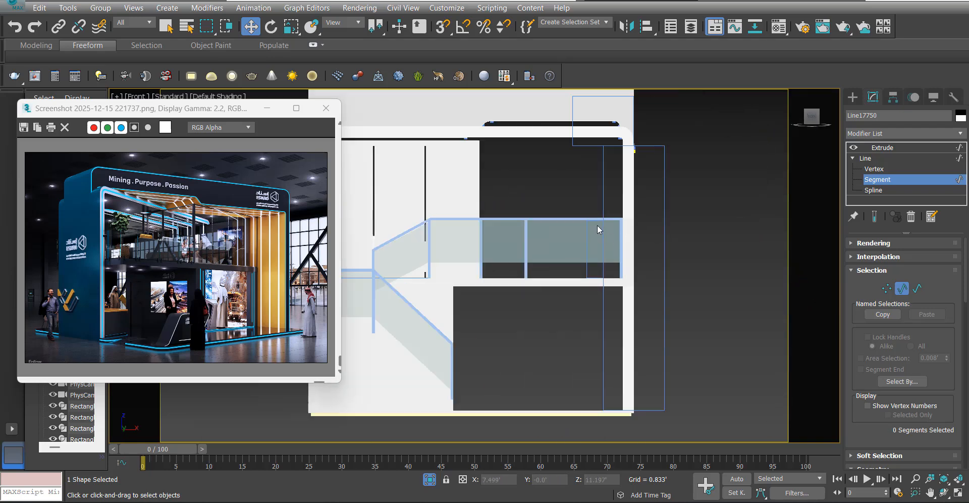
{"action": "left_click_drag", "start_coordinate": [670, 123], "coordinate": [624, 162]}
{"action": "key", "text": "F3"}
{"action": "scroll", "coordinate": [635, 133], "scroll_direction": "up", "scroll_amount": 2}
{"action": "middle_click_drag", "start_coordinate": [635, 133], "coordinate": [651, 155]}
{"action": "key", "text": "3"}
{"action": "scroll", "coordinate": [659, 203], "scroll_direction": "down", "scroll_amount": 5}
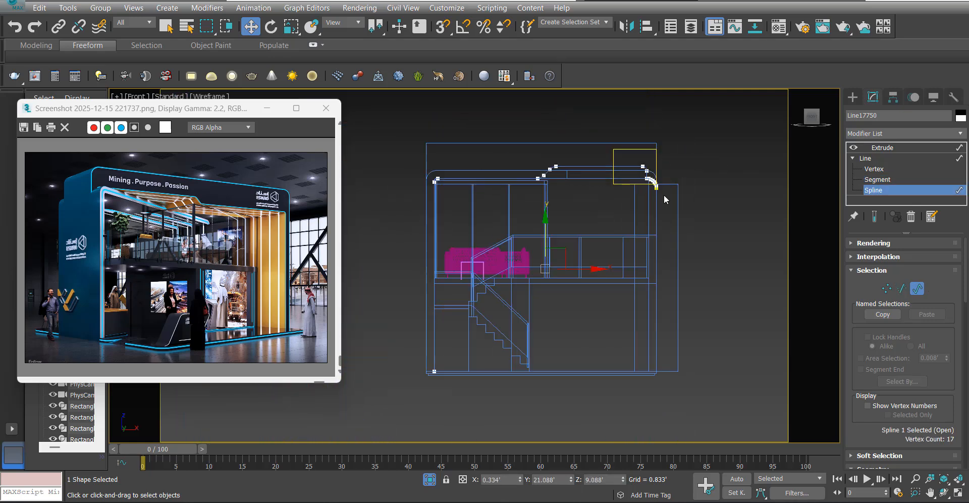
{"action": "scroll", "coordinate": [659, 203], "scroll_direction": "up", "scroll_amount": 6}
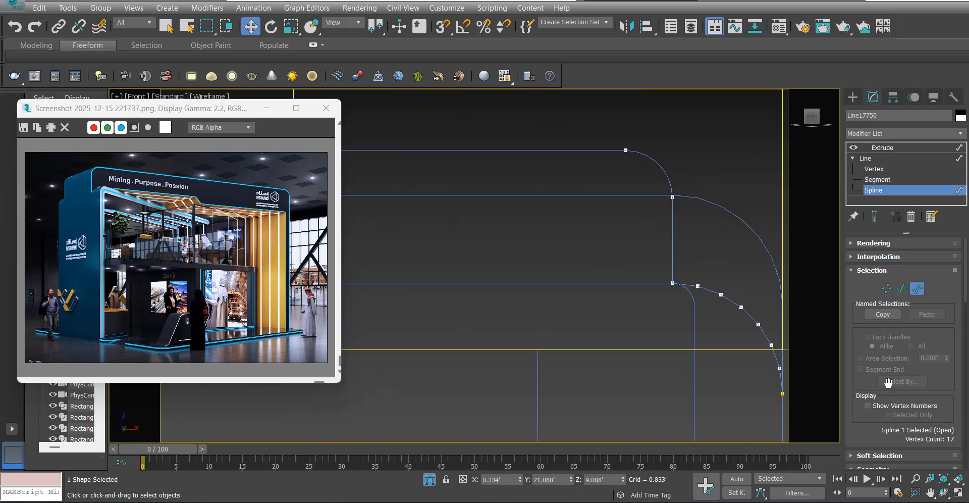
{"action": "scroll", "coordinate": [889, 384], "scroll_direction": "down", "scroll_amount": 10}
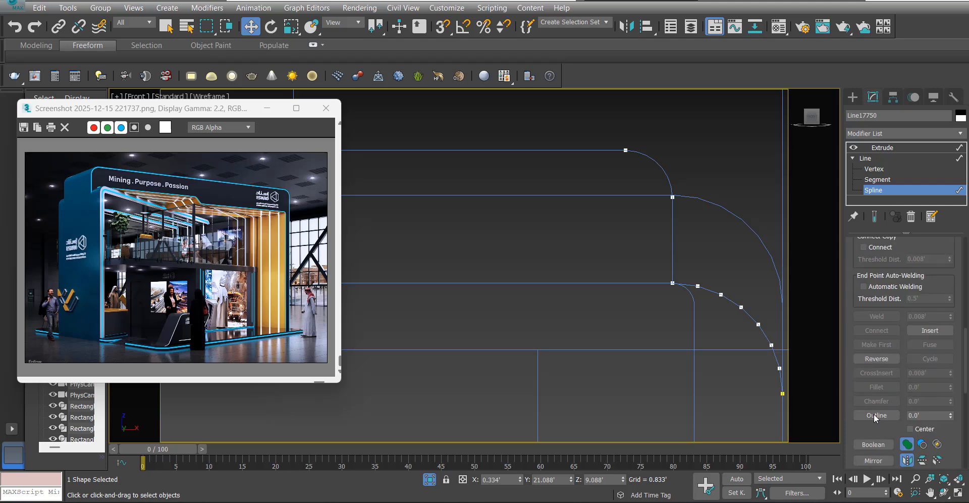
{"action": "left_click", "coordinate": [876, 415]}
{"action": "left_click_drag", "start_coordinate": [671, 189], "coordinate": [665, 195]}
{"action": "scroll", "coordinate": [617, 192], "scroll_direction": "down", "scroll_amount": 8}
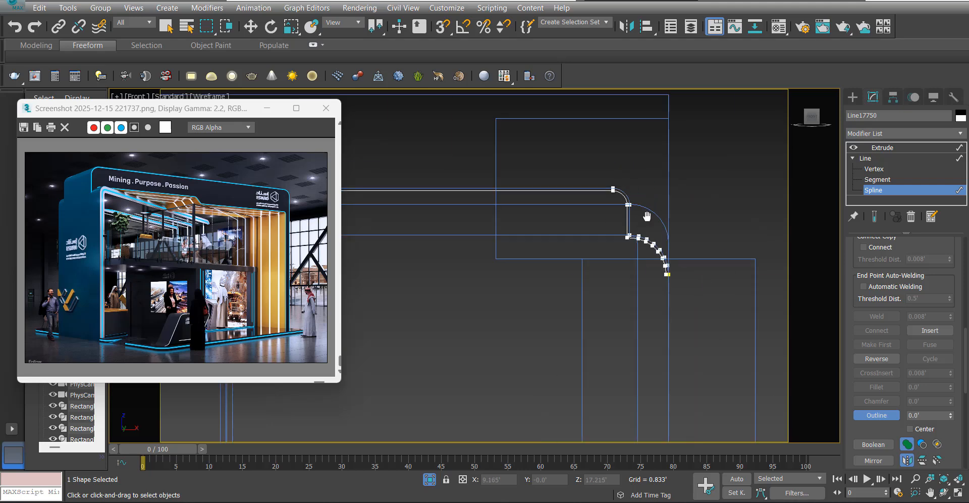
{"action": "scroll", "coordinate": [676, 197], "scroll_direction": "up", "scroll_amount": 4}
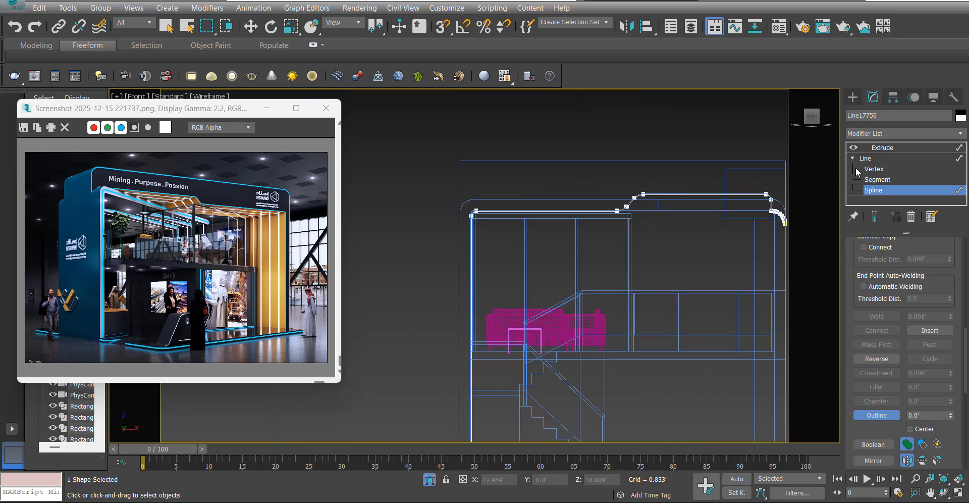
{"action": "left_click", "coordinate": [897, 151]}
{"action": "scroll", "coordinate": [643, 262], "scroll_direction": "down", "scroll_amount": 2}
{"action": "key", "text": "x"}
{"action": "middle_click_drag", "start_coordinate": [628, 284], "coordinate": [646, 316]}
{"action": "type", "text": "ed"}
{"action": "key", "text": "Escape"}
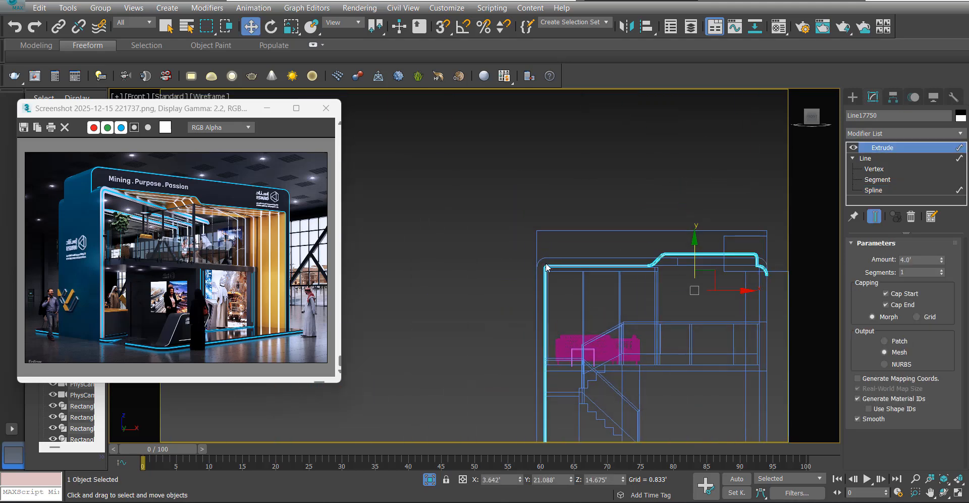
- Move the reference image window off the viewport label and set the viewport to Perspective
{"action": "scroll", "coordinate": [584, 274], "scroll_direction": "down", "scroll_amount": 5}
{"action": "middle_click_drag", "start_coordinate": [584, 273], "coordinate": [586, 214]}
{"action": "middle_click_drag", "start_coordinate": [647, 207], "coordinate": [621, 314], "text": "alt"}
{"action": "scroll", "coordinate": [608, 224], "scroll_direction": "up", "scroll_amount": 3}
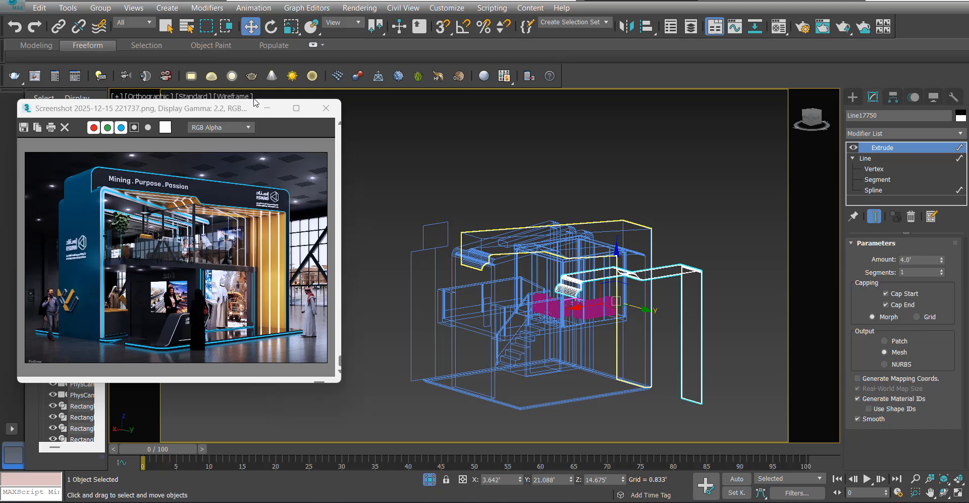
{"action": "left_click_drag", "start_coordinate": [192, 116], "coordinate": [157, 147]}
{"action": "left_click", "coordinate": [148, 97]}
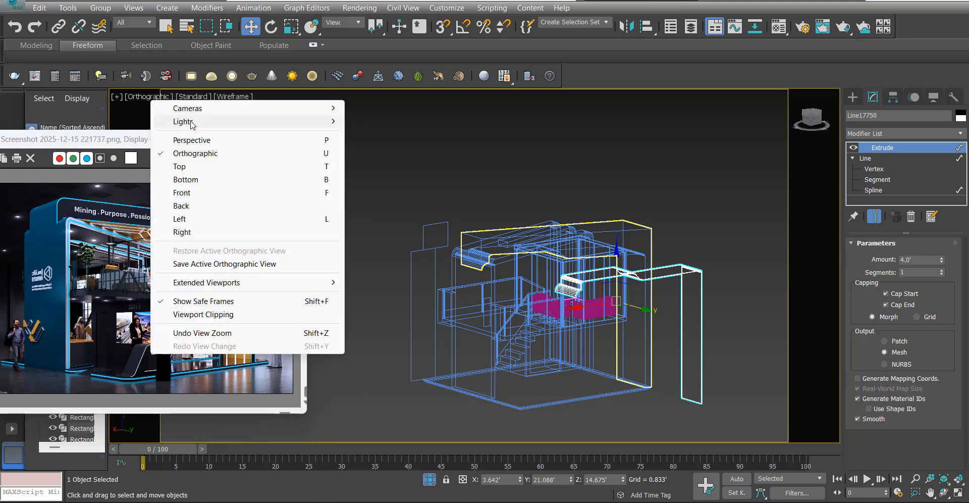
{"action": "left_click", "coordinate": [193, 142]}
- Set the Extrude amount of the outlined portal strip to 2 inches (0.167')
{"action": "scroll", "coordinate": [603, 263], "scroll_direction": "up", "scroll_amount": 5}
{"action": "mouse_move", "coordinate": [602, 267]}
{"action": "middle_mouse_down", "text": "alt"}
{"action": "mouse_move", "coordinate": [590, 273]}
{"action": "mouse_move", "coordinate": [644, 228]}
{"action": "mouse_move", "coordinate": [669, 239]}
{"action": "middle_mouse_up", "text": "alt"}
{"action": "key", "text": "F3"}
{"action": "scroll", "coordinate": [589, 273], "scroll_direction": "up", "scroll_amount": 3}
{"action": "scroll", "coordinate": [590, 273], "scroll_direction": "up", "scroll_amount": 3}
{"action": "scroll", "coordinate": [584, 271], "scroll_direction": "down", "scroll_amount": 6}
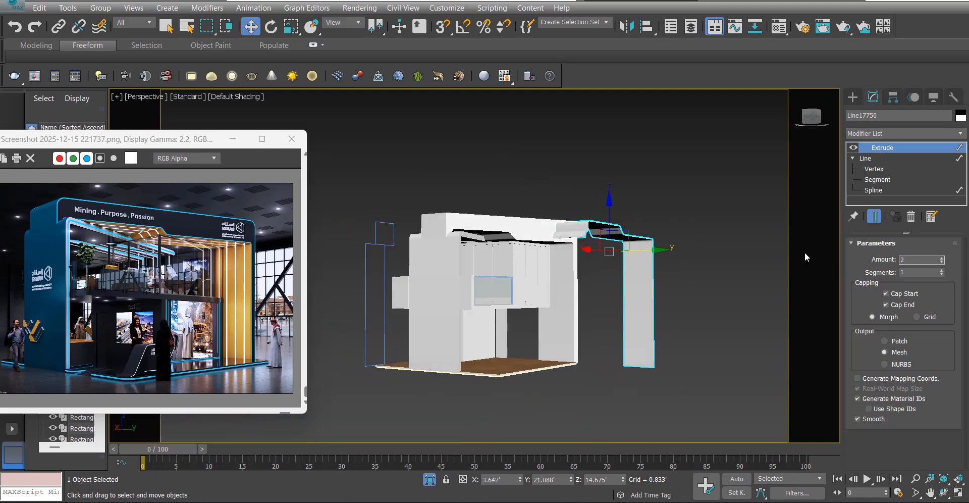
{"action": "key", "text": "Return"}
{"action": "scroll", "coordinate": [798, 255], "scroll_direction": "up", "scroll_amount": 4}
{"action": "middle_click_drag", "start_coordinate": [569, 292], "coordinate": [575, 323], "text": "alt"}
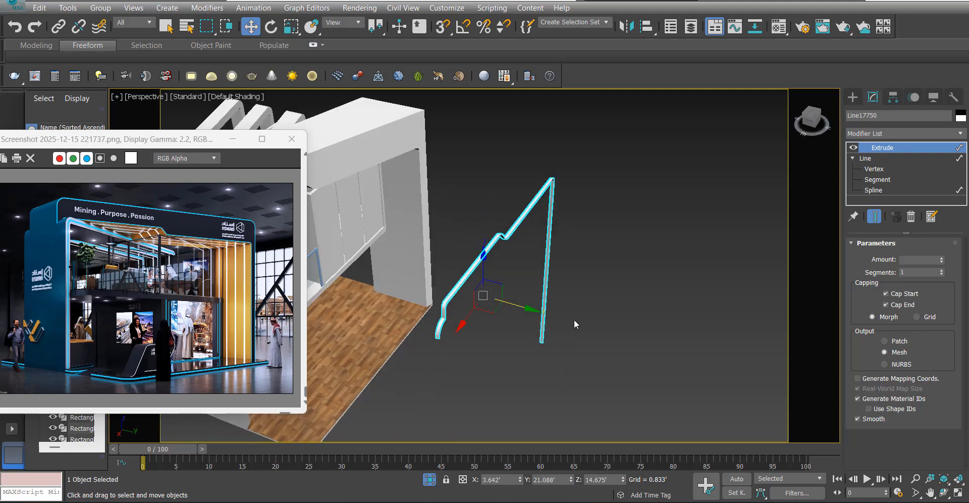
- Move the portal strip back along Y to about 8.1 feet in the Top wireframe view, inside the stand's front edge
{"action": "key", "text": "t"}
{"action": "scroll", "coordinate": [586, 298], "scroll_direction": "down", "scroll_amount": 5}
{"action": "key", "text": "F3"}
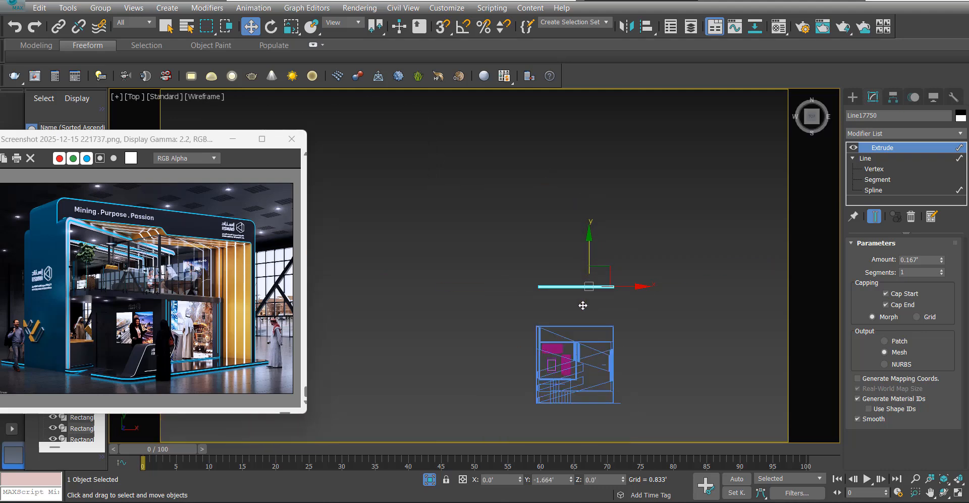
{"action": "scroll", "coordinate": [568, 296], "scroll_direction": "up", "scroll_amount": 6}
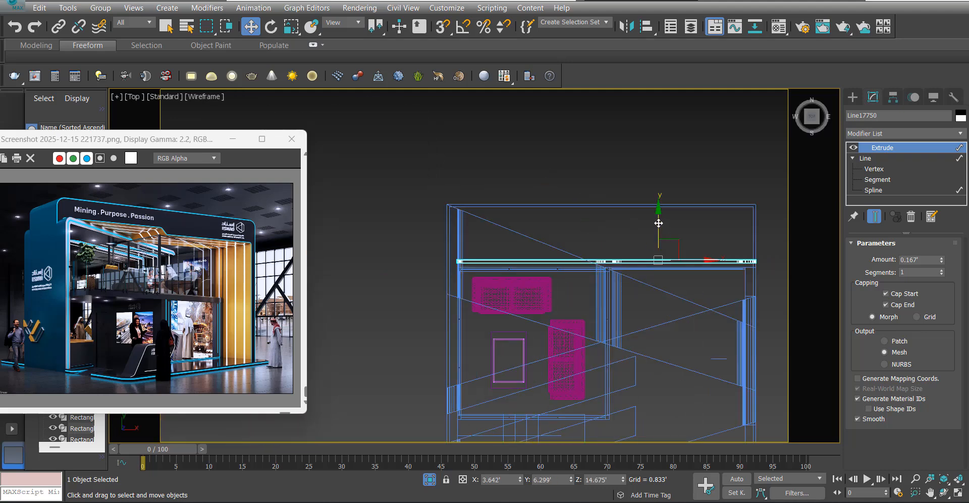
{"action": "left_click_drag", "start_coordinate": [659, 222], "coordinate": [658, 195]}
- Set the portal strip's Extrude amount to 0.25 feet
{"action": "left_click", "coordinate": [889, 131]}
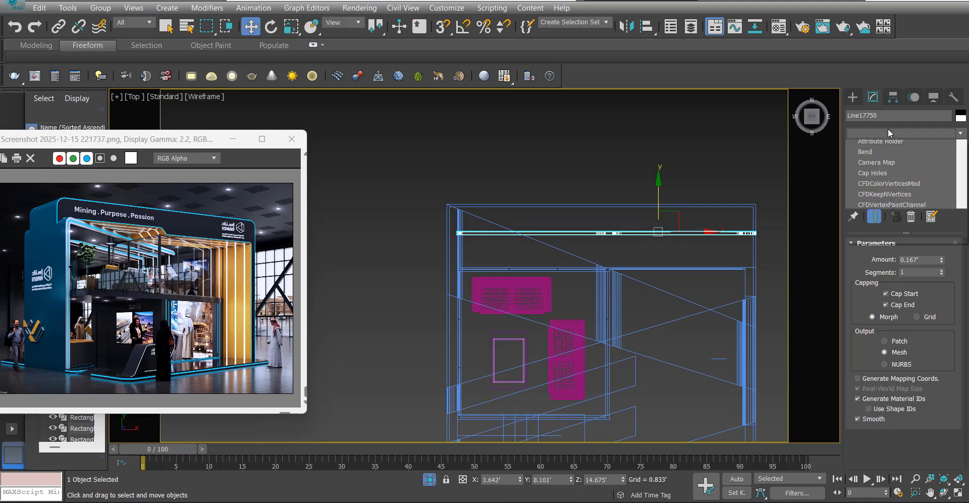
{"action": "left_click", "coordinate": [889, 130]}
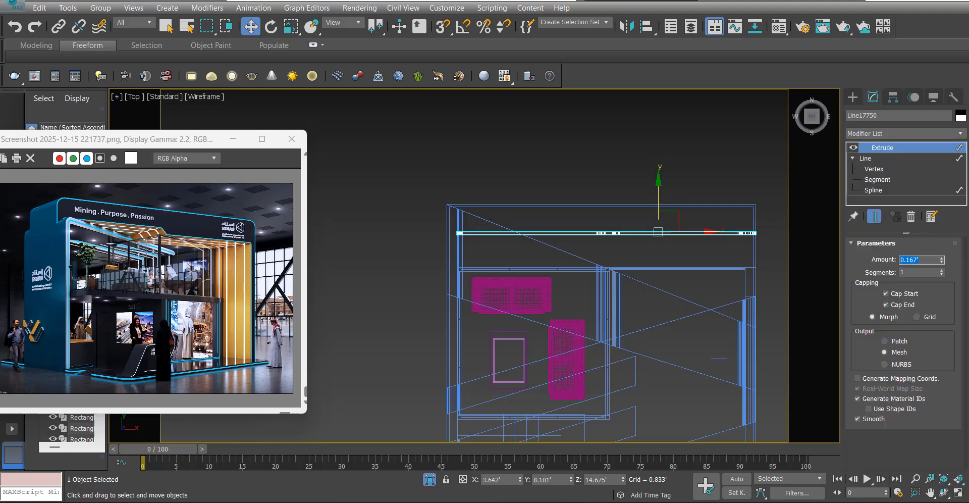
{"action": "key", "text": "Return"}
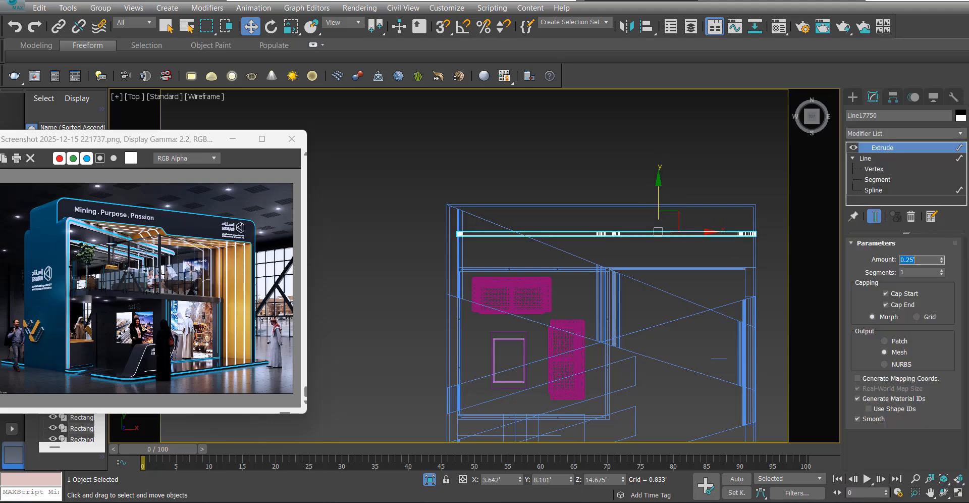
- Try skewing the strip with an FFD 2x2x2 modifier, moving its right-end control points along Y to about 0.8 feet
{"action": "left_click", "coordinate": [904, 131]}
{"action": "left_click", "coordinate": [898, 135]}
{"action": "left_click", "coordinate": [898, 135]}
{"action": "left_click", "coordinate": [892, 155]}
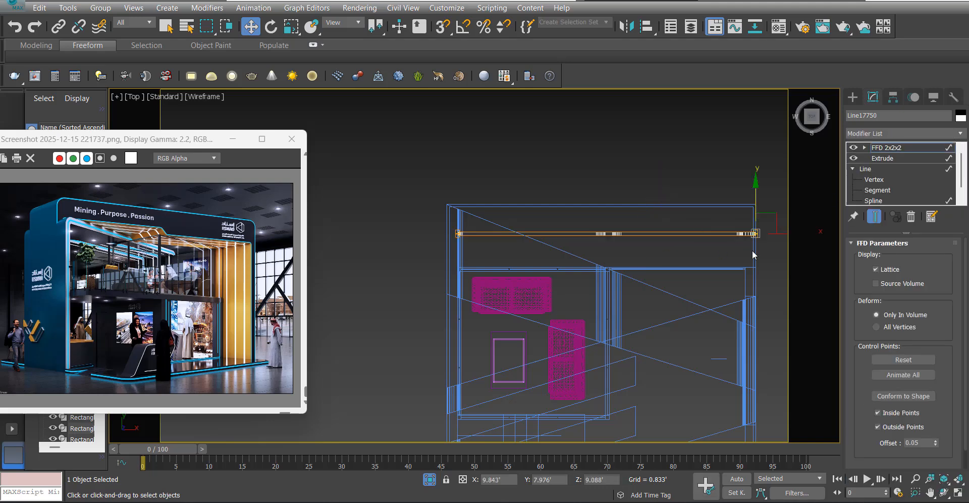
{"action": "left_click_drag", "start_coordinate": [756, 224], "coordinate": [762, 321]}
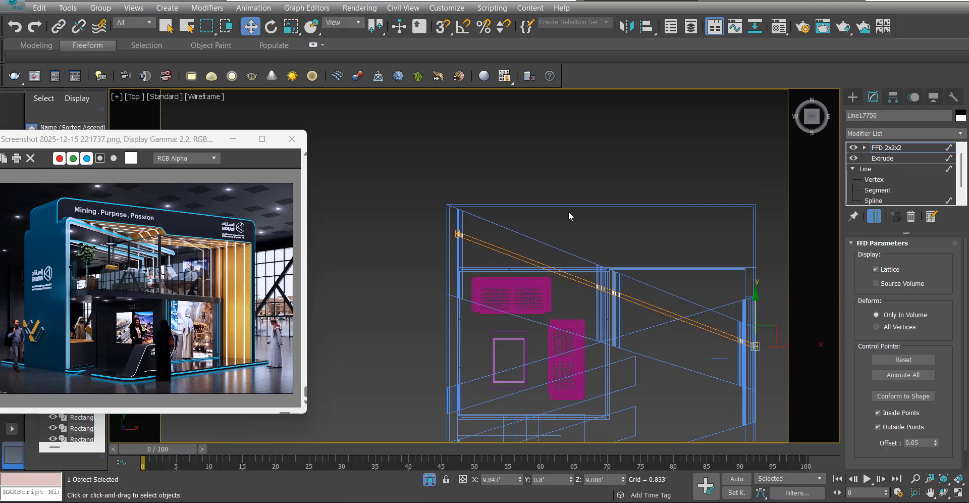
- Fine-tune the FFD control points at the strip's ends along Y to follow the portal's slanted line
{"action": "scroll", "coordinate": [460, 232], "scroll_direction": "up", "scroll_amount": 2}
{"action": "left_click_drag", "start_coordinate": [457, 208], "coordinate": [461, 200]}
{"action": "scroll", "coordinate": [560, 263], "scroll_direction": "down", "scroll_amount": 2}
{"action": "middle_click_drag", "start_coordinate": [608, 279], "coordinate": [464, 206]}
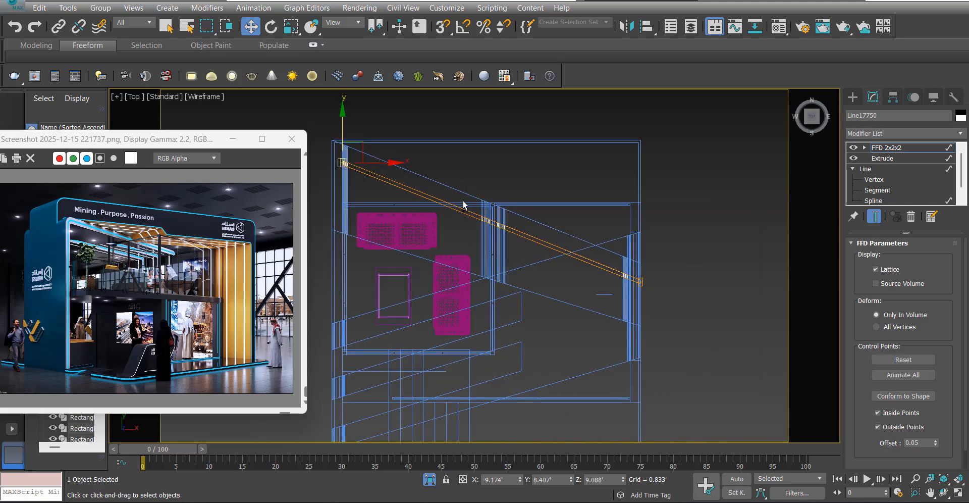
{"action": "scroll", "coordinate": [362, 148], "scroll_direction": "up", "scroll_amount": 2}
{"action": "left_click_drag", "start_coordinate": [325, 145], "coordinate": [325, 138]}
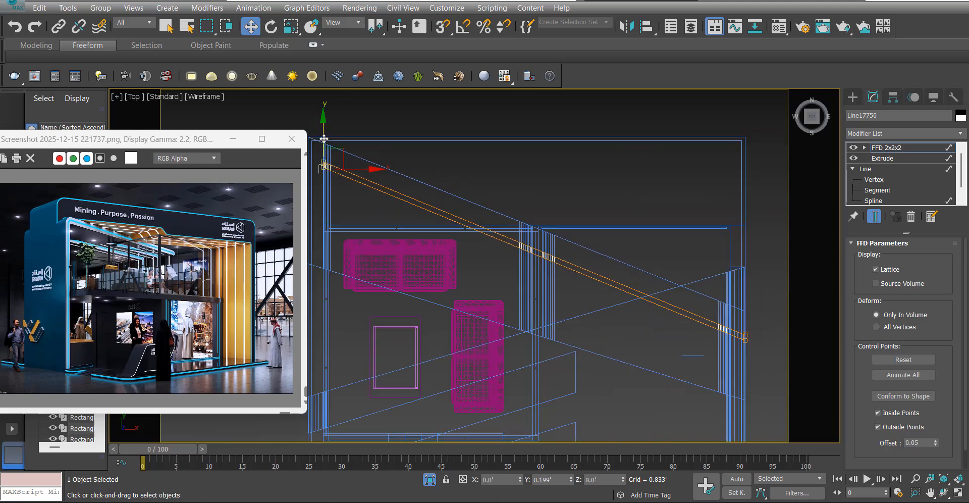
{"action": "left_click", "coordinate": [470, 151]}
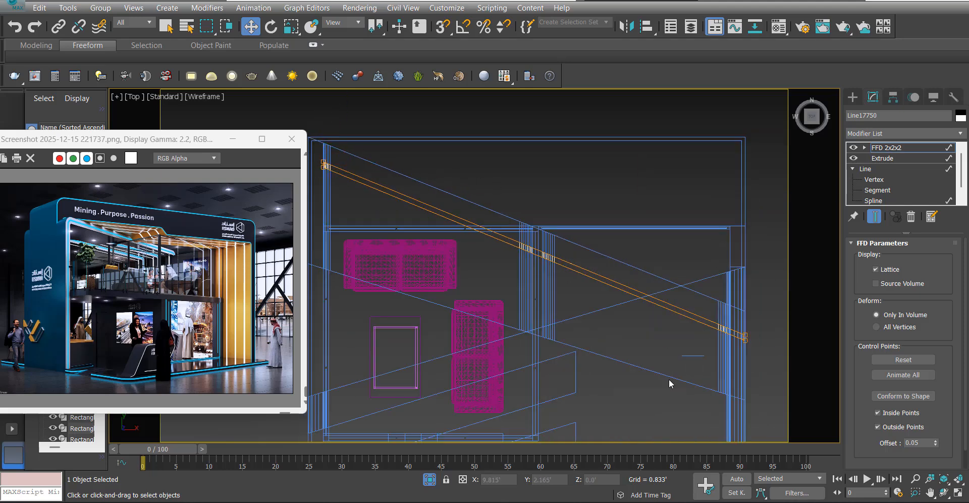
{"action": "left_click", "coordinate": [745, 337]}
{"action": "left_click", "coordinate": [889, 152]}
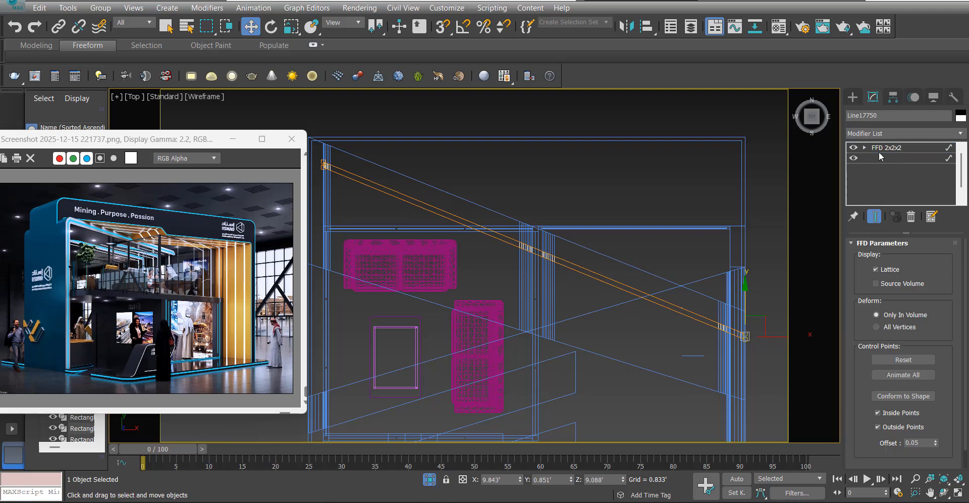
- Compare the skewed strip with the portal frame in shaded Perspective and remove its FFD 2x2x2 modifier
{"action": "scroll", "coordinate": [680, 252], "scroll_direction": "down", "scroll_amount": 3}
{"action": "key", "text": "p"}
{"action": "middle_click_drag", "start_coordinate": [649, 238], "coordinate": [570, 215], "text": "alt"}
{"action": "key", "text": "F3"}
{"action": "scroll", "coordinate": [681, 236], "scroll_direction": "up", "scroll_amount": 3}
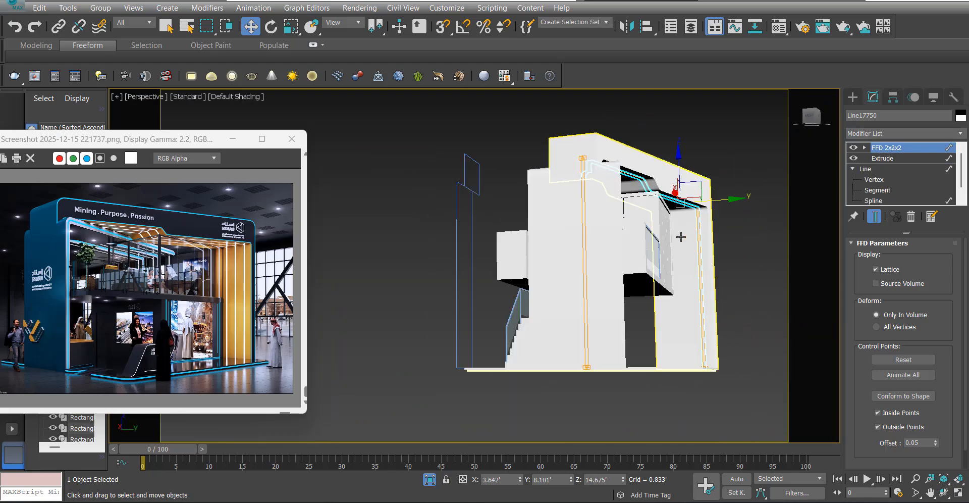
{"action": "middle_click_drag", "start_coordinate": [682, 237], "coordinate": [680, 231], "text": "alt"}
{"action": "scroll", "coordinate": [683, 223], "scroll_direction": "up", "scroll_amount": 5}
{"action": "mouse_move", "coordinate": [729, 210]}
{"action": "middle_mouse_down", "text": "alt"}
{"action": "mouse_move", "coordinate": [628, 195]}
{"action": "mouse_move", "coordinate": [636, 230]}
{"action": "mouse_move", "coordinate": [621, 208]}
{"action": "middle_mouse_up", "text": "alt"}
{"action": "scroll", "coordinate": [628, 195], "scroll_direction": "down", "scroll_amount": 3}
{"action": "scroll", "coordinate": [548, 95], "scroll_direction": "up", "scroll_amount": 5}
{"action": "middle_click_drag", "start_coordinate": [549, 96], "coordinate": [598, 171]}
{"action": "scroll", "coordinate": [527, 221], "scroll_direction": "down", "scroll_amount": 2}
{"action": "middle_click_drag", "start_coordinate": [526, 220], "coordinate": [712, 221], "text": "alt"}
{"action": "left_click", "coordinate": [911, 216]}
{"action": "scroll", "coordinate": [584, 196], "scroll_direction": "down", "scroll_amount": 4}
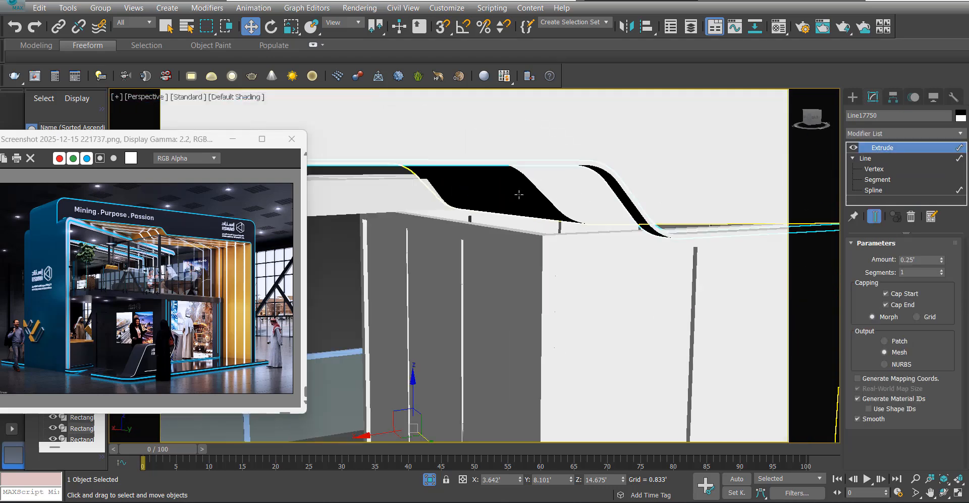
- Select the inner-edge segments of the strip's outline along the raised roof section and its sloping transition
{"action": "key", "text": "f"}
{"action": "key", "text": "F3"}
{"action": "scroll", "coordinate": [631, 137], "scroll_direction": "up", "scroll_amount": 6}
{"action": "scroll", "coordinate": [608, 140], "scroll_direction": "down", "scroll_amount": 4}
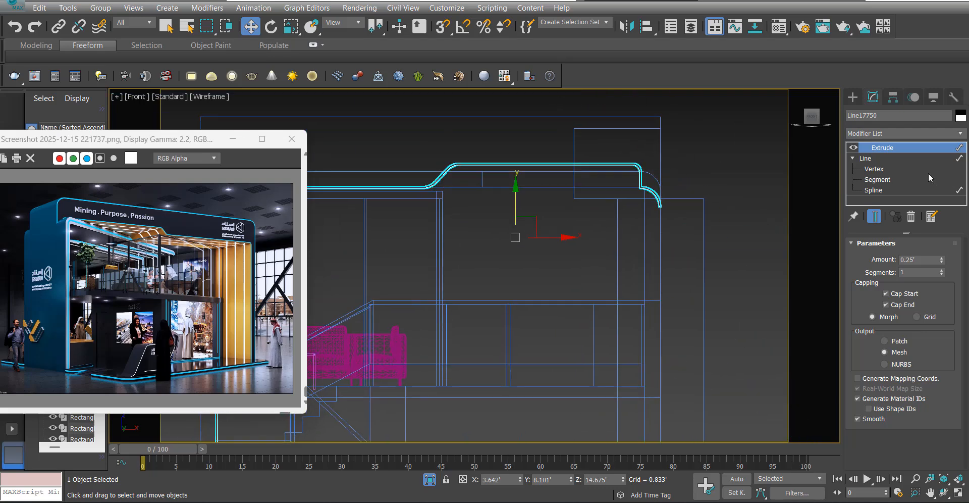
{"action": "left_click", "coordinate": [881, 181]}
{"action": "scroll", "coordinate": [637, 185], "scroll_direction": "up", "scroll_amount": 3}
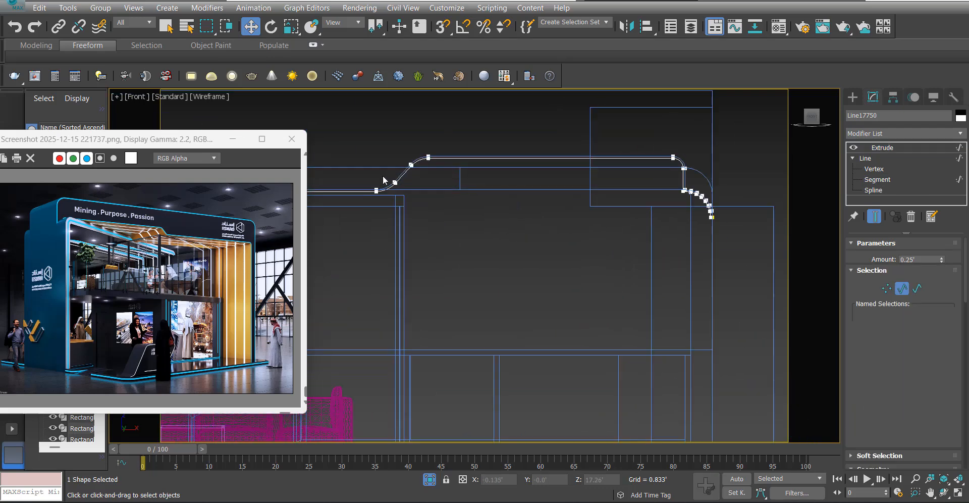
{"action": "scroll", "coordinate": [523, 165], "scroll_direction": "up", "scroll_amount": 8}
{"action": "left_click_drag", "start_coordinate": [675, 145], "coordinate": [674, 146]}
{"action": "scroll", "coordinate": [701, 181], "scroll_direction": "down", "scroll_amount": 3}
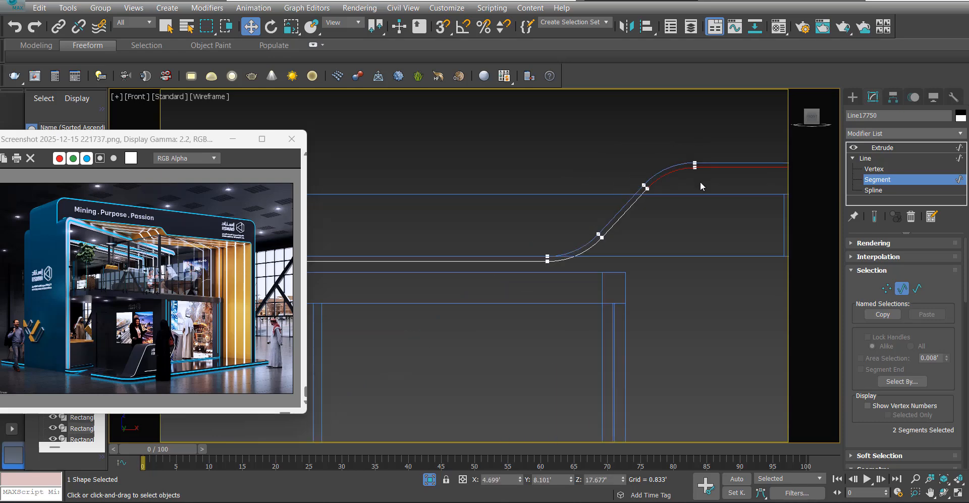
{"action": "scroll", "coordinate": [645, 216], "scroll_direction": "up", "scroll_amount": 3}
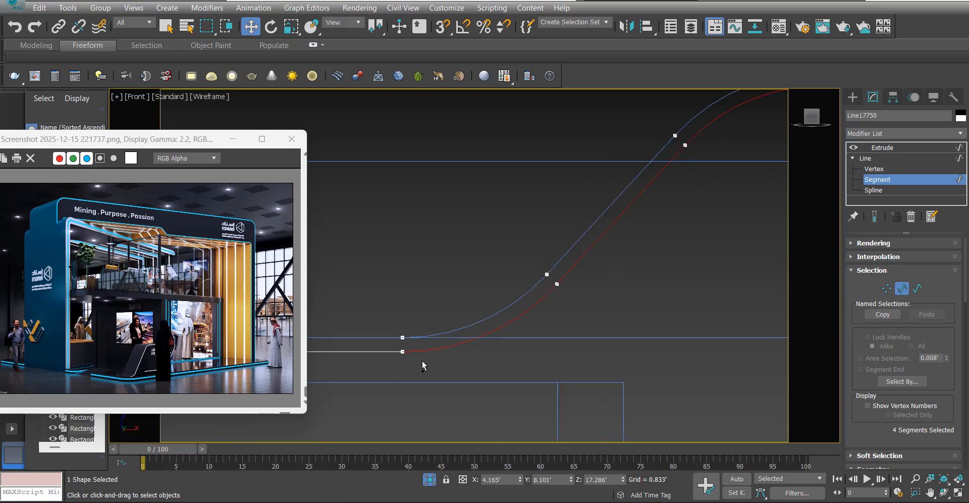
- Finish selecting the strip outline's inner-edge and closing end segments around both corners and the stepped arc, and delete them to keep the outer edge
{"action": "scroll", "coordinate": [369, 346], "scroll_direction": "down", "scroll_amount": 4}
{"action": "middle_click_drag", "start_coordinate": [369, 346], "coordinate": [593, 309]}
{"action": "middle_click_drag", "start_coordinate": [324, 352], "coordinate": [491, 284]}
{"action": "scroll", "coordinate": [403, 245], "scroll_direction": "up", "scroll_amount": 6}
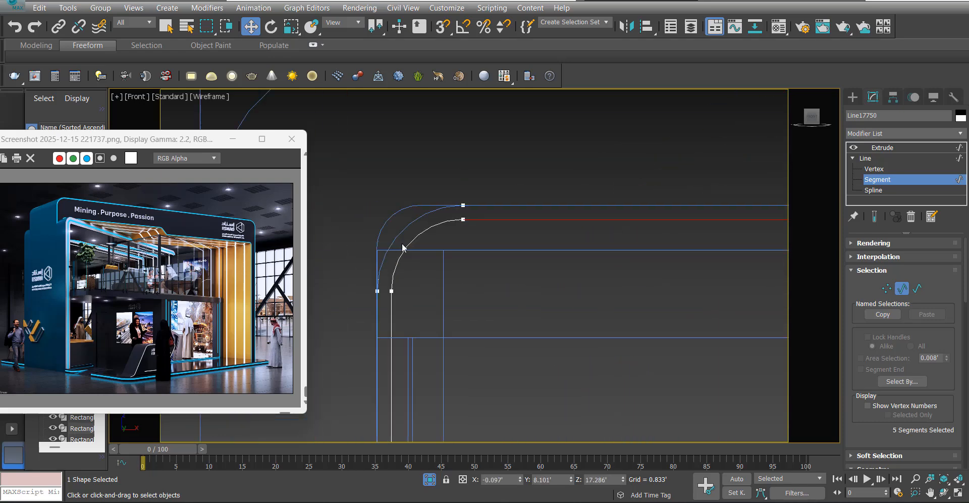
{"action": "left_click_drag", "start_coordinate": [410, 241], "coordinate": [478, 294]}
{"action": "left_click_drag", "start_coordinate": [368, 402], "coordinate": [368, 402]}
{"action": "scroll", "coordinate": [439, 246], "scroll_direction": "down", "scroll_amount": 5}
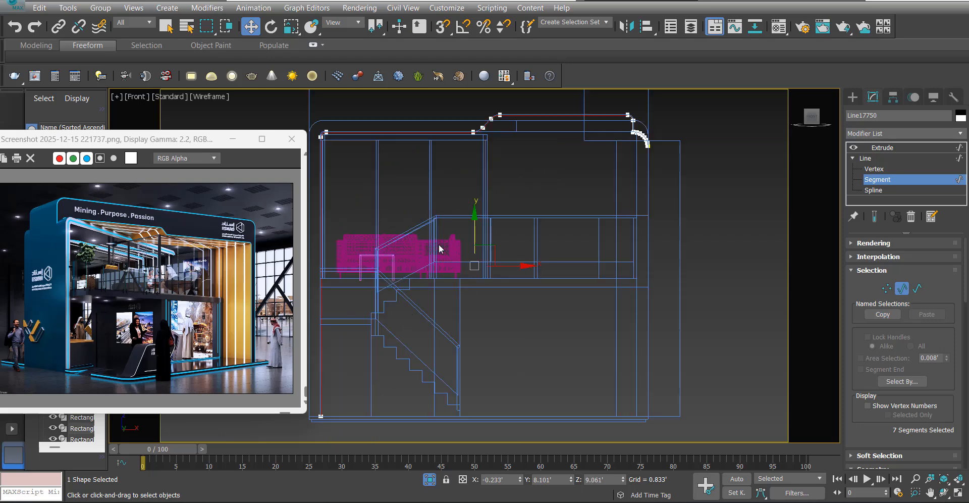
{"action": "scroll", "coordinate": [305, 423], "scroll_direction": "up", "scroll_amount": 8}
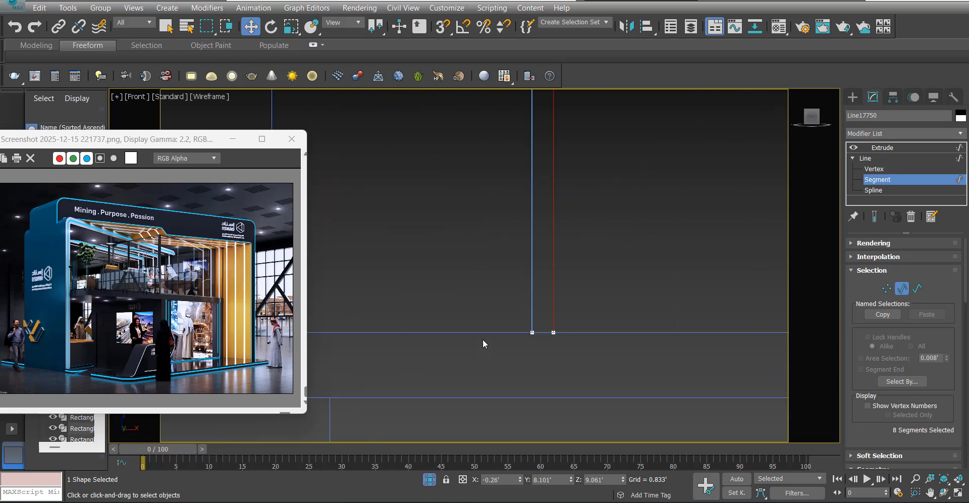
{"action": "scroll", "coordinate": [510, 280], "scroll_direction": "down", "scroll_amount": 8}
{"action": "scroll", "coordinate": [510, 242], "scroll_direction": "up", "scroll_amount": 7}
{"action": "middle_click_drag", "start_coordinate": [510, 243], "coordinate": [609, 244]}
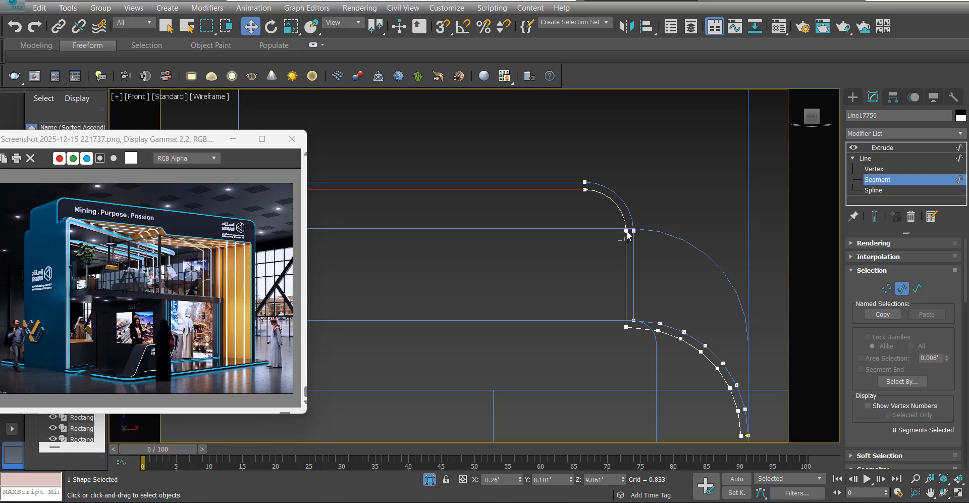
{"action": "scroll", "coordinate": [640, 303], "scroll_direction": "up", "scroll_amount": 4}
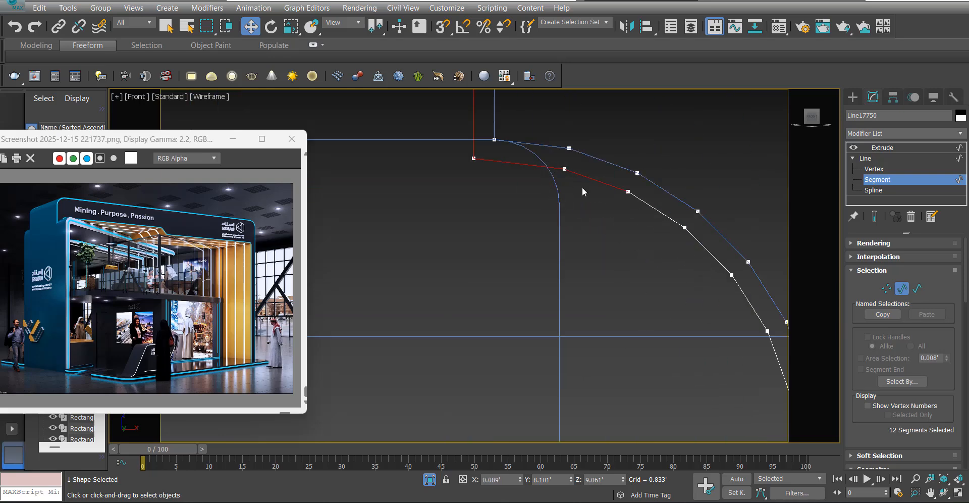
{"action": "scroll", "coordinate": [583, 188], "scroll_direction": "down", "scroll_amount": 2}
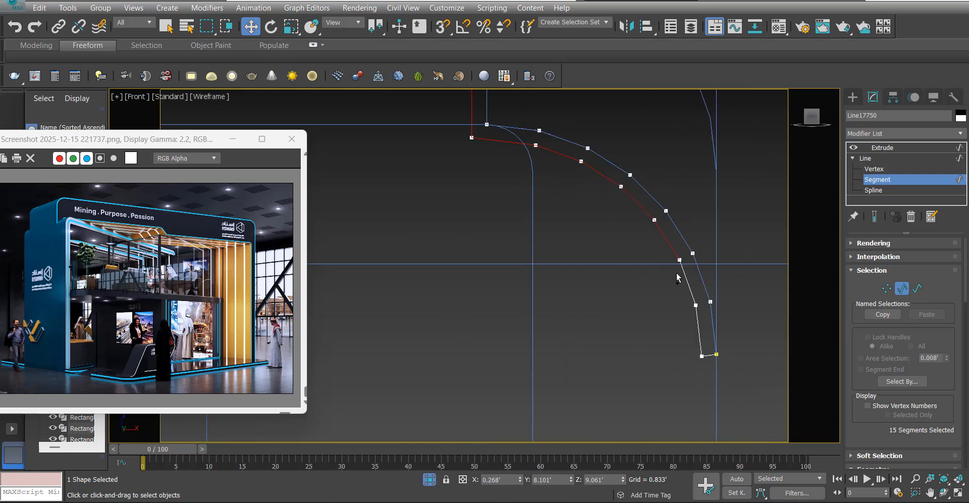
{"action": "left_click_drag", "start_coordinate": [708, 364], "coordinate": [708, 364]}
{"action": "scroll", "coordinate": [712, 323], "scroll_direction": "down", "scroll_amount": 10}
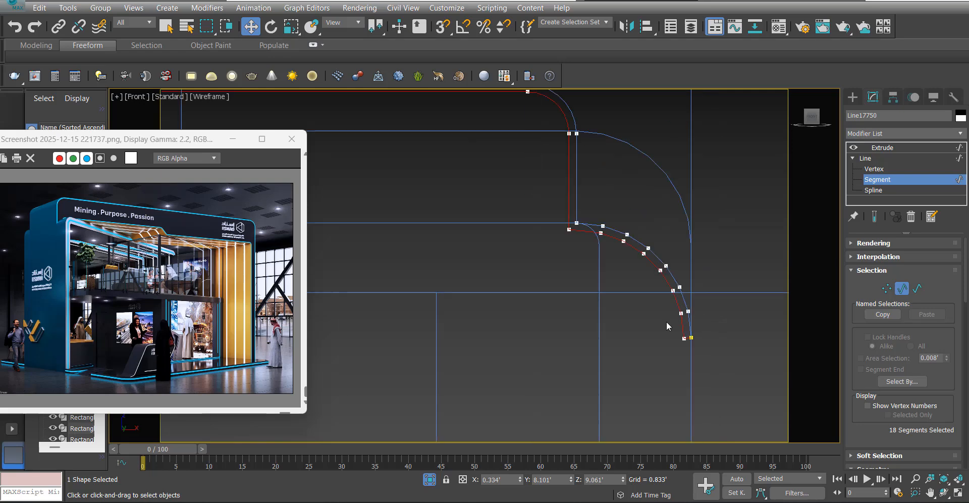
- Select the remaining outer spline and apply an Outline value of -5 to make a thinner strip profile
{"action": "left_click", "coordinate": [873, 191]}
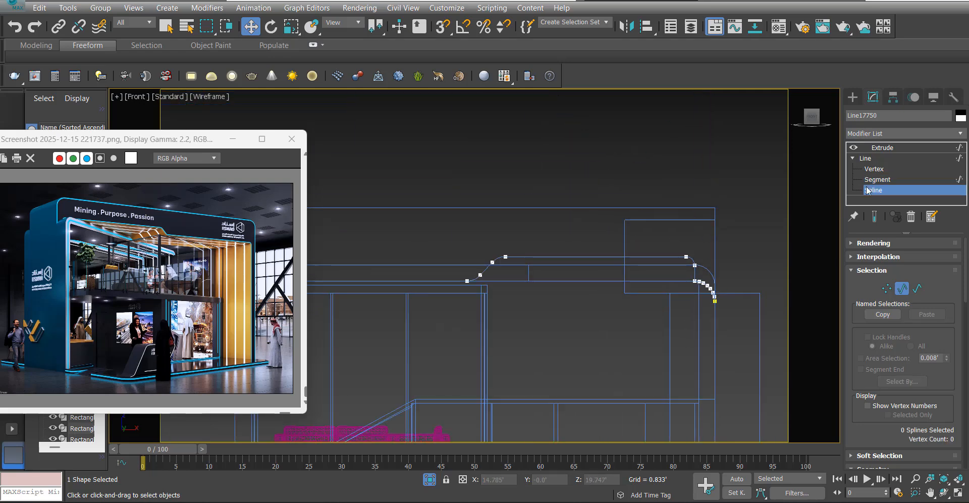
{"action": "left_click_drag", "start_coordinate": [693, 184], "coordinate": [568, 312]}
{"action": "scroll", "coordinate": [756, 261], "scroll_direction": "up", "scroll_amount": 6}
{"action": "scroll", "coordinate": [903, 343], "scroll_direction": "down", "scroll_amount": 10}
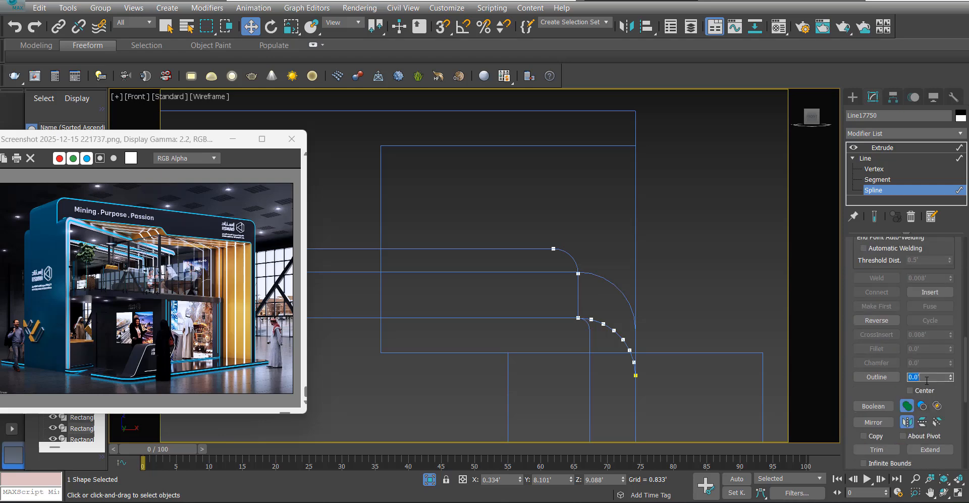
{"action": "key", "text": "Return"}
{"action": "scroll", "coordinate": [552, 289], "scroll_direction": "up", "scroll_amount": 6}
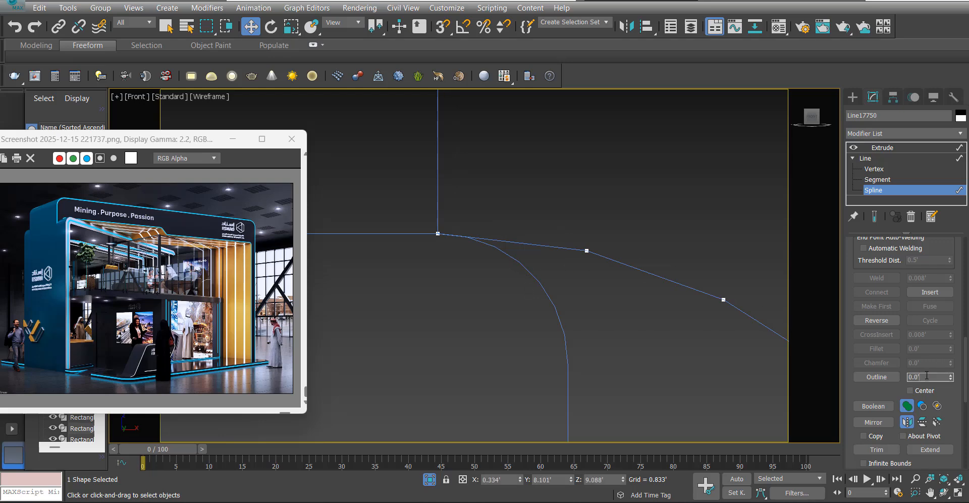
{"action": "type", "text": "-5"}
{"action": "key", "text": "Return"}
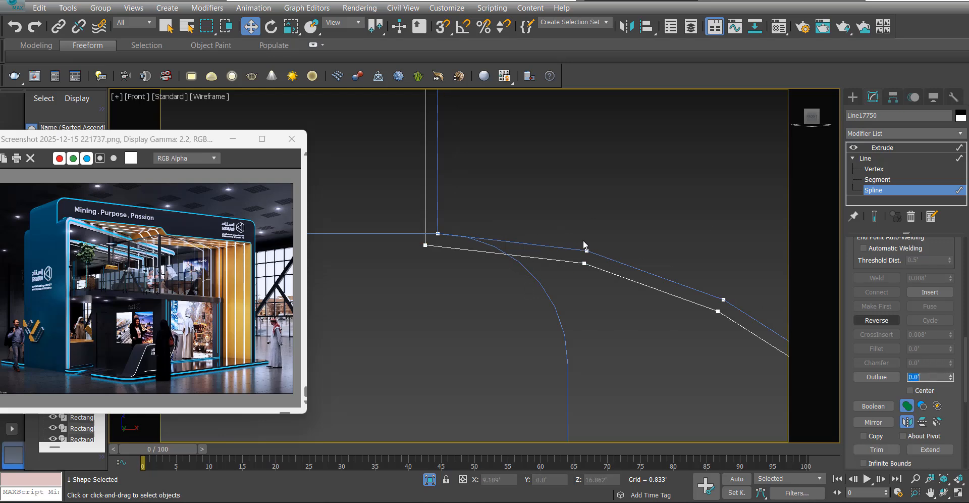
- Return to the strip's Extrude level and add an FFD 2x2x2 modifier above it
{"action": "scroll", "coordinate": [585, 242], "scroll_direction": "down", "scroll_amount": 6}
{"action": "left_click", "coordinate": [907, 146]}
{"action": "key", "text": "t"}
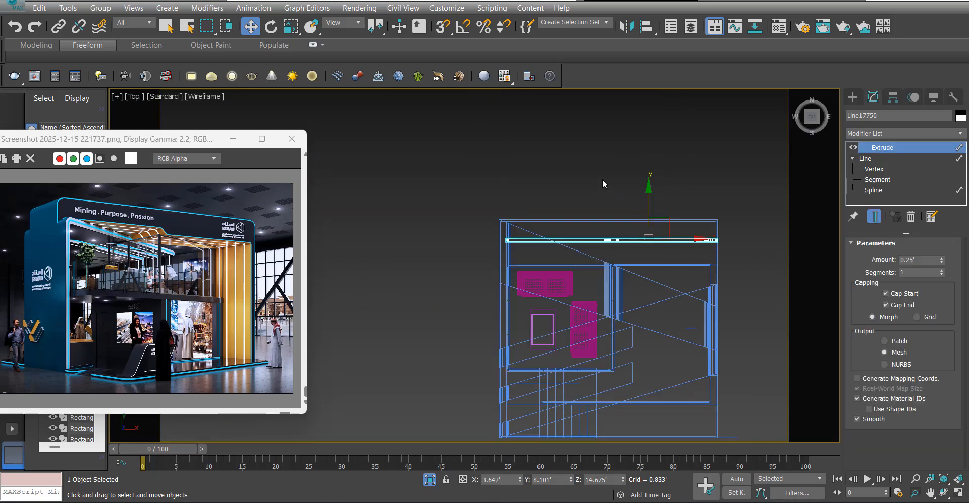
{"action": "scroll", "coordinate": [616, 202], "scroll_direction": "down", "scroll_amount": 5}
{"action": "scroll", "coordinate": [628, 219], "scroll_direction": "up", "scroll_amount": 5}
{"action": "left_click", "coordinate": [901, 137]}
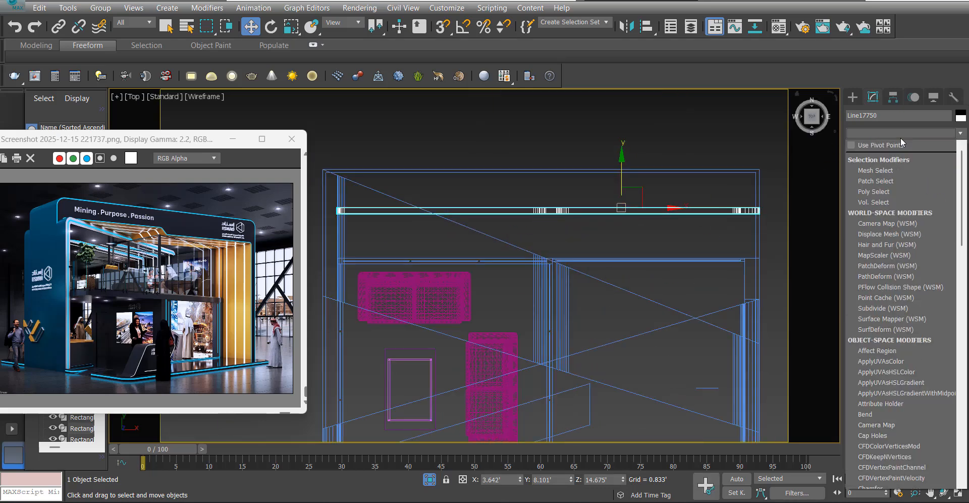
{"action": "key", "text": "f"}
{"action": "left_click", "coordinate": [875, 156]}
{"action": "scroll", "coordinate": [656, 182], "scroll_direction": "down", "scroll_amount": 4}
{"action": "scroll", "coordinate": [664, 183], "scroll_direction": "up", "scroll_amount": 3}
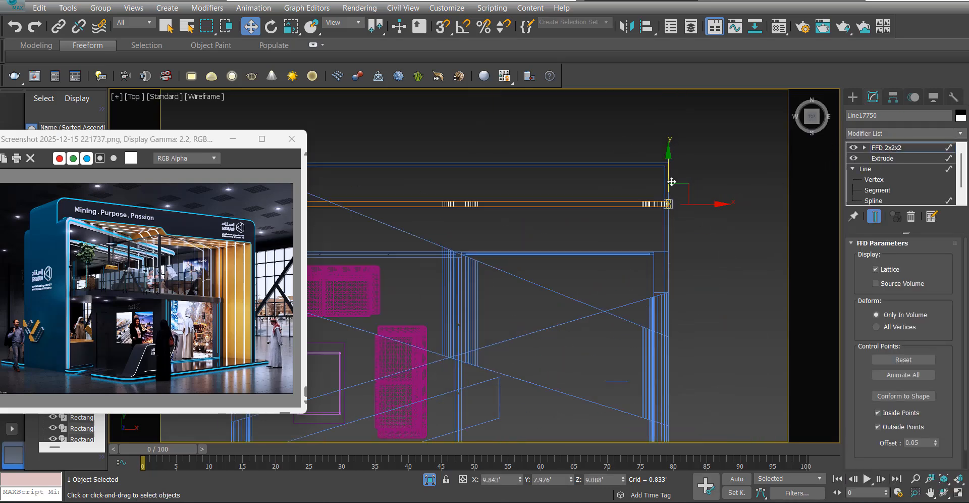
- Move the FFD control points at both ends of the strip along Y to follow the portal's slanted line
{"action": "left_click_drag", "start_coordinate": [667, 175], "coordinate": [647, 332]}
{"action": "middle_click_drag", "start_coordinate": [652, 345], "coordinate": [828, 371]}
{"action": "scroll", "coordinate": [565, 201], "scroll_direction": "up", "scroll_amount": 2}
{"action": "left_click_drag", "start_coordinate": [535, 187], "coordinate": [352, 292]}
{"action": "left_click_drag", "start_coordinate": [401, 211], "coordinate": [401, 188]}
{"action": "left_click", "coordinate": [494, 185]}
{"action": "scroll", "coordinate": [493, 185], "scroll_direction": "down", "scroll_amount": 2}
{"action": "scroll", "coordinate": [498, 195], "scroll_direction": "down", "scroll_amount": 2}
{"action": "key", "text": "p"}
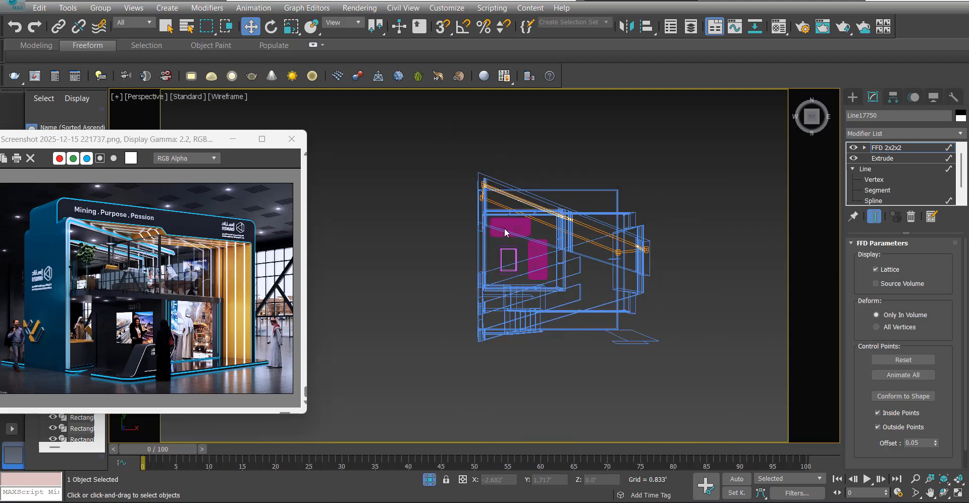
{"action": "key", "text": "F3"}
{"action": "left_click", "coordinate": [917, 147]}
- Clone the skewed strip along Y as instances spaced beneath the portal roof
{"action": "scroll", "coordinate": [691, 162], "scroll_direction": "up", "scroll_amount": 6}
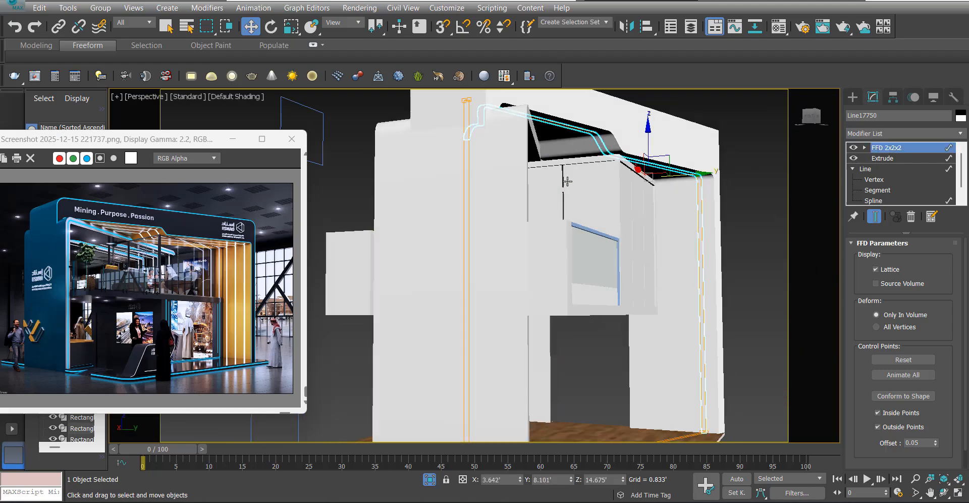
{"action": "scroll", "coordinate": [691, 162], "scroll_direction": "down", "scroll_amount": 5}
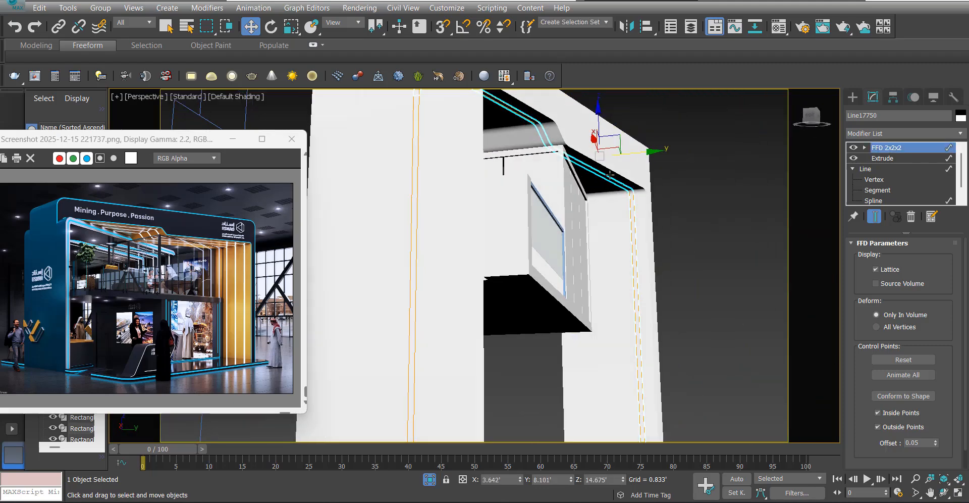
{"action": "mouse_move", "coordinate": [643, 152]}
{"action": "left_mouse_down", "text": "shift"}
{"action": "mouse_move", "coordinate": [606, 162]}
{"action": "mouse_move", "coordinate": [508, 253]}
{"action": "left_mouse_up", "text": "shift"}
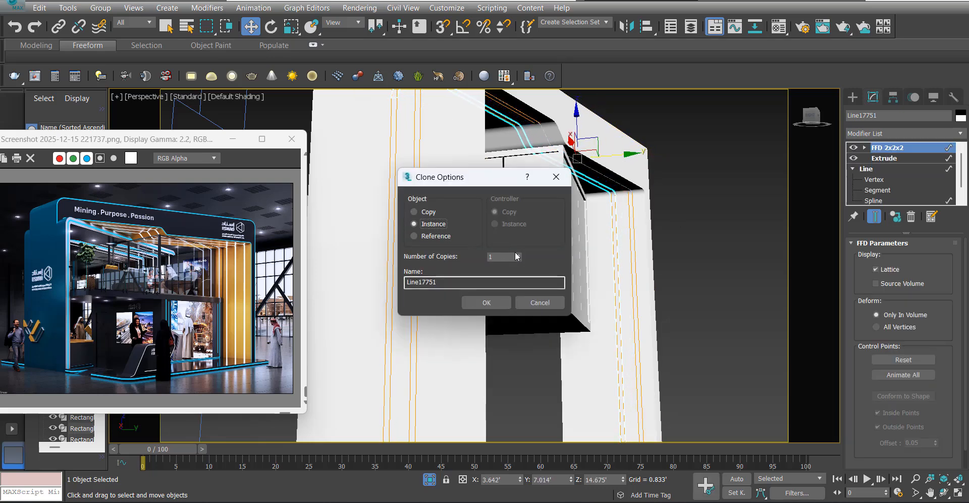
{"action": "left_click", "coordinate": [486, 303]}
{"action": "scroll", "coordinate": [615, 210], "scroll_direction": "down", "scroll_amount": 10}
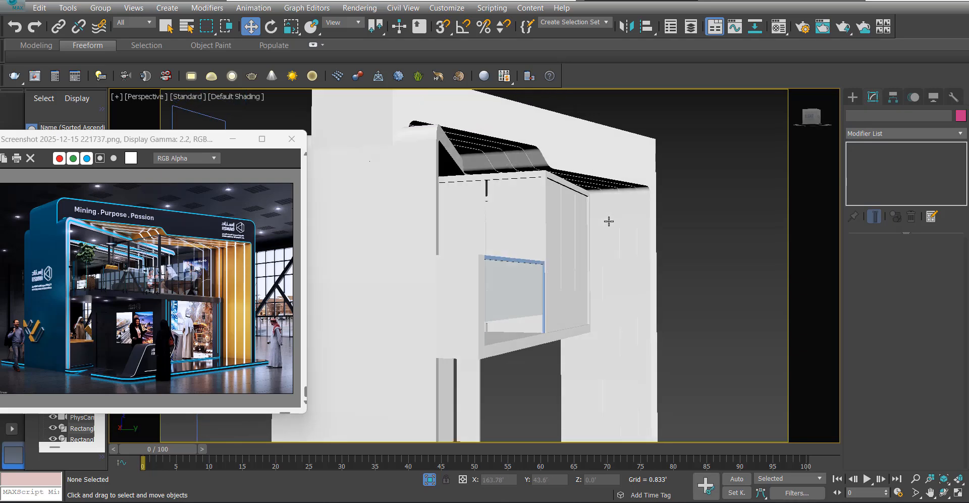
- Examine the cloned strips under the roof and the upper-floor edge from several angles, selecting individual strips to check their placement
{"action": "middle_click_drag", "start_coordinate": [528, 228], "coordinate": [597, 215], "text": "alt"}
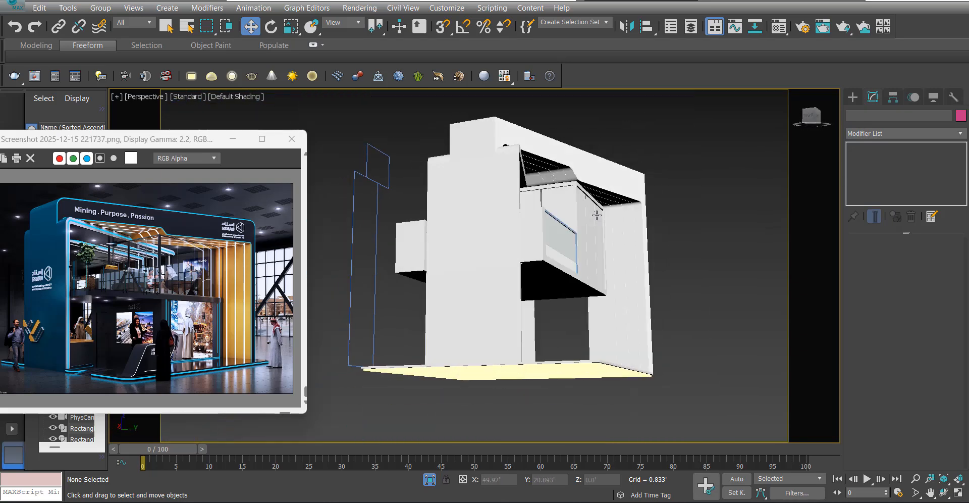
{"action": "scroll", "coordinate": [625, 208], "scroll_direction": "up", "scroll_amount": 10}
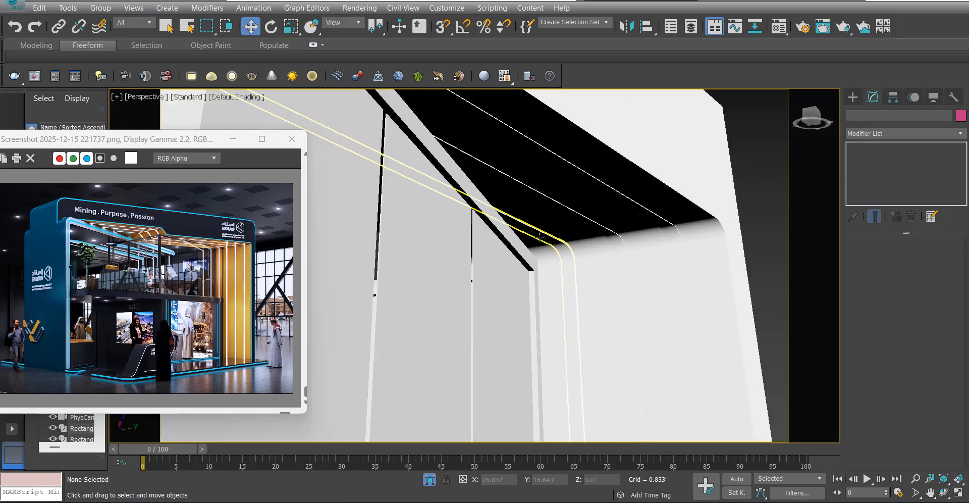
{"action": "left_click", "coordinate": [540, 237]}
{"action": "scroll", "coordinate": [570, 217], "scroll_direction": "down", "scroll_amount": 3}
{"action": "left_click", "coordinate": [571, 215], "text": "ctrl"}
{"action": "left_click", "coordinate": [587, 194], "text": "ctrl"}
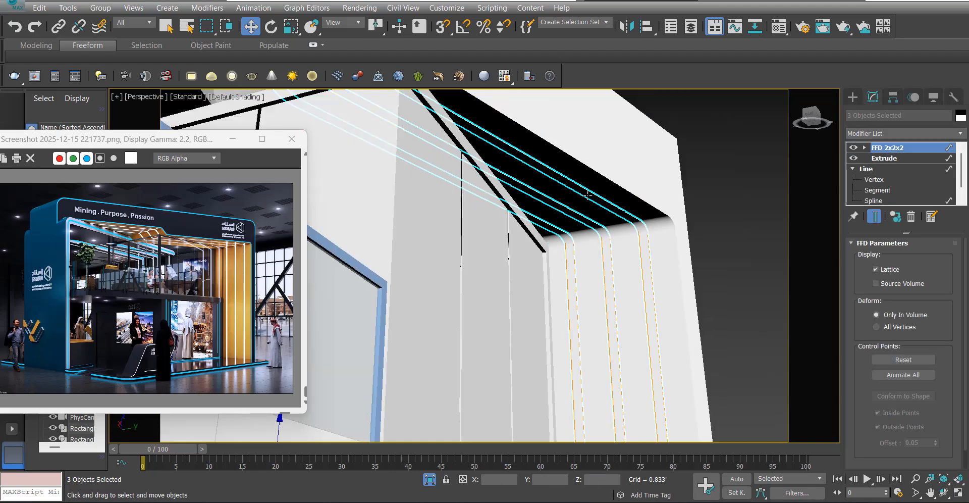
{"action": "scroll", "coordinate": [587, 196], "scroll_direction": "down", "scroll_amount": 5}
{"action": "mouse_move", "coordinate": [587, 196]}
{"action": "middle_mouse_down", "text": "alt"}
{"action": "mouse_move", "coordinate": [567, 236]}
{"action": "mouse_move", "coordinate": [536, 220]}
{"action": "mouse_move", "coordinate": [529, 178]}
{"action": "mouse_move", "coordinate": [574, 193]}
{"action": "middle_mouse_up", "text": "alt"}
{"action": "left_click", "coordinate": [537, 200]}
{"action": "scroll", "coordinate": [538, 200], "scroll_direction": "down", "scroll_amount": 5}
{"action": "key", "text": "ctrl+d"}
{"action": "middle_click_drag", "start_coordinate": [604, 265], "coordinate": [560, 243], "text": "alt"}
{"action": "middle_click_drag", "start_coordinate": [519, 287], "coordinate": [587, 271]}
{"action": "middle_click_drag", "start_coordinate": [710, 204], "coordinate": [703, 188], "text": "alt"}
{"action": "middle_click_drag", "start_coordinate": [652, 138], "coordinate": [609, 234]}
{"action": "middle_click_drag", "start_coordinate": [494, 225], "coordinate": [574, 237], "text": "alt"}
- Try deleting the solid end panel beside the glass railing at the upper floor's corner
{"action": "scroll", "coordinate": [584, 234], "scroll_direction": "up", "scroll_amount": 3}
{"action": "left_click", "coordinate": [571, 260]}
{"action": "scroll", "coordinate": [574, 237], "scroll_direction": "up", "scroll_amount": 3}
{"action": "key", "text": "Delete"}
{"action": "scroll", "coordinate": [545, 294], "scroll_direction": "down", "scroll_amount": 1}
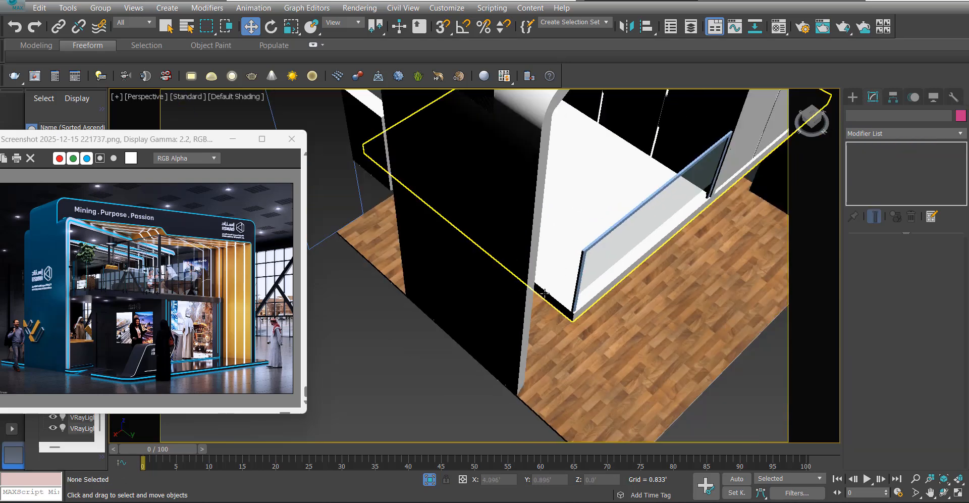
{"action": "key", "text": "ctrl+z"}
- Snap the end panel's four top vertices down to the upper slab's top level at Z 8.338'
{"action": "middle_click_drag", "start_coordinate": [547, 300], "coordinate": [562, 246], "text": "alt"}
{"action": "key", "text": "1"}
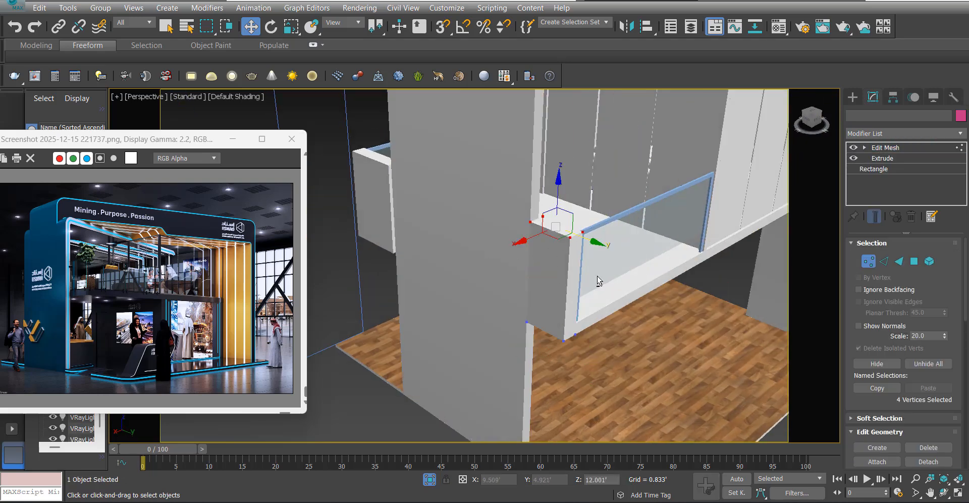
{"action": "middle_click_drag", "start_coordinate": [599, 281], "coordinate": [551, 195], "text": "alt"}
{"action": "key", "text": "s"}
{"action": "left_click_drag", "start_coordinate": [559, 335], "coordinate": [575, 333]}
{"action": "scroll", "coordinate": [574, 354], "scroll_direction": "up", "scroll_amount": 4}
{"action": "middle_click_drag", "start_coordinate": [554, 358], "coordinate": [586, 414], "text": "alt"}
{"action": "scroll", "coordinate": [481, 290], "scroll_direction": "down", "scroll_amount": 2}
- Move the lowered panel's two inner vertices along Y onto the portal frame's slanted edge, at Y 3.799'
{"action": "scroll", "coordinate": [480, 290], "scroll_direction": "up", "scroll_amount": 5}
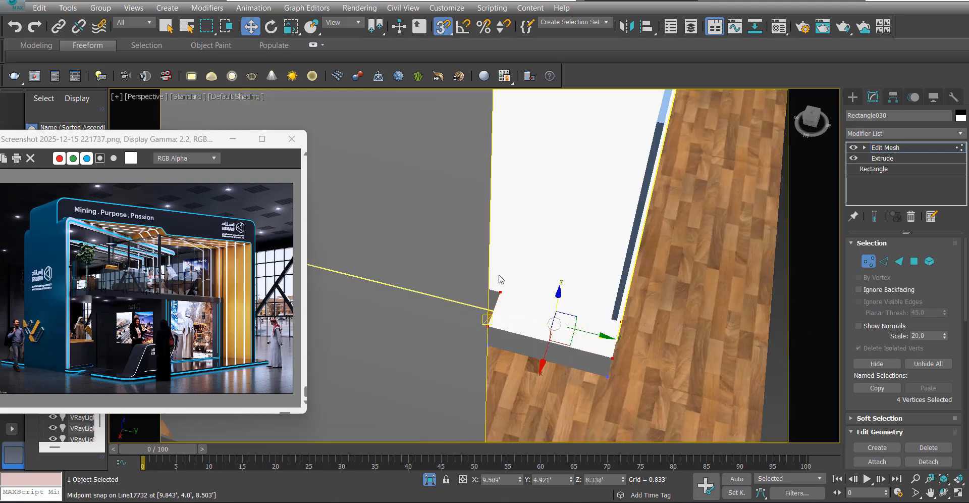
{"action": "key", "text": "t"}
{"action": "key", "text": "F3"}
{"action": "scroll", "coordinate": [465, 268], "scroll_direction": "up", "scroll_amount": 2}
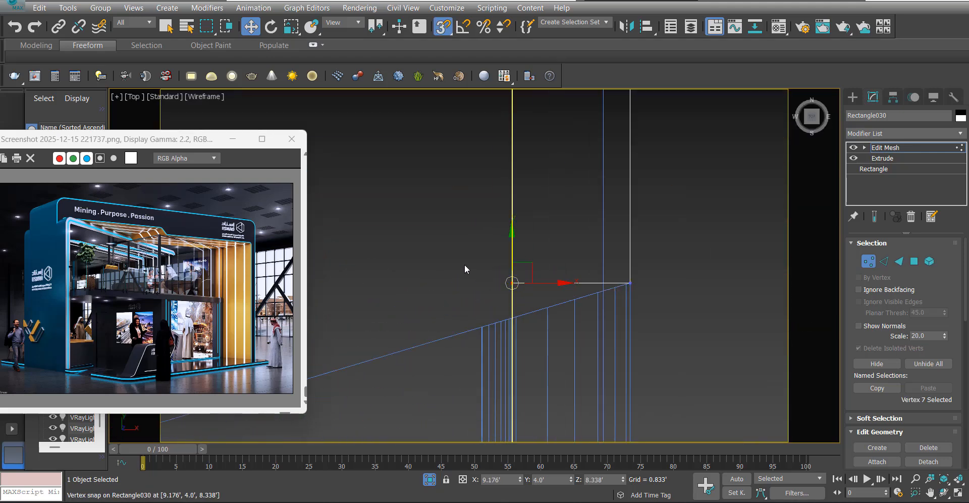
{"action": "scroll", "coordinate": [517, 269], "scroll_direction": "up", "scroll_amount": 2}
{"action": "left_click_drag", "start_coordinate": [509, 288], "coordinate": [508, 338]}
{"action": "scroll", "coordinate": [566, 260], "scroll_direction": "down", "scroll_amount": 5}
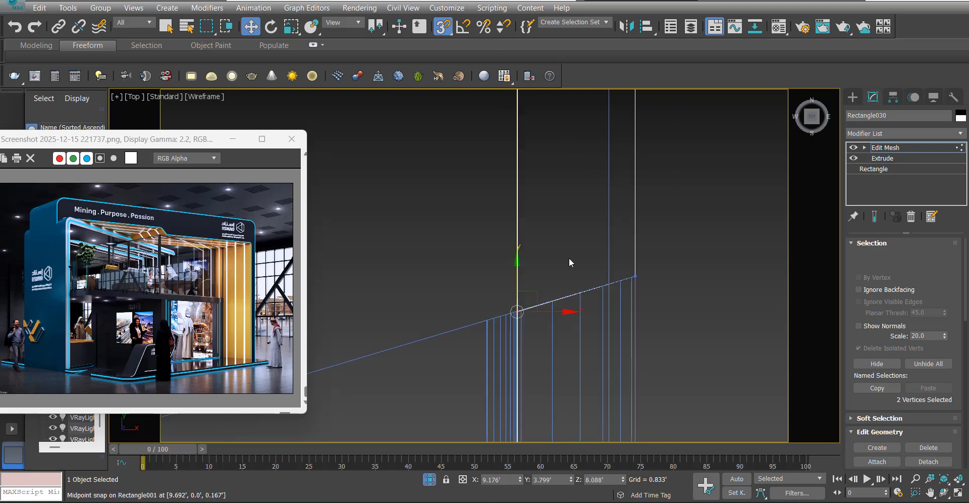
{"action": "left_click", "coordinate": [895, 148]}
- Select the matching end panel on the portal leg's other side and lower its four top vertices to Z 8.338'
{"action": "scroll", "coordinate": [560, 222], "scroll_direction": "down", "scroll_amount": 6}
{"action": "key", "text": "p"}
{"action": "scroll", "coordinate": [560, 223], "scroll_direction": "down", "scroll_amount": 2}
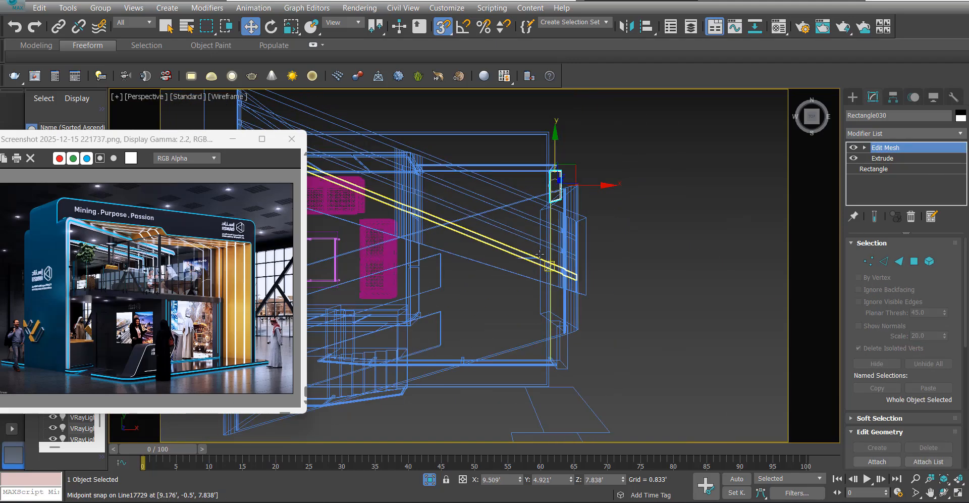
{"action": "key", "text": "F3"}
{"action": "mouse_move", "coordinate": [558, 228]}
{"action": "middle_mouse_down", "text": "alt"}
{"action": "mouse_move", "coordinate": [456, 181]}
{"action": "mouse_move", "coordinate": [513, 234]}
{"action": "middle_mouse_up", "text": "alt"}
{"action": "scroll", "coordinate": [496, 228], "scroll_direction": "up", "scroll_amount": 4}
{"action": "left_click", "coordinate": [488, 235]}
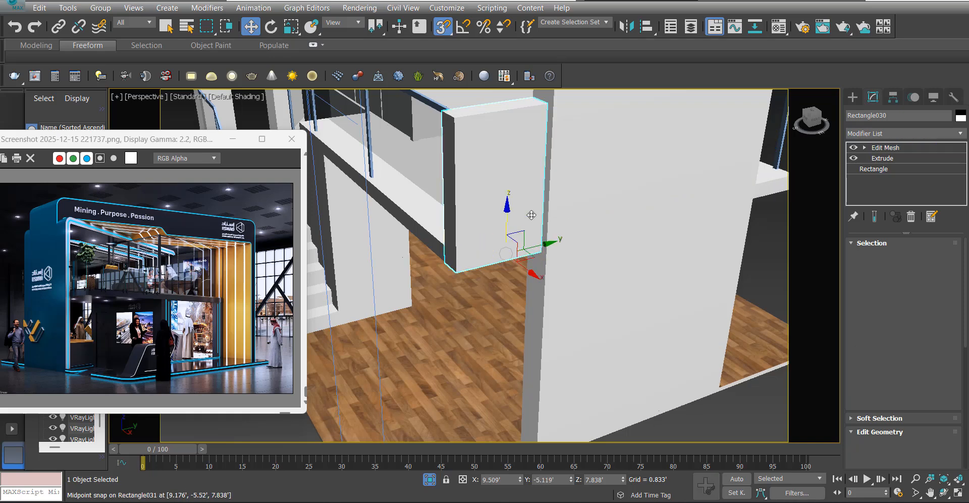
{"action": "key", "text": "1"}
{"action": "left_click_drag", "start_coordinate": [568, 164], "coordinate": [369, 54]}
{"action": "middle_click_drag", "start_coordinate": [496, 135], "coordinate": [501, 116]}
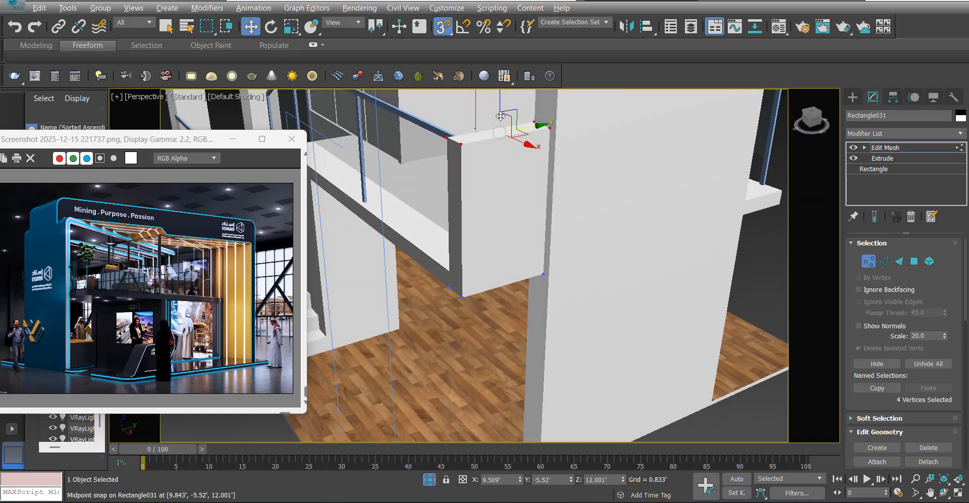
{"action": "left_click_drag", "start_coordinate": [496, 145], "coordinate": [465, 272]}
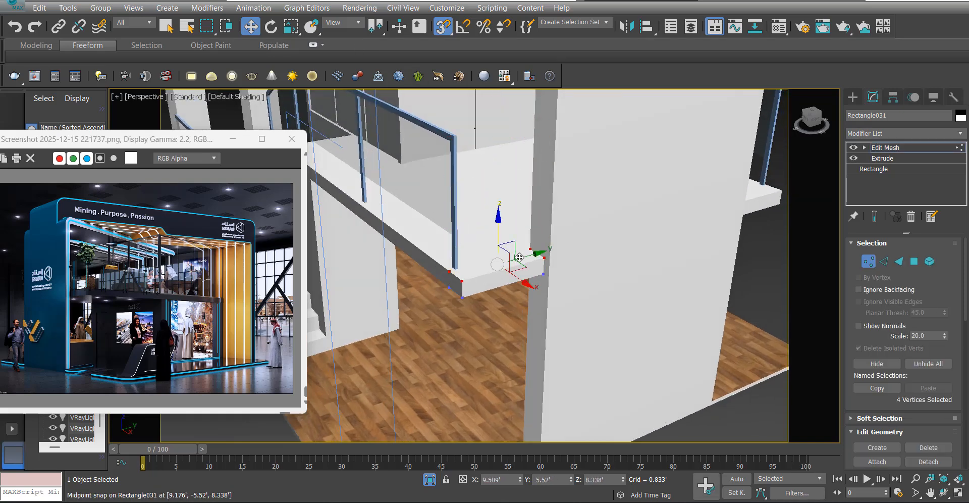
- Snap the second panel's two outer vertices at the portal end onto the frame's slanted edge at Y -4.0'
{"action": "key", "text": "t"}
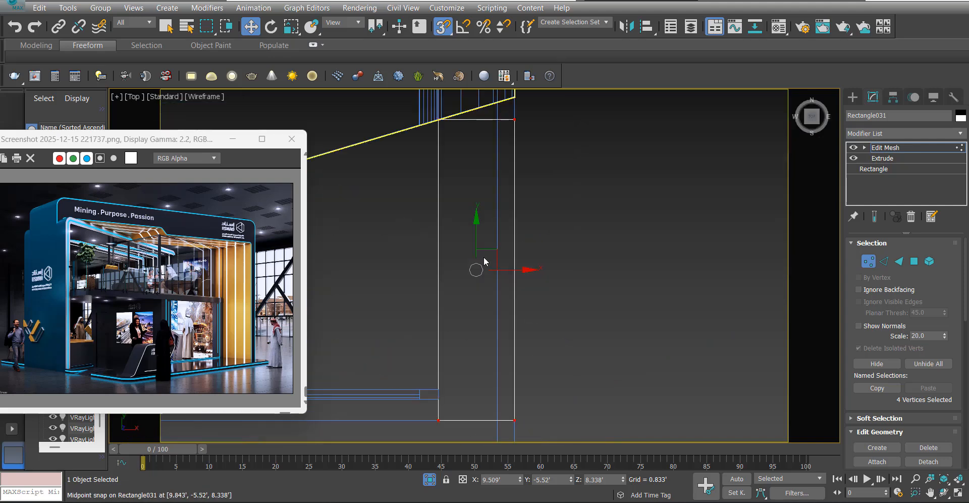
{"action": "scroll", "coordinate": [498, 238], "scroll_direction": "down", "scroll_amount": 2}
{"action": "left_click_drag", "start_coordinate": [525, 186], "coordinate": [485, 161]}
{"action": "scroll", "coordinate": [487, 162], "scroll_direction": "up", "scroll_amount": 3}
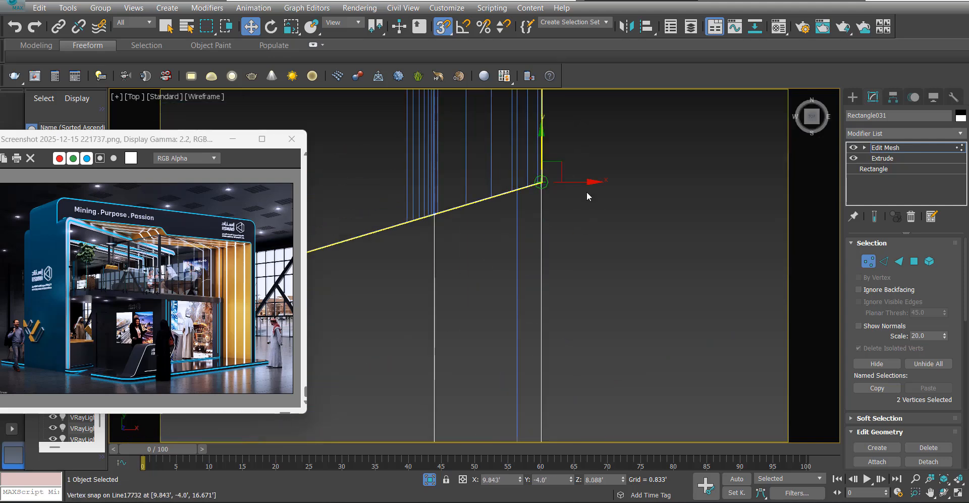
{"action": "left_click", "coordinate": [879, 147]}
{"action": "key", "text": "p"}
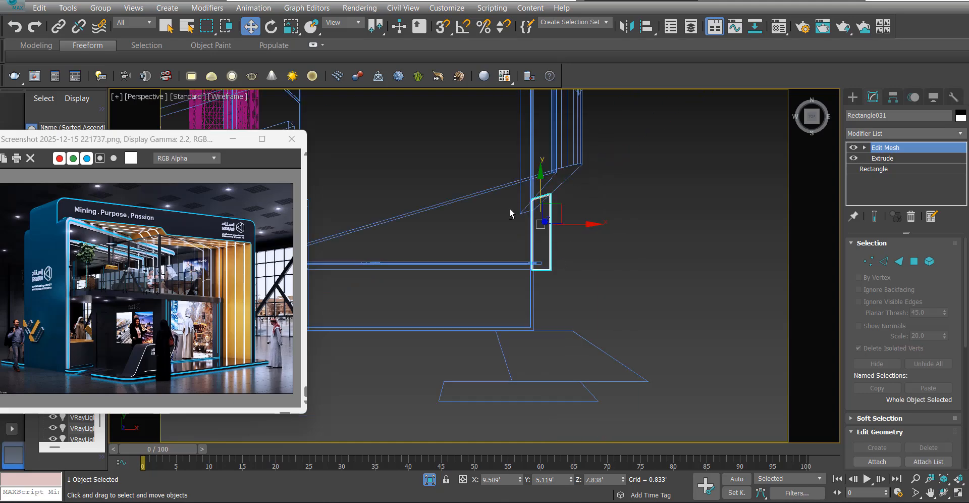
{"action": "scroll", "coordinate": [501, 227], "scroll_direction": "down", "scroll_amount": 4}
{"action": "middle_click_drag", "start_coordinate": [500, 227], "coordinate": [429, 235], "text": "alt"}
{"action": "scroll", "coordinate": [426, 212], "scroll_direction": "up", "scroll_amount": 2}
{"action": "left_click", "coordinate": [426, 212]}
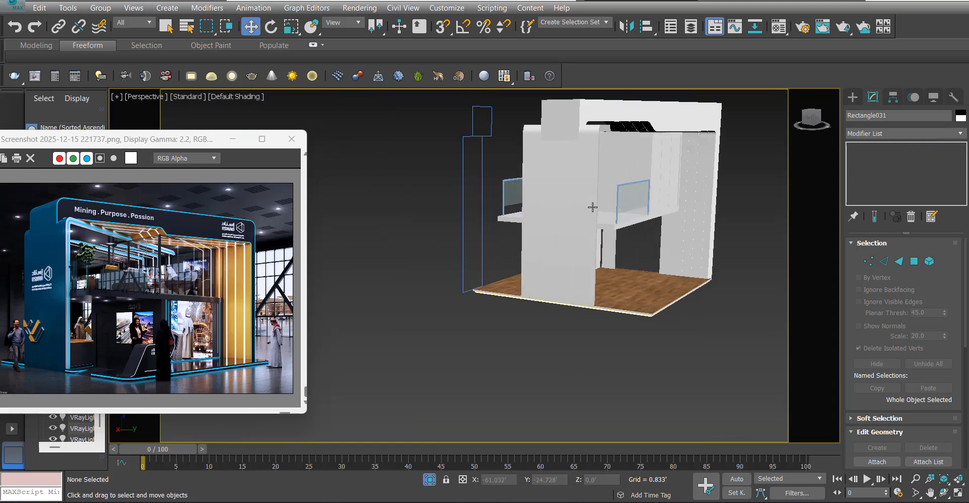
- Move the glass railing's end post along X toward the upper slab's outer corner beside the portal leg
{"action": "scroll", "coordinate": [617, 212], "scroll_direction": "up", "scroll_amount": 5}
{"action": "scroll", "coordinate": [617, 256], "scroll_direction": "up", "scroll_amount": 4}
{"action": "left_click", "coordinate": [529, 253]}
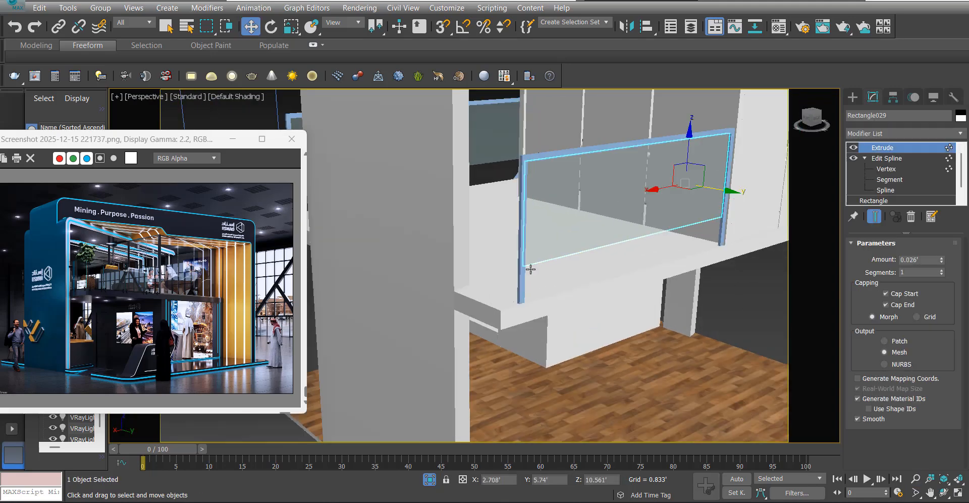
{"action": "scroll", "coordinate": [528, 264], "scroll_direction": "up", "scroll_amount": 2}
{"action": "left_click", "coordinate": [496, 277]}
{"action": "middle_click_drag", "start_coordinate": [496, 277], "coordinate": [483, 232], "text": "alt"}
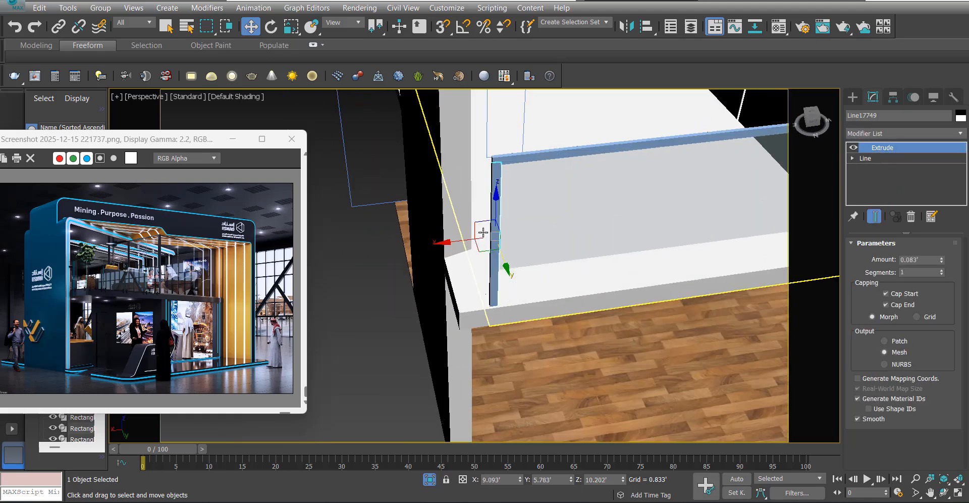
{"action": "left_click_drag", "start_coordinate": [464, 241], "coordinate": [444, 248]}
- Extend the glass panel and its top rail to the moved end post by snapping the two end vertices of each
{"action": "left_click", "coordinate": [707, 136]}
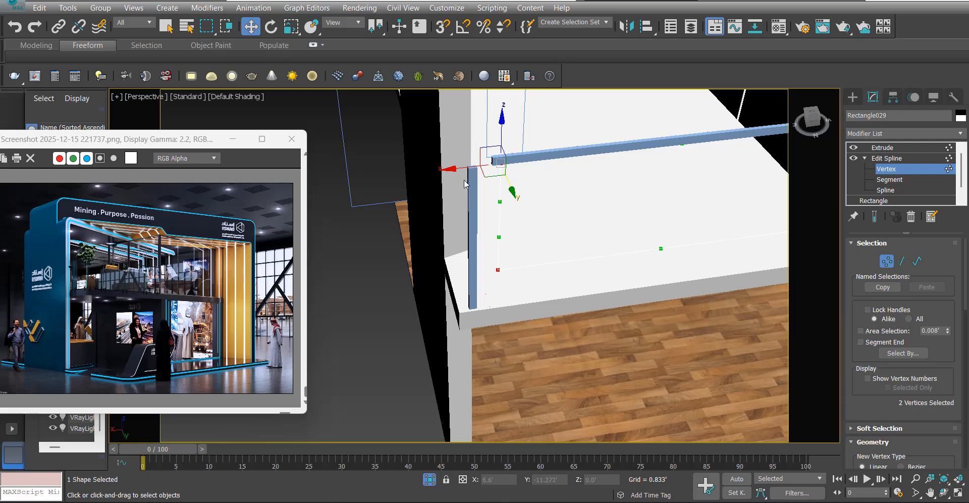
{"action": "left_click_drag", "start_coordinate": [476, 165], "coordinate": [477, 166]}
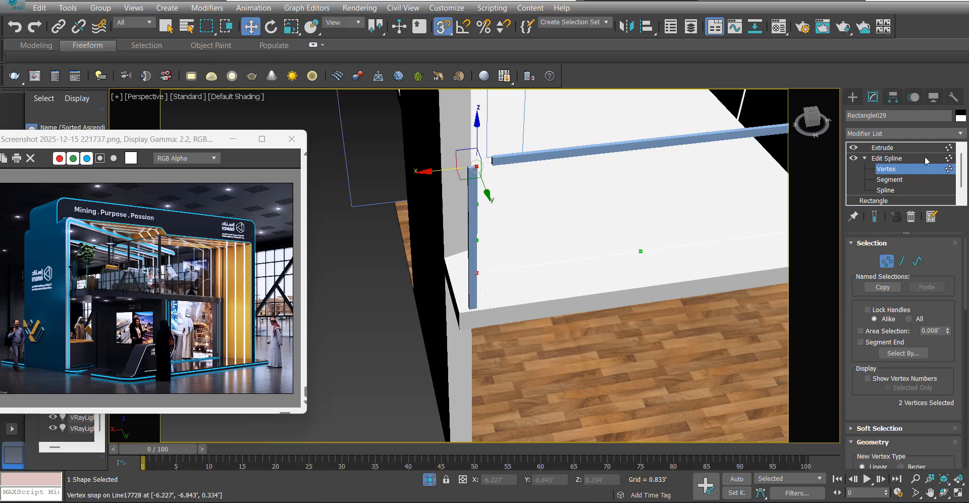
{"action": "left_click", "coordinate": [576, 157]}
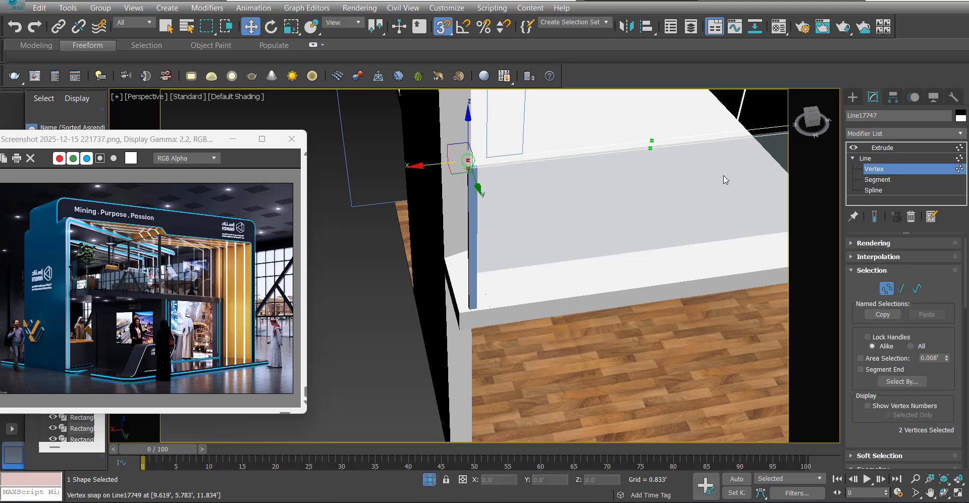
{"action": "left_click", "coordinate": [883, 149]}
{"action": "scroll", "coordinate": [530, 196], "scroll_direction": "down", "scroll_amount": 5}
{"action": "key", "text": "s"}
- Copy the railing's glass panel, rotated 90° about Z so it runs perpendicular to the original
{"action": "left_click", "coordinate": [569, 196]}
{"action": "key", "text": "e"}
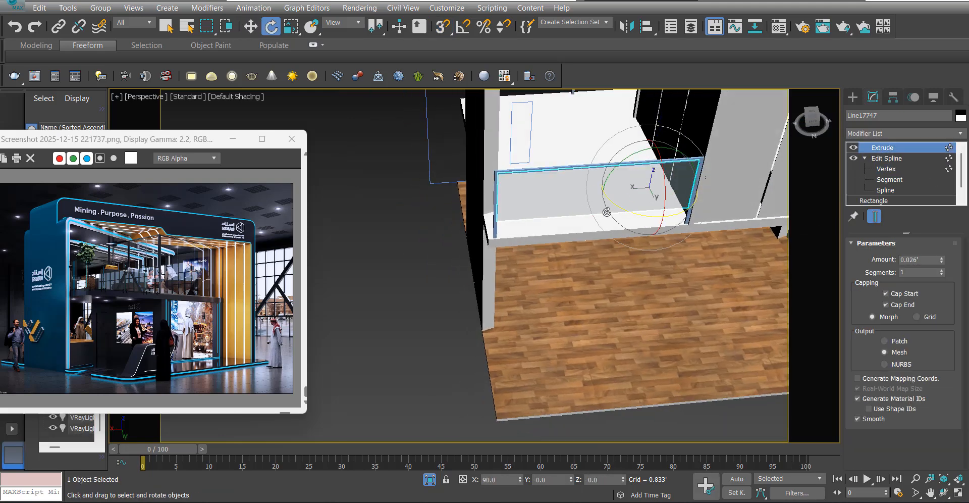
{"action": "left_click_drag", "start_coordinate": [640, 214], "coordinate": [512, 255], "text": "shift"}
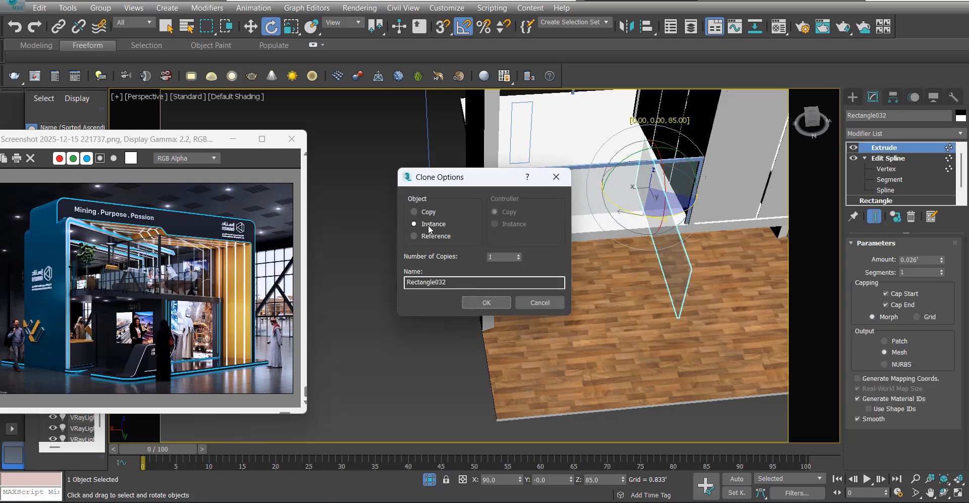
{"action": "left_click", "coordinate": [484, 304]}
{"action": "key", "text": "t"}
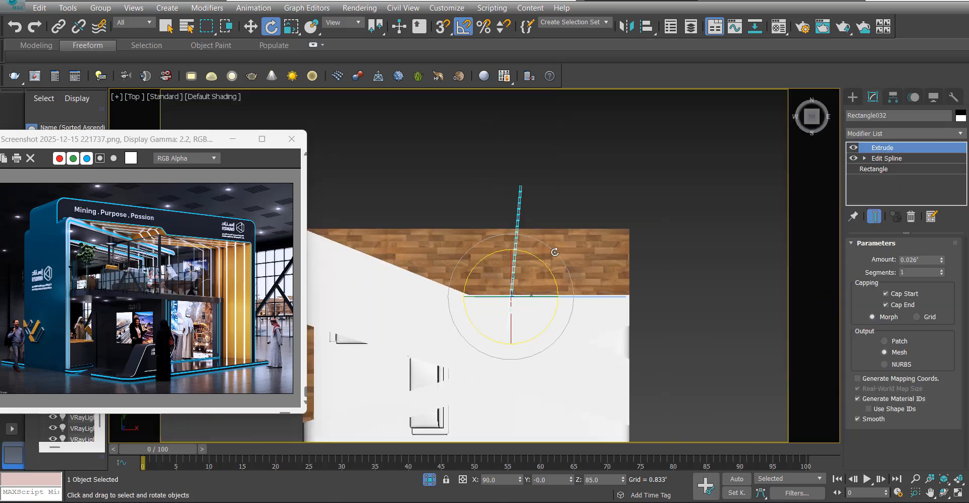
{"action": "left_click_drag", "start_coordinate": [560, 310], "coordinate": [561, 310]}
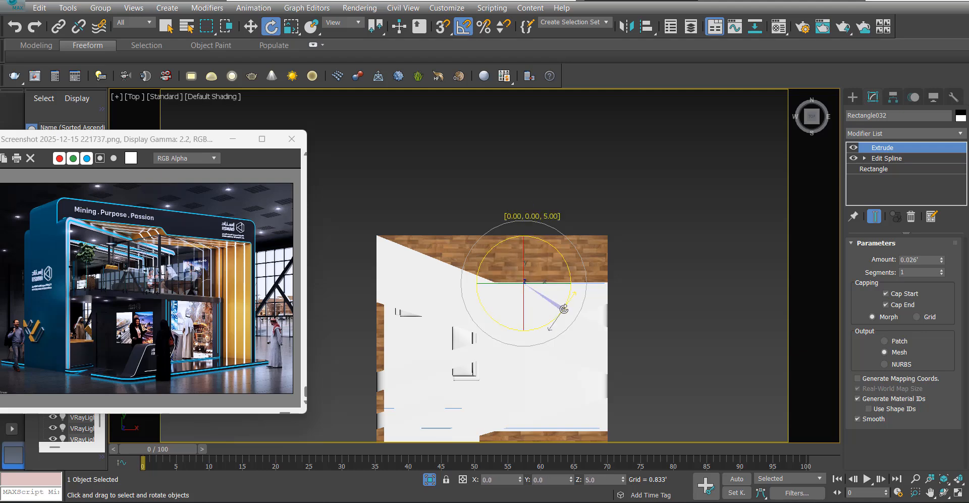
- Move the perpendicular glass panel to the railing's corner post at X 9.397', Y 5.807'
{"action": "key", "text": "F3"}
{"action": "scroll", "coordinate": [487, 251], "scroll_direction": "up", "scroll_amount": 3}
{"action": "key", "text": "w"}
{"action": "scroll", "coordinate": [516, 252], "scroll_direction": "down", "scroll_amount": 4}
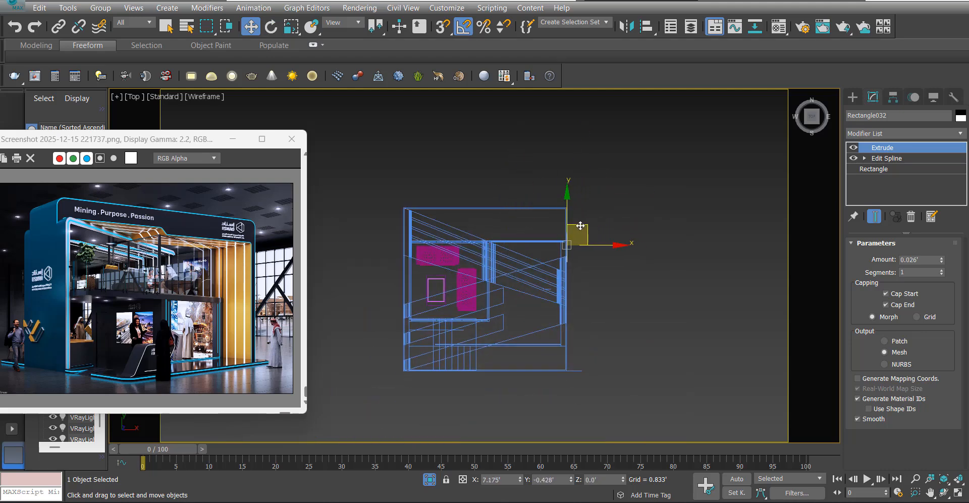
{"action": "left_click_drag", "start_coordinate": [579, 227], "coordinate": [578, 225]}
{"action": "scroll", "coordinate": [579, 226], "scroll_direction": "up", "scroll_amount": 5}
{"action": "key", "text": "p"}
{"action": "key", "text": "F3"}
{"action": "mouse_move", "coordinate": [578, 291]}
{"action": "middle_mouse_down", "text": "alt"}
{"action": "mouse_move", "coordinate": [505, 248]}
{"action": "mouse_move", "coordinate": [546, 281]}
{"action": "middle_mouse_up", "text": "alt"}
{"action": "scroll", "coordinate": [558, 258], "scroll_direction": "up", "scroll_amount": 4}
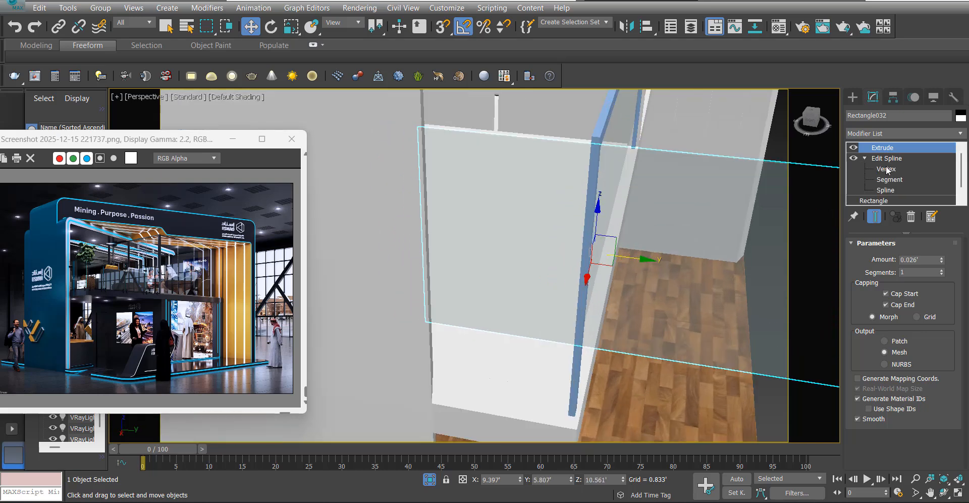
- Shorten the perpendicular glass panel by snapping its two outer-end vertices back to the railing's corner post
{"action": "scroll", "coordinate": [563, 199], "scroll_direction": "down", "scroll_amount": 6}
{"action": "middle_click_drag", "start_coordinate": [564, 200], "coordinate": [496, 166], "text": "alt"}
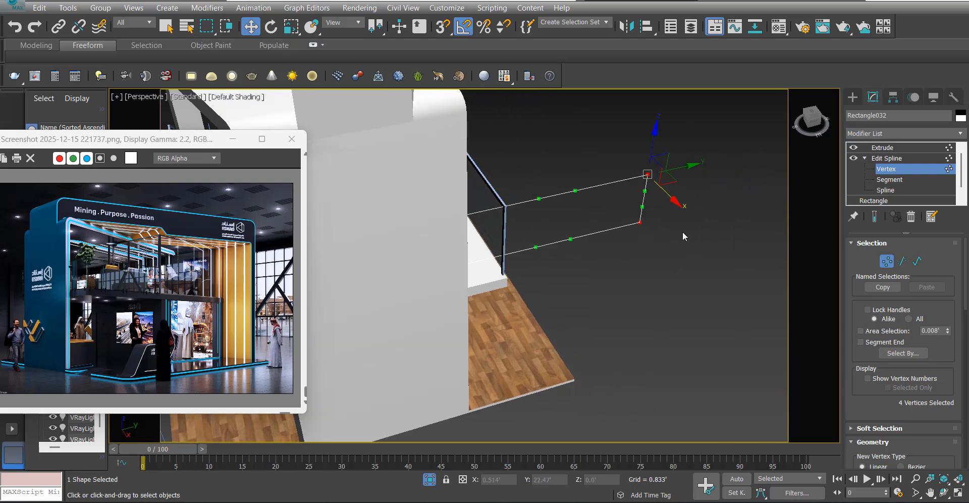
{"action": "middle_click_drag", "start_coordinate": [682, 232], "coordinate": [639, 203], "text": "alt"}
{"action": "right_click", "coordinate": [639, 203]}
{"action": "left_click", "coordinate": [615, 129]}
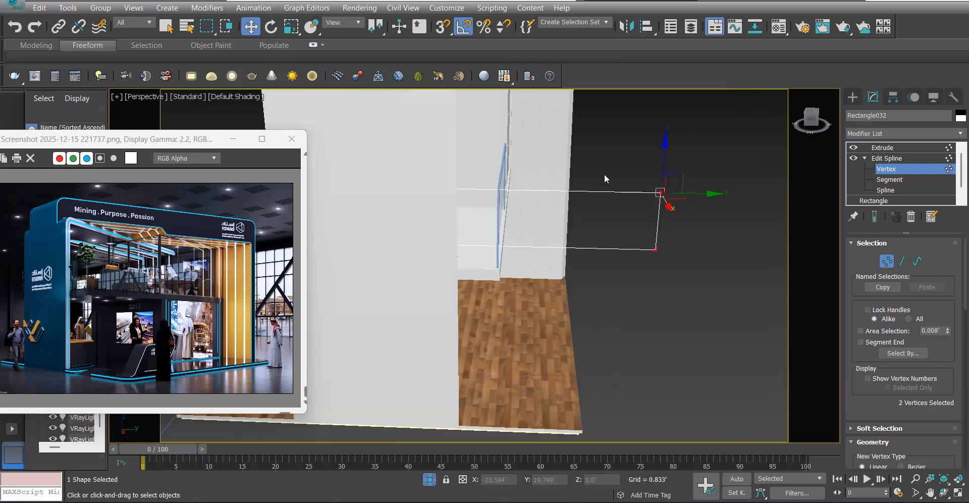
{"action": "middle_click_drag", "start_coordinate": [605, 175], "coordinate": [676, 192], "text": "alt"}
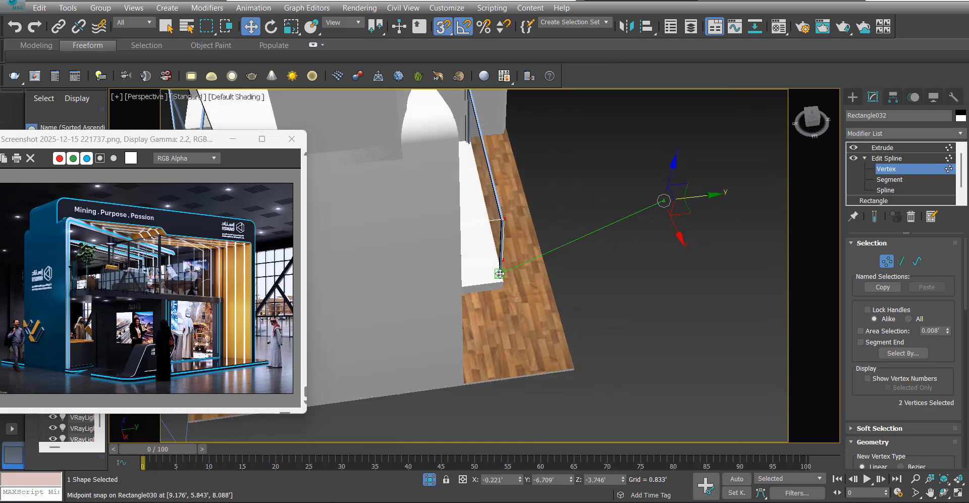
{"action": "left_click", "coordinate": [892, 149]}
{"action": "key", "text": "s"}
- Copy the railing's top rail, rotated about Z to run perpendicular to the original rail
{"action": "middle_click_drag", "start_coordinate": [590, 222], "coordinate": [433, 197], "text": "alt"}
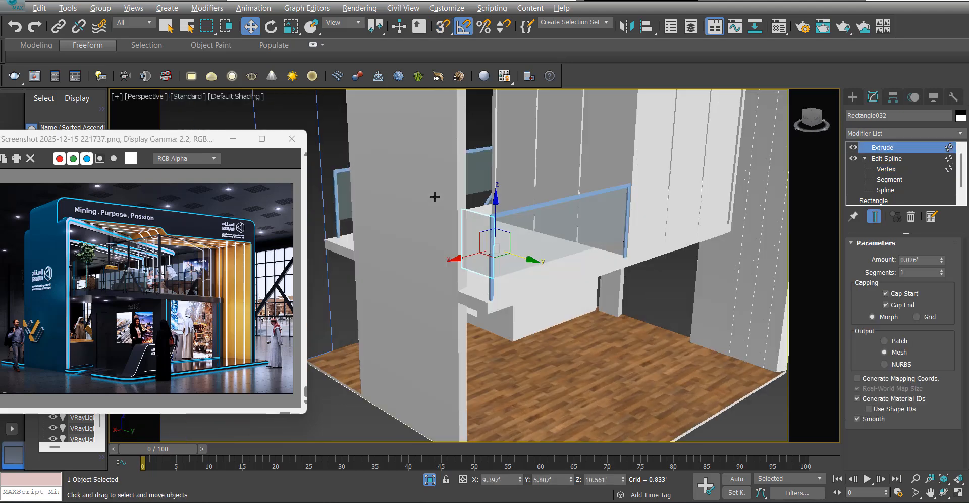
{"action": "scroll", "coordinate": [500, 194], "scroll_direction": "up", "scroll_amount": 5}
{"action": "left_click", "coordinate": [514, 201]}
{"action": "scroll", "coordinate": [514, 201], "scroll_direction": "down", "scroll_amount": 5}
{"action": "middle_click_drag", "start_coordinate": [514, 202], "coordinate": [609, 241], "text": "alt"}
{"action": "key", "text": "e"}
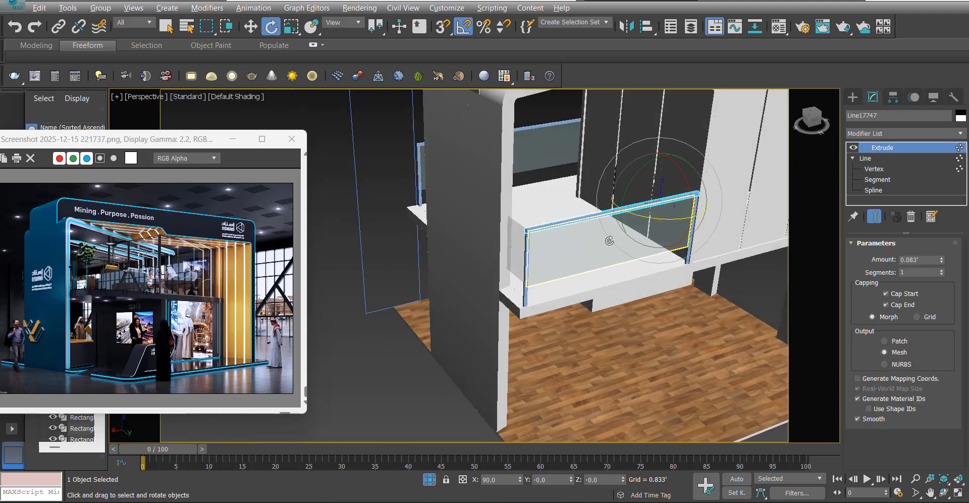
{"action": "left_click_drag", "start_coordinate": [659, 218], "coordinate": [524, 282]}
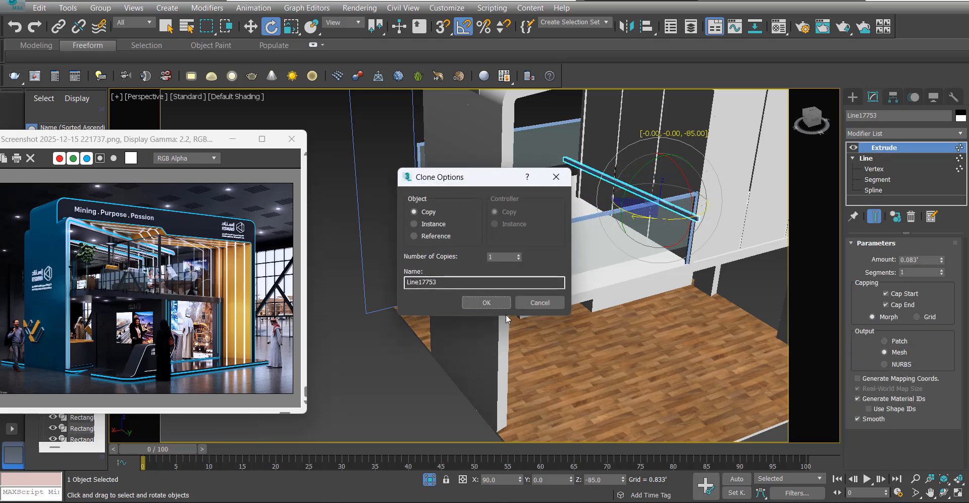
{"action": "scroll", "coordinate": [570, 250], "scroll_direction": "up", "scroll_amount": 4}
{"action": "key", "text": "t"}
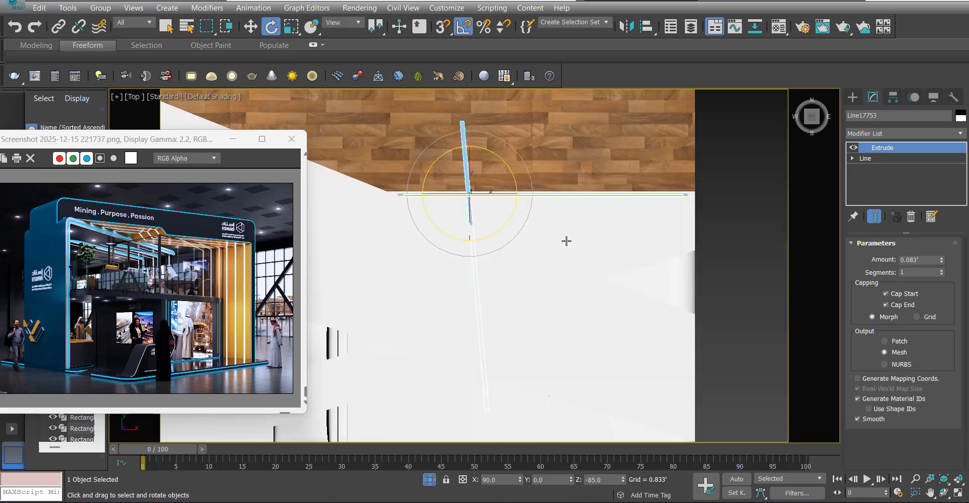
{"action": "scroll", "coordinate": [528, 233], "scroll_direction": "down", "scroll_amount": 2}
{"action": "scroll", "coordinate": [509, 232], "scroll_direction": "down", "scroll_amount": 2}
{"action": "left_click_drag", "start_coordinate": [519, 232], "coordinate": [527, 235]}
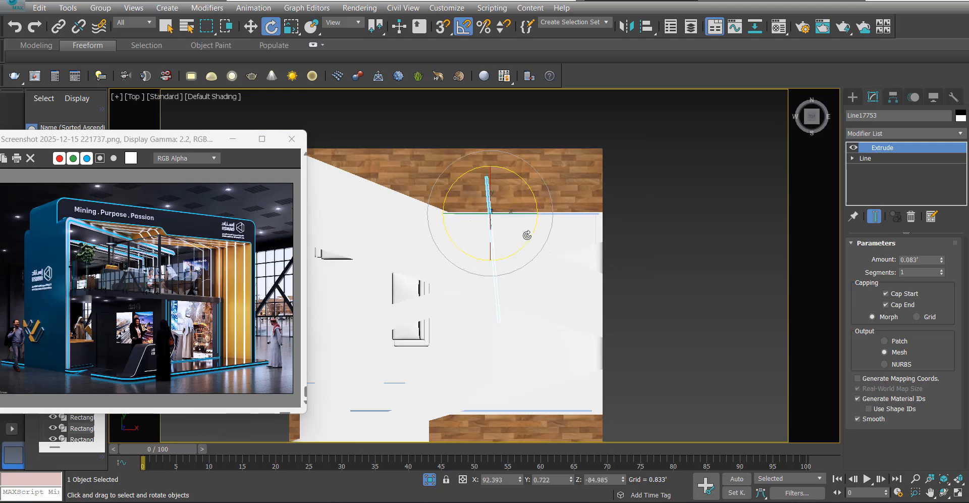
- Move the copied rail to the railing's corner and snap its end against the original top rail
{"action": "key", "text": "w"}
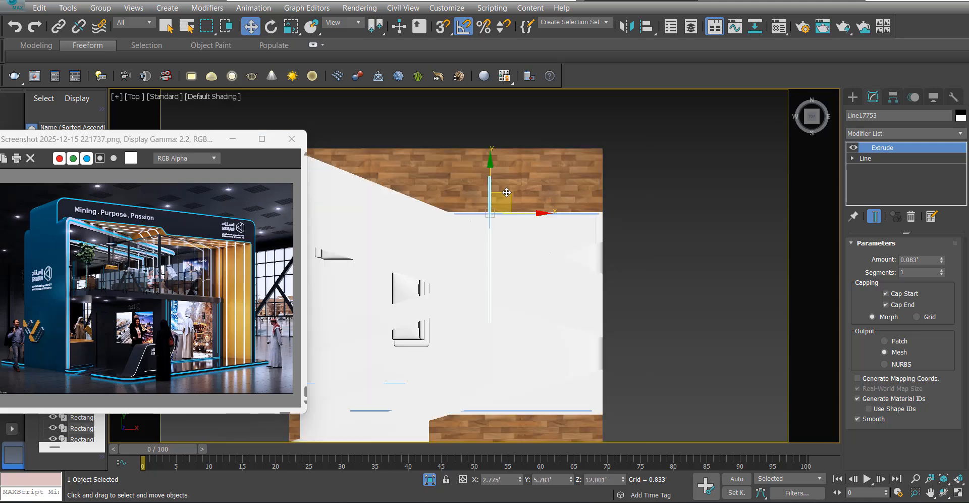
{"action": "key", "text": "F3"}
{"action": "left_click_drag", "start_coordinate": [507, 192], "coordinate": [622, 227]}
{"action": "scroll", "coordinate": [623, 222], "scroll_direction": "up", "scroll_amount": 5}
{"action": "scroll", "coordinate": [625, 192], "scroll_direction": "up", "scroll_amount": 3}
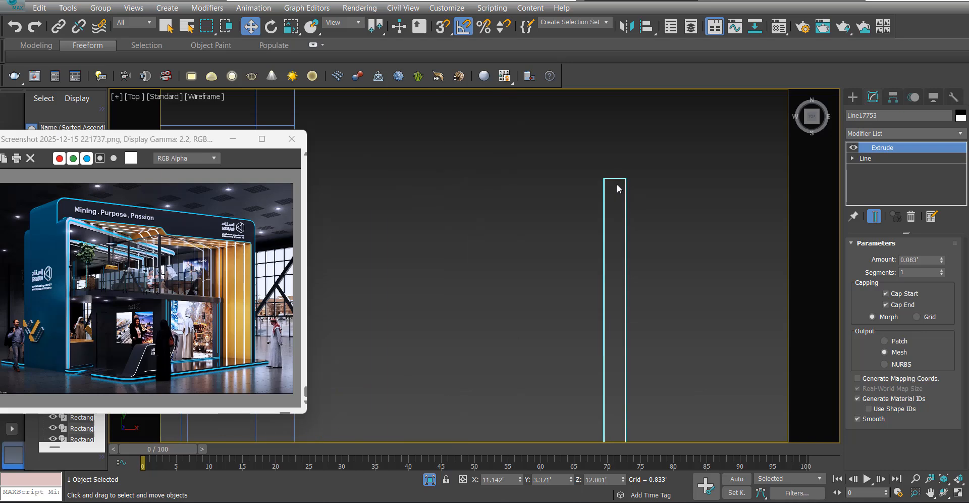
{"action": "middle_click_drag", "start_coordinate": [617, 188], "coordinate": [666, 196]}
{"action": "scroll", "coordinate": [667, 196], "scroll_direction": "down", "scroll_amount": 2}
{"action": "key", "text": "s"}
{"action": "left_click_drag", "start_coordinate": [667, 194], "coordinate": [445, 208]}
{"action": "left_click", "coordinate": [450, 208]}
{"action": "scroll", "coordinate": [463, 210], "scroll_direction": "down", "scroll_amount": 2}
{"action": "middle_click_drag", "start_coordinate": [465, 215], "coordinate": [486, 195]}
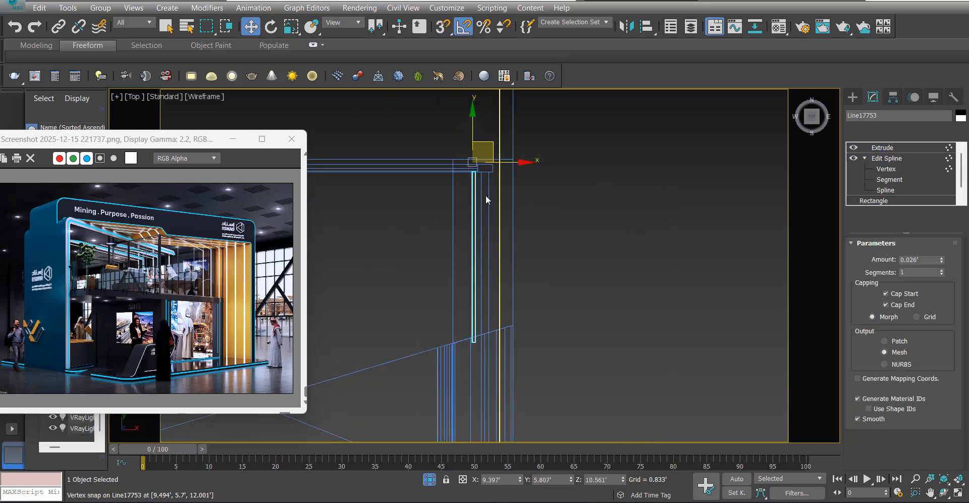
- Center the perpendicular glass panel under the copied rail, and snap both to the original rail's outer corner at X 9.619'
{"action": "scroll", "coordinate": [483, 172], "scroll_direction": "up", "scroll_amount": 7}
{"action": "middle_click_drag", "start_coordinate": [459, 112], "coordinate": [468, 160]}
{"action": "key", "text": "s"}
{"action": "left_click_drag", "start_coordinate": [469, 159], "coordinate": [510, 215]}
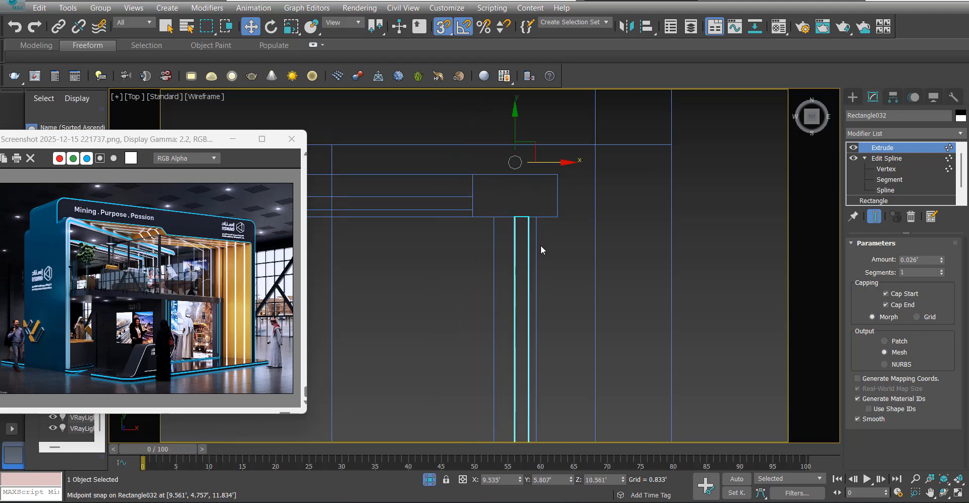
{"action": "key", "text": "s"}
{"action": "left_click_drag", "start_coordinate": [536, 244], "coordinate": [522, 250]}
{"action": "scroll", "coordinate": [553, 222], "scroll_direction": "up", "scroll_amount": 3}
{"action": "key", "text": "s"}
{"action": "left_click_drag", "start_coordinate": [536, 217], "coordinate": [559, 211]}
{"action": "key", "text": "s"}
- Add an Edit Mesh modifier to the copied rail and shorten it by moving its four far-end vertices to the portal leg
{"action": "scroll", "coordinate": [552, 226], "scroll_direction": "down", "scroll_amount": 4}
{"action": "key", "text": "p"}
{"action": "key", "text": "z"}
{"action": "middle_click_drag", "start_coordinate": [586, 277], "coordinate": [420, 213], "text": "alt"}
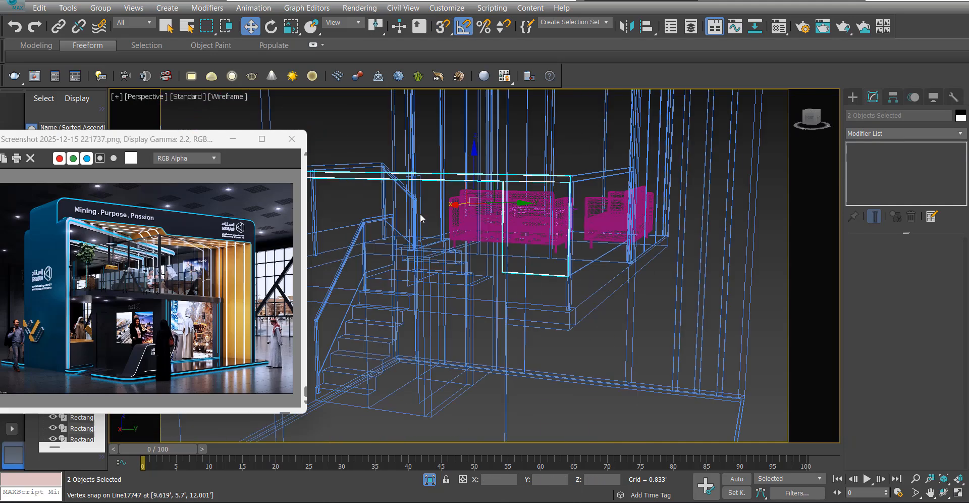
{"action": "key", "text": "F3"}
{"action": "mouse_move", "coordinate": [494, 233]}
{"action": "middle_mouse_down"}
{"action": "mouse_move", "coordinate": [507, 236]}
{"action": "mouse_move", "coordinate": [504, 250]}
{"action": "middle_mouse_up"}
{"action": "left_click", "coordinate": [572, 256]}
{"action": "middle_click_drag", "start_coordinate": [572, 256], "coordinate": [546, 214], "text": "alt"}
{"action": "left_click", "coordinate": [542, 191]}
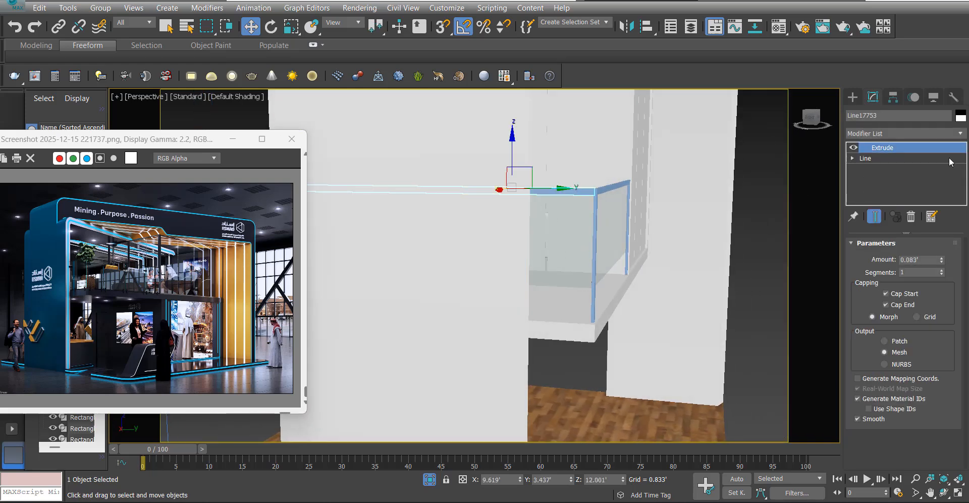
{"action": "left_click", "coordinate": [885, 132]}
{"action": "left_click", "coordinate": [879, 141]}
{"action": "middle_click_drag", "start_coordinate": [598, 210], "coordinate": [479, 137], "text": "alt"}
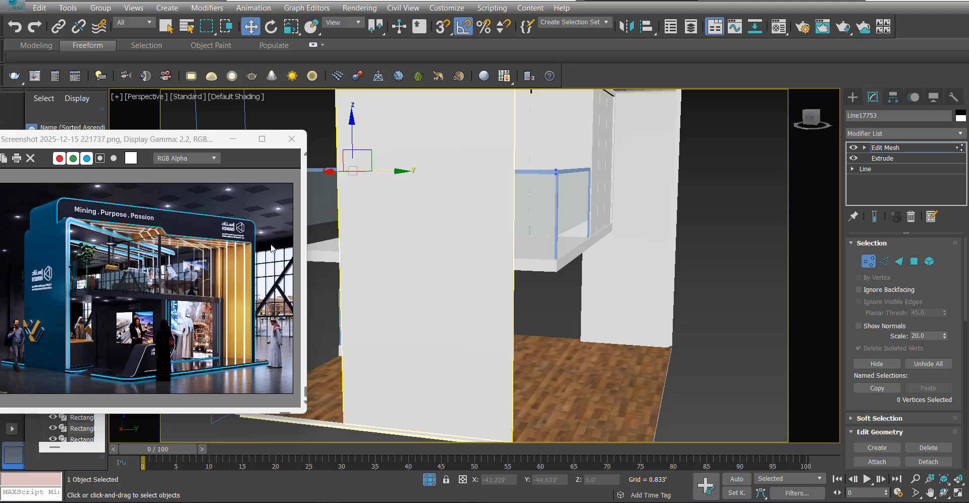
{"action": "middle_click_drag", "start_coordinate": [364, 188], "coordinate": [398, 223], "text": "alt"}
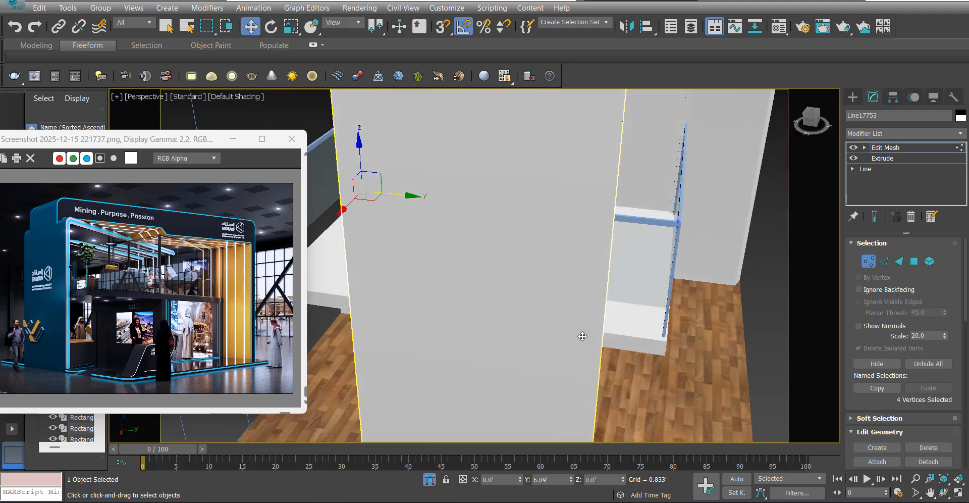
{"action": "left_click", "coordinate": [884, 149]}
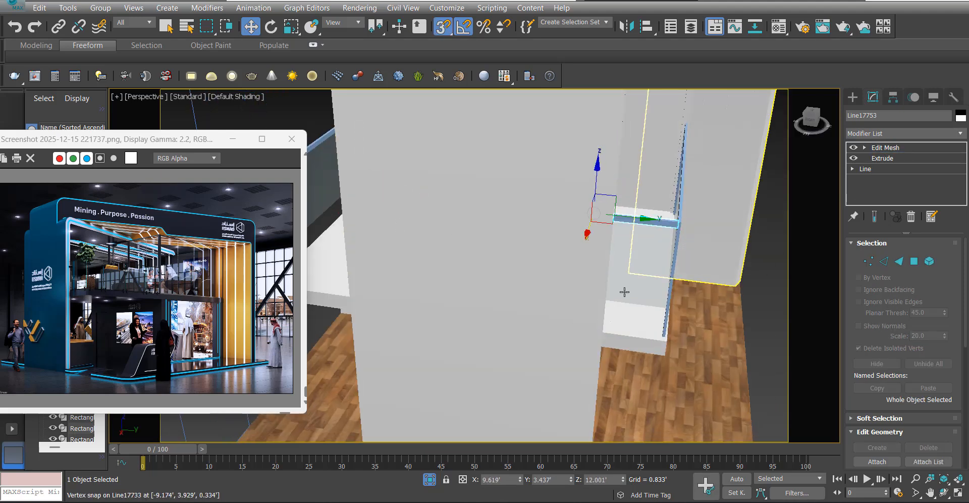
- Copy the short rail and its glass panel together along Y to the upper floor's opposite side of the portal leg
{"action": "middle_click_drag", "start_coordinate": [623, 291], "coordinate": [672, 275], "text": "alt"}
{"action": "left_click", "coordinate": [633, 268], "text": "ctrl"}
{"action": "scroll", "coordinate": [634, 247], "scroll_direction": "up", "scroll_amount": 4}
{"action": "scroll", "coordinate": [634, 247], "scroll_direction": "down", "scroll_amount": 6}
{"action": "key", "text": "s"}
{"action": "left_click_drag", "start_coordinate": [675, 279], "coordinate": [389, 275], "text": "shift"}
{"action": "left_click", "coordinate": [478, 306]}
{"action": "middle_click_drag", "start_coordinate": [388, 286], "coordinate": [497, 282]}
{"action": "scroll", "coordinate": [471, 289], "scroll_direction": "up", "scroll_amount": 4}
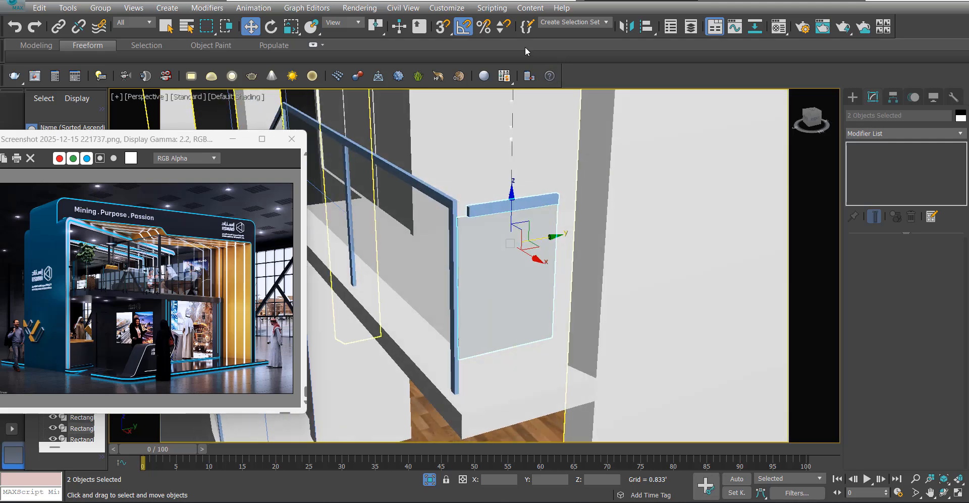
- Mirror the copied rail and glass panel on Y without cloning, and snap them to the adjoining railing's end post
{"action": "left_click", "coordinate": [626, 28]}
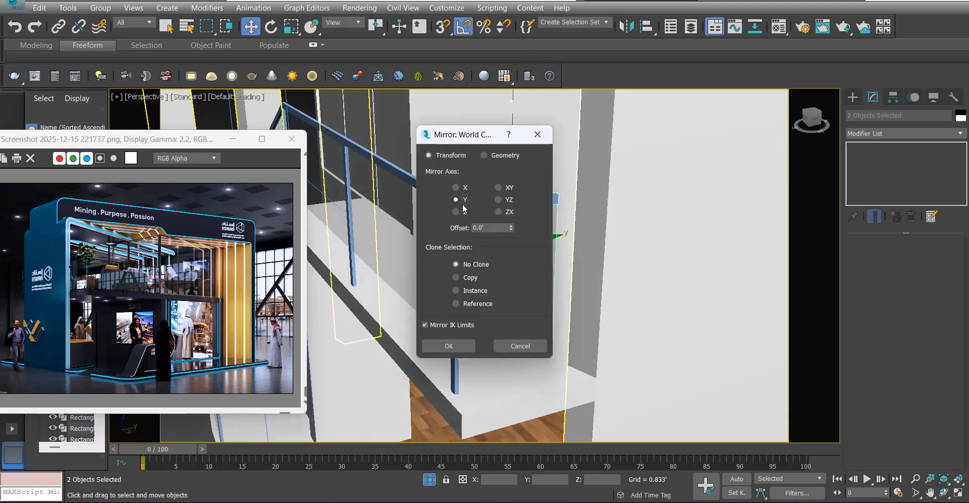
{"action": "left_click", "coordinate": [448, 349]}
{"action": "middle_click_drag", "start_coordinate": [477, 283], "coordinate": [473, 356], "text": "alt"}
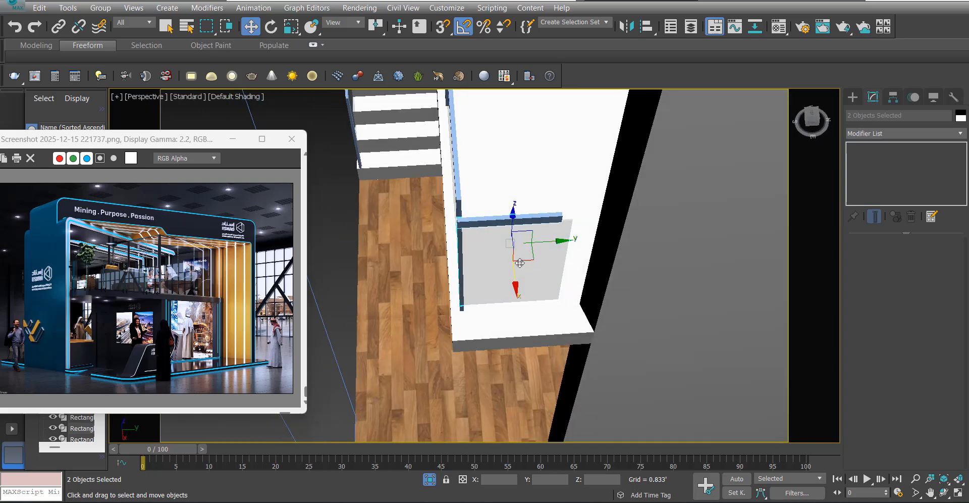
{"action": "middle_click_drag", "start_coordinate": [541, 241], "coordinate": [481, 234], "text": "alt"}
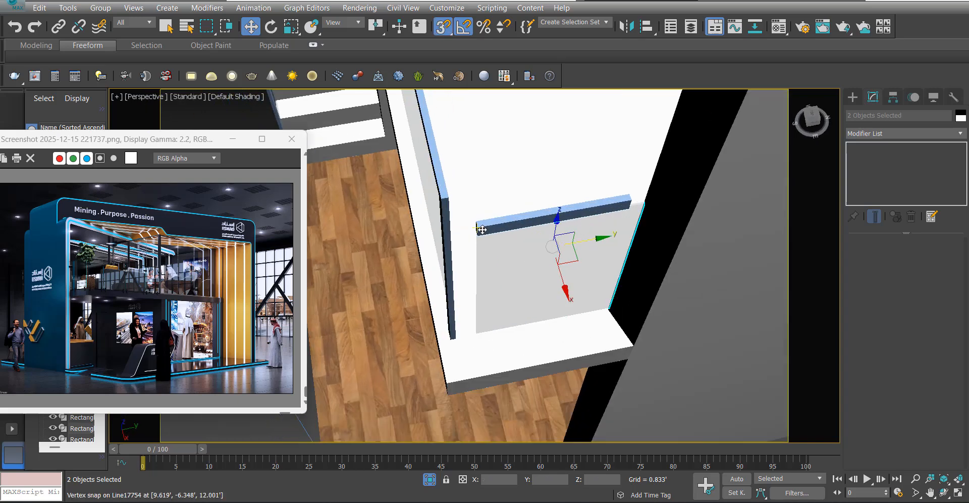
{"action": "left_click_drag", "start_coordinate": [482, 230], "coordinate": [462, 338]}
{"action": "key", "text": "s"}
- Extend the mirrored short rail by snapping its four end vertices along Y to the portal leg
{"action": "middle_click_drag", "start_coordinate": [445, 308], "coordinate": [475, 301], "text": "alt"}
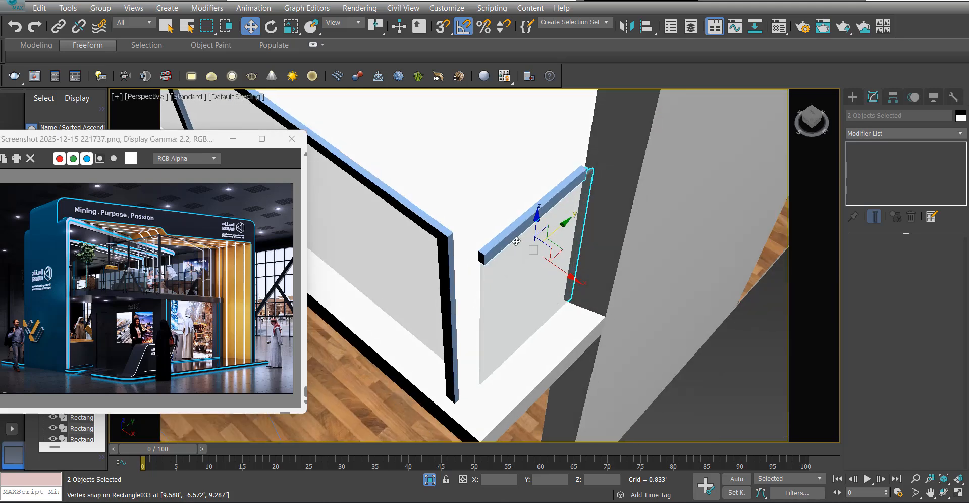
{"action": "left_click", "coordinate": [676, 191]}
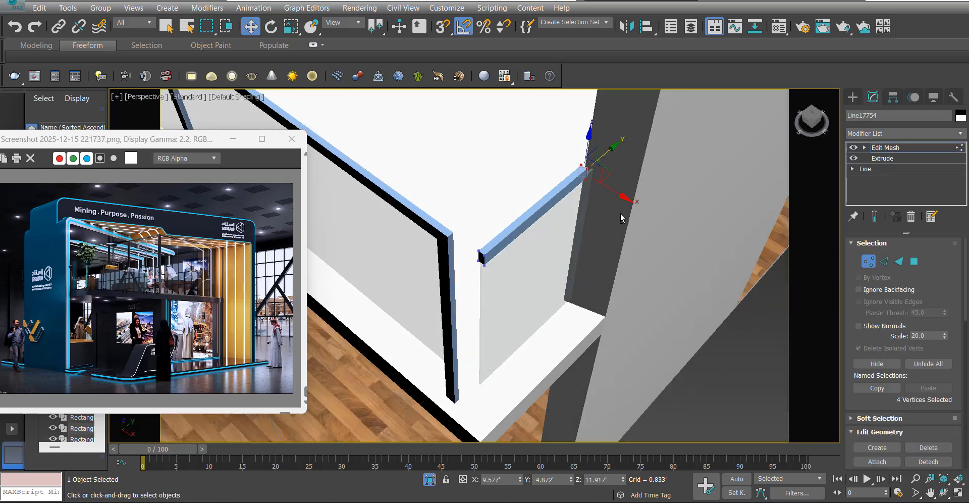
{"action": "middle_click_drag", "start_coordinate": [620, 213], "coordinate": [614, 173], "text": "alt"}
{"action": "key", "text": "s"}
{"action": "left_click_drag", "start_coordinate": [564, 249], "coordinate": [574, 294]}
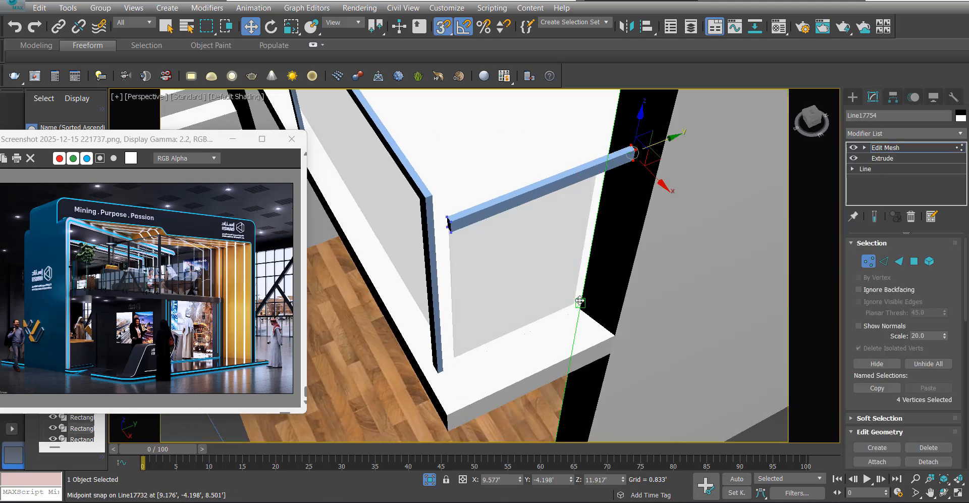
{"action": "left_click", "coordinate": [910, 151]}
- Move the long railing's end post outward along X, snapping it to the short return glass panel
{"action": "key", "text": "s"}
{"action": "middle_click_drag", "start_coordinate": [500, 253], "coordinate": [522, 216], "text": "alt"}
{"action": "left_click", "coordinate": [475, 188]}
{"action": "middle_click_drag", "start_coordinate": [475, 189], "coordinate": [550, 236], "text": "alt"}
{"action": "key", "text": "s"}
{"action": "left_click_drag", "start_coordinate": [496, 268], "coordinate": [510, 308]}
{"action": "key", "text": "s"}
{"action": "key", "text": "s"}
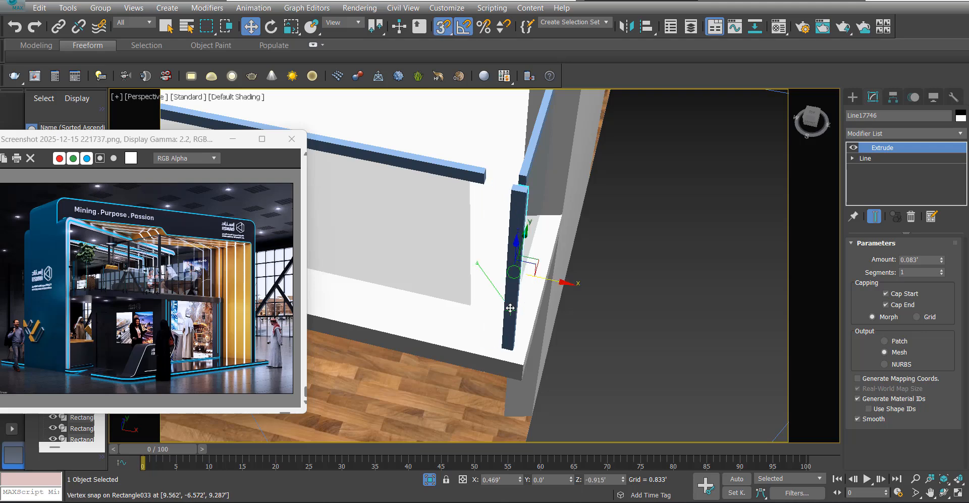
- Lengthen the long top rail by snapping its two end vertices to the short rail's outer corner at X 9.619'
{"action": "left_click", "coordinate": [478, 183]}
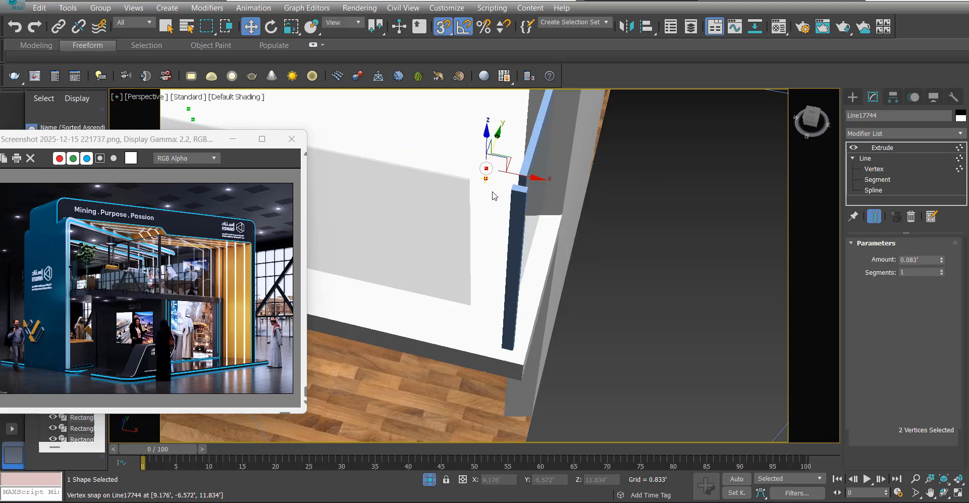
{"action": "scroll", "coordinate": [494, 195], "scroll_direction": "up", "scroll_amount": 3}
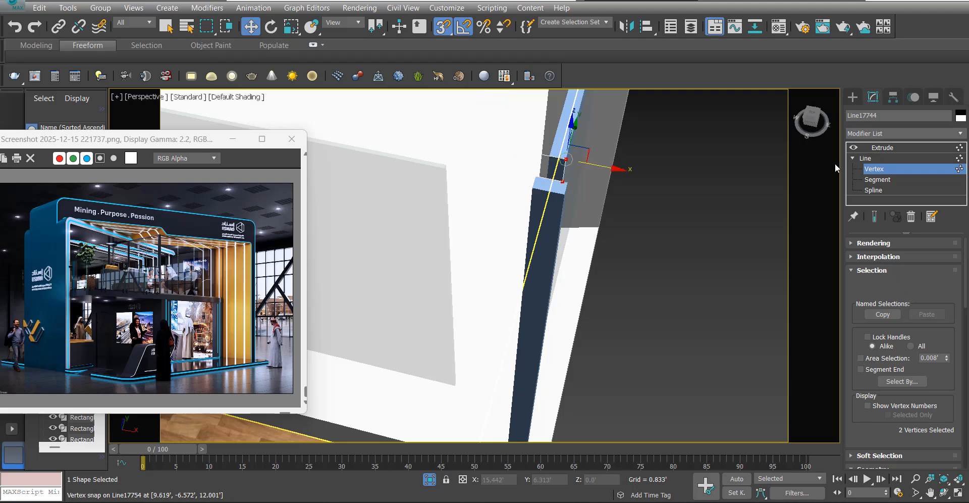
{"action": "left_click", "coordinate": [897, 149]}
- Snap the end post along X so it sits flush under the outer corner of the joined rails
{"action": "left_click", "coordinate": [547, 293]}
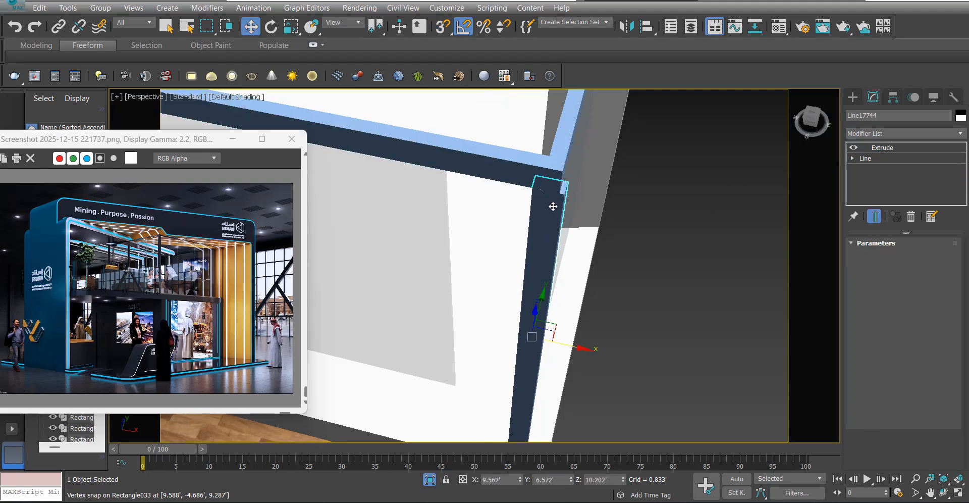
{"action": "left_click_drag", "start_coordinate": [559, 340], "coordinate": [597, 350]}
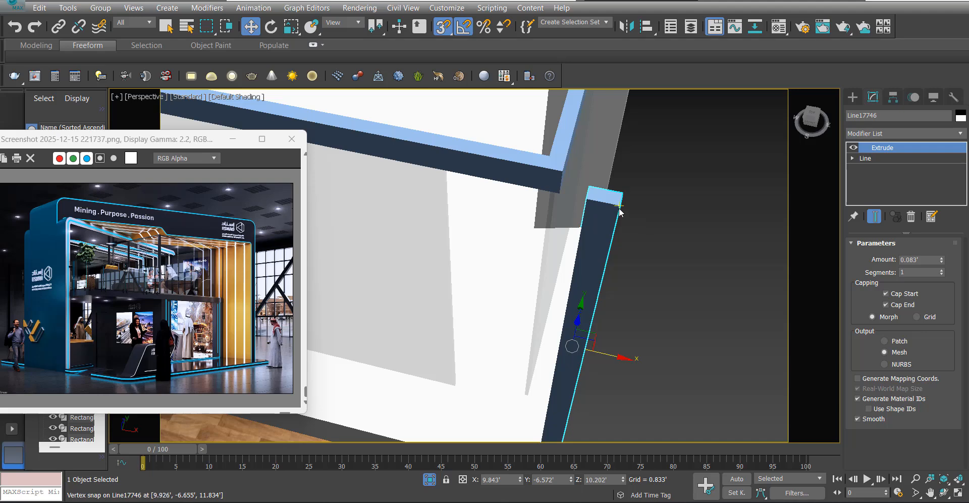
{"action": "left_click_drag", "start_coordinate": [601, 203], "coordinate": [567, 189]}
- Stretch the long glass panel to the relocated end post by snapping its two end vertices along X
{"action": "left_click", "coordinate": [419, 224]}
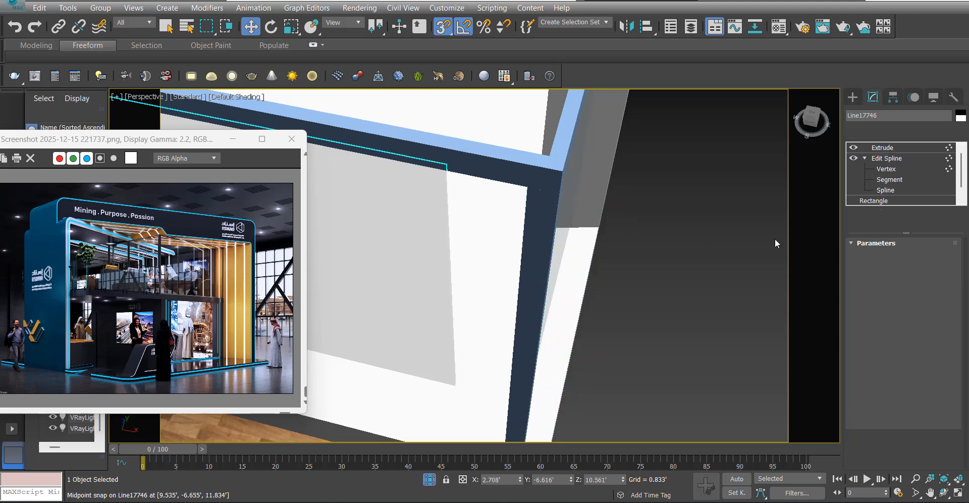
{"action": "key", "text": "s"}
{"action": "scroll", "coordinate": [776, 240], "scroll_direction": "down", "scroll_amount": 3}
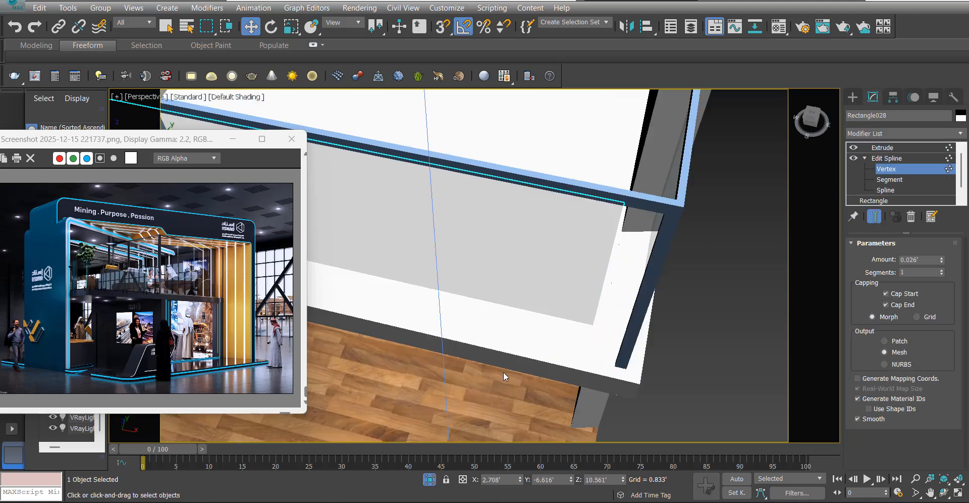
{"action": "middle_click_drag", "start_coordinate": [570, 305], "coordinate": [615, 301], "text": "alt"}
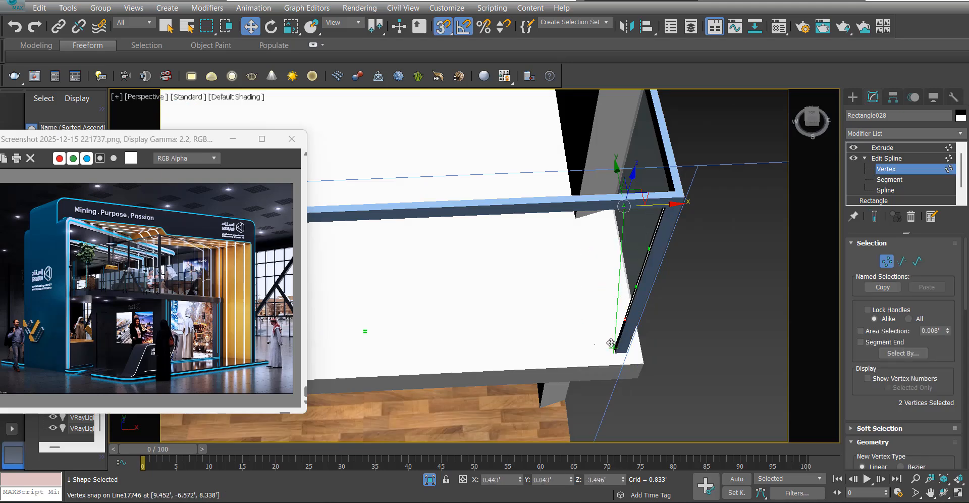
{"action": "middle_click_drag", "start_coordinate": [643, 273], "coordinate": [563, 223], "text": "alt"}
{"action": "scroll", "coordinate": [530, 333], "scroll_direction": "down", "scroll_amount": 5}
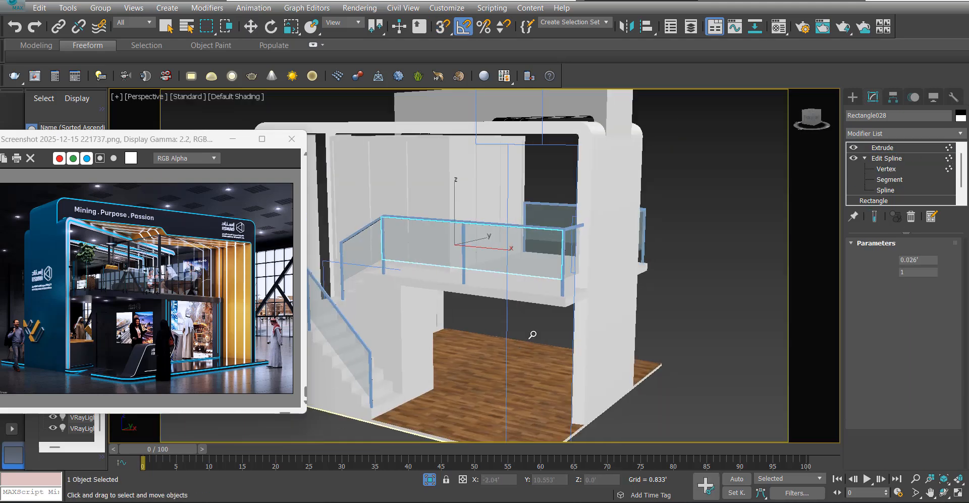
- Minimize the reference image and stretch the short return glass panel by snapping its two end vertices to the portal leg
{"action": "left_click", "coordinate": [709, 188]}
{"action": "middle_click_drag", "start_coordinate": [594, 288], "coordinate": [298, 117], "text": "alt"}
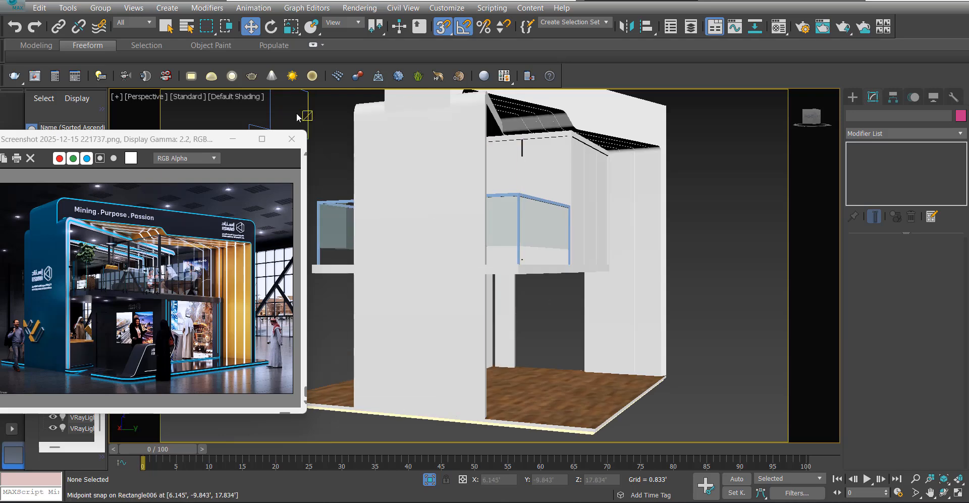
{"action": "left_click", "coordinate": [233, 138]}
{"action": "middle_click_drag", "start_coordinate": [320, 195], "coordinate": [345, 217], "text": "alt"}
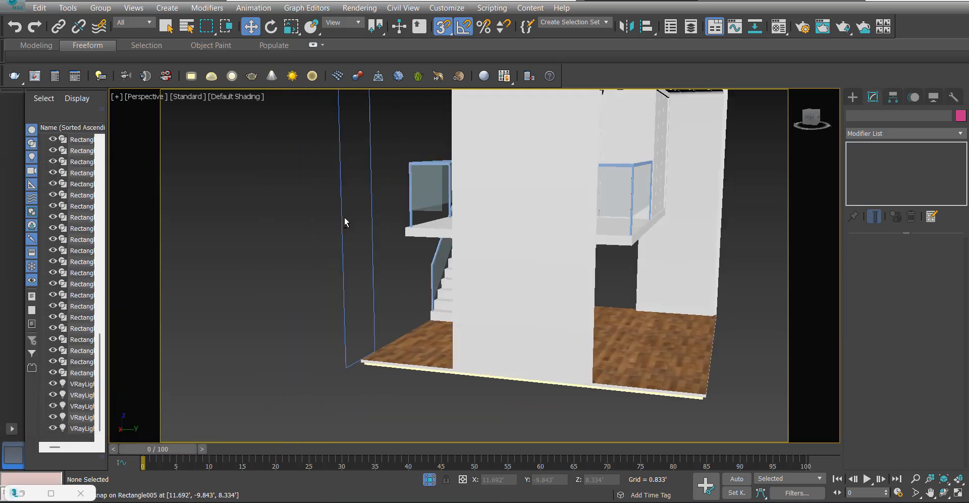
{"action": "scroll", "coordinate": [342, 230], "scroll_direction": "down", "scroll_amount": 3}
{"action": "scroll", "coordinate": [429, 204], "scroll_direction": "up", "scroll_amount": 5}
{"action": "middle_click_drag", "start_coordinate": [429, 204], "coordinate": [579, 222], "text": "alt"}
{"action": "left_click", "coordinate": [538, 256]}
{"action": "scroll", "coordinate": [549, 250], "scroll_direction": "up", "scroll_amount": 3}
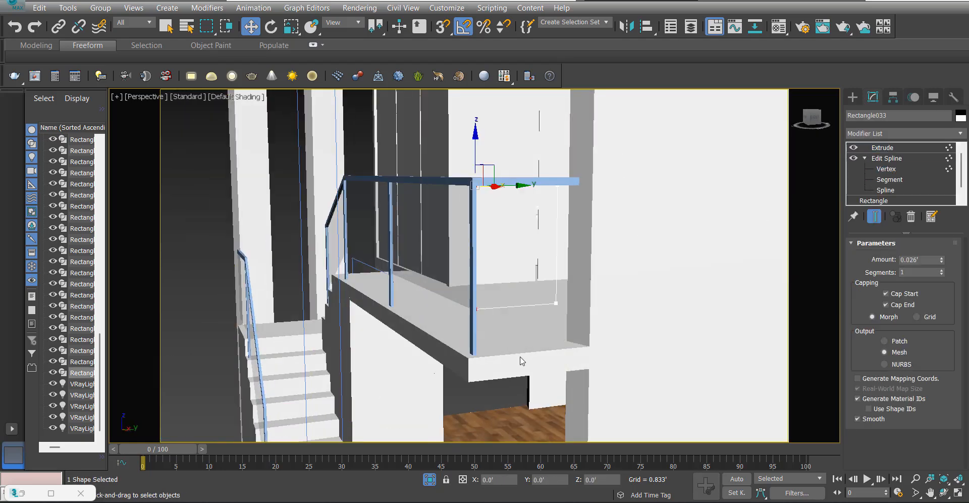
{"action": "middle_click_drag", "start_coordinate": [520, 361], "coordinate": [596, 207], "text": "alt"}
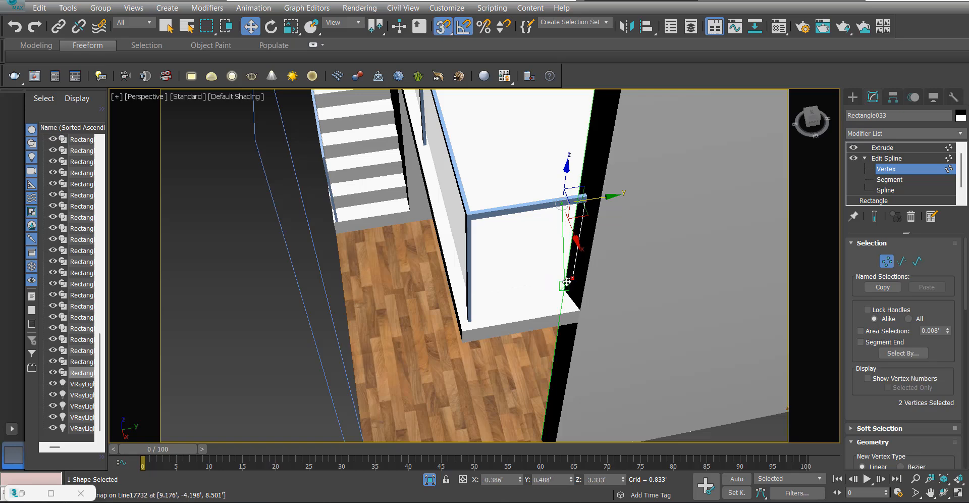
{"action": "scroll", "coordinate": [601, 227], "scroll_direction": "up", "scroll_amount": 1}
{"action": "scroll", "coordinate": [601, 227], "scroll_direction": "down", "scroll_amount": 5}
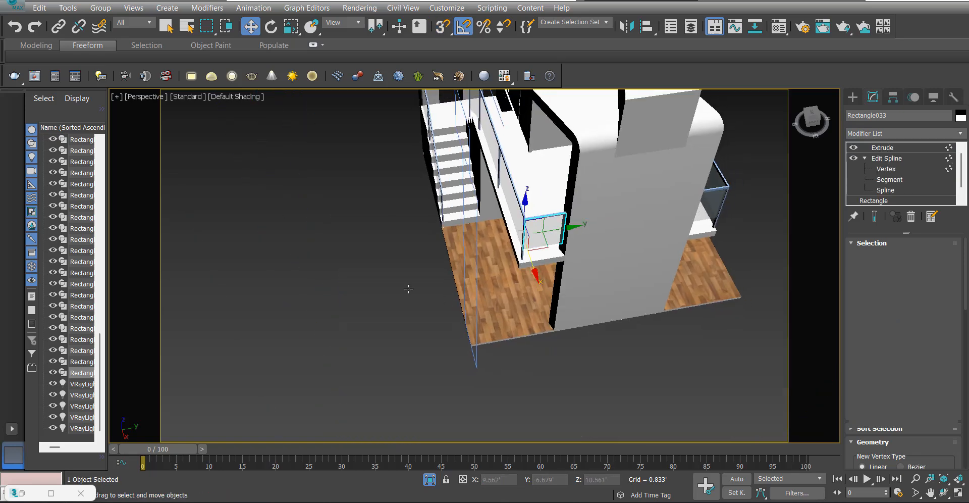
{"action": "left_click", "coordinate": [406, 287]}
{"action": "middle_click_drag", "start_coordinate": [592, 298], "coordinate": [689, 296], "text": "alt"}
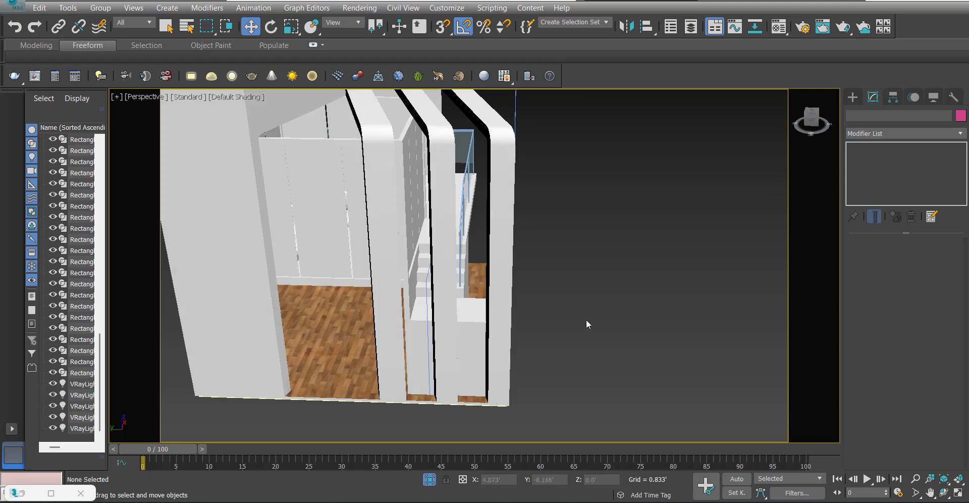
{"action": "middle_click_drag", "start_coordinate": [500, 306], "coordinate": [364, 285], "text": "alt"}
{"action": "middle_click_drag", "start_coordinate": [460, 220], "coordinate": [378, 292]}
{"action": "key", "text": "F10"}
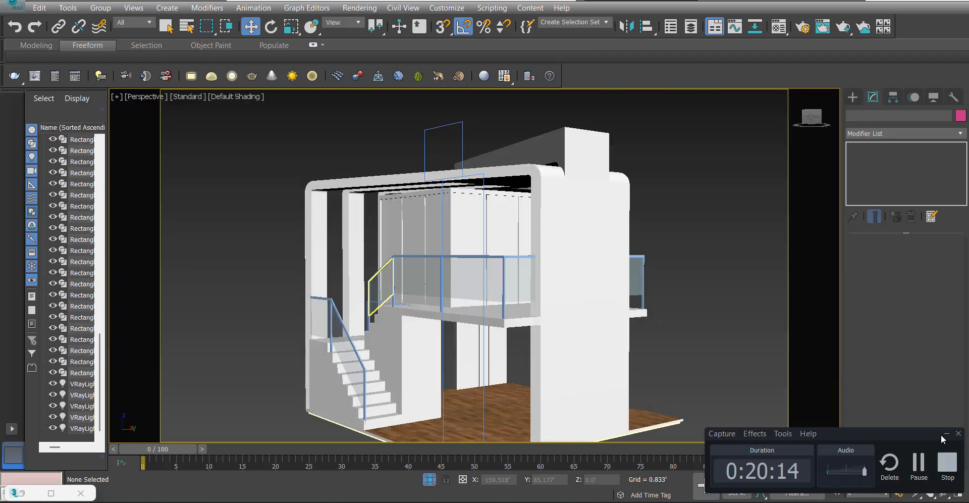
{"action": "left_click", "coordinate": [948, 435]}
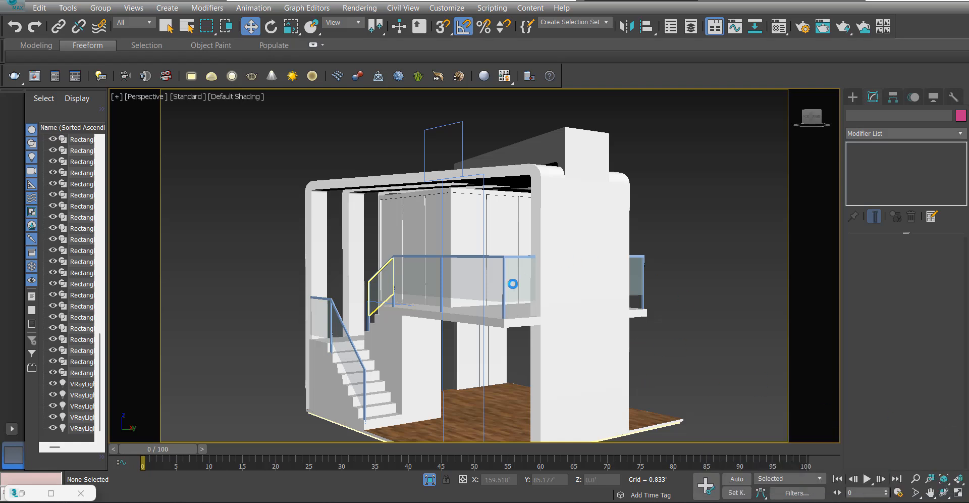
- Switch to Chrome, examine the full ESNAD stand render on Behance for the portal's light strips, and return to 3ds Max
{"action": "mouse_move", "coordinate": [703, 497]}
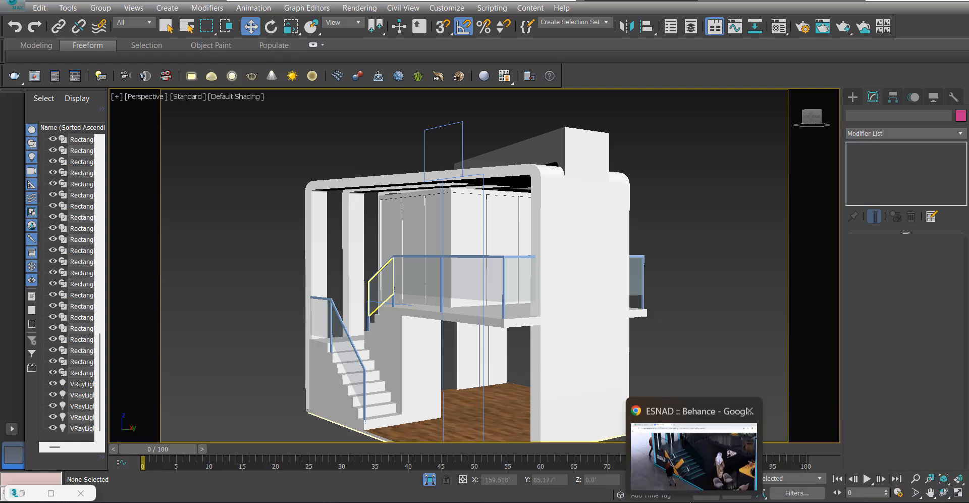
{"action": "left_click", "coordinate": [674, 438]}
{"action": "scroll", "coordinate": [371, 246], "scroll_direction": "down", "scroll_amount": 3}
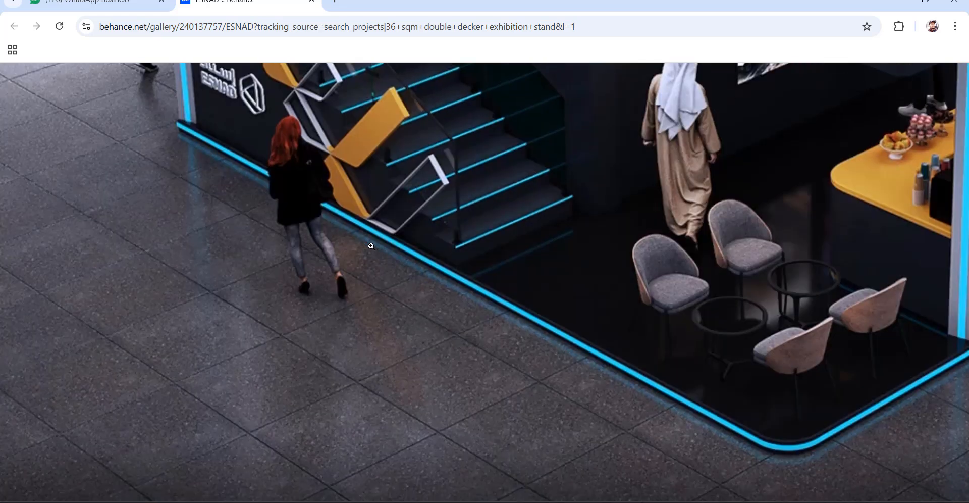
{"action": "scroll", "coordinate": [371, 246], "scroll_direction": "up", "scroll_amount": 4}
{"action": "left_click", "coordinate": [371, 245]}
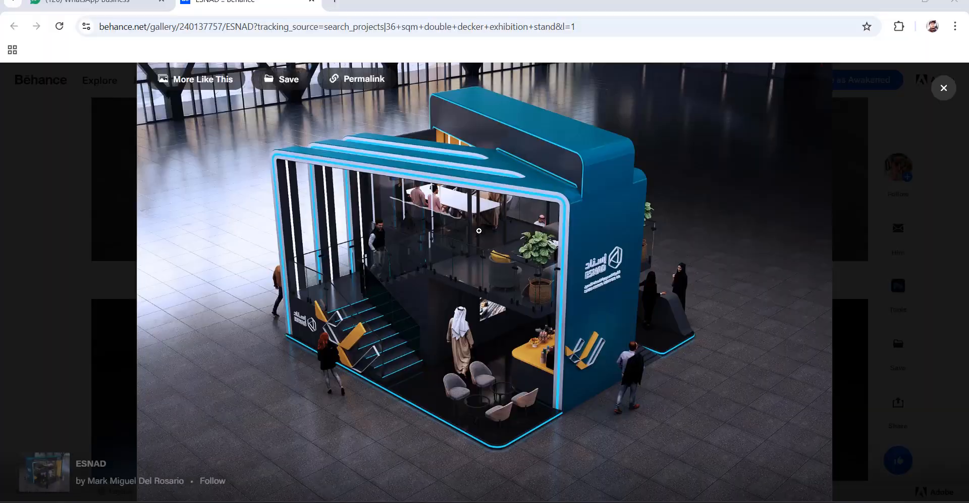
{"action": "key", "text": "alt+Tab"}
- Select the portal frame's outermost front polygon and turn on shading of selected faces
{"action": "middle_click_drag", "start_coordinate": [479, 230], "coordinate": [369, 226], "text": "alt"}
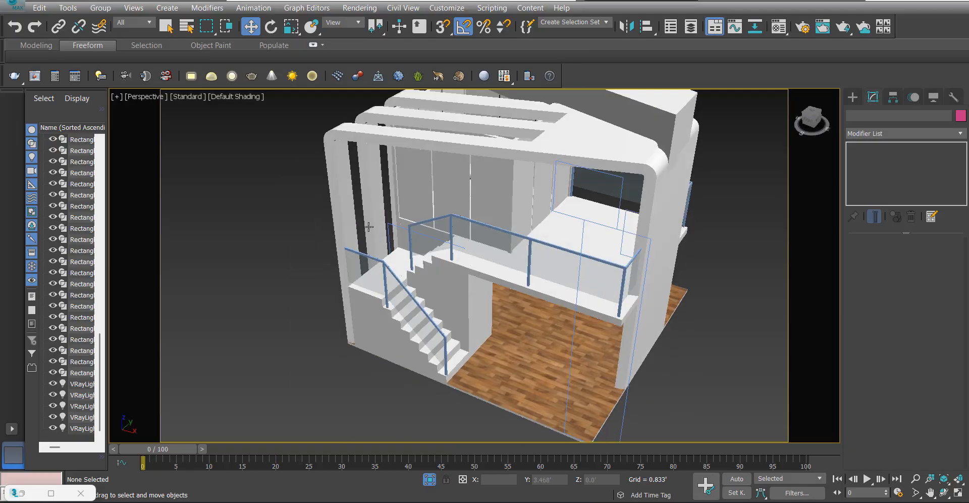
{"action": "left_click", "coordinate": [329, 137]}
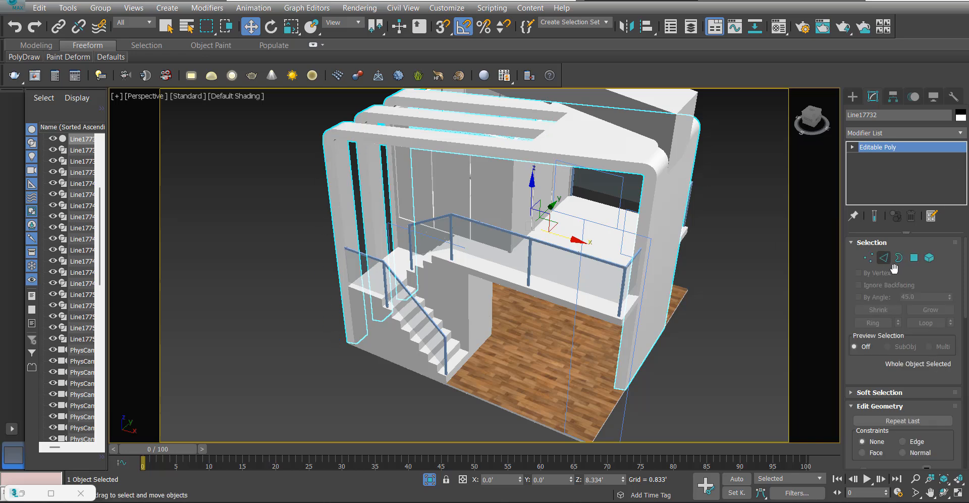
{"action": "left_click", "coordinate": [643, 167]}
{"action": "key", "text": "F2"}
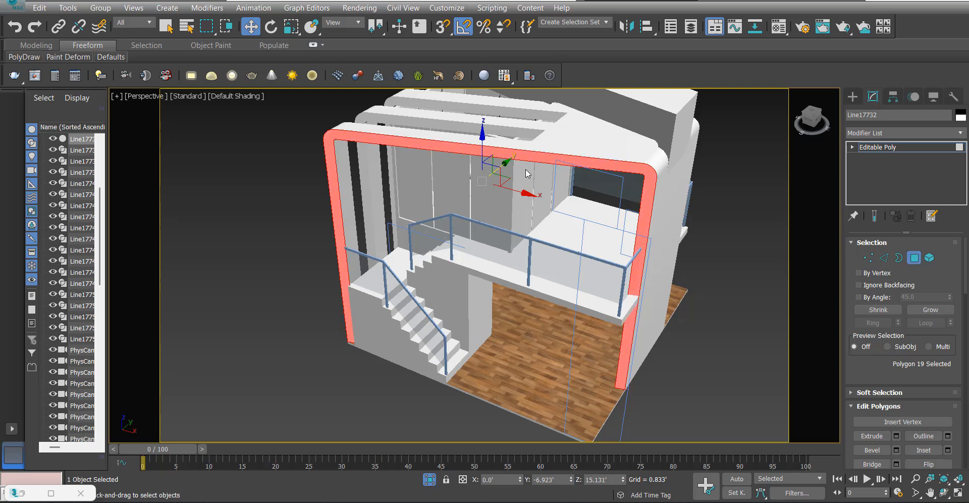
- Add the other two portal ribs' front polygons and all three ribs' rear polygons to the selection
{"action": "middle_click_drag", "start_coordinate": [439, 150], "coordinate": [477, 182]}
{"action": "scroll", "coordinate": [343, 178], "scroll_direction": "up", "scroll_amount": 4}
{"action": "scroll", "coordinate": [344, 177], "scroll_direction": "down", "scroll_amount": 1}
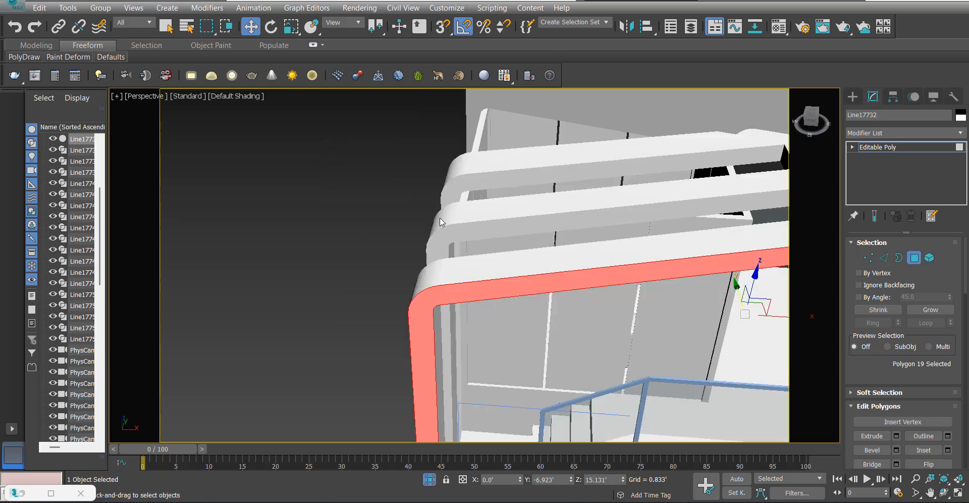
{"action": "left_click", "coordinate": [451, 232], "text": "ctrl"}
{"action": "scroll", "coordinate": [452, 232], "scroll_direction": "down", "scroll_amount": 5}
{"action": "middle_click_drag", "start_coordinate": [558, 243], "coordinate": [585, 229], "text": "alt"}
{"action": "left_click", "coordinate": [599, 259], "text": "ctrl"}
{"action": "scroll", "coordinate": [468, 233], "scroll_direction": "up", "scroll_amount": 3}
{"action": "left_click", "coordinate": [467, 233], "text": "ctrl"}
{"action": "scroll", "coordinate": [482, 240], "scroll_direction": "down", "scroll_amount": 5}
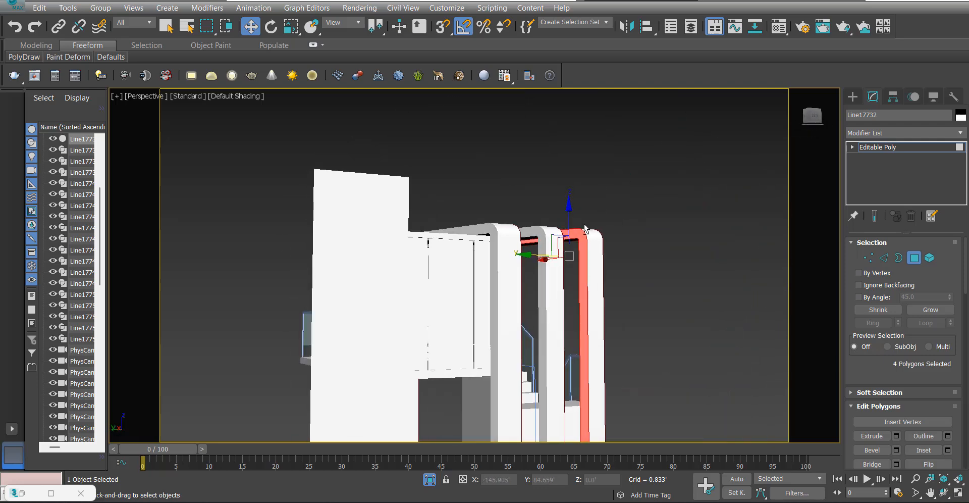
{"action": "left_click", "coordinate": [489, 232], "text": "ctrl"}
{"action": "left_click", "coordinate": [546, 240], "text": "ctrl"}
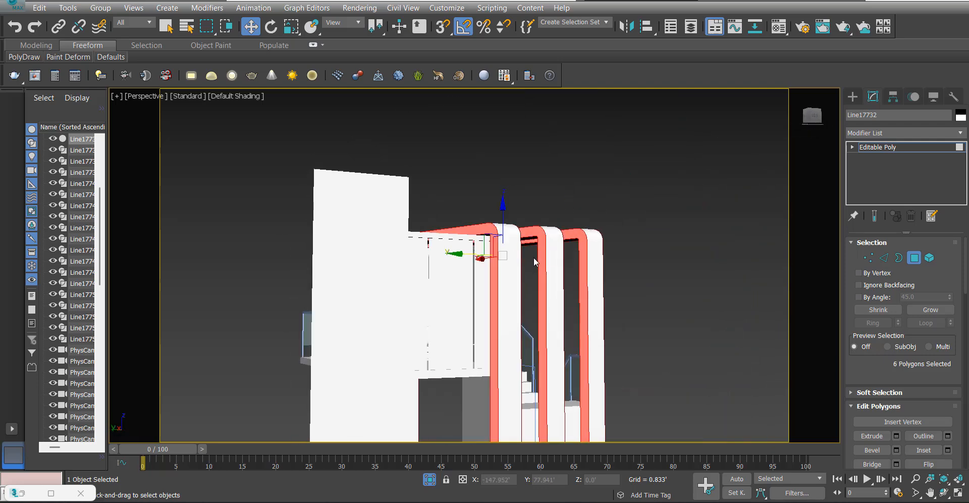
- Inset the six selected portal rib polygons by 0.249' to form narrow strips along the ribs
{"action": "middle_click_drag", "start_coordinate": [502, 331], "coordinate": [422, 299], "text": "alt"}
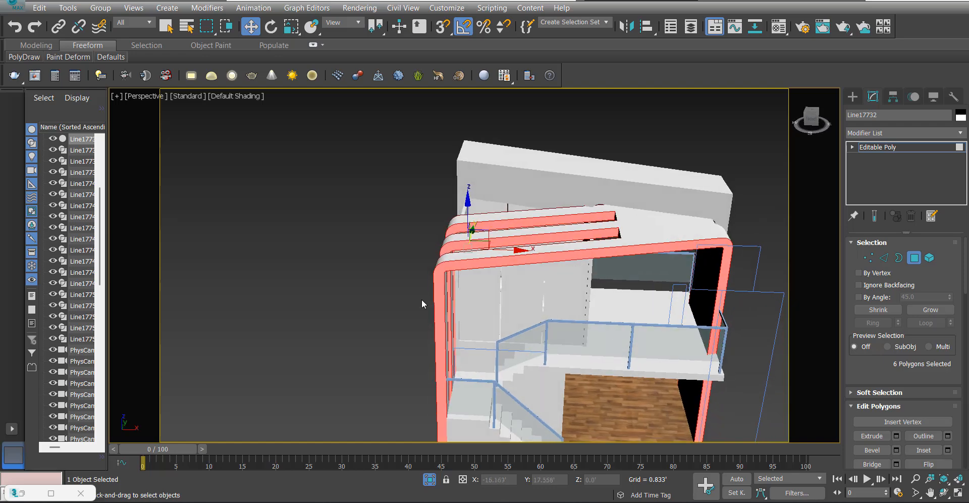
{"action": "scroll", "coordinate": [531, 268], "scroll_direction": "up", "scroll_amount": 5}
{"action": "right_click", "coordinate": [559, 214]}
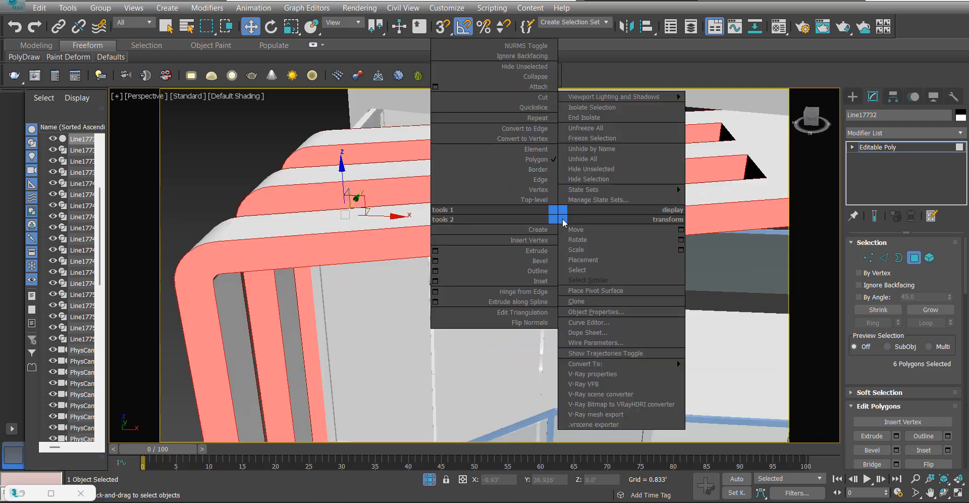
{"action": "left_click", "coordinate": [436, 280]}
{"action": "left_click_drag", "start_coordinate": [485, 290], "coordinate": [490, 280]}
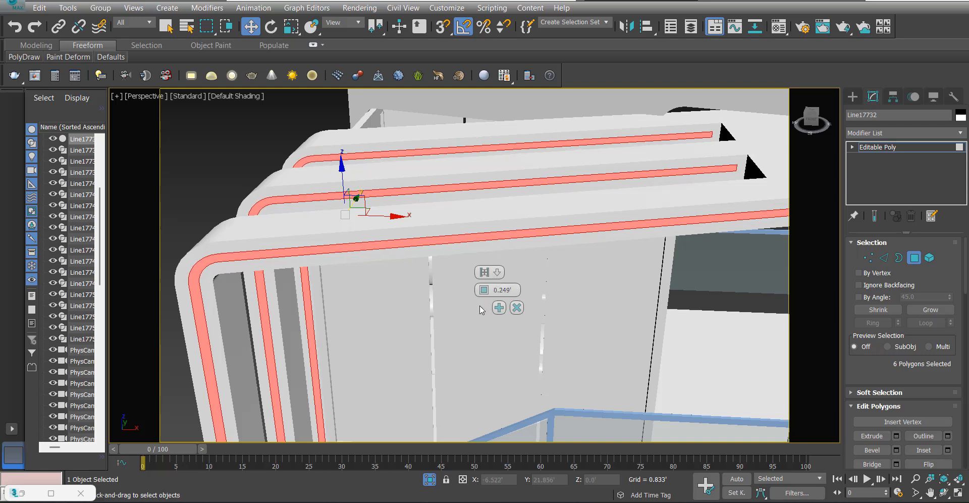
{"action": "left_click", "coordinate": [482, 308]}
- Detach the inset strip polygons from the portal frame as a separate object, and leave polygon editing with nothing selected
{"action": "scroll", "coordinate": [729, 273], "scroll_direction": "down", "scroll_amount": 3}
{"action": "scroll", "coordinate": [933, 350], "scroll_direction": "down", "scroll_amount": 5}
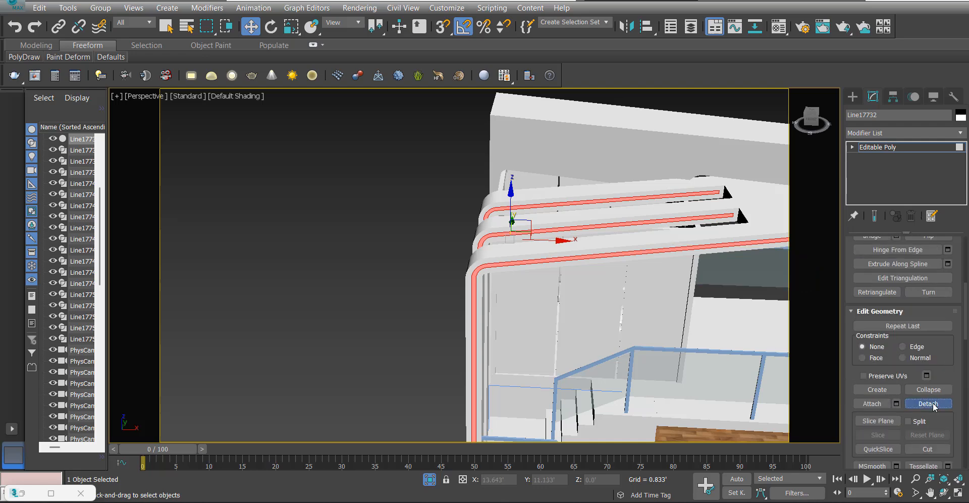
{"action": "left_click", "coordinate": [934, 405]}
{"action": "left_click", "coordinate": [527, 254]}
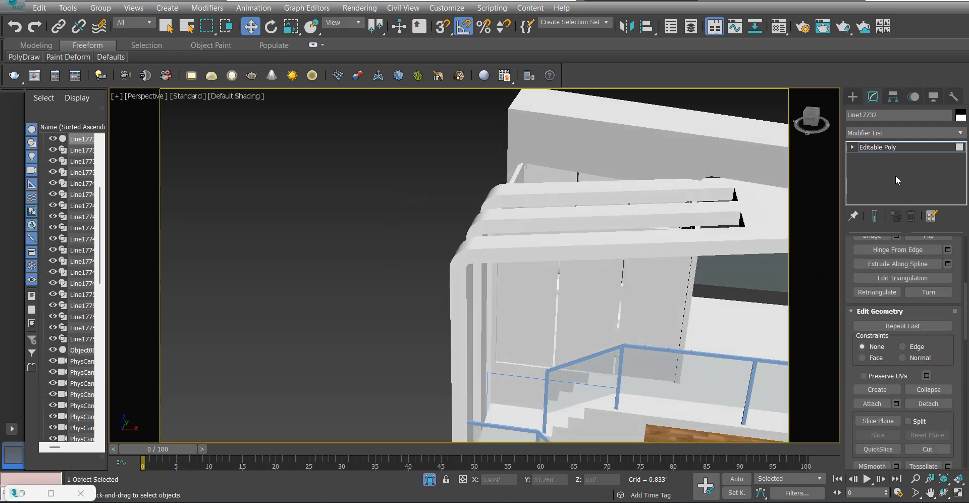
{"action": "left_click", "coordinate": [901, 149]}
{"action": "left_click", "coordinate": [453, 192]}
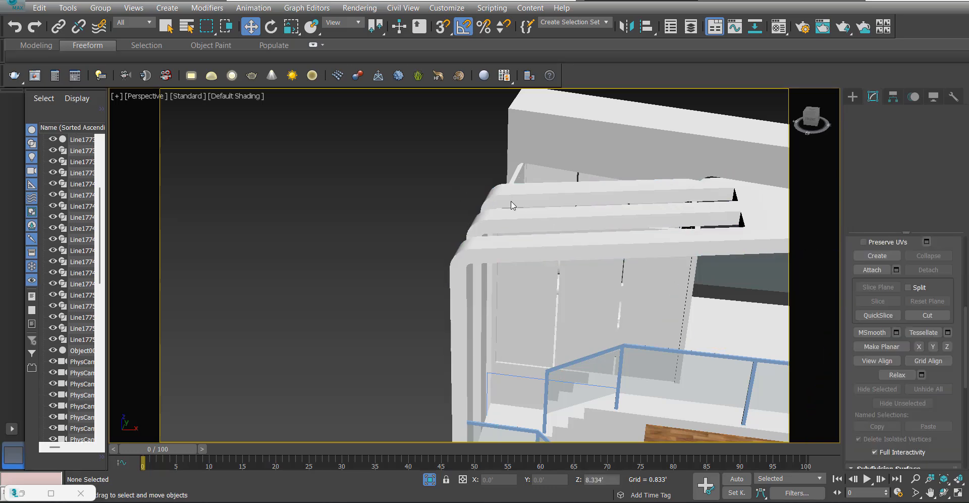
- Select the detached strips object on the portal ribs and add a Shell modifier to it
{"action": "left_click", "coordinate": [507, 201]}
{"action": "left_click", "coordinate": [632, 210]}
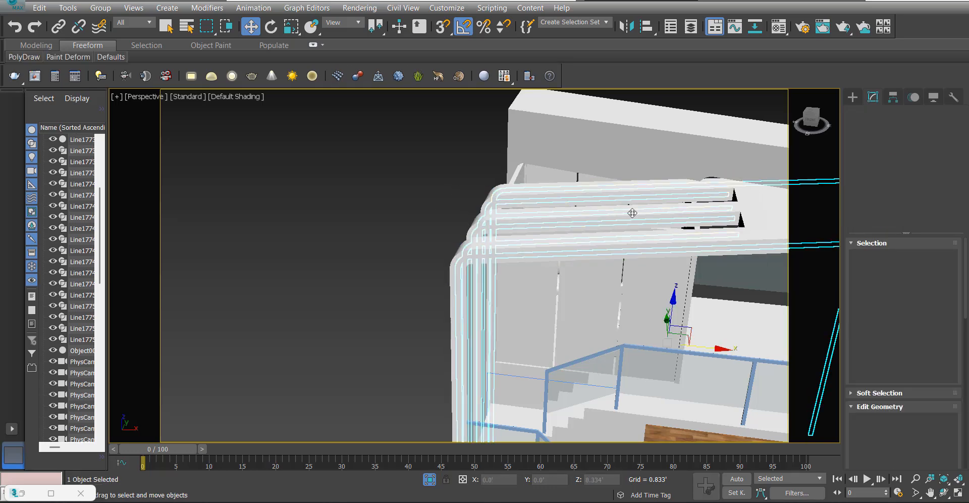
{"action": "left_click", "coordinate": [895, 132]}
{"action": "key", "text": "h"}
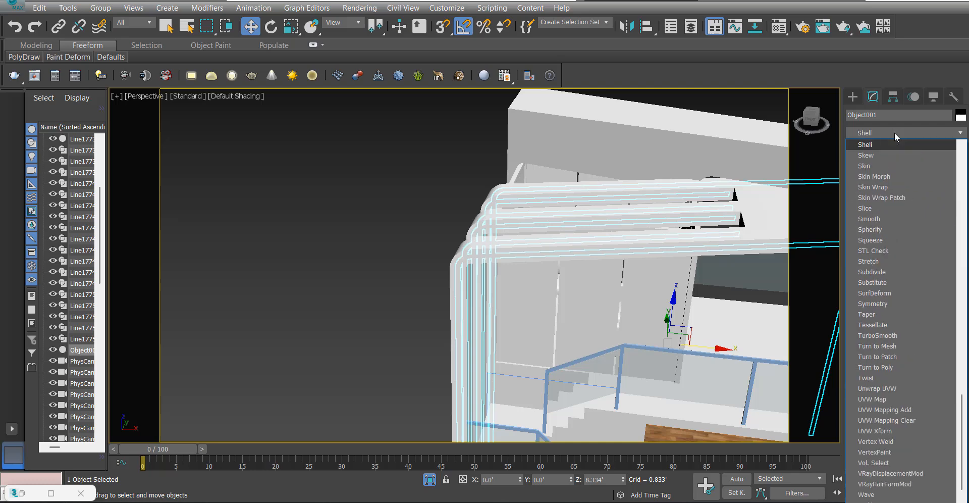
{"action": "key", "text": "Return"}
- Set the Shell's outer amount to 0.013' to give the rib strips a thin raised thickness, and clear the selection
{"action": "middle_click_drag", "start_coordinate": [690, 215], "coordinate": [707, 243], "text": "alt"}
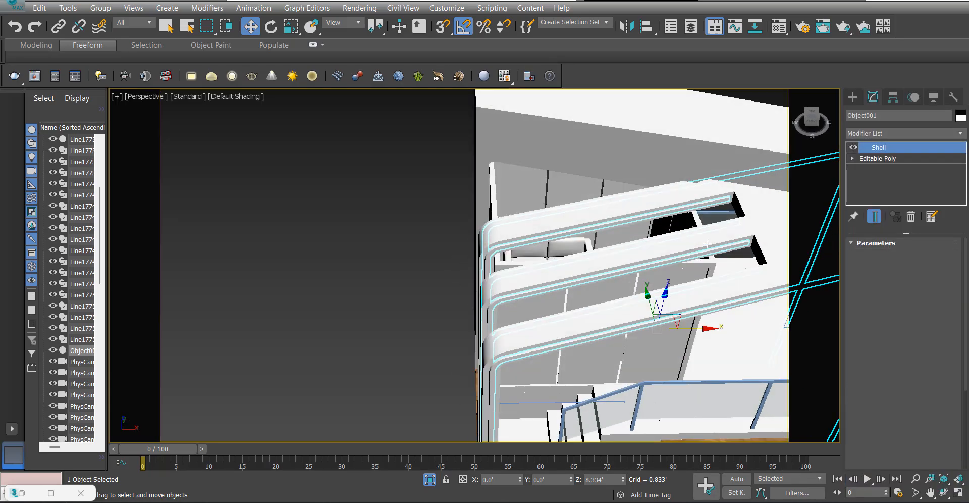
{"action": "scroll", "coordinate": [766, 253], "scroll_direction": "up", "scroll_amount": 5}
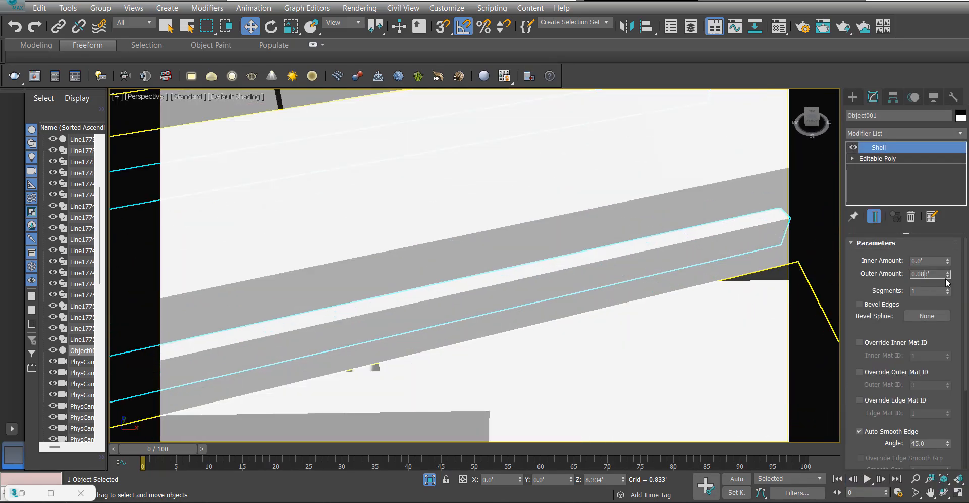
{"action": "key", "text": "Return"}
{"action": "scroll", "coordinate": [498, 146], "scroll_direction": "down", "scroll_amount": 10}
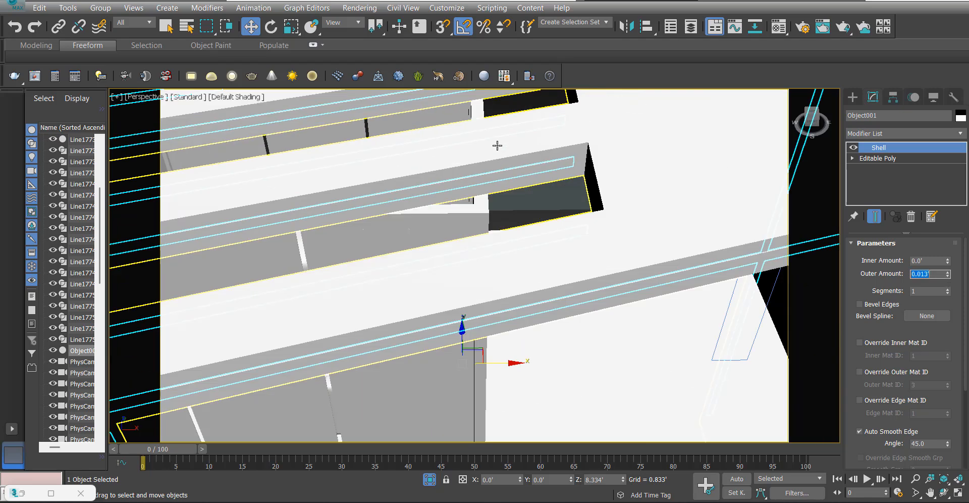
{"action": "scroll", "coordinate": [522, 174], "scroll_direction": "down", "scroll_amount": 3}
{"action": "middle_click_drag", "start_coordinate": [500, 214], "coordinate": [477, 237], "text": "alt"}
{"action": "left_click", "coordinate": [536, 194]}
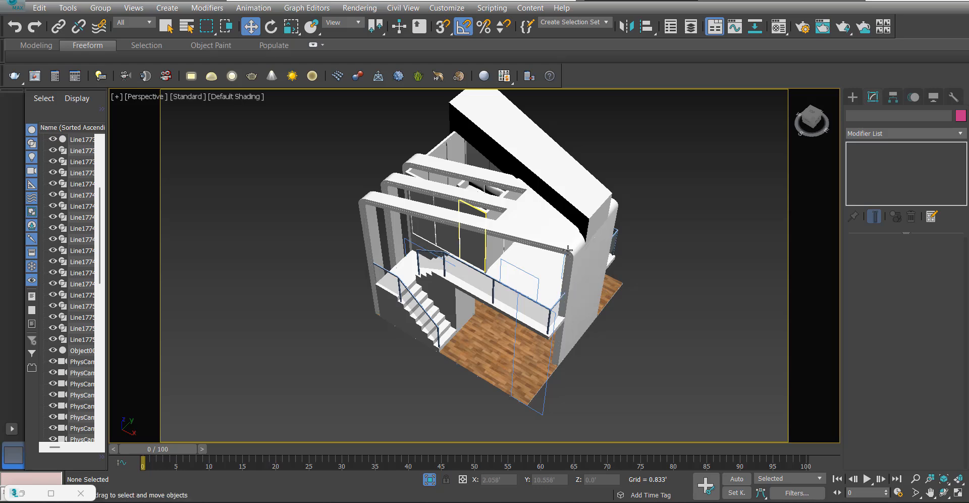
{"action": "middle_click_drag", "start_coordinate": [559, 289], "coordinate": [468, 247], "text": "alt"}
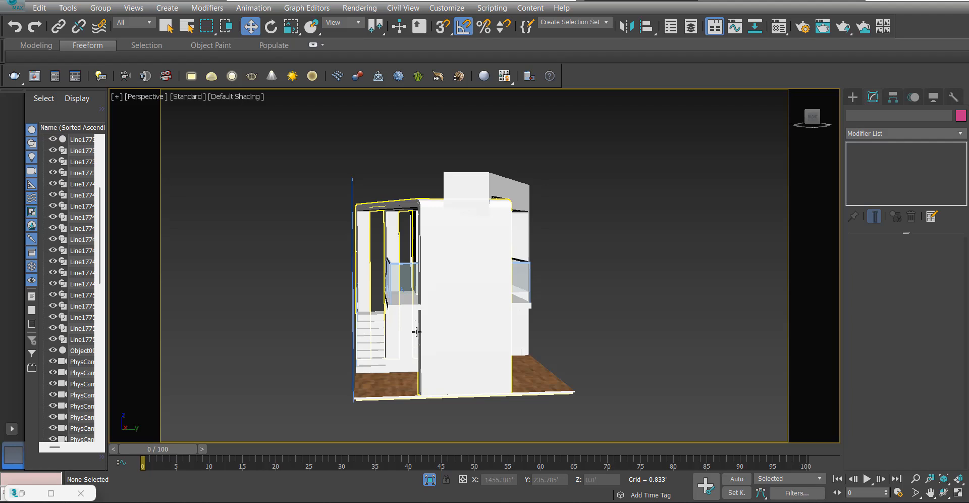